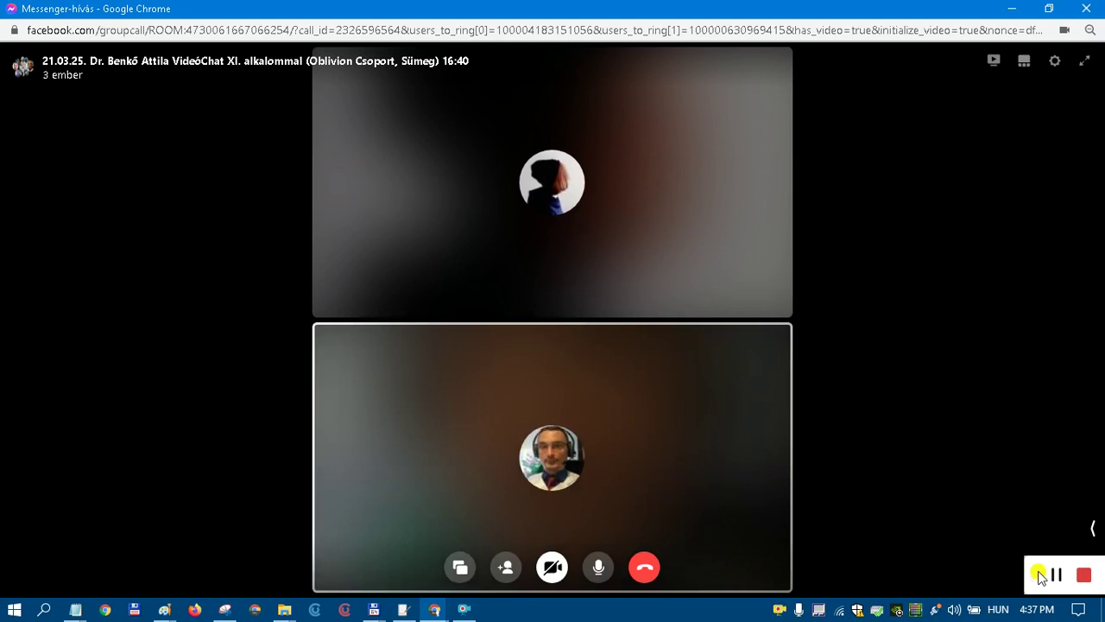
Leave the Messenger video call view and switch to the ACE PYTHON spreadsheet window.
{"action": "left_click", "coordinate": [1029, 562]}
{"action": "left_click_drag", "start_coordinate": [1029, 563], "coordinate": [1016, 563]}
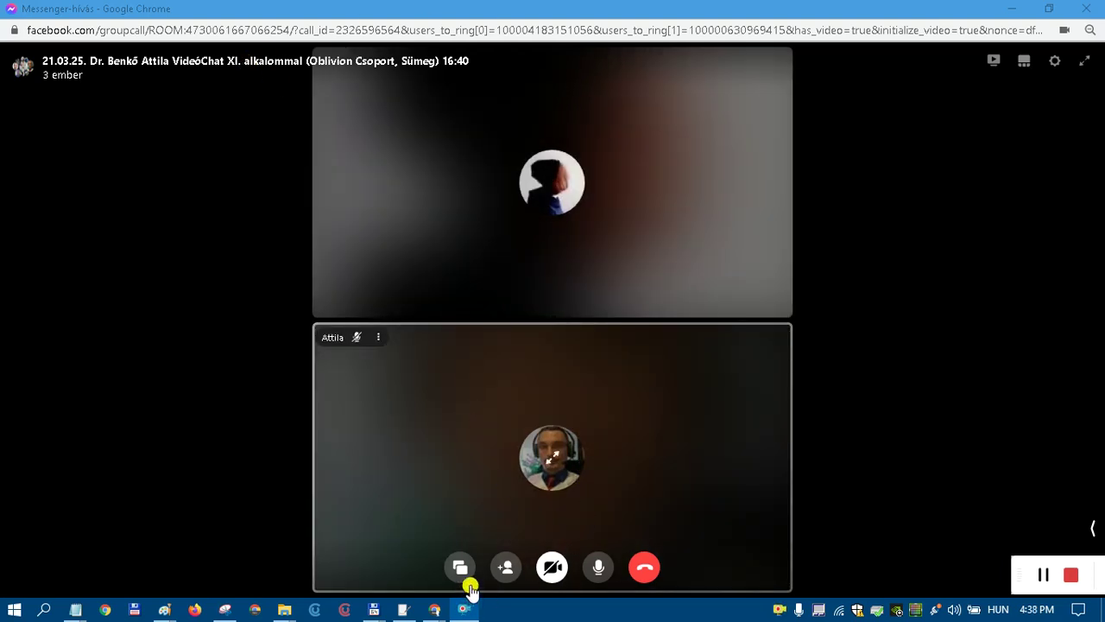
{"action": "key", "text": "alt+Tab"}
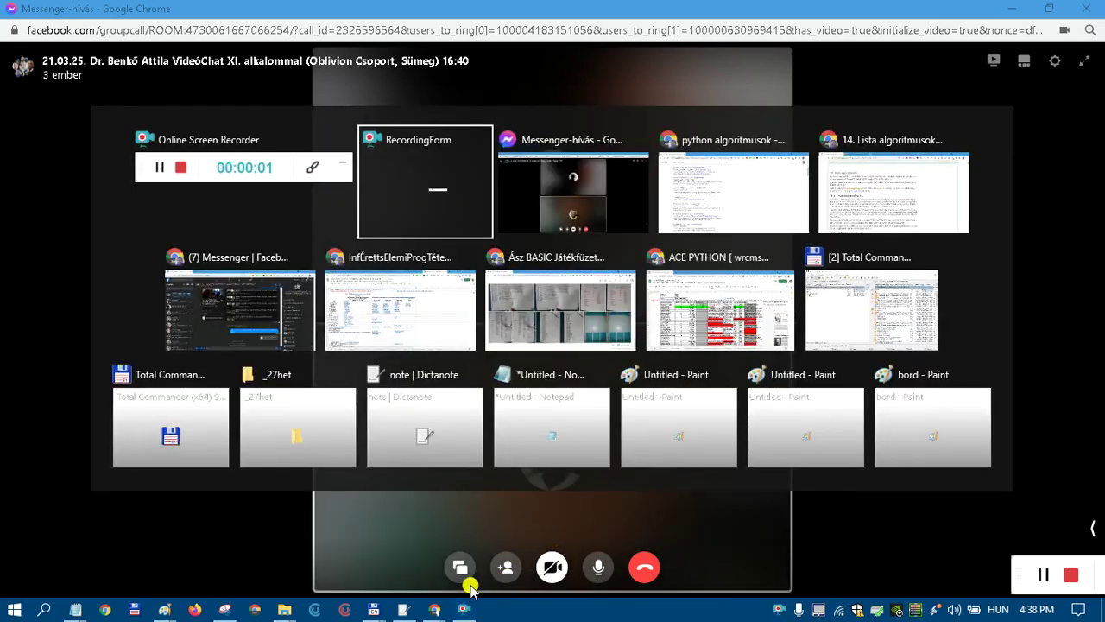
{"action": "left_click", "coordinate": [715, 296]}
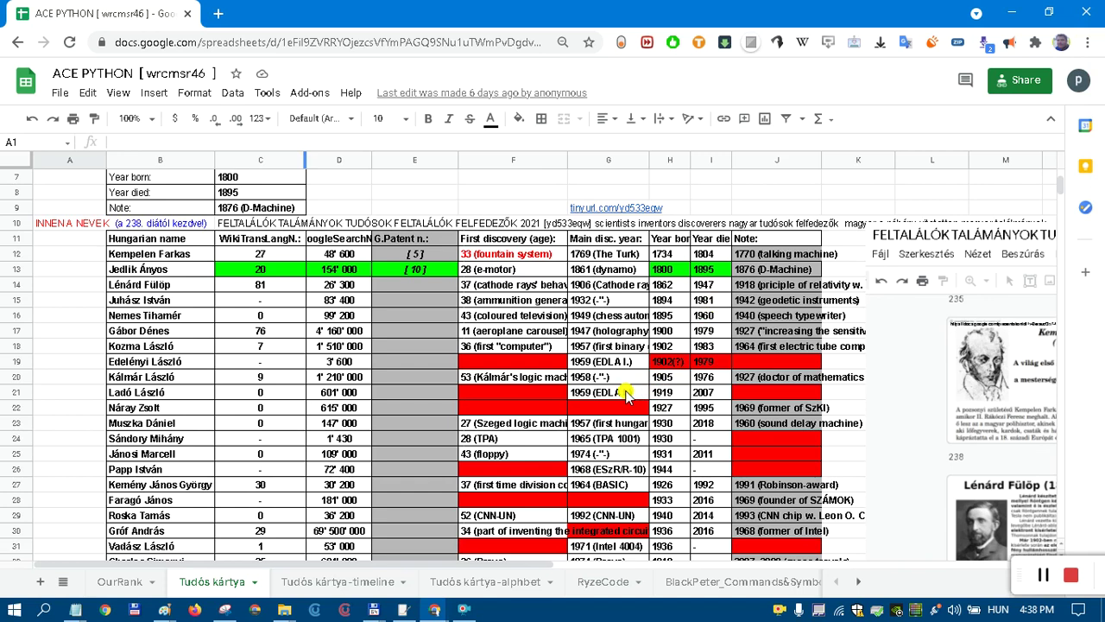
{"action": "key", "text": "ctrl+minus"}
{"action": "key", "text": "ctrl+minus"}
{"action": "key", "text": "ctrl+minus"}
{"action": "scroll", "coordinate": [596, 399], "scroll_direction": "down", "scroll_amount": 5}
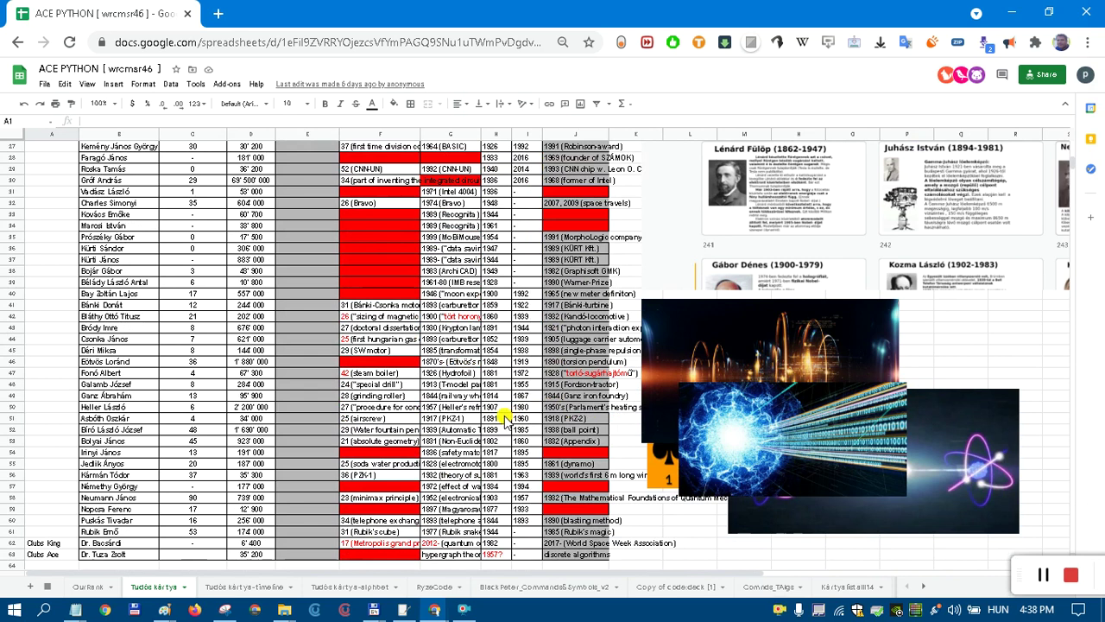
{"action": "scroll", "coordinate": [508, 418], "scroll_direction": "up", "scroll_amount": 5}
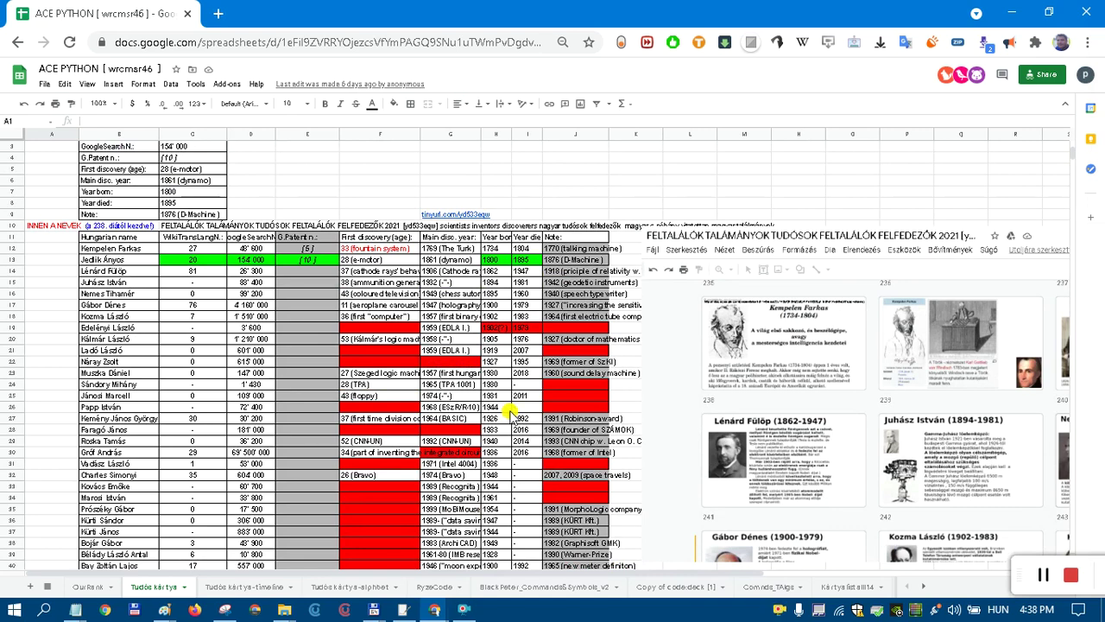
{"action": "scroll", "coordinate": [511, 414], "scroll_direction": "down", "scroll_amount": 2}
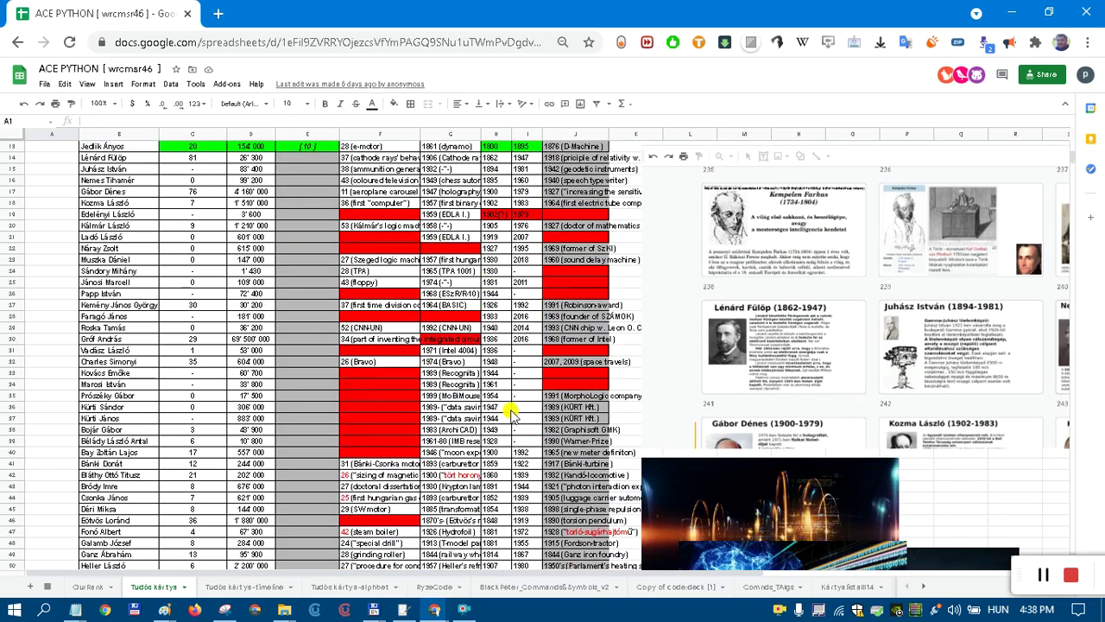
{"action": "scroll", "coordinate": [511, 415], "scroll_direction": "down", "scroll_amount": 2}
{"action": "scroll", "coordinate": [511, 414], "scroll_direction": "down", "scroll_amount": 2}
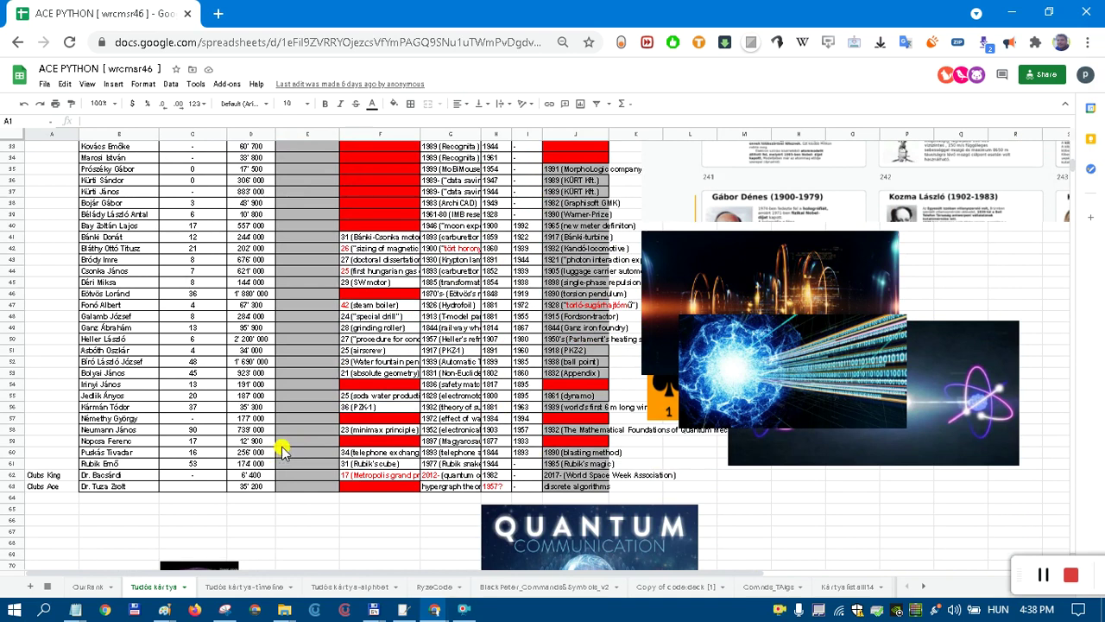
{"action": "scroll", "coordinate": [283, 449], "scroll_direction": "up", "scroll_amount": 2}
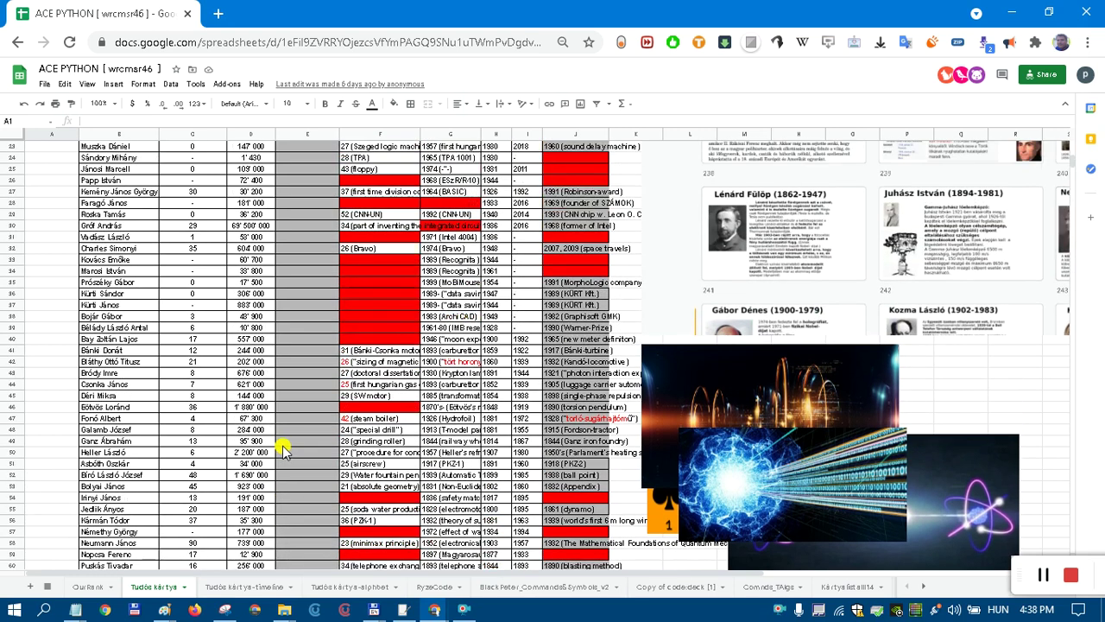
{"action": "scroll", "coordinate": [283, 449], "scroll_direction": "up", "scroll_amount": 2}
{"action": "scroll", "coordinate": [285, 444], "scroll_direction": "up", "scroll_amount": 3}
{"action": "scroll", "coordinate": [285, 440], "scroll_direction": "down", "scroll_amount": 3}
{"action": "scroll", "coordinate": [286, 444], "scroll_direction": "down", "scroll_amount": 2}
{"action": "scroll", "coordinate": [286, 444], "scroll_direction": "down", "scroll_amount": 2}
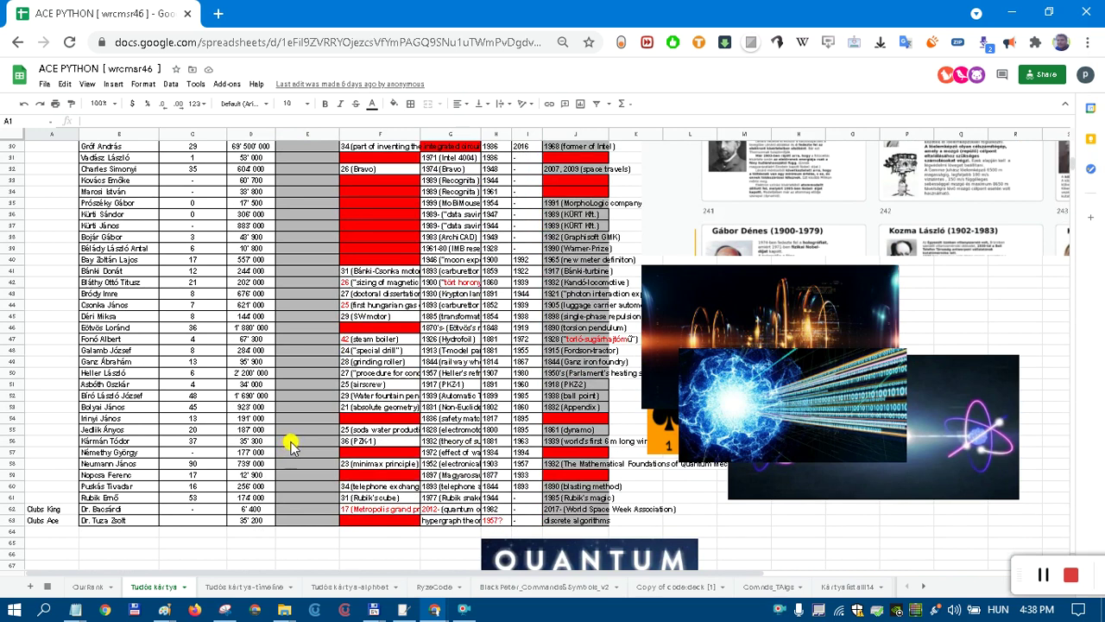
{"action": "left_click_drag", "start_coordinate": [118, 259], "coordinate": [615, 433]}
{"action": "left_click_drag", "start_coordinate": [574, 374], "coordinate": [574, 369]}
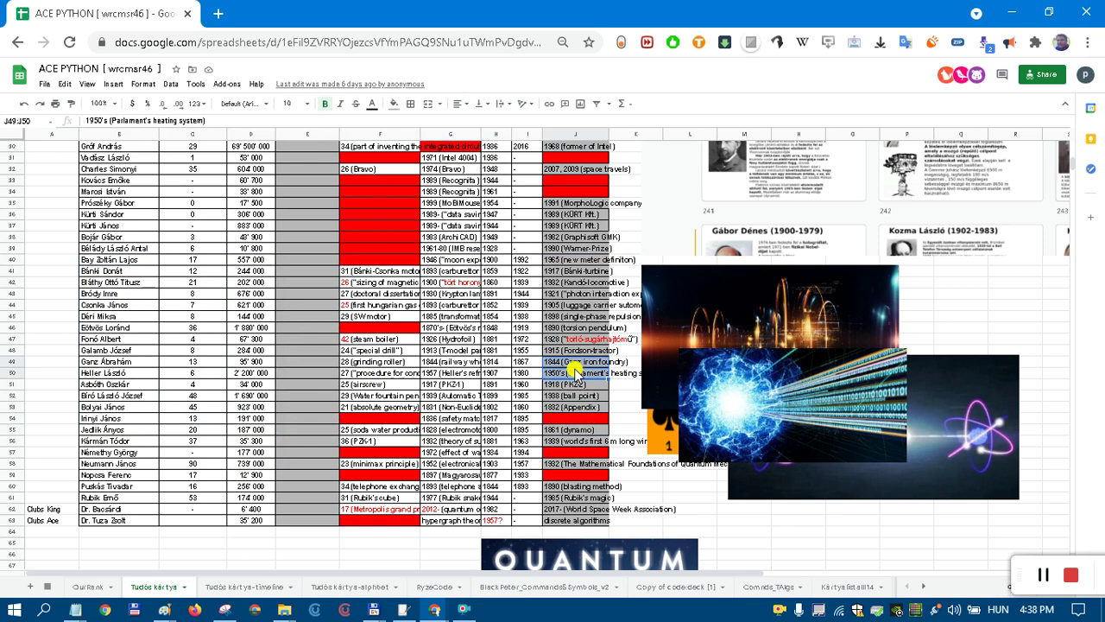
{"action": "scroll", "coordinate": [583, 338], "scroll_direction": "up", "scroll_amount": 2}
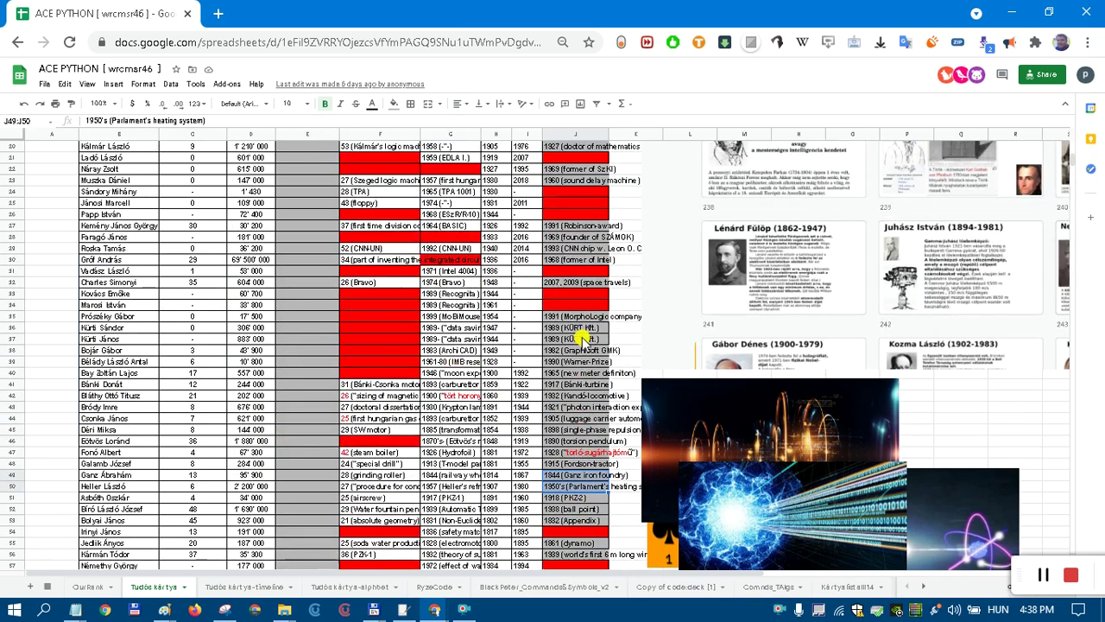
{"action": "scroll", "coordinate": [583, 338], "scroll_direction": "up", "scroll_amount": 3}
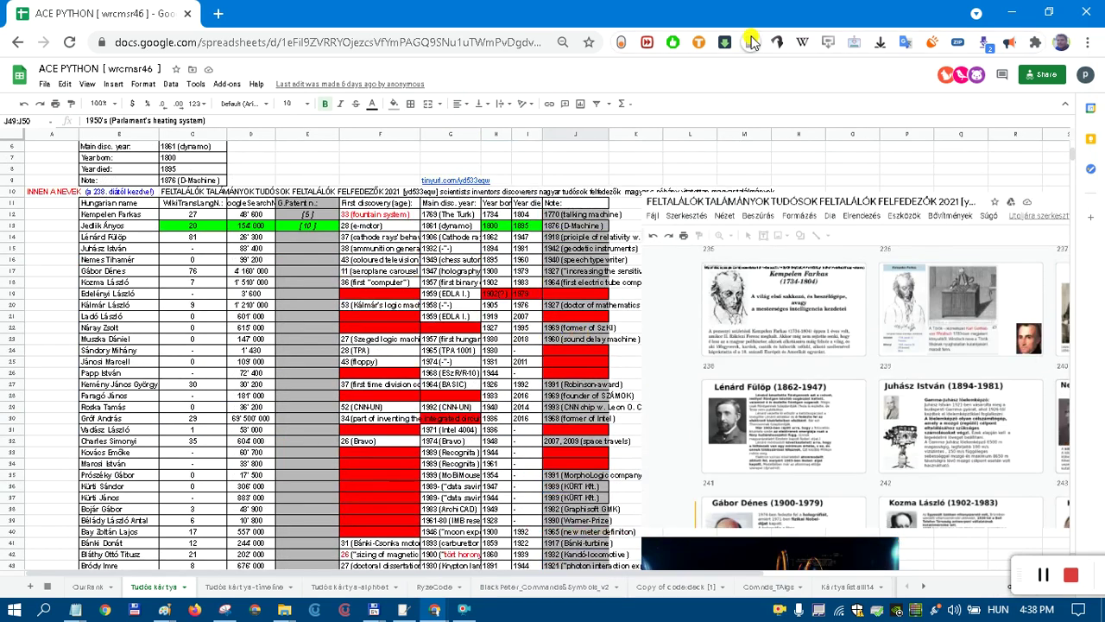
Reset the Chrome page zoom to its default size so the Tudós kártya table reads larger.
{"action": "key", "text": "ctrl+minus"}
{"action": "key", "text": "ctrl+plus"}
{"action": "key", "text": "ctrl+plus"}
{"action": "key", "text": "ctrl+plus"}
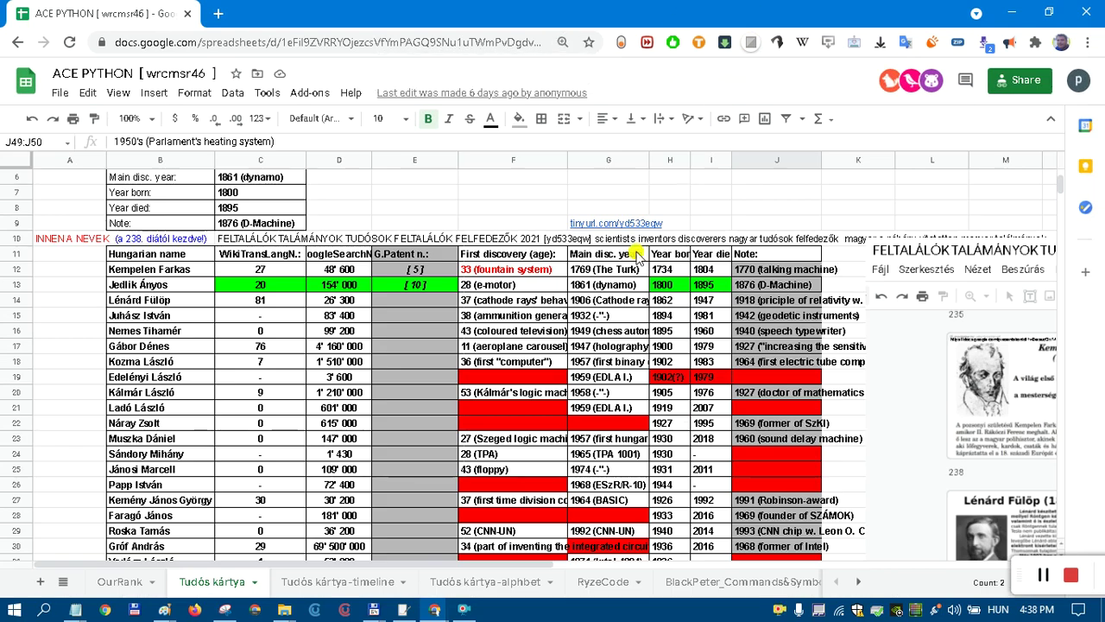
{"action": "key", "text": "ctrl+plus"}
{"action": "key", "text": "ctrl+0"}
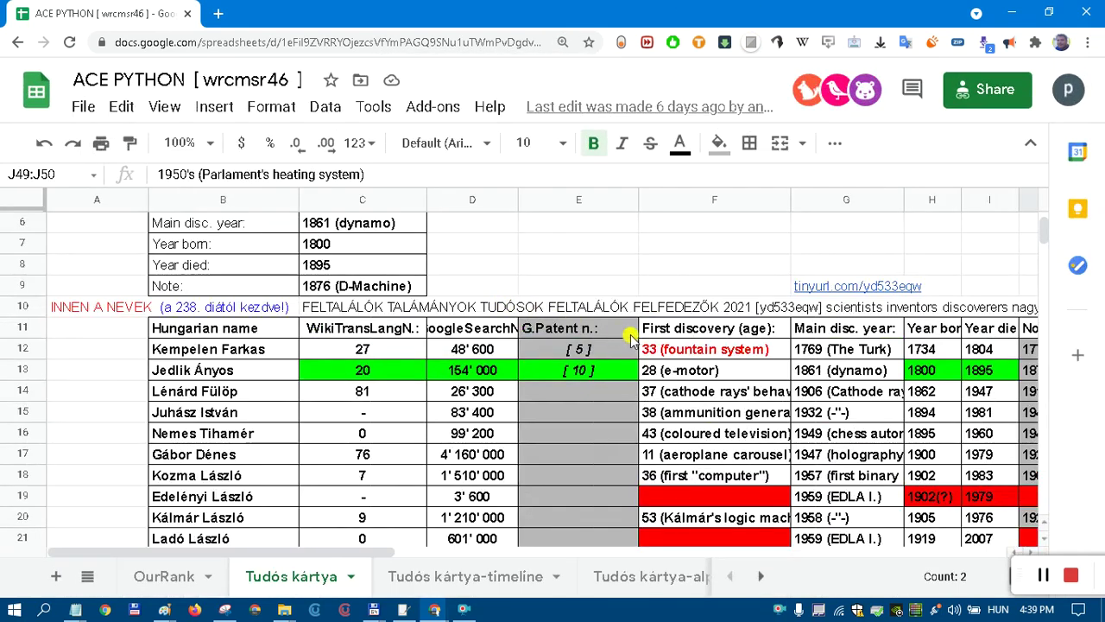
{"action": "scroll", "coordinate": [691, 354], "scroll_direction": "down", "scroll_amount": 1}
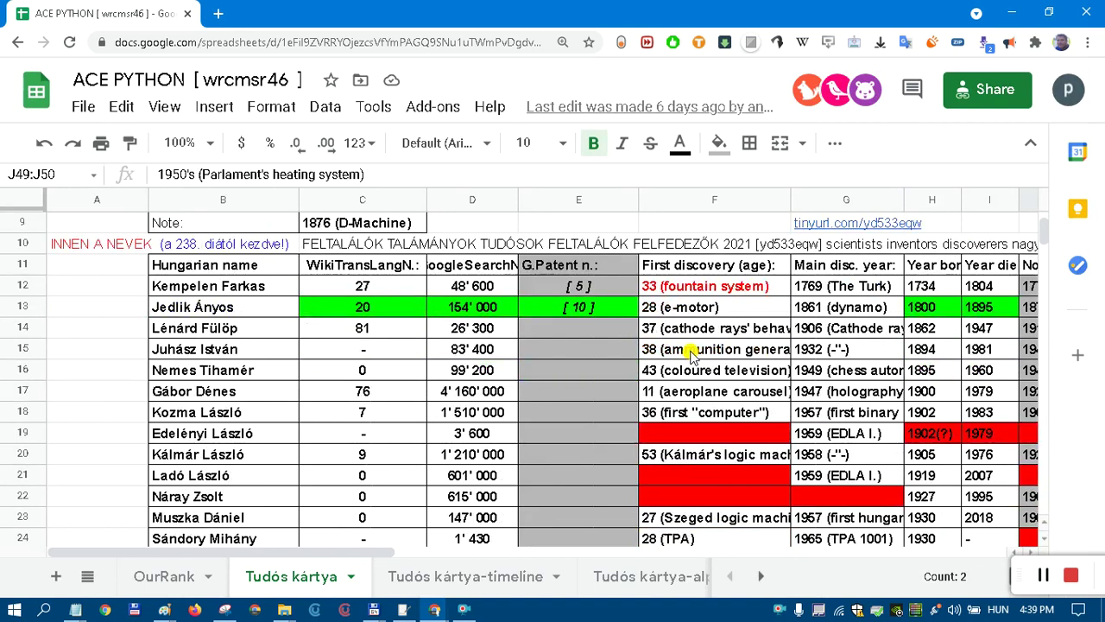
{"action": "key", "text": "ctrl+plus"}
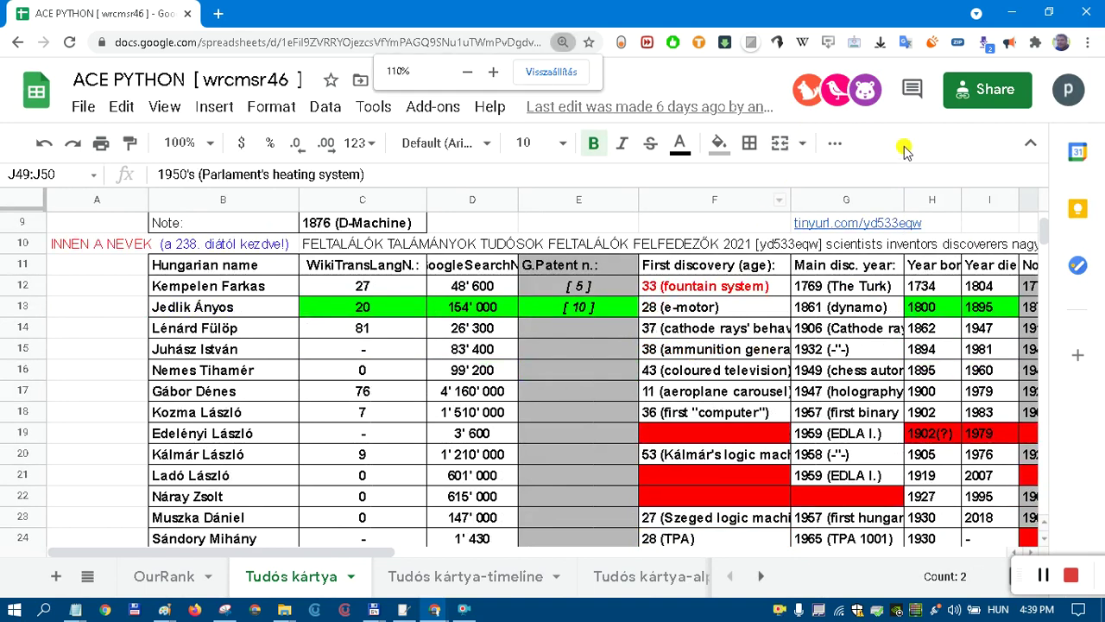
{"action": "key", "text": "ctrl+minus"}
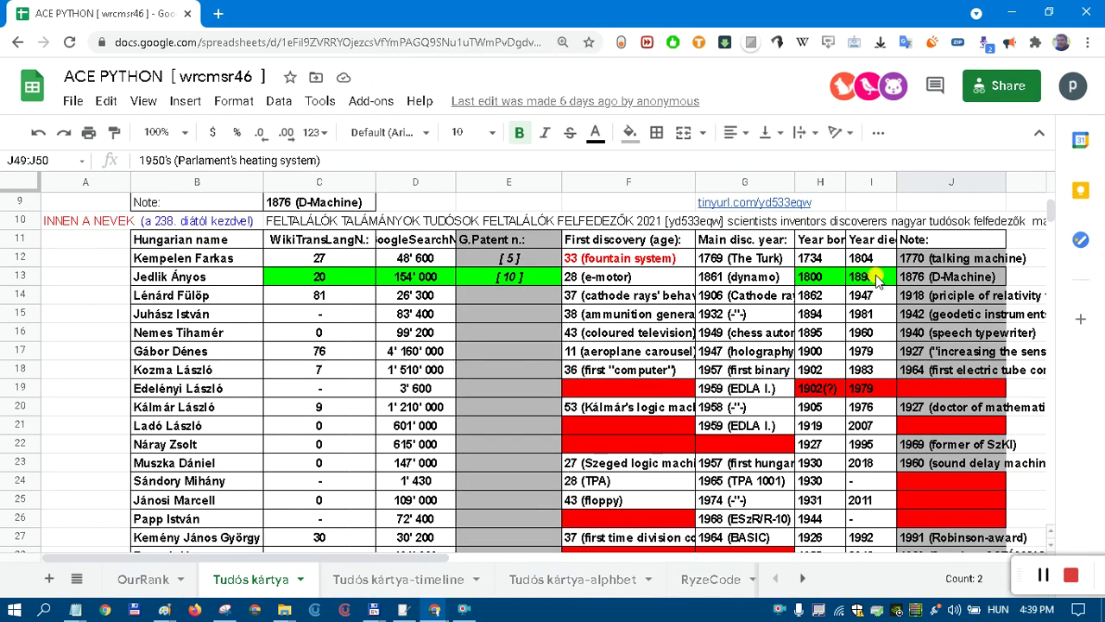
Check I13's 1895, H19's 1902(?), I19's 1979 and empty F19, and raise the volume slightly.
{"action": "left_click", "coordinate": [872, 276]}
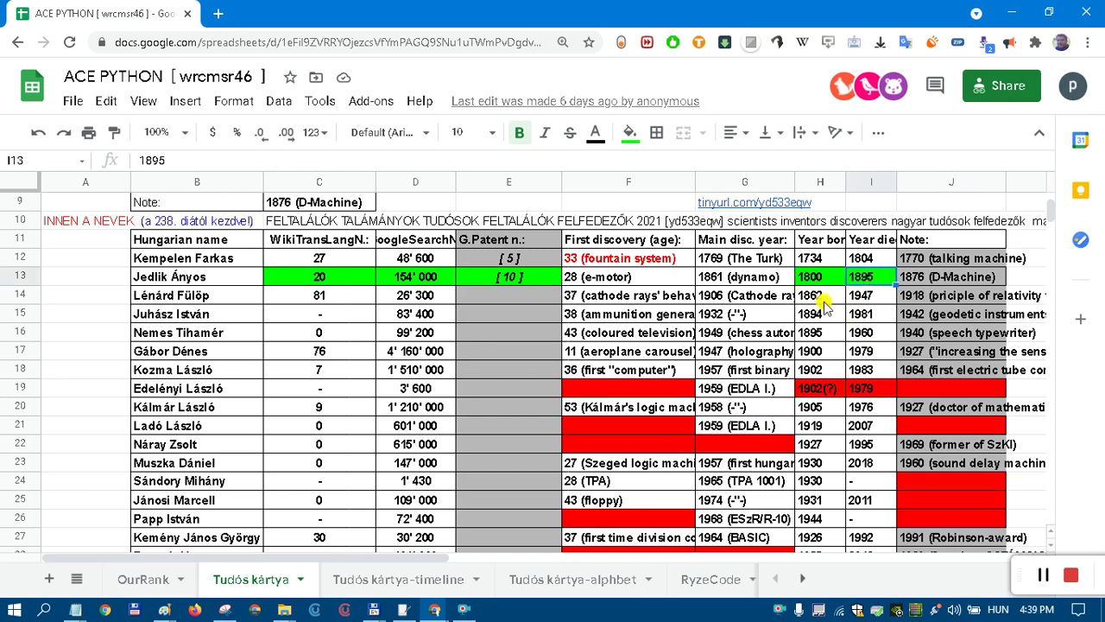
{"action": "left_click", "coordinate": [818, 390]}
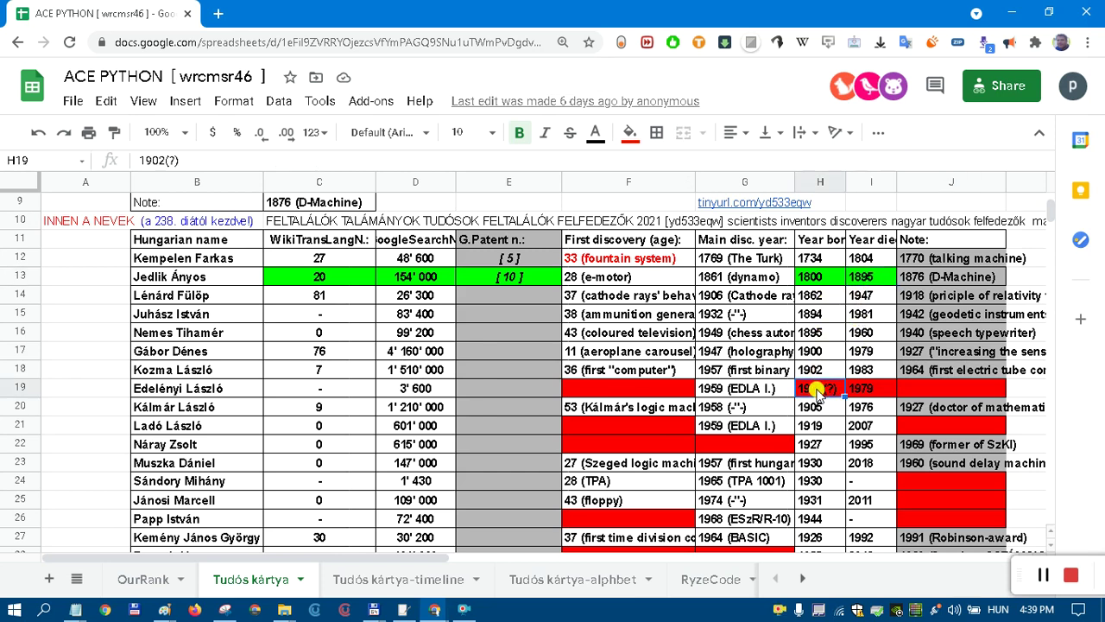
{"action": "left_click", "coordinate": [863, 390]}
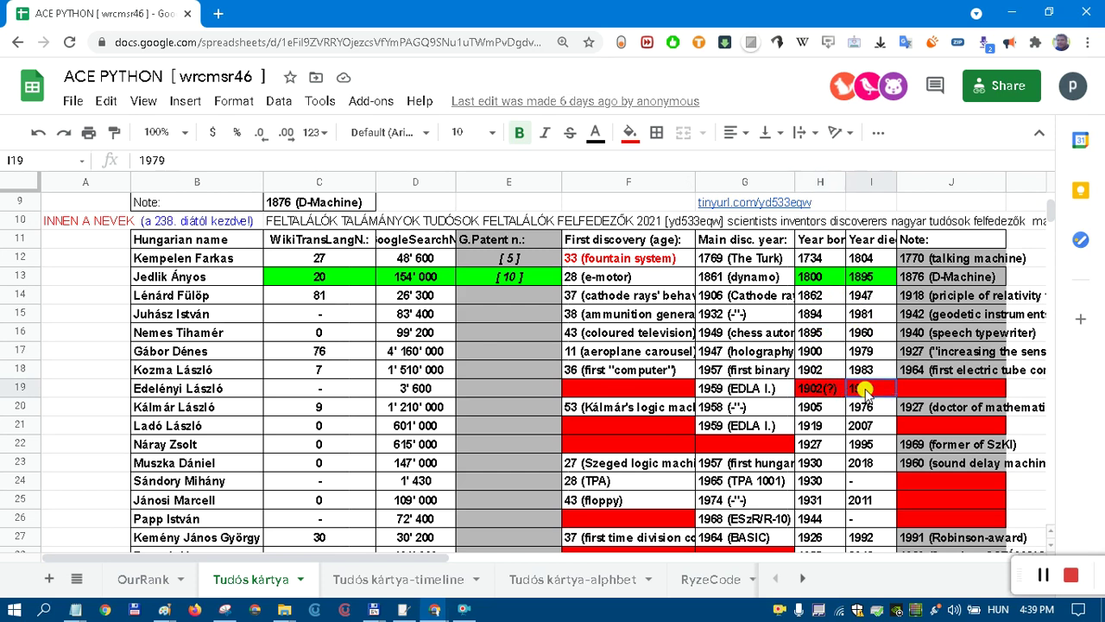
{"action": "left_click", "coordinate": [656, 389]}
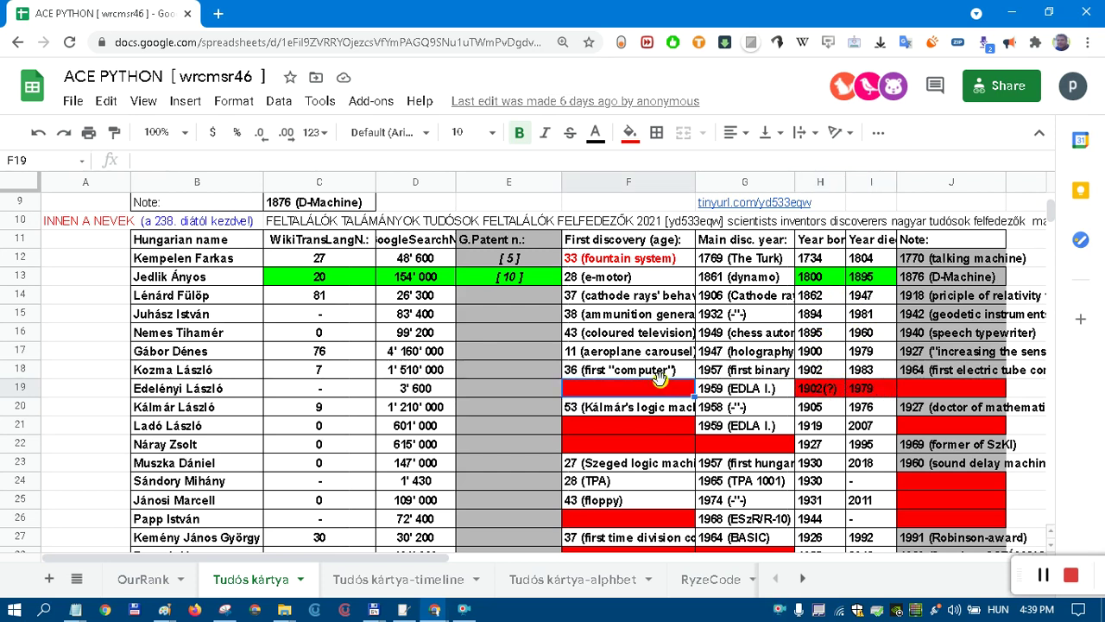
{"action": "left_click", "coordinate": [618, 393]}
{"action": "left_click", "coordinate": [931, 43]}
{"action": "left_click_drag", "start_coordinate": [885, 69], "coordinate": [899, 69]}
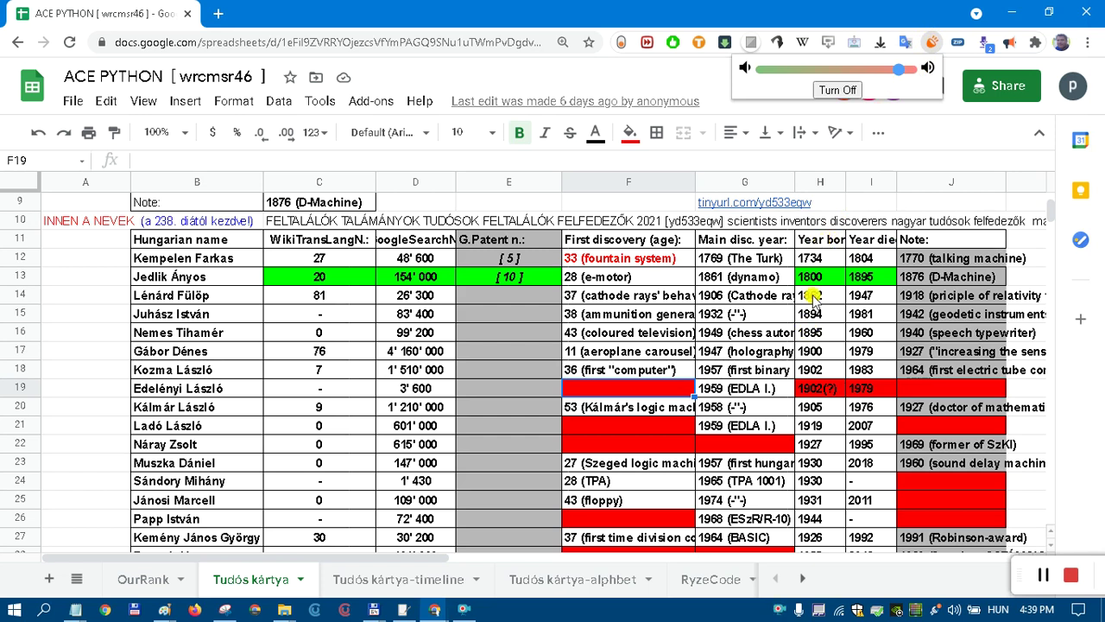
Compare the empty red F19 and F21 cells with the 1959 (EDLA I.) entries in G19 and G21.
{"action": "left_click", "coordinate": [743, 393]}
{"action": "left_click", "coordinate": [654, 388]}
{"action": "left_click", "coordinate": [733, 429]}
{"action": "left_click", "coordinate": [648, 422]}
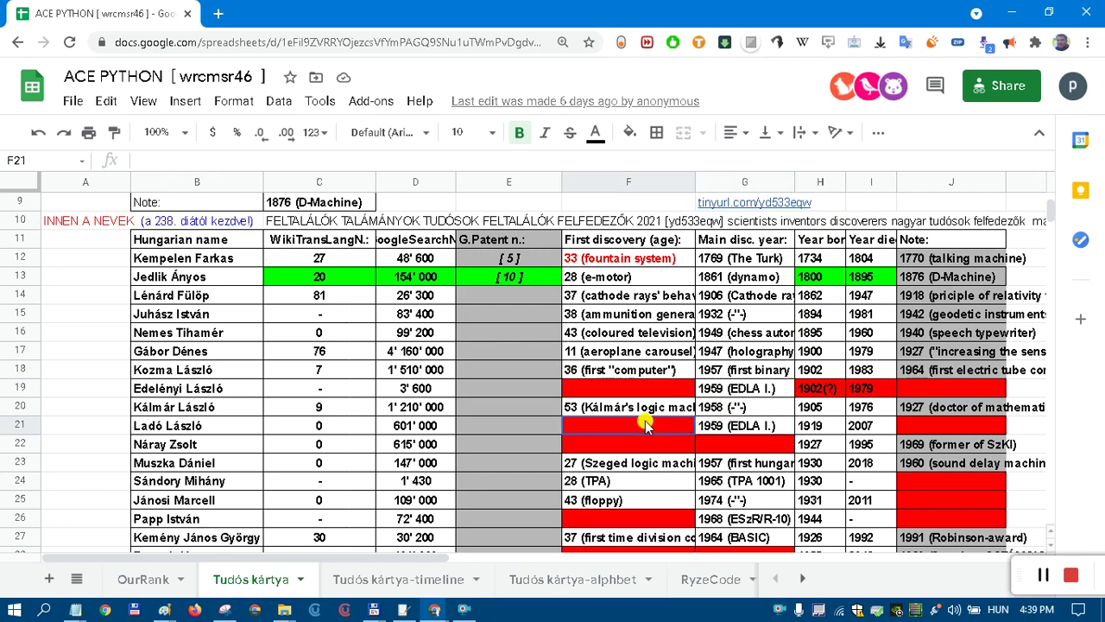
{"action": "left_click", "coordinate": [747, 429]}
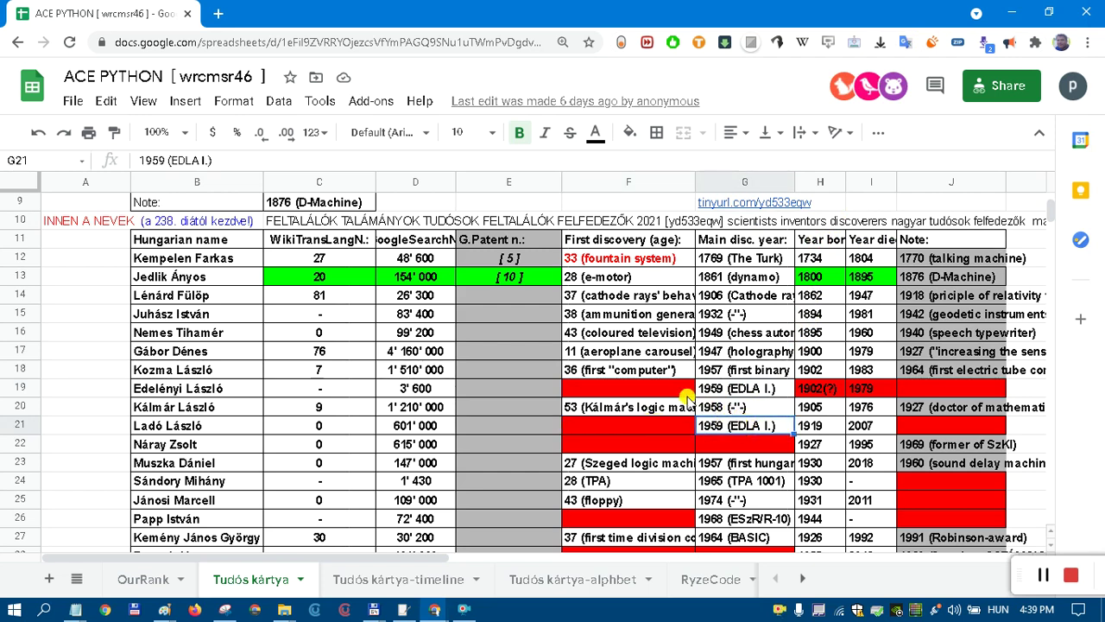
{"action": "left_click", "coordinate": [658, 388]}
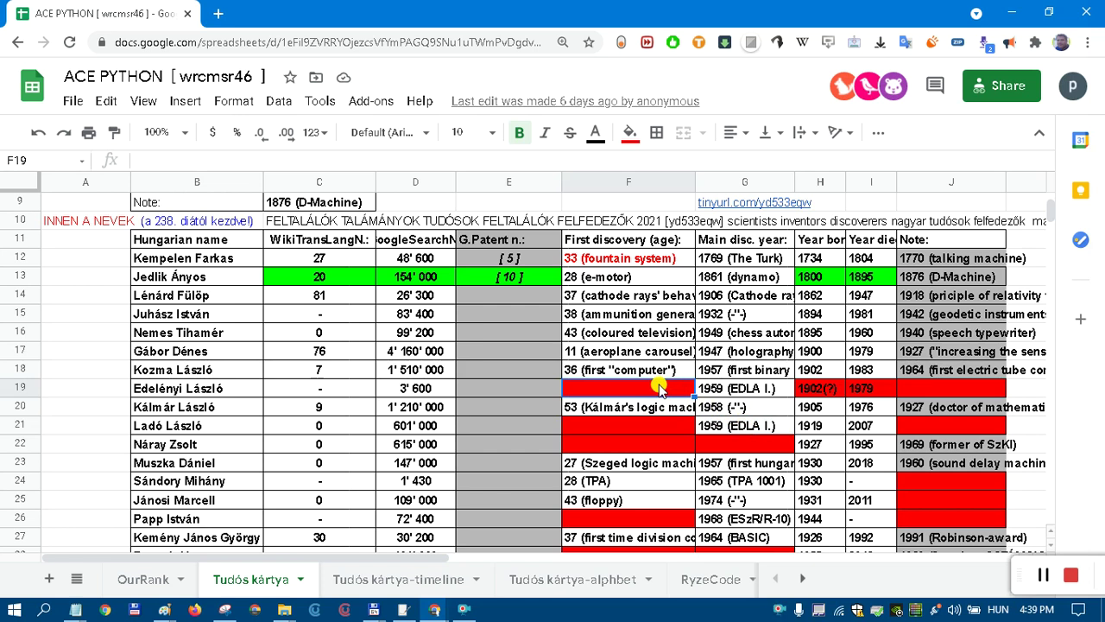
{"action": "left_click", "coordinate": [738, 393]}
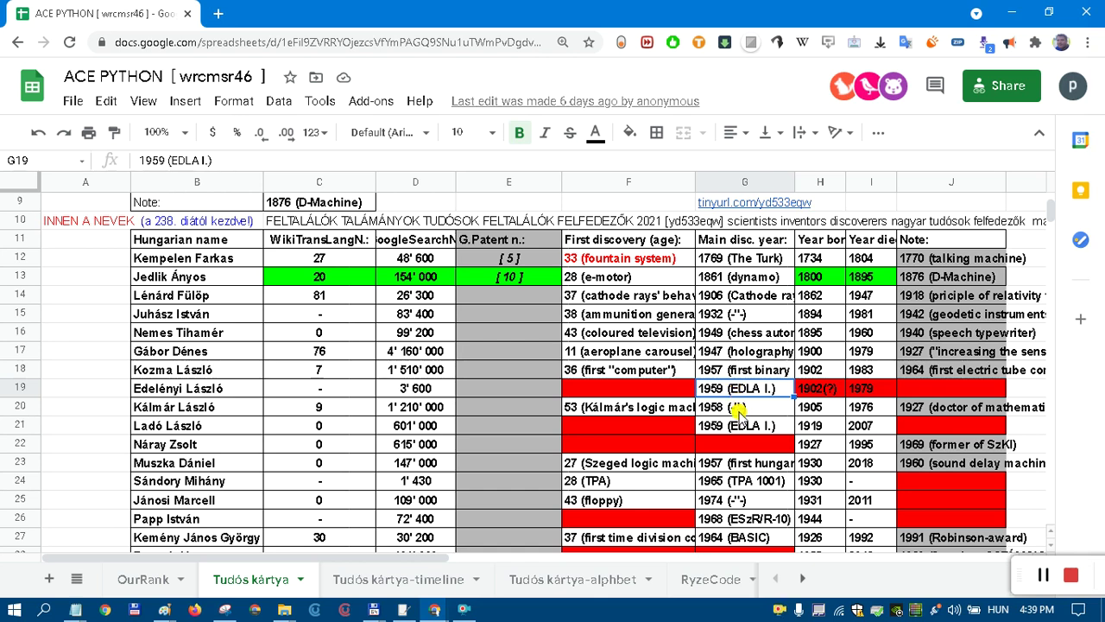
{"action": "left_click", "coordinate": [741, 425]}
{"action": "scroll", "coordinate": [741, 424], "scroll_direction": "down", "scroll_amount": 3}
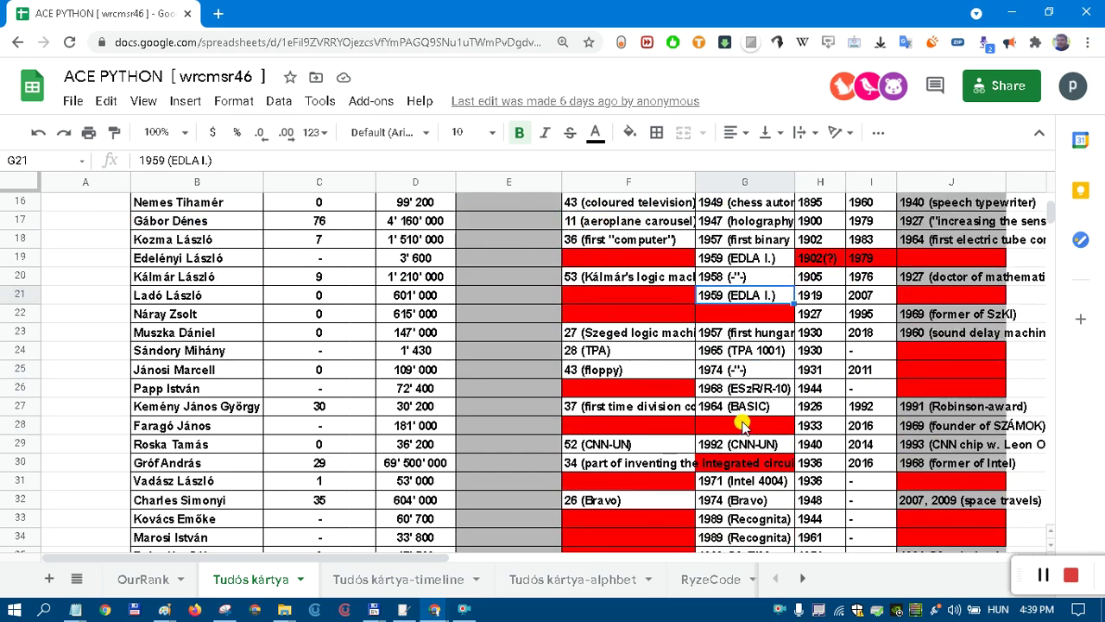
{"action": "scroll", "coordinate": [741, 425], "scroll_direction": "down", "scroll_amount": 3}
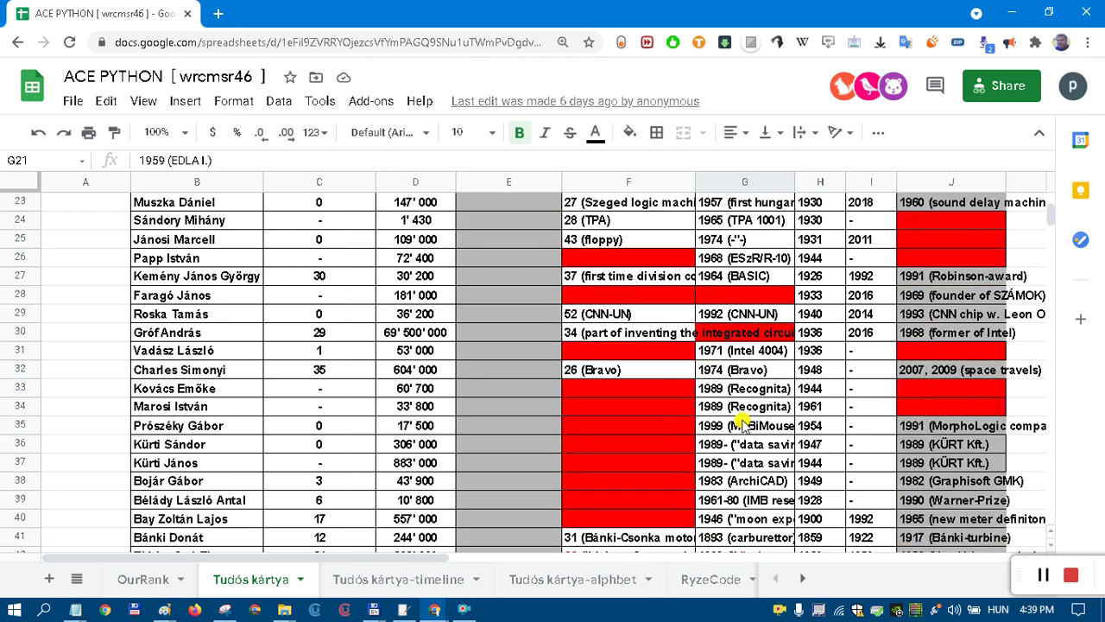
{"action": "scroll", "coordinate": [740, 425], "scroll_direction": "down", "scroll_amount": 3}
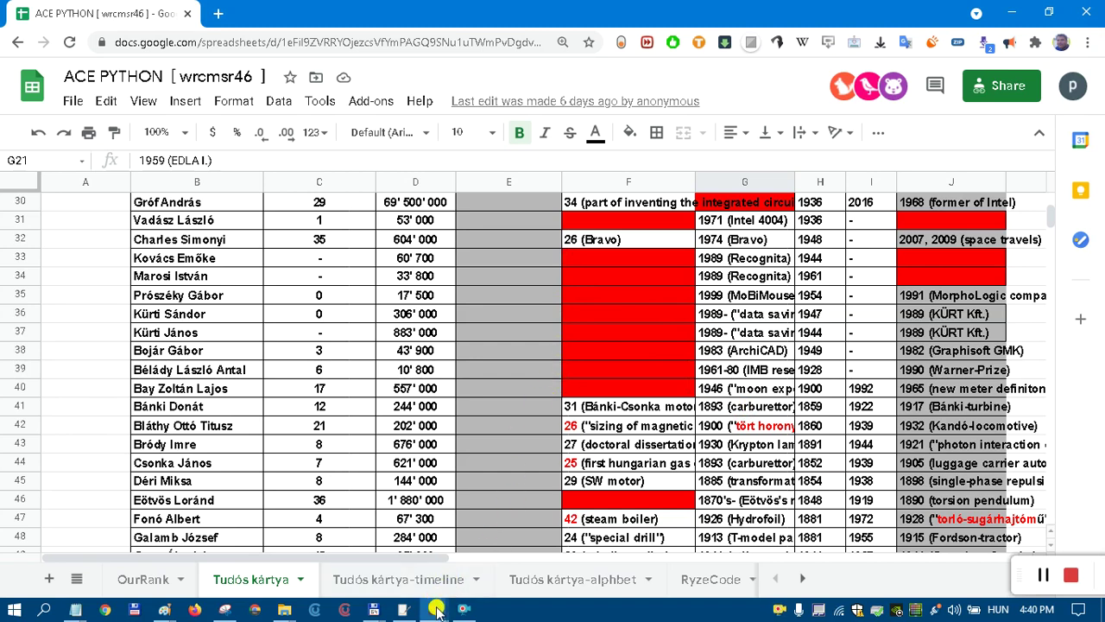
{"action": "left_click", "coordinate": [219, 13]}
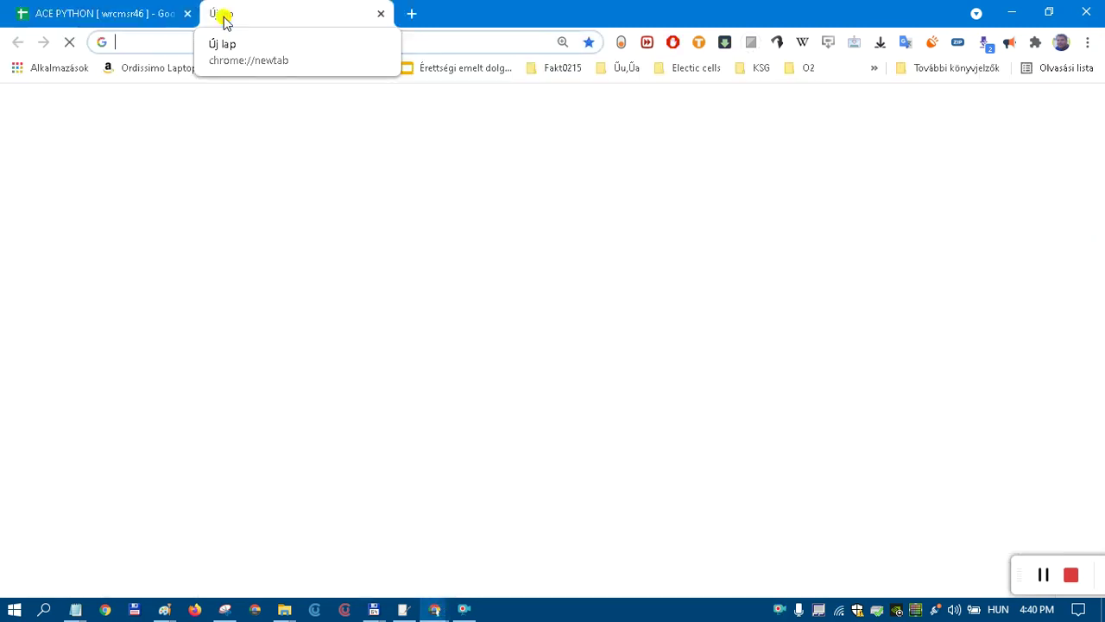
{"action": "left_click", "coordinate": [380, 13]}
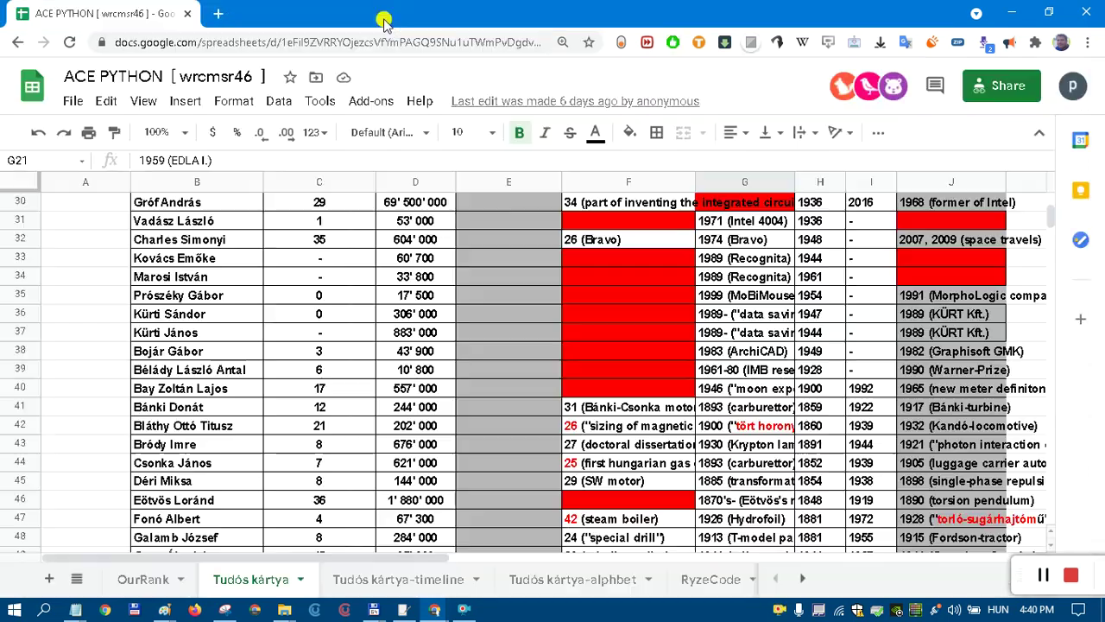
{"action": "mouse_move", "coordinate": [647, 257]}
{"action": "left_mouse_down"}
{"action": "mouse_move", "coordinate": [650, 393]}
{"action": "mouse_move", "coordinate": [645, 263]}
{"action": "left_mouse_up"}
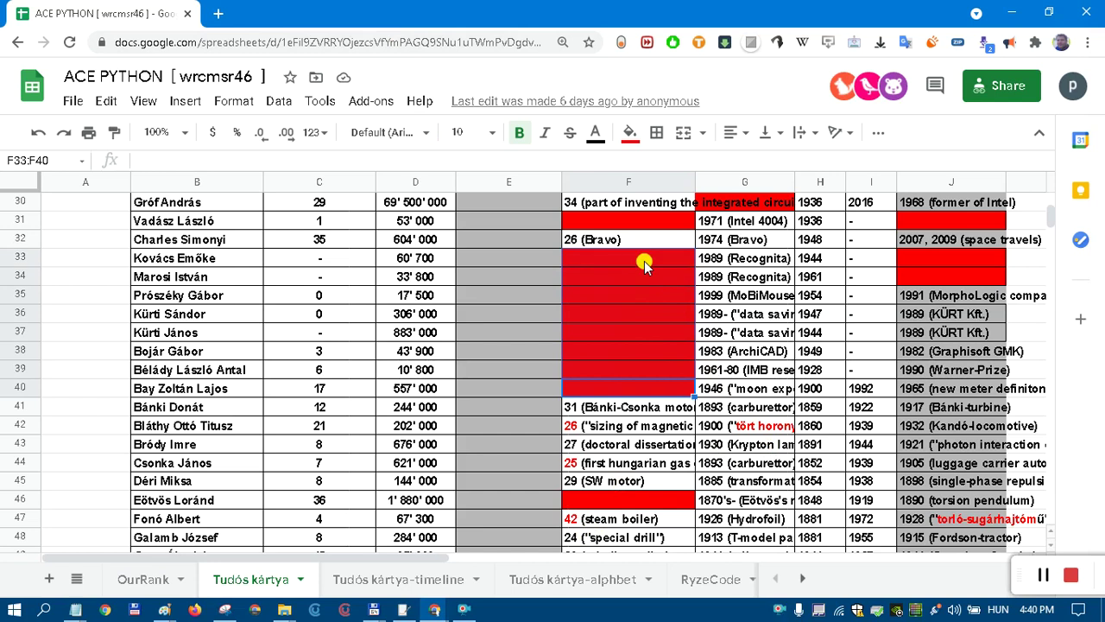
{"action": "left_click", "coordinate": [645, 264]}
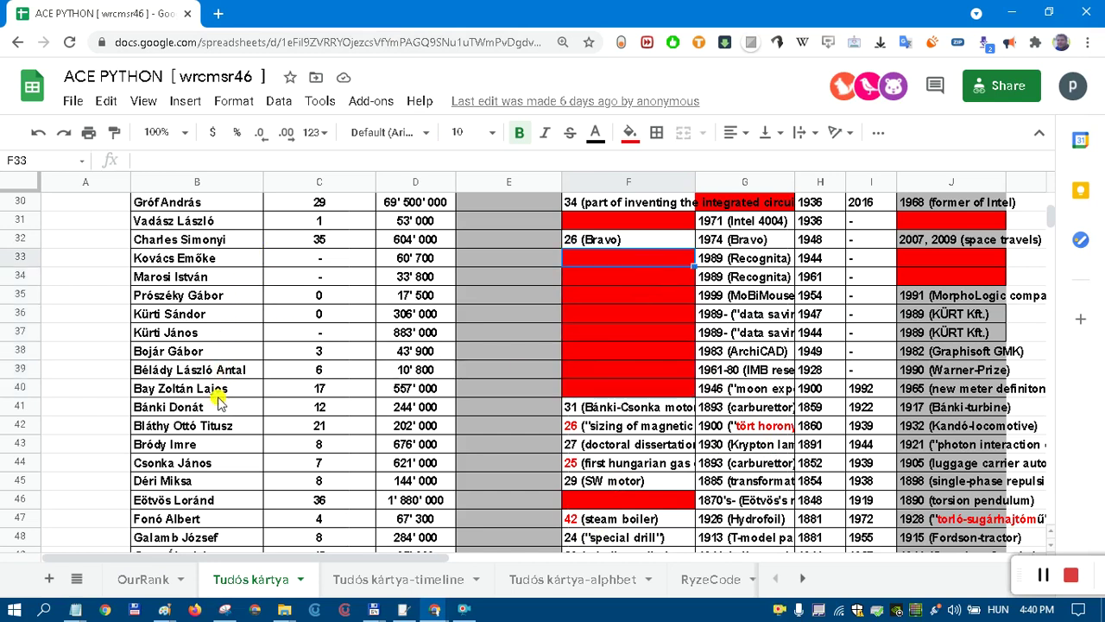
{"action": "scroll", "coordinate": [736, 464], "scroll_direction": "down", "scroll_amount": 2}
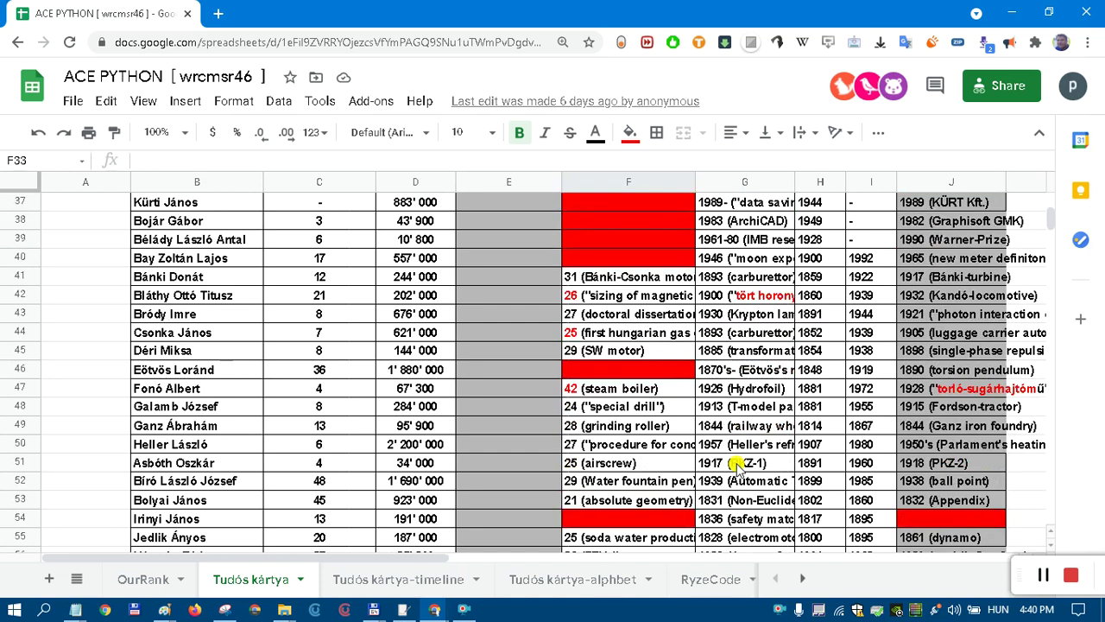
{"action": "scroll", "coordinate": [735, 465], "scroll_direction": "down", "scroll_amount": 1}
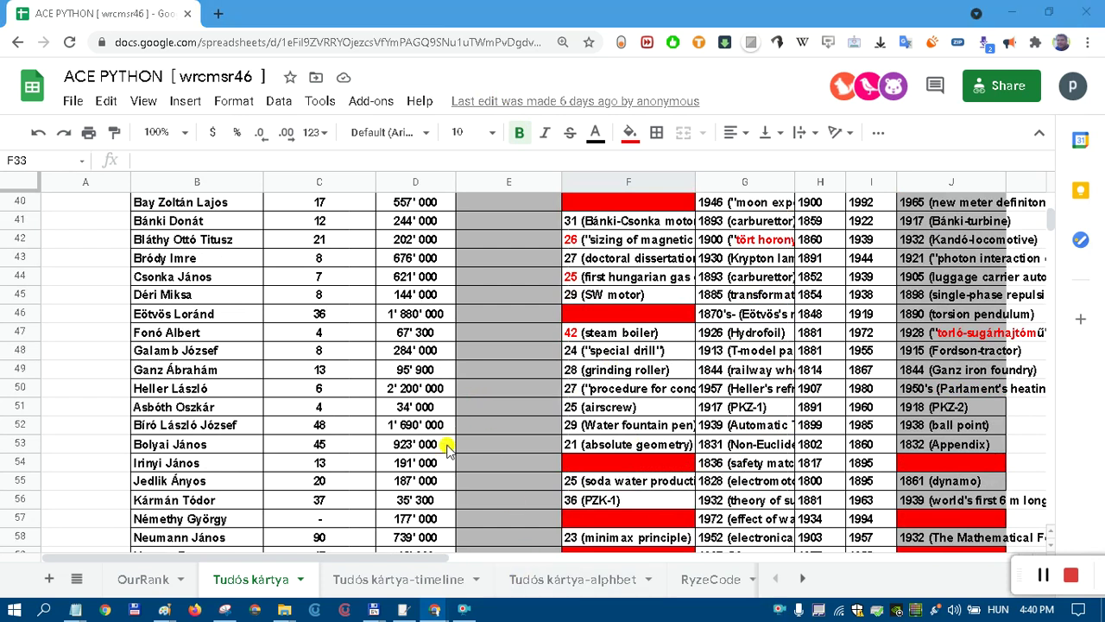
Switch to the 'Algoritmusok Python nyelven 2020' playlist and scroll through its 13 lessons and back up.
{"action": "mouse_move", "coordinate": [460, 613]}
{"action": "key", "text": "alt+Tab"}
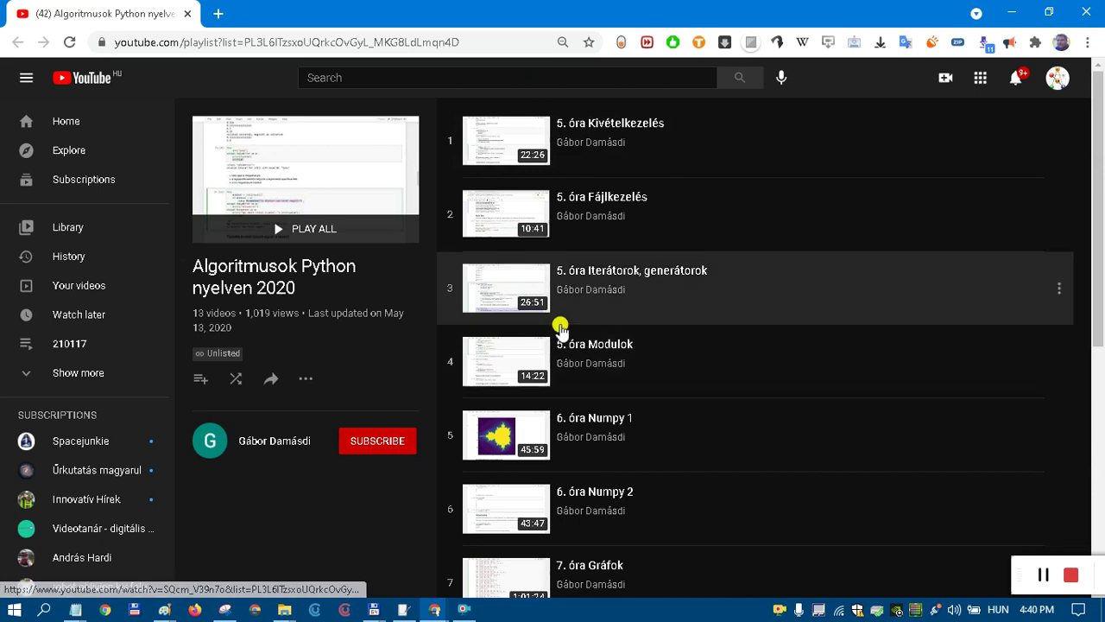
{"action": "scroll", "coordinate": [562, 317], "scroll_direction": "down", "scroll_amount": 3}
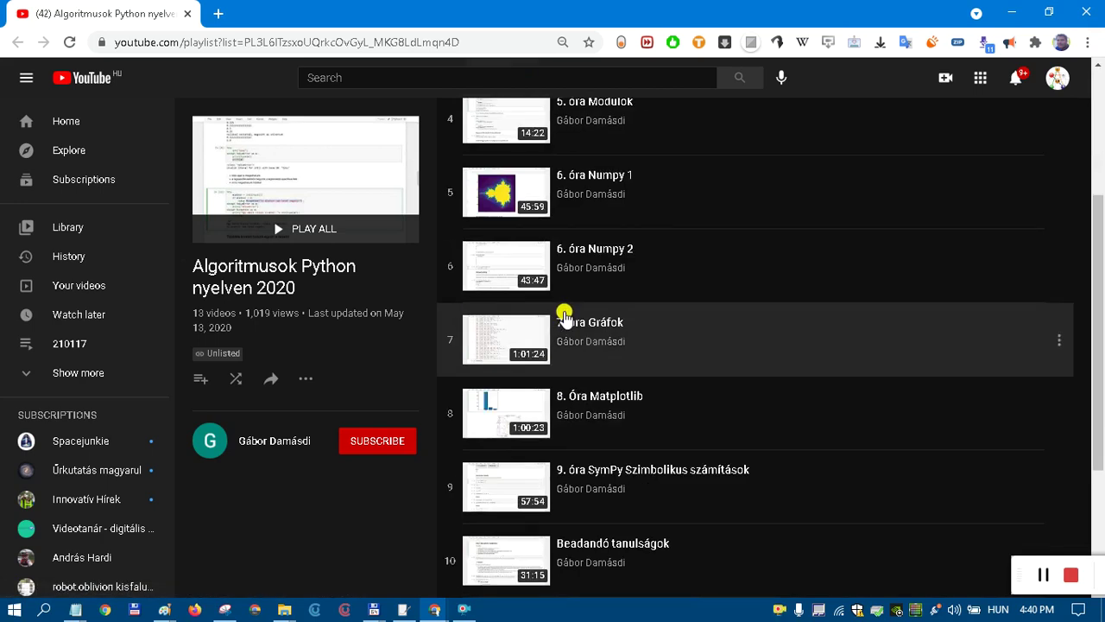
{"action": "scroll", "coordinate": [563, 317], "scroll_direction": "down", "scroll_amount": 3}
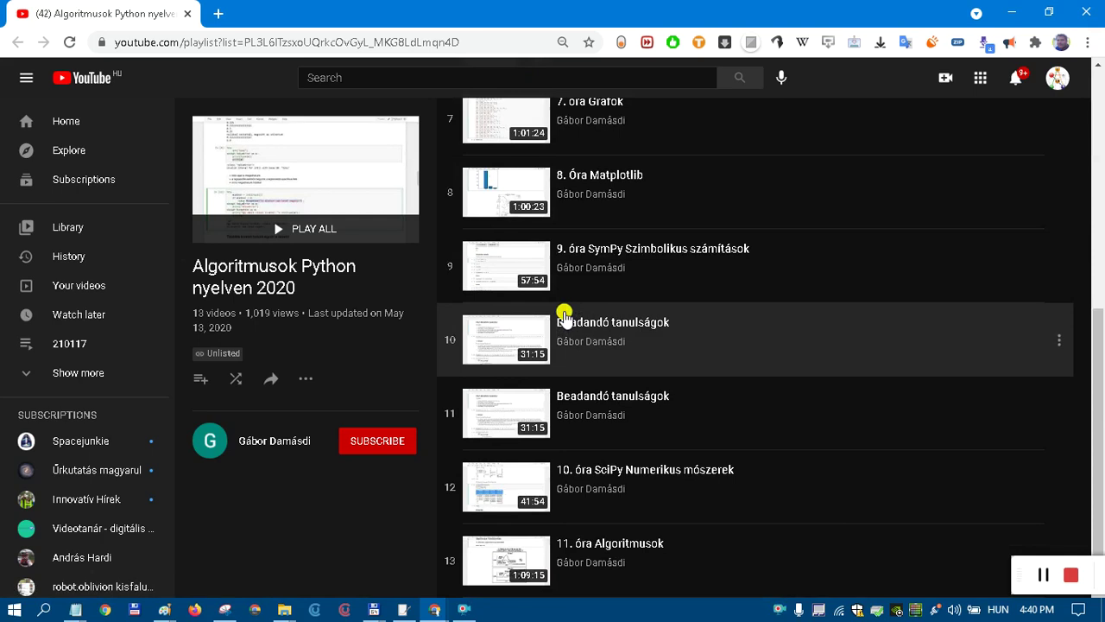
{"action": "scroll", "coordinate": [563, 317], "scroll_direction": "up", "scroll_amount": 6}
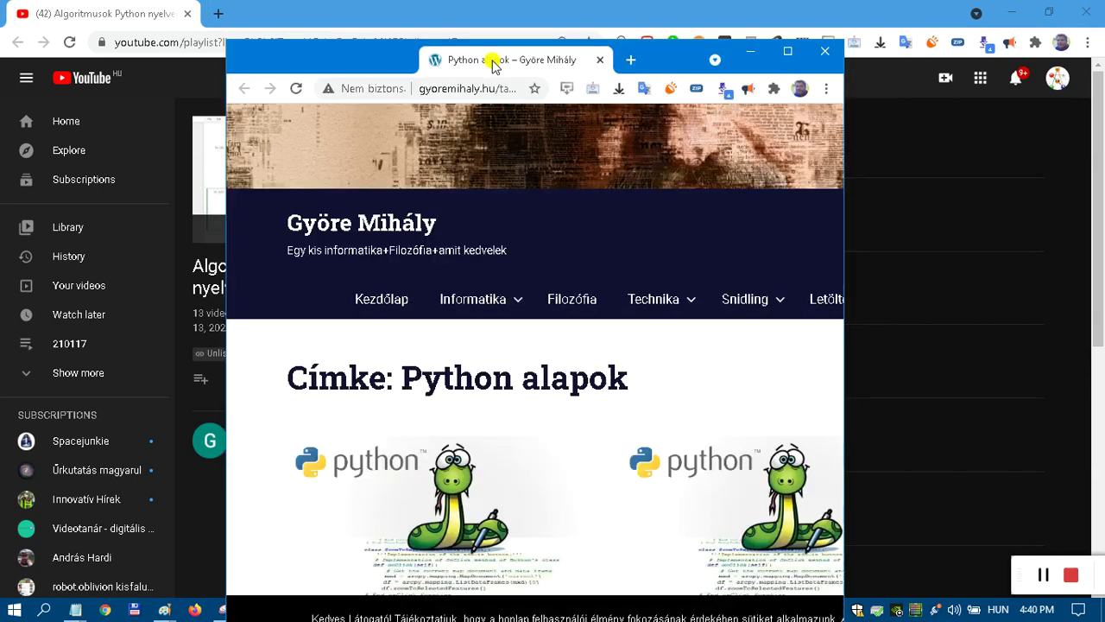
Maximize the Python alapok tag page, scroll the posts and search the page for 'algo'.
{"action": "double_click", "coordinate": [493, 61]}
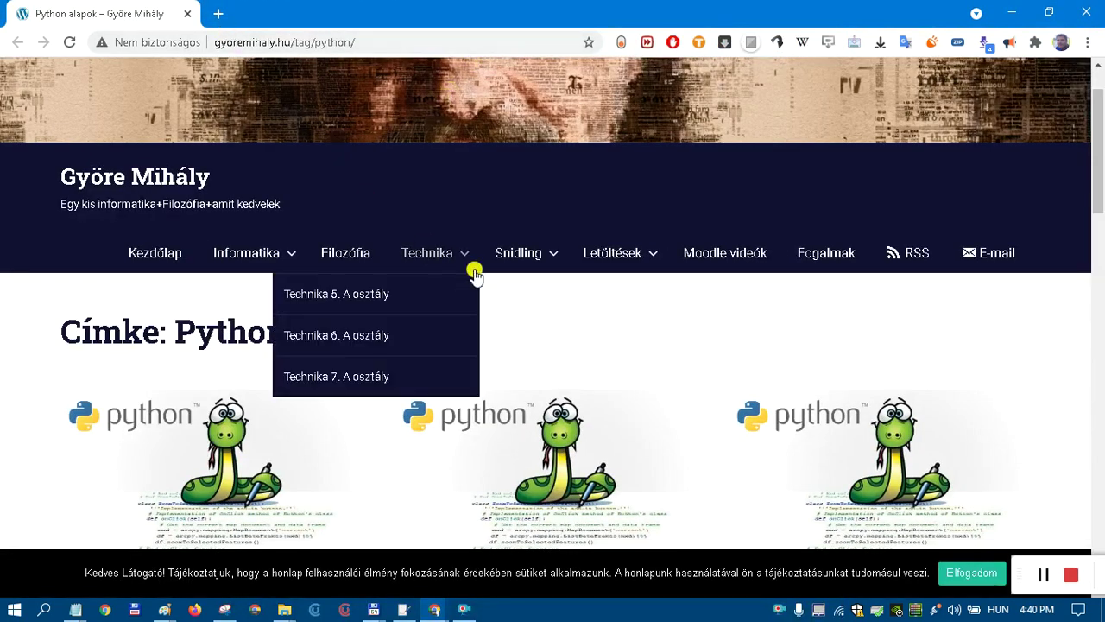
{"action": "mouse_move", "coordinate": [535, 274]}
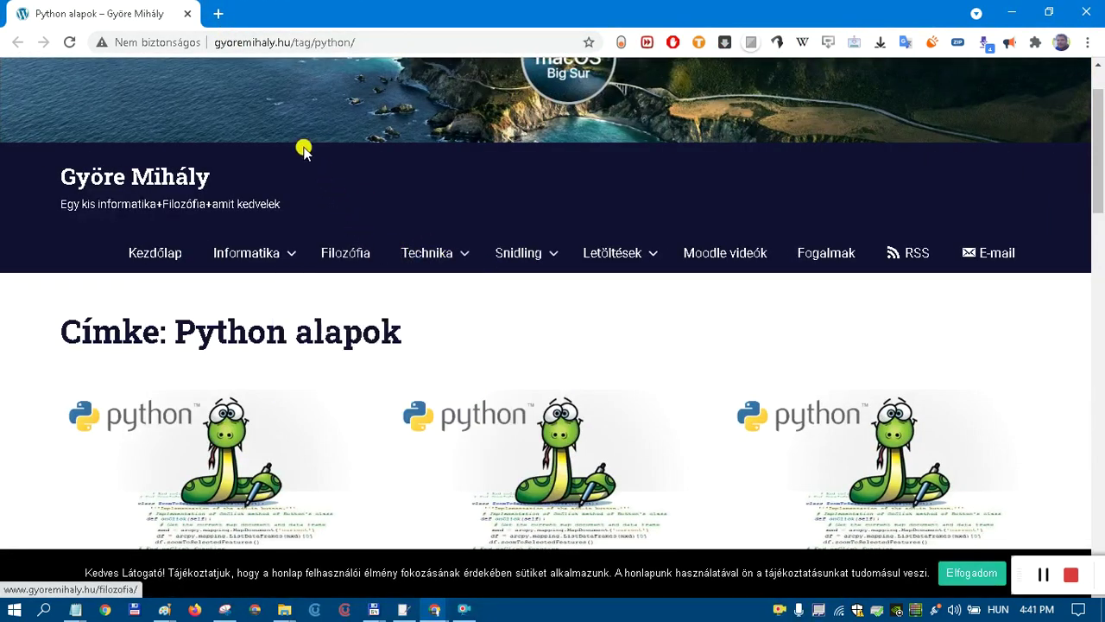
{"action": "scroll", "coordinate": [386, 289], "scroll_direction": "down", "scroll_amount": 1}
{"action": "scroll", "coordinate": [386, 289], "scroll_direction": "down", "scroll_amount": 3}
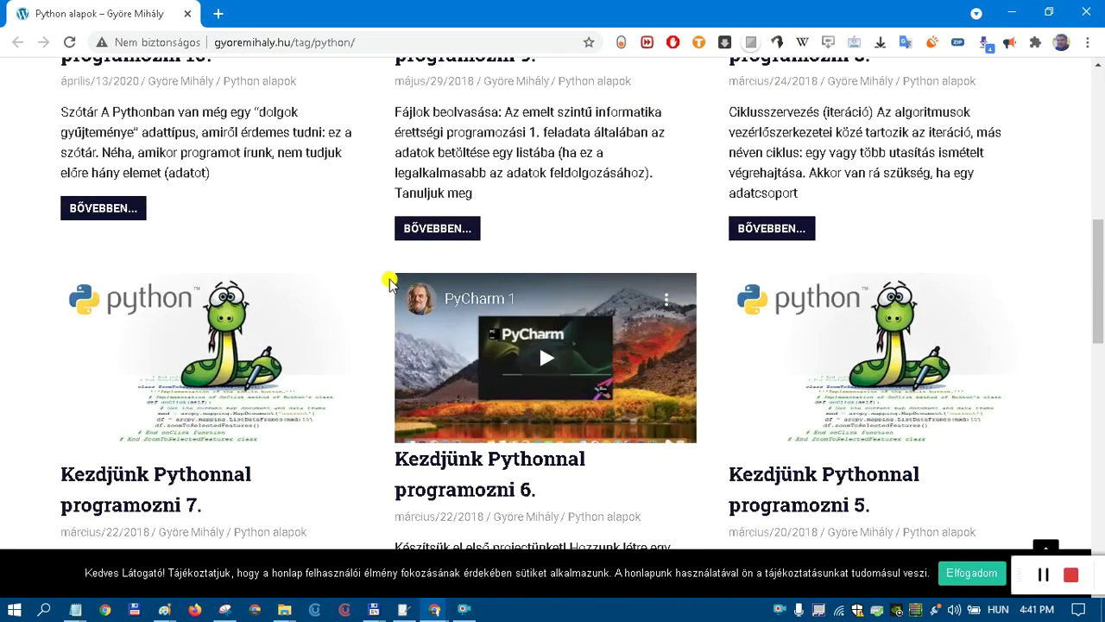
{"action": "key", "text": "ctrl+f"}
{"action": "type", "text": "algor"}
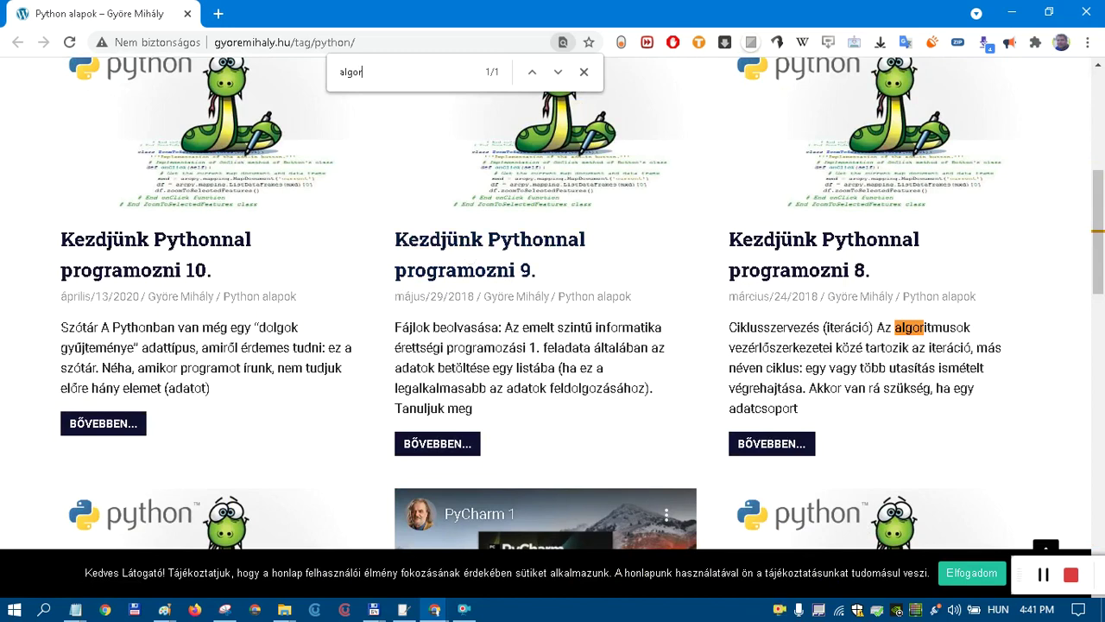
{"action": "left_click", "coordinate": [218, 13]}
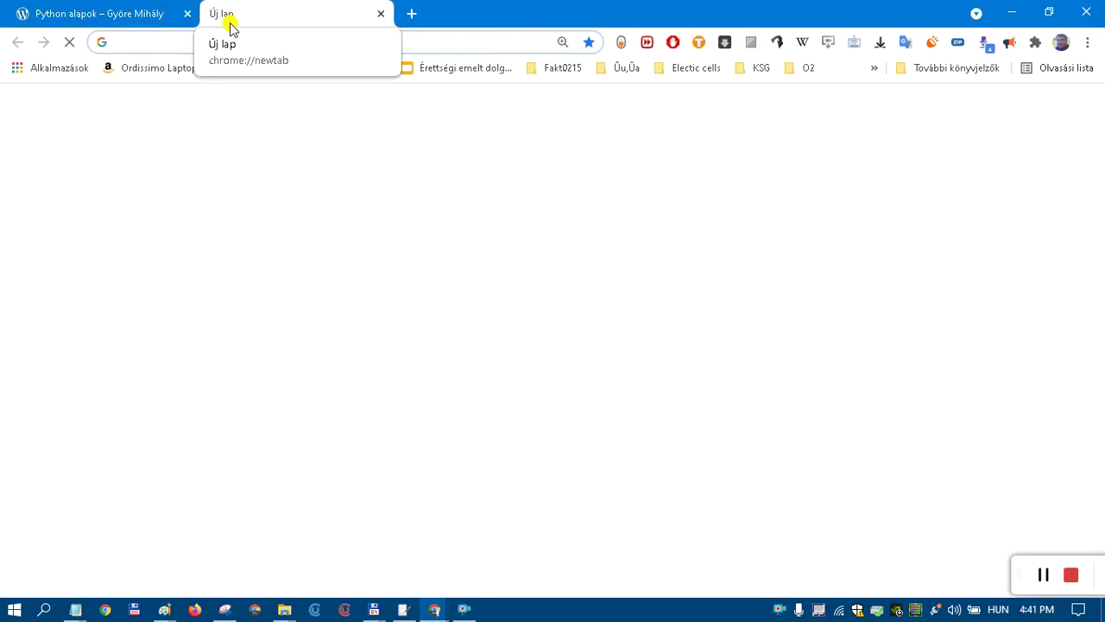
Refine a Google search from 'python algoritmusok' to 'pythonidomár' and open the Pythonidomár home page in a new tab.
{"action": "type", "text": "pytho"}
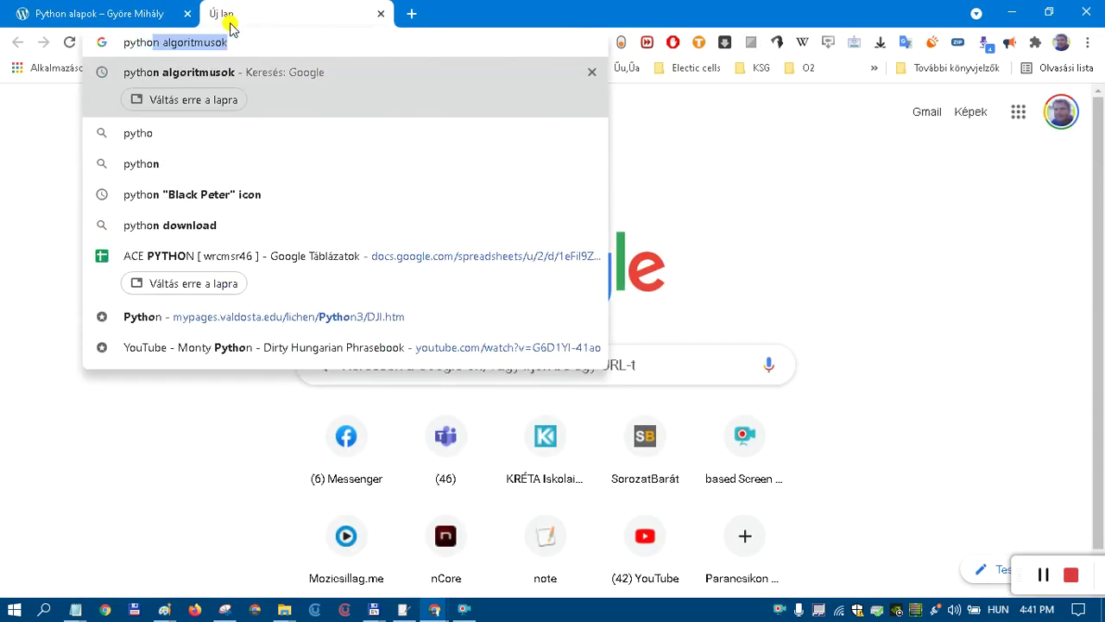
{"action": "key", "text": "Return"}
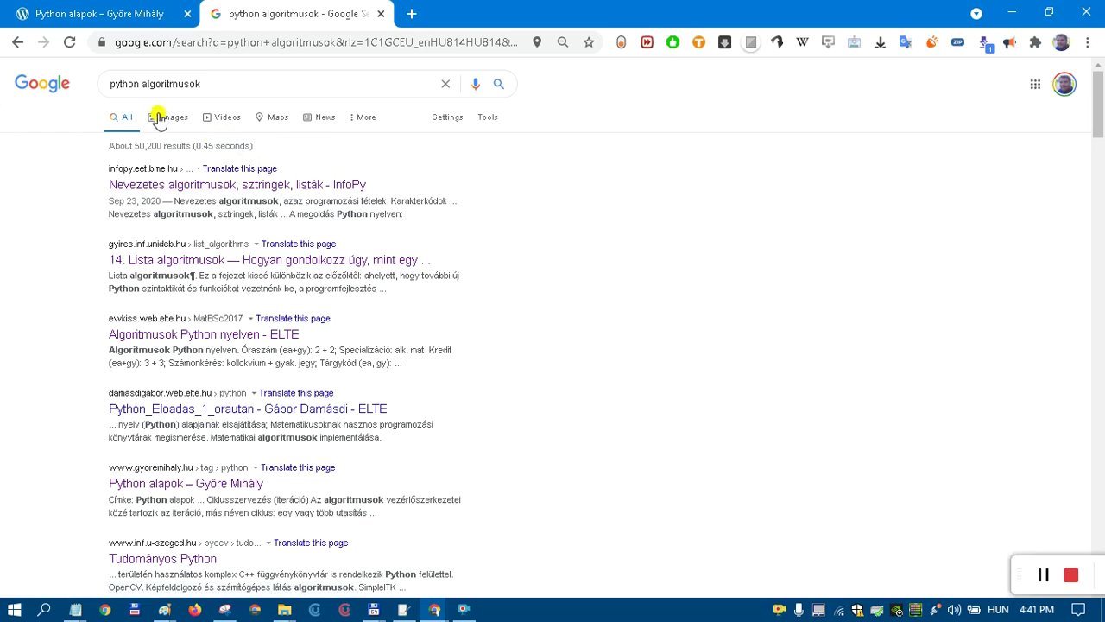
{"action": "left_click_drag", "start_coordinate": [132, 84], "coordinate": [284, 86]}
{"action": "type", "text": "n"}
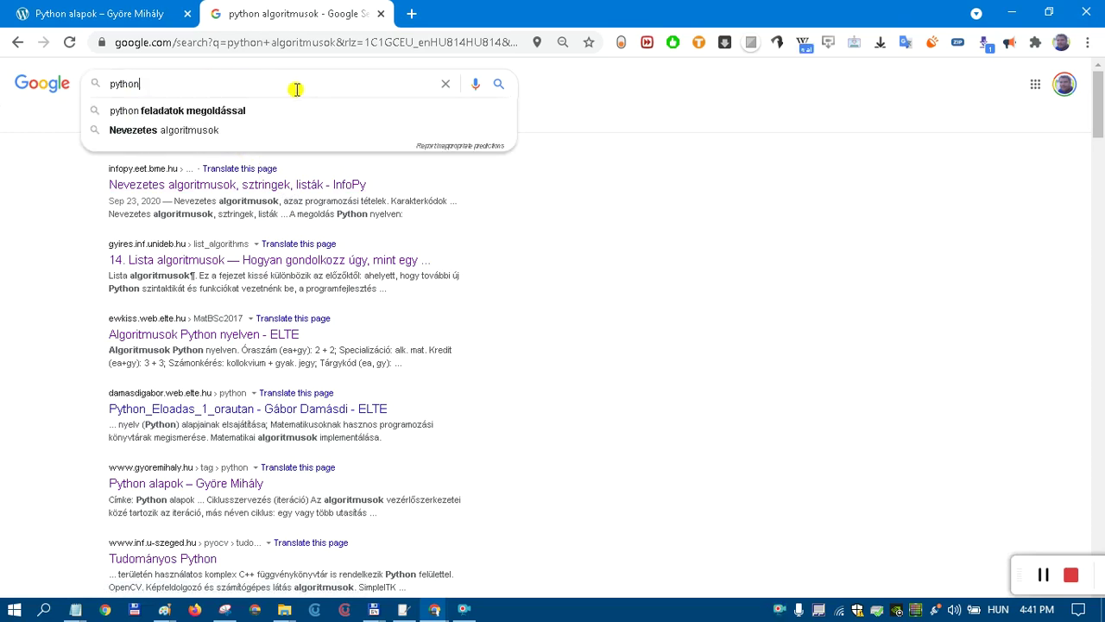
{"action": "type", "text": "idomár"}
{"action": "key", "text": "Return"}
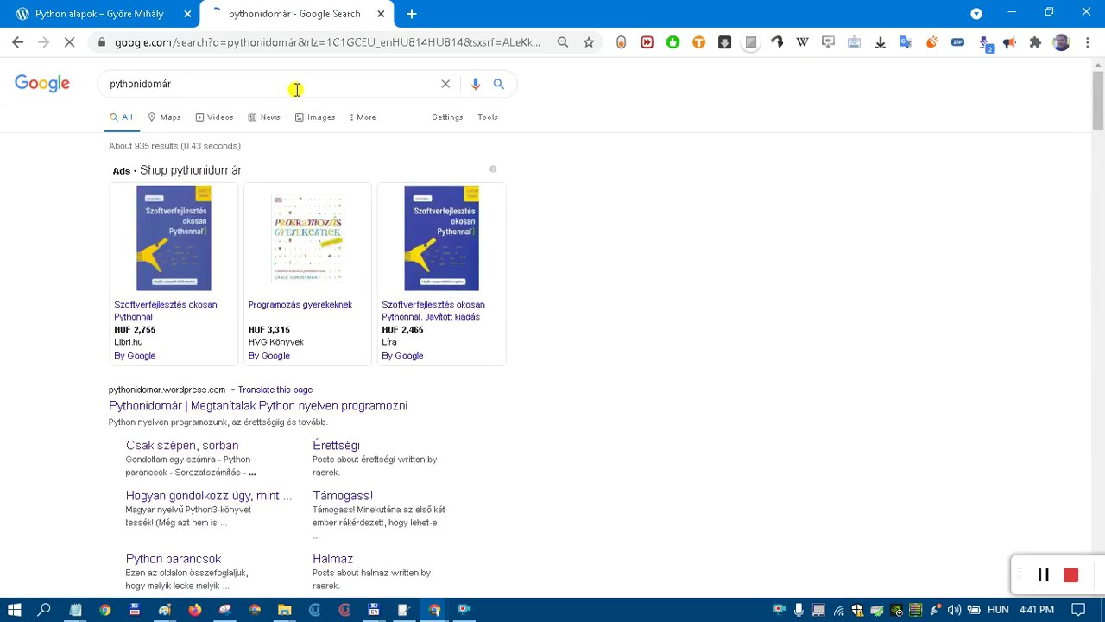
{"action": "middle_click", "coordinate": [281, 403]}
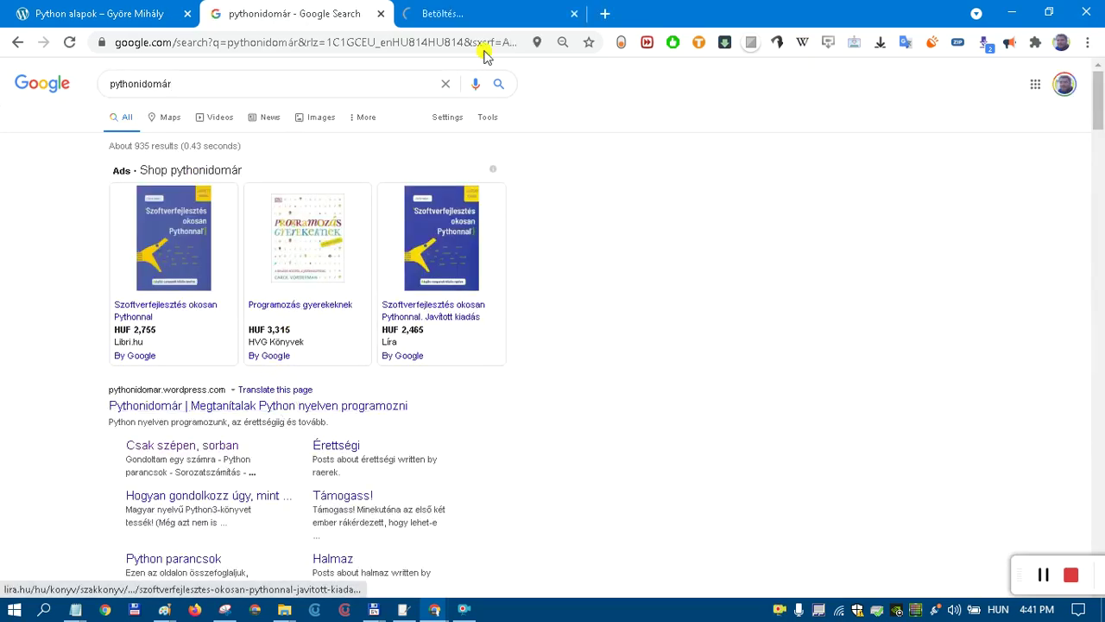
{"action": "left_click", "coordinate": [479, 16]}
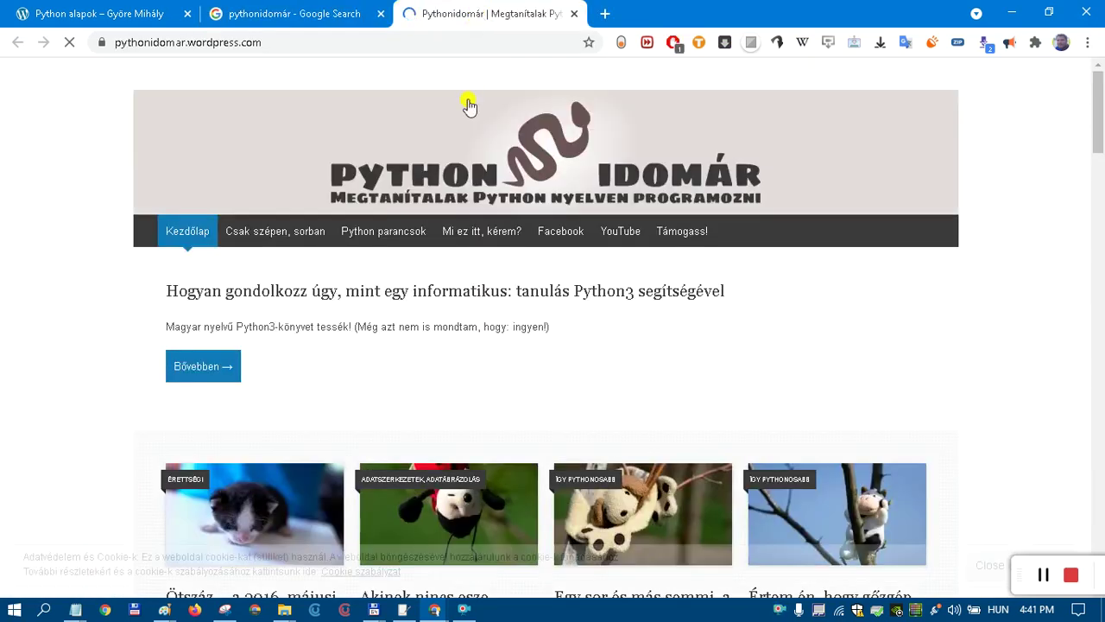
Open the Csak szépen, sorban overview, scroll to Elemi programozási tételek, then bring up the photo album window.
{"action": "left_click", "coordinate": [313, 233]}
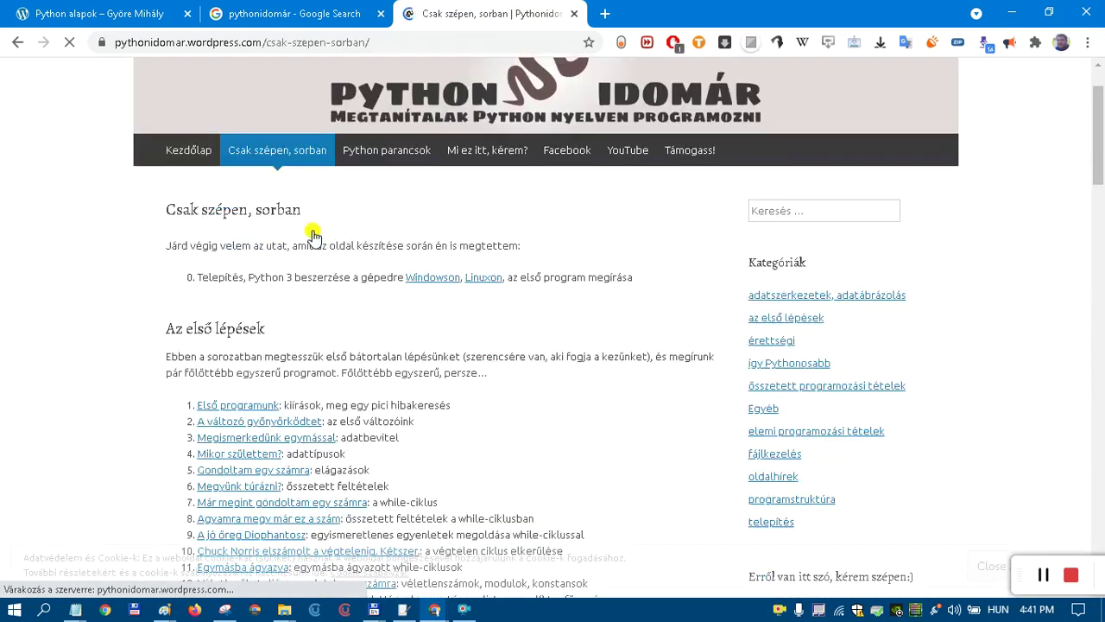
{"action": "scroll", "coordinate": [315, 233], "scroll_direction": "down", "scroll_amount": 4}
{"action": "scroll", "coordinate": [315, 233], "scroll_direction": "down", "scroll_amount": 4}
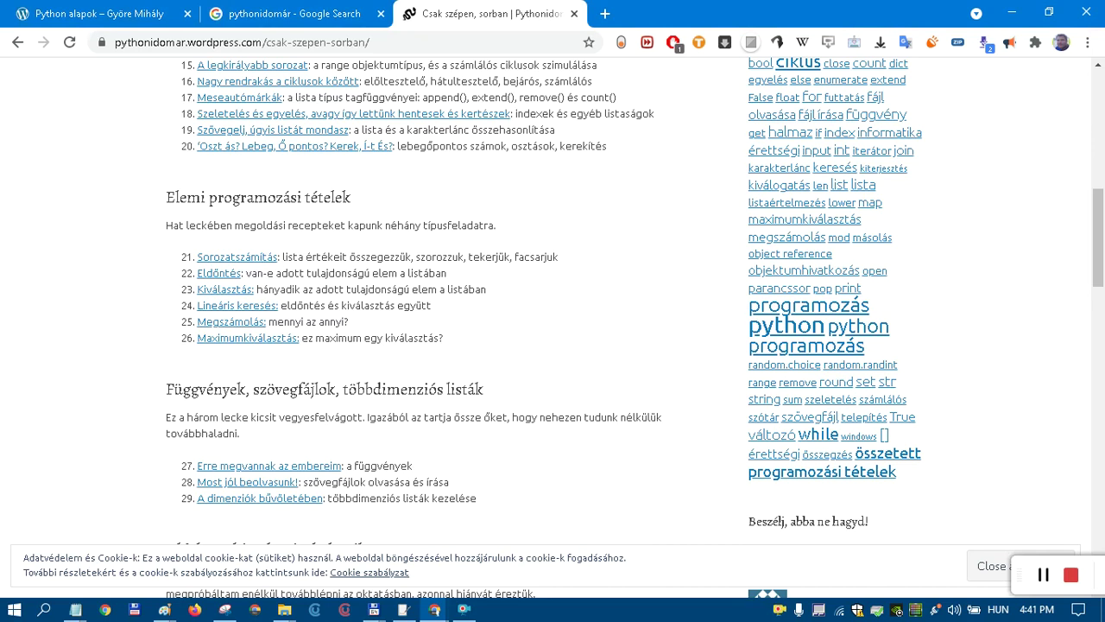
{"action": "left_click_drag", "start_coordinate": [328, 9], "coordinate": [420, 129]}
Maximize the BASIC booklet album, view the C. JÁTÉKLAP dice-game page full size, then return to YouTube.
{"action": "double_click", "coordinate": [420, 129]}
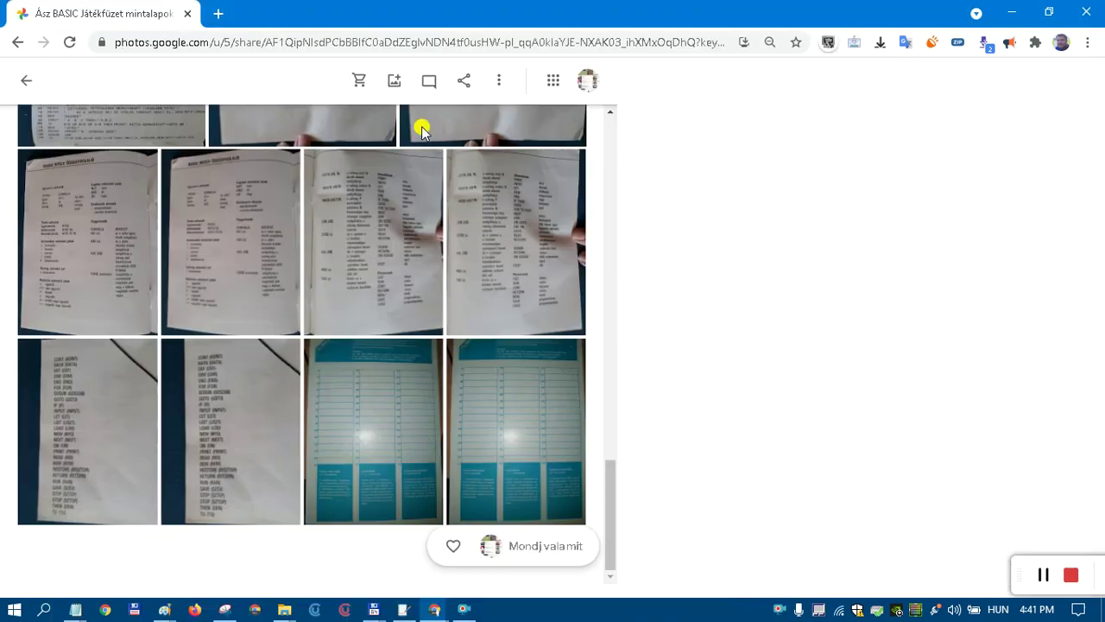
{"action": "scroll", "coordinate": [802, 449], "scroll_direction": "down", "scroll_amount": 5}
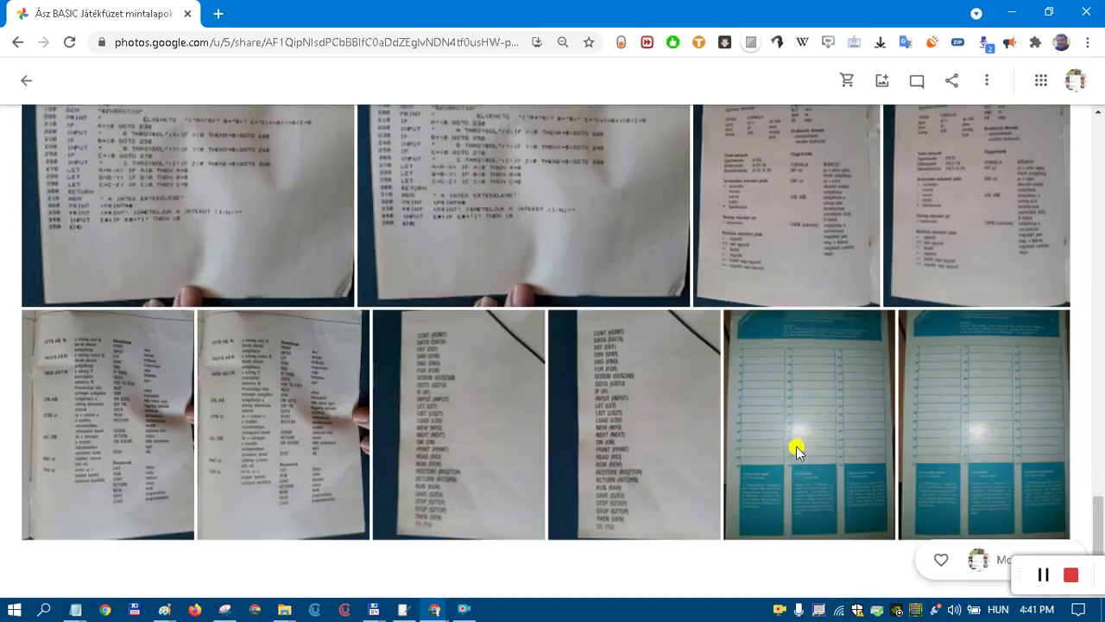
{"action": "scroll", "coordinate": [711, 420], "scroll_direction": "up", "scroll_amount": 2}
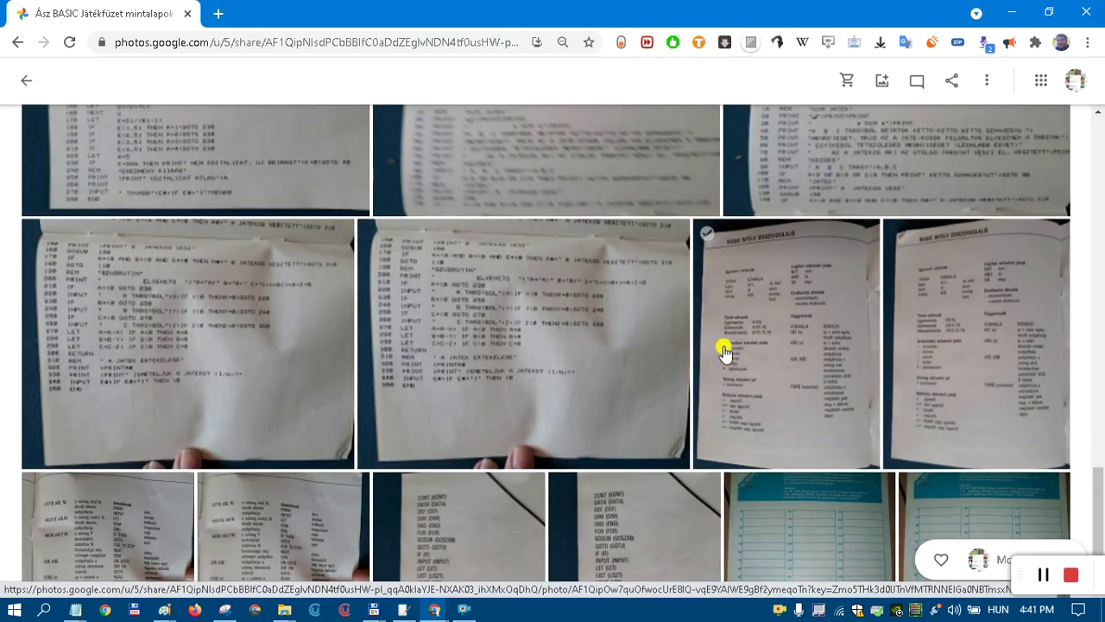
{"action": "scroll", "coordinate": [609, 321], "scroll_direction": "up", "scroll_amount": 5}
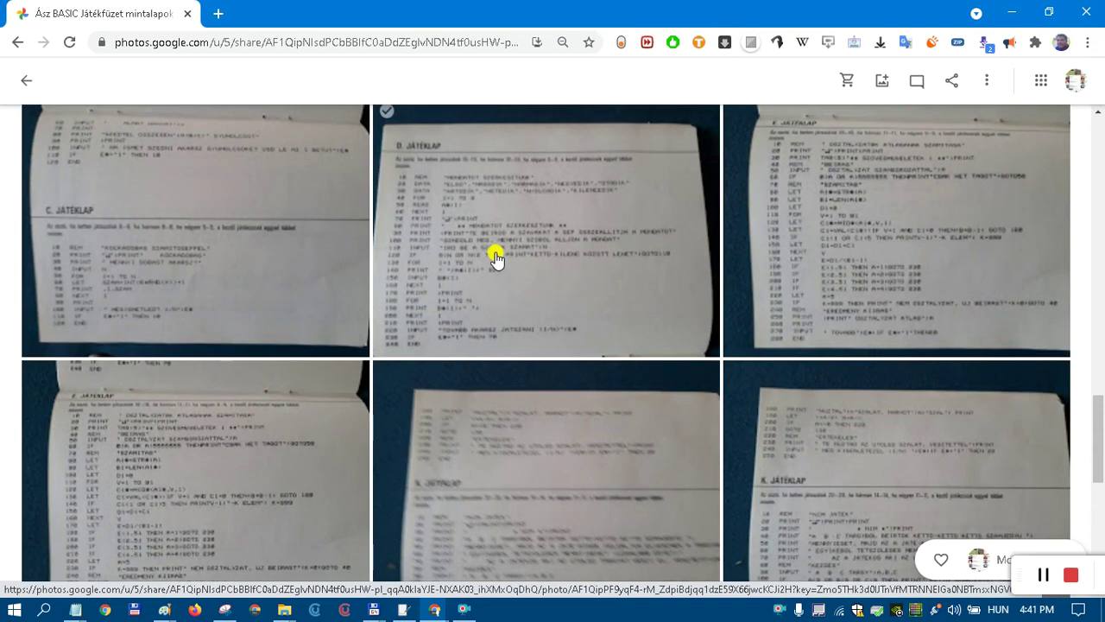
{"action": "left_click", "coordinate": [223, 233]}
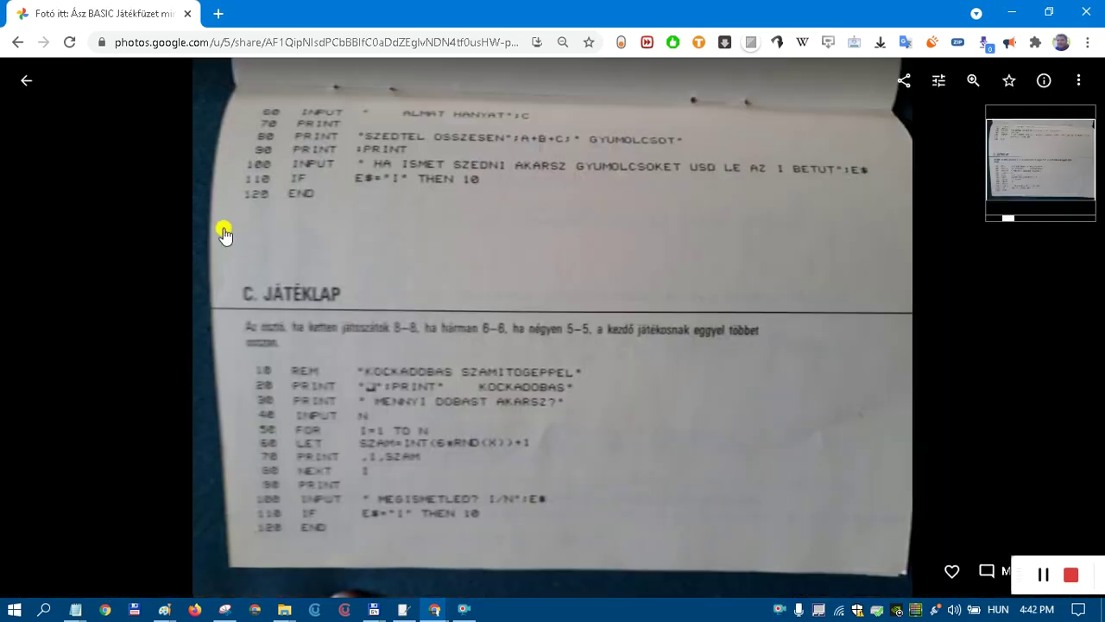
{"action": "left_click", "coordinate": [26, 335]}
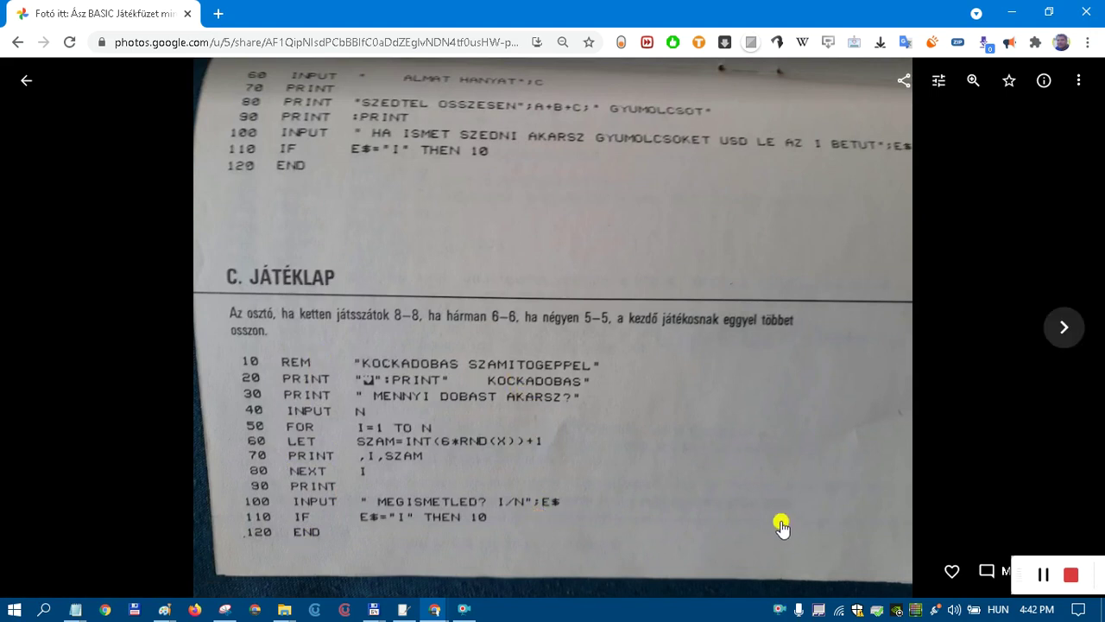
{"action": "key", "text": "alt+Tab"}
{"action": "key", "text": "alt+Tab"}
{"action": "key", "text": "alt+Tab"}
{"action": "key", "text": "alt+Tab"}
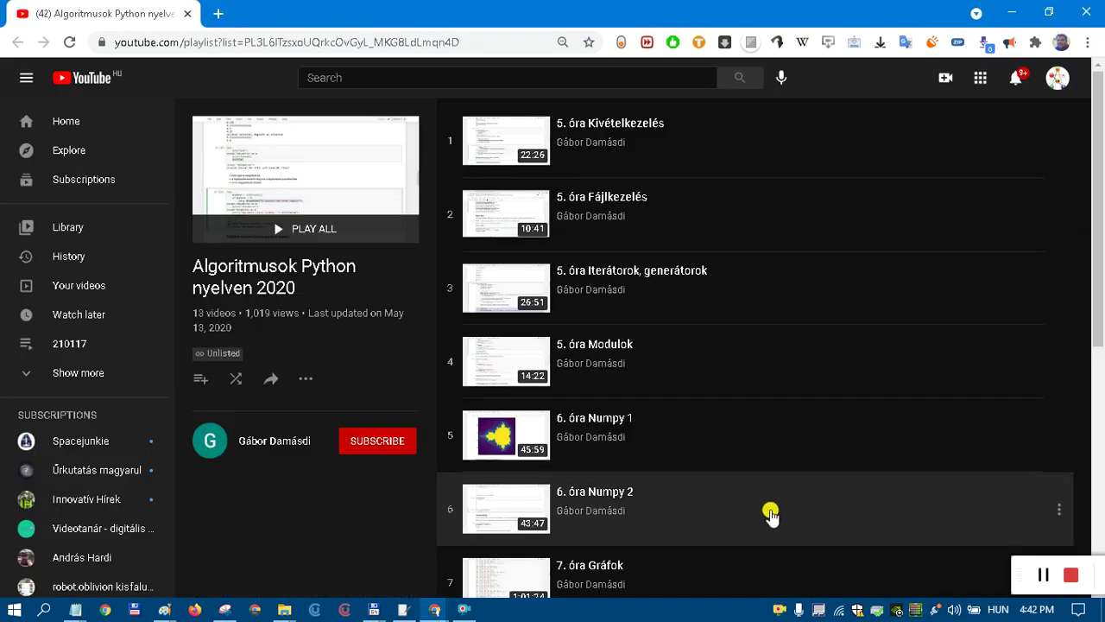
Share '1. képernyő' in the Messenger video call, hide the sharing notice, and switch back to the photo.
{"action": "key", "text": "alt+Tab"}
{"action": "left_click", "coordinate": [257, 441]}
{"action": "mouse_move", "coordinate": [530, 535]}
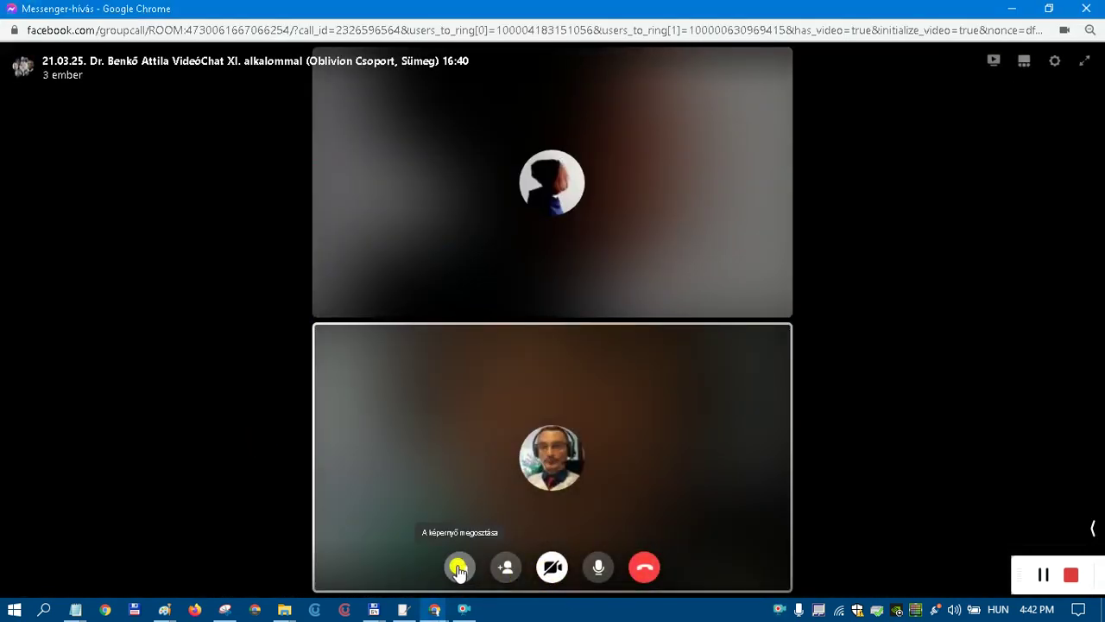
{"action": "left_click", "coordinate": [458, 568]}
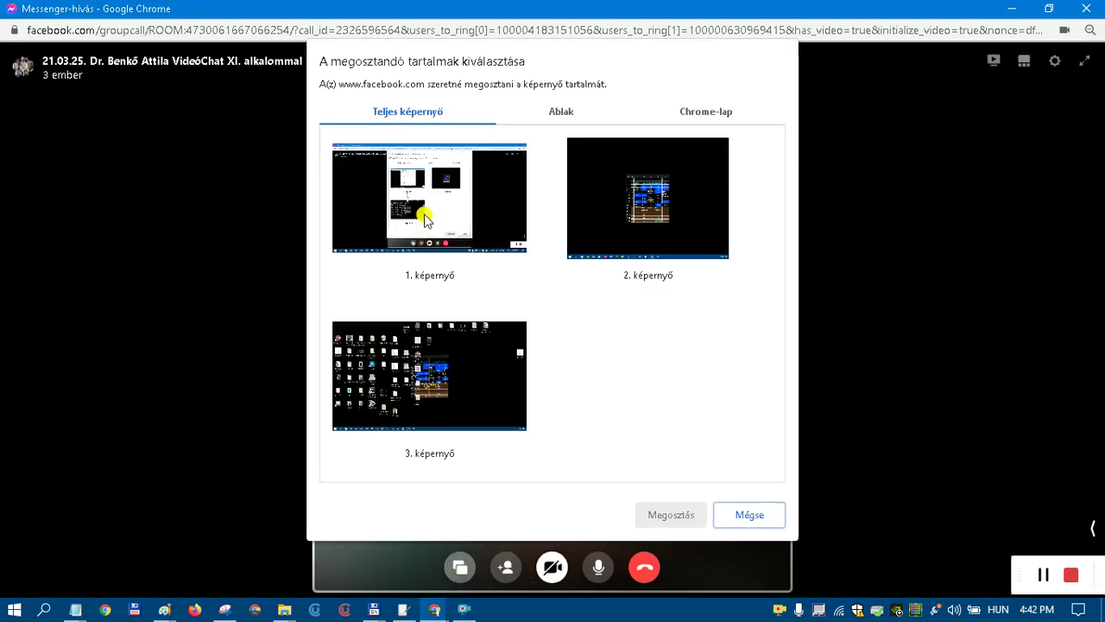
{"action": "left_click", "coordinate": [500, 276]}
{"action": "left_click", "coordinate": [680, 518]}
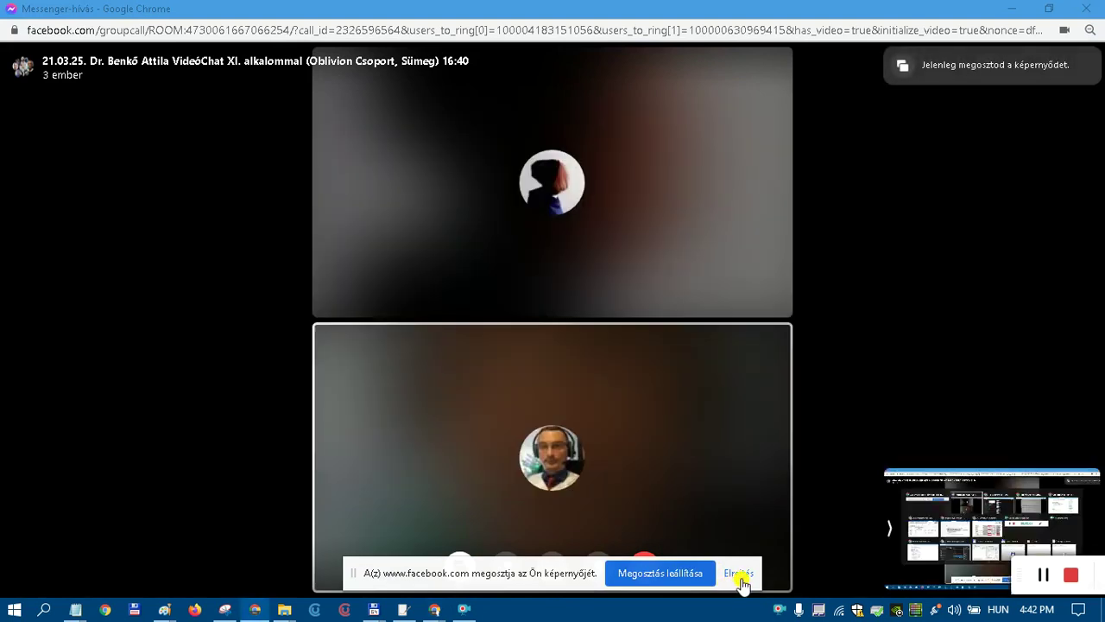
{"action": "left_click", "coordinate": [740, 577]}
{"action": "key", "text": "alt+Tab"}
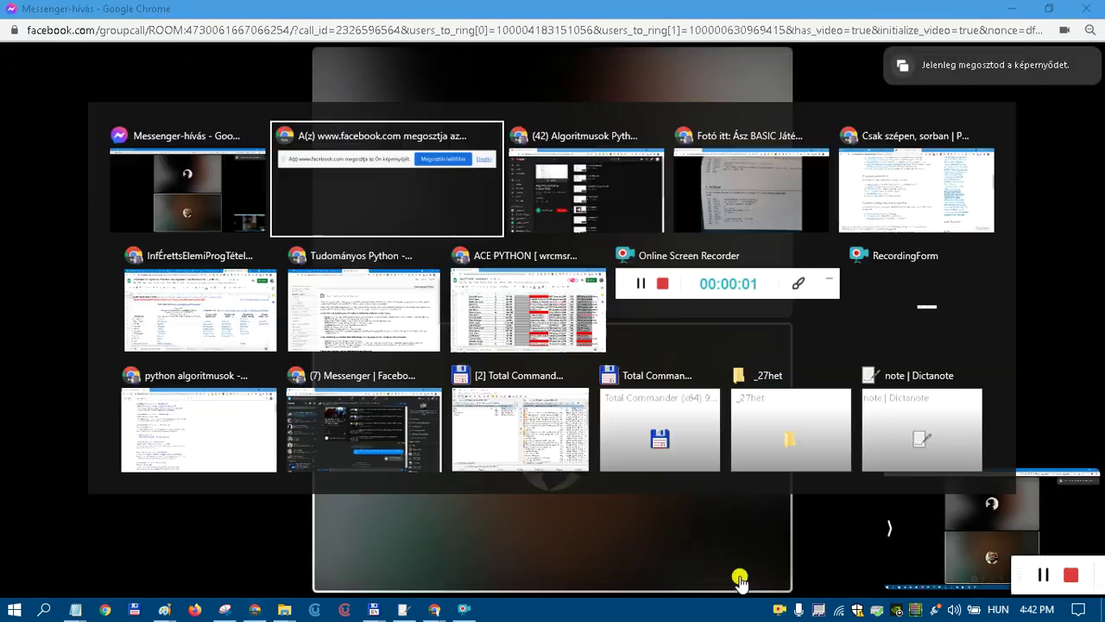
{"action": "key", "text": "alt+Tab"}
{"action": "key", "text": "alt+Tab"}
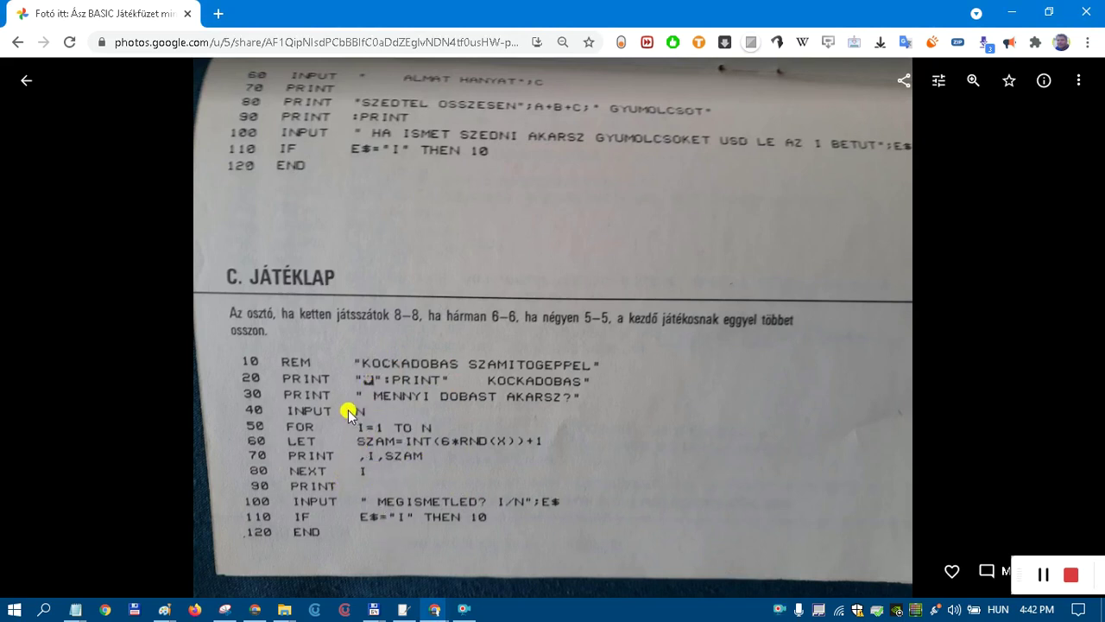
Dismiss the window switcher and launch Word 2016 from the Start menu.
{"action": "key", "text": "alt+Tab"}
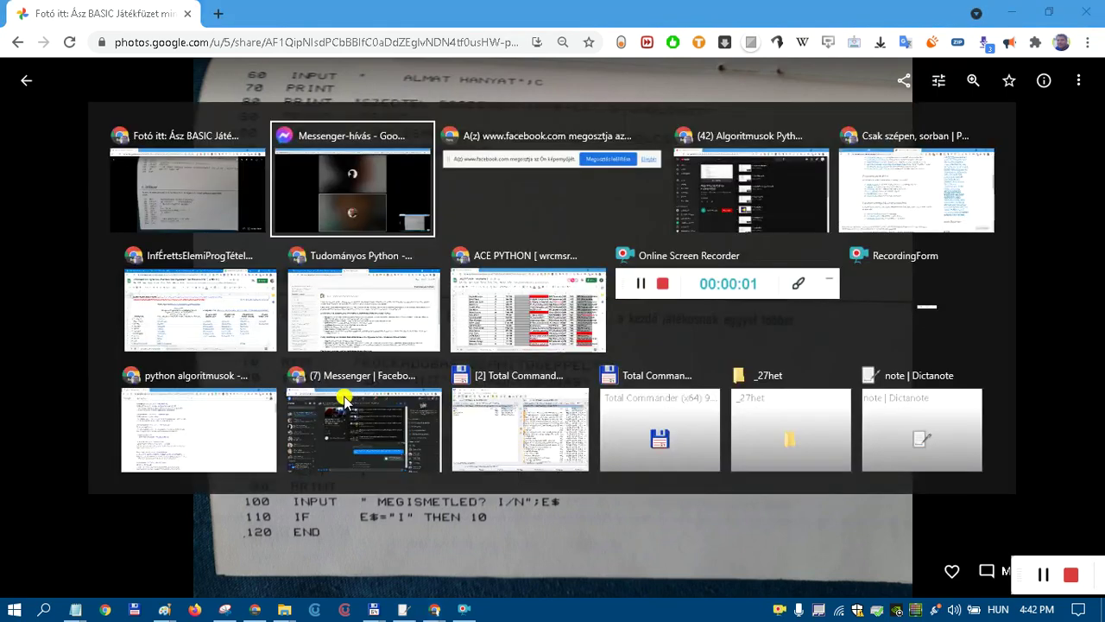
{"action": "key", "text": "Escape"}
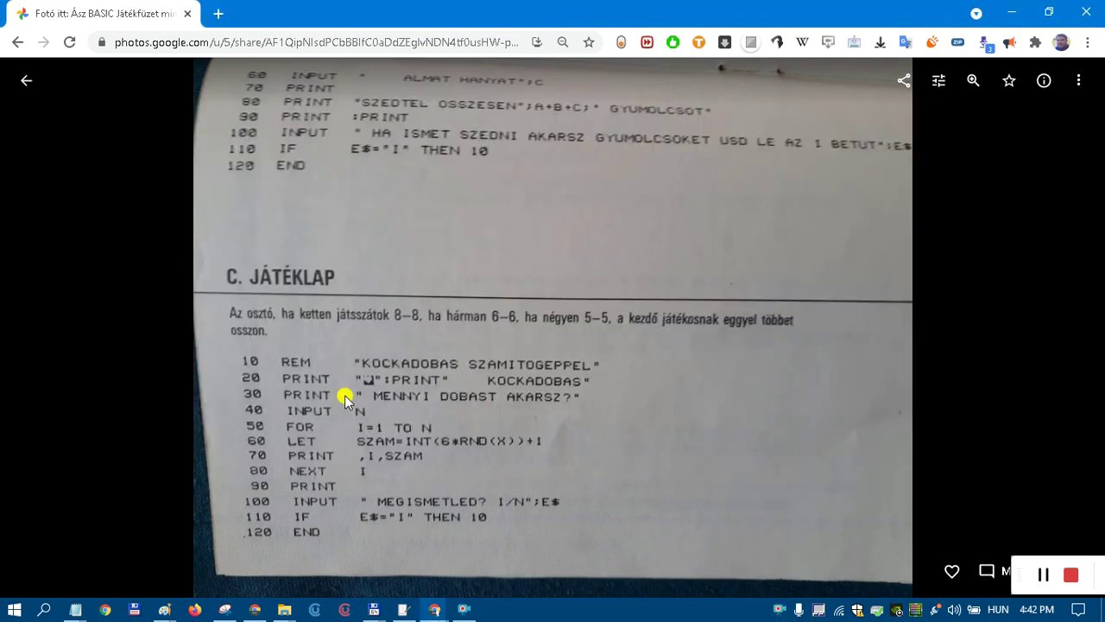
{"action": "key", "text": "super"}
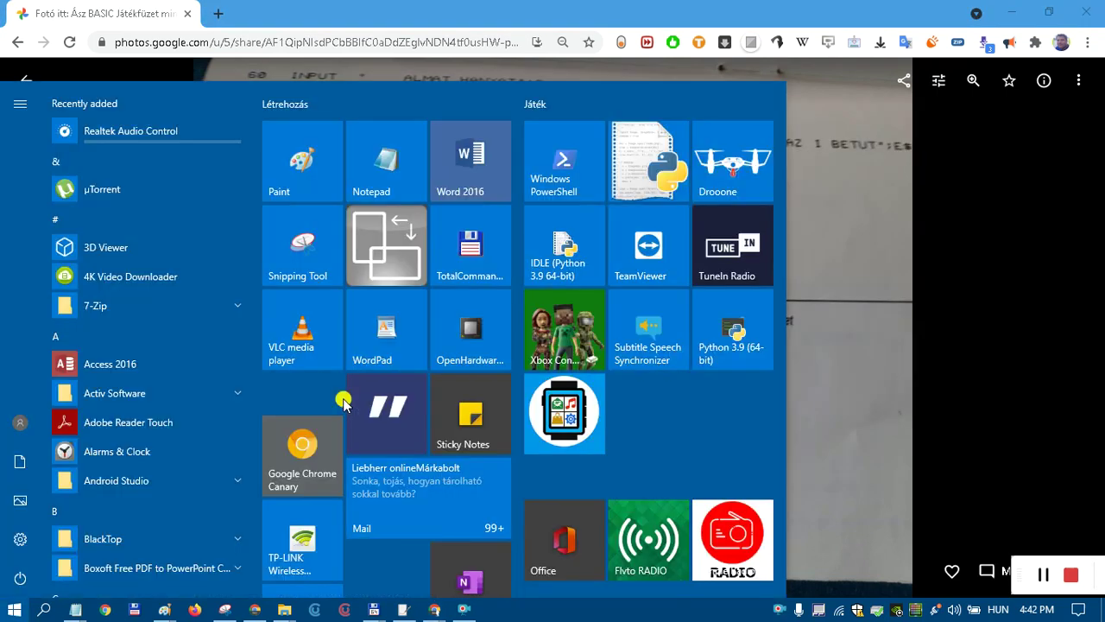
{"action": "left_click", "coordinate": [490, 178]}
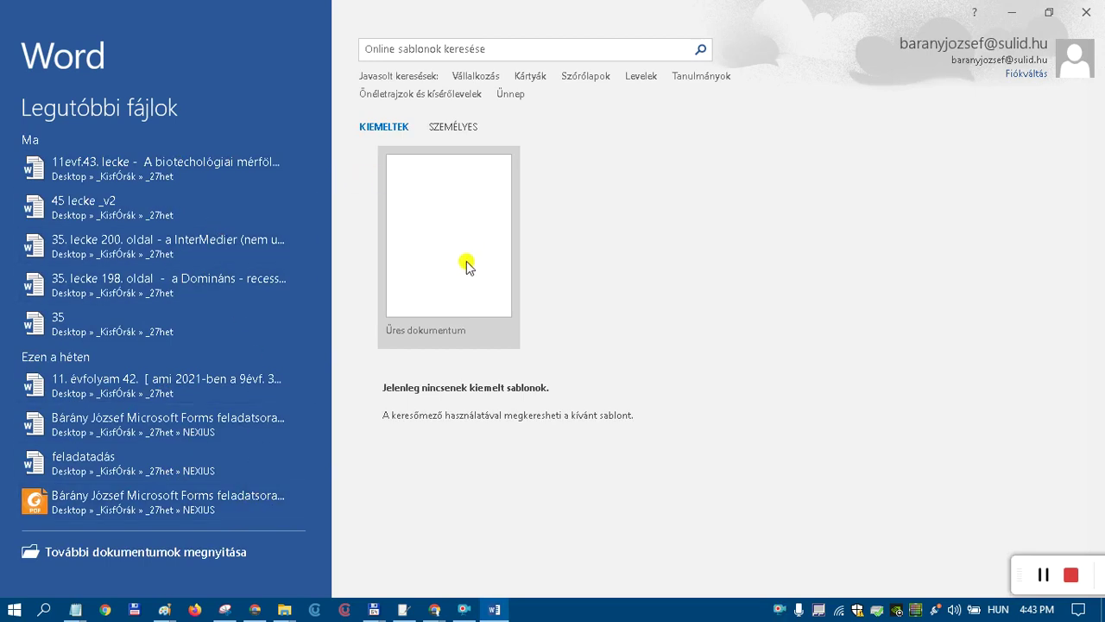
Open Word's Tallózás file browser via 'További dokumentumok megnyitása'.
{"action": "left_click", "coordinate": [188, 559]}
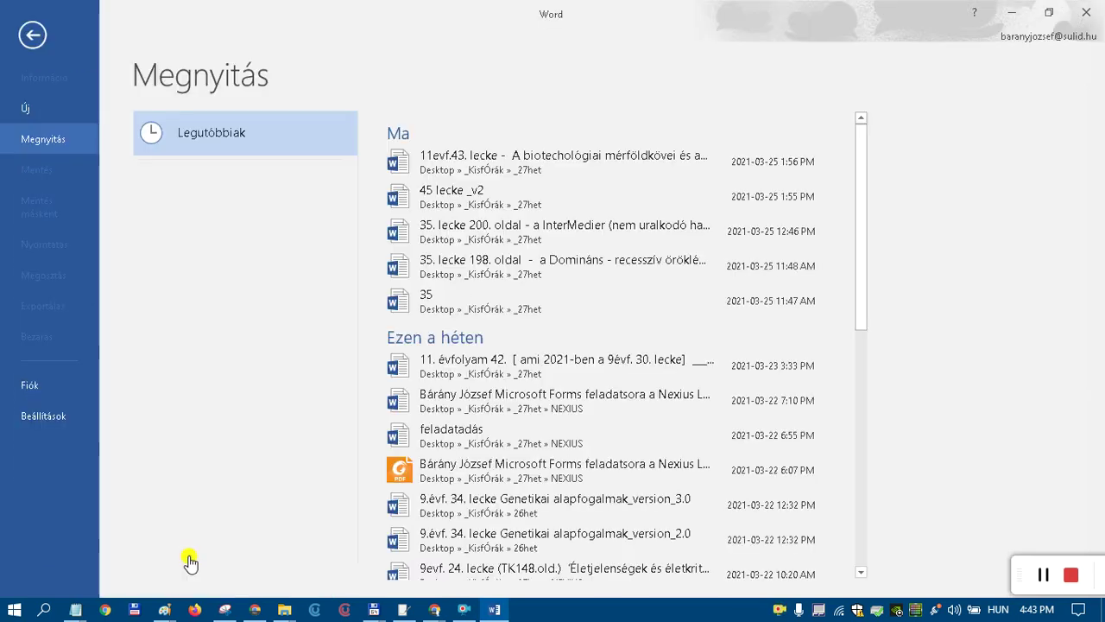
{"action": "scroll", "coordinate": [434, 451], "scroll_direction": "down", "scroll_amount": 5}
{"action": "scroll", "coordinate": [500, 455], "scroll_direction": "down", "scroll_amount": 5}
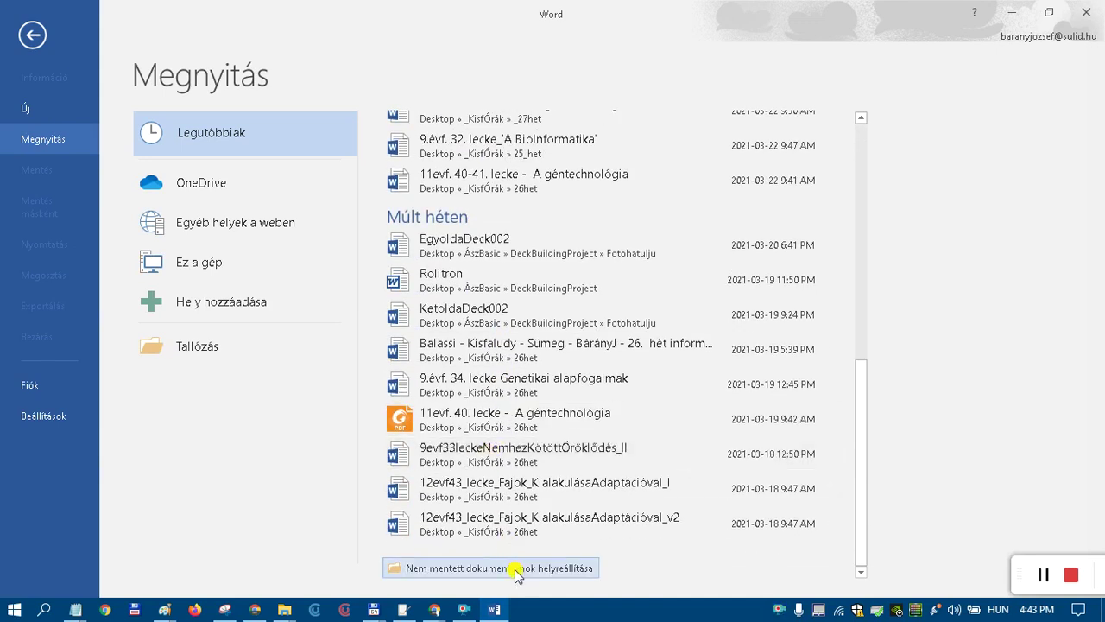
{"action": "left_click", "coordinate": [216, 348]}
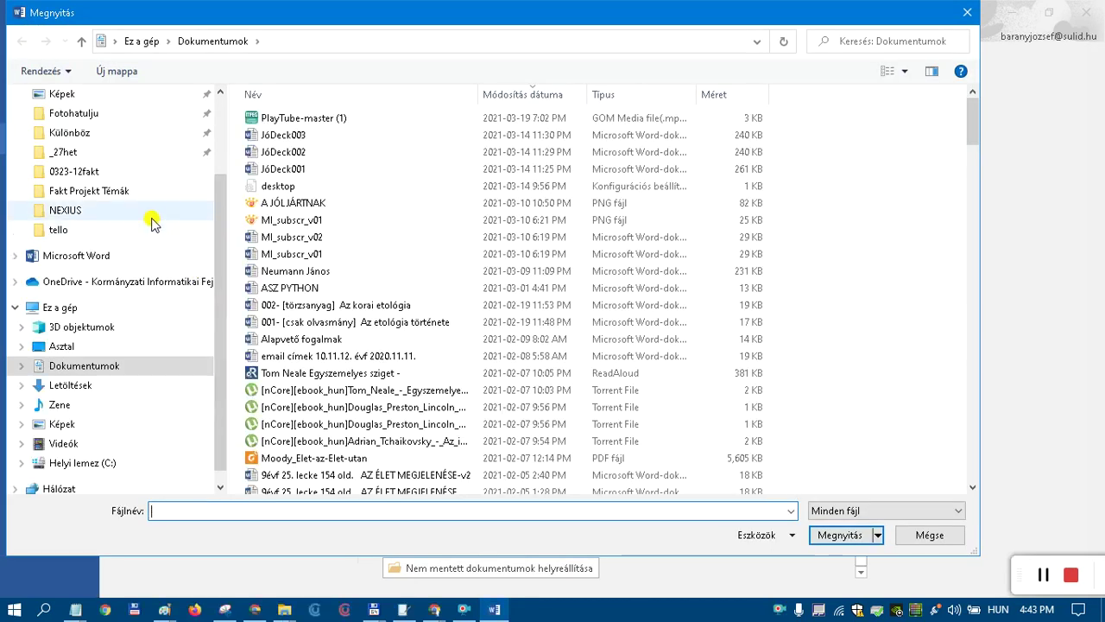
{"action": "scroll", "coordinate": [151, 221], "scroll_direction": "up", "scroll_amount": 1}
{"action": "scroll", "coordinate": [151, 221], "scroll_direction": "up", "scroll_amount": 1}
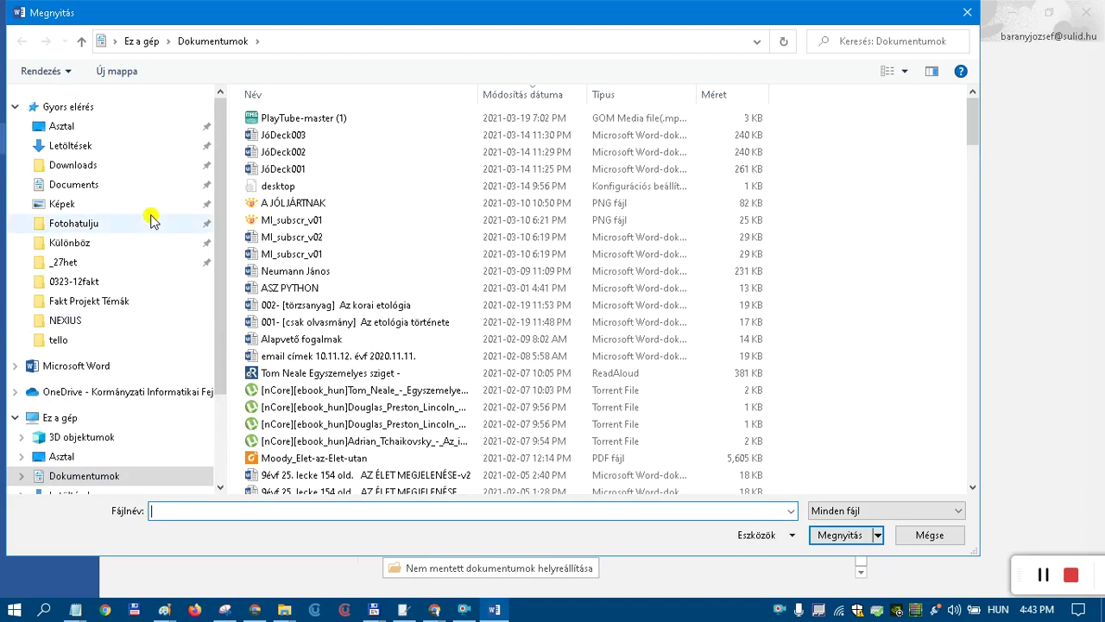
{"action": "scroll", "coordinate": [151, 221], "scroll_direction": "down", "scroll_amount": 1}
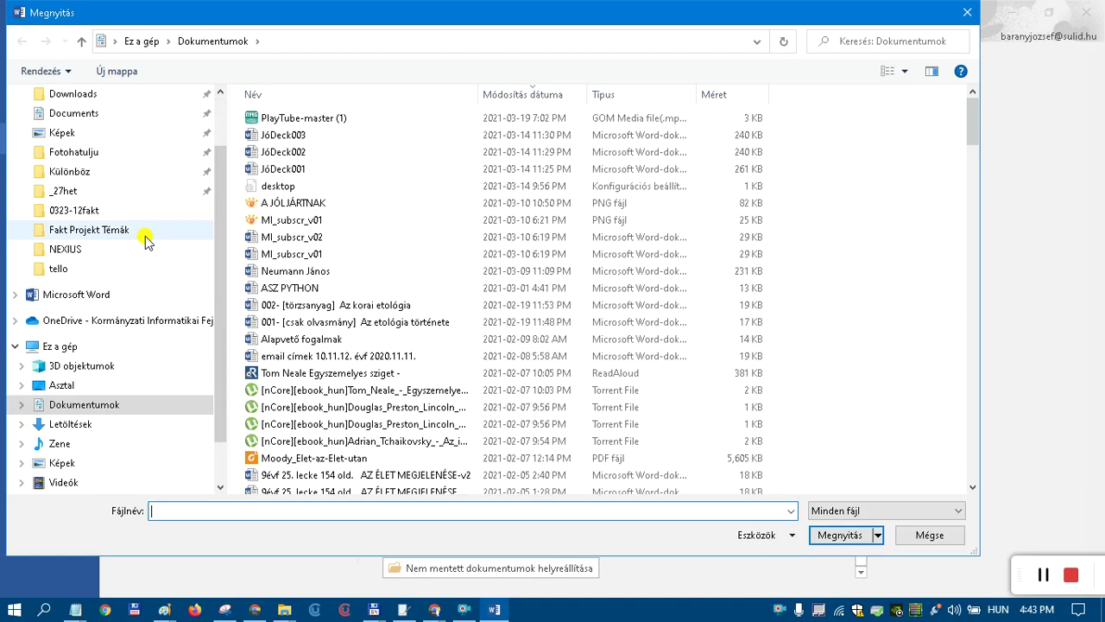
{"action": "scroll", "coordinate": [145, 245], "scroll_direction": "up", "scroll_amount": 1}
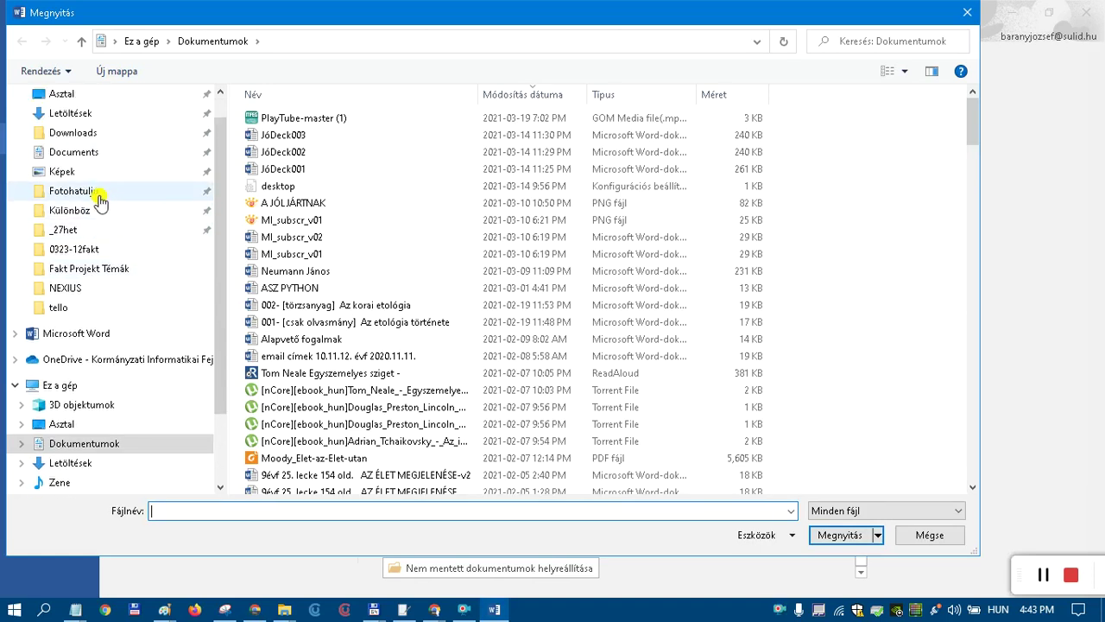
Open EgyoldaDeck002 from the Fotohatulju folder inside DeckBuildingProject.
{"action": "left_click", "coordinate": [98, 193]}
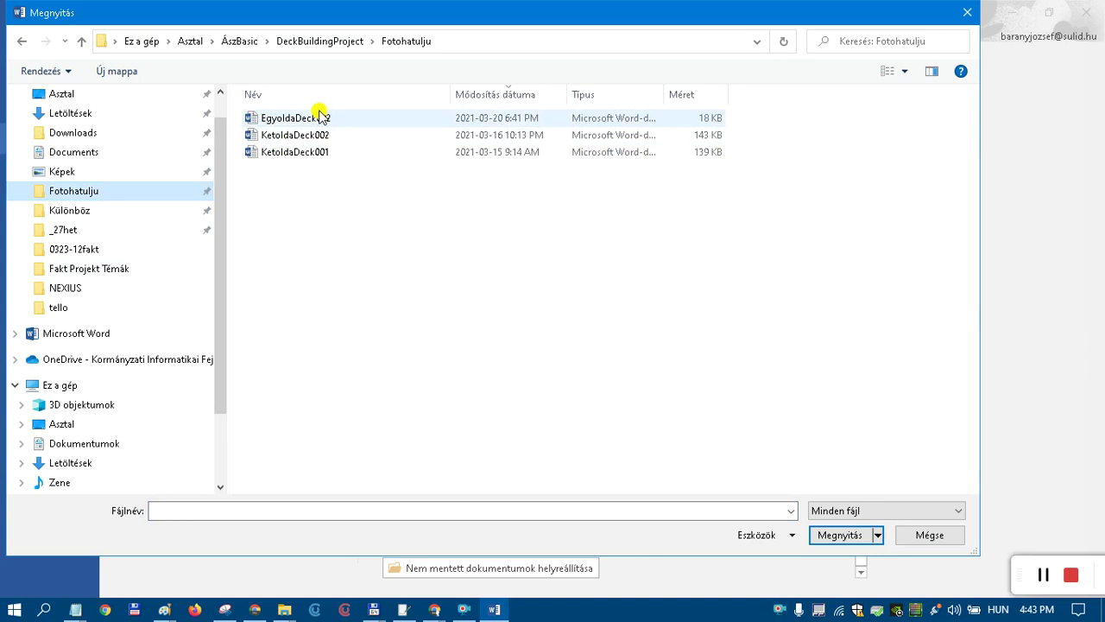
{"action": "left_click", "coordinate": [320, 117]}
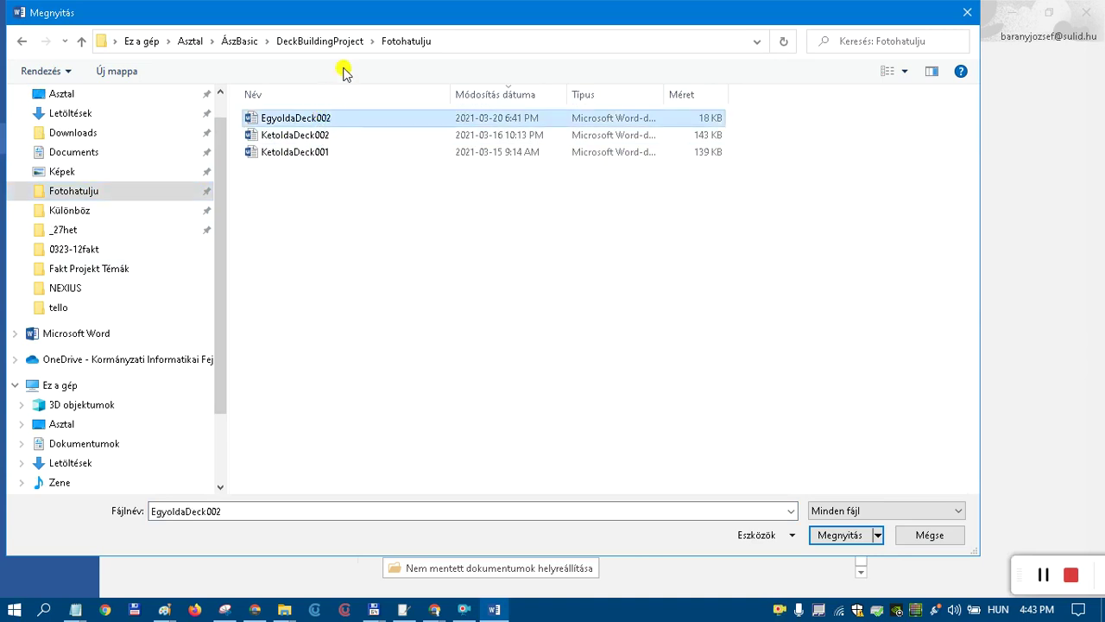
{"action": "left_click", "coordinate": [333, 43]}
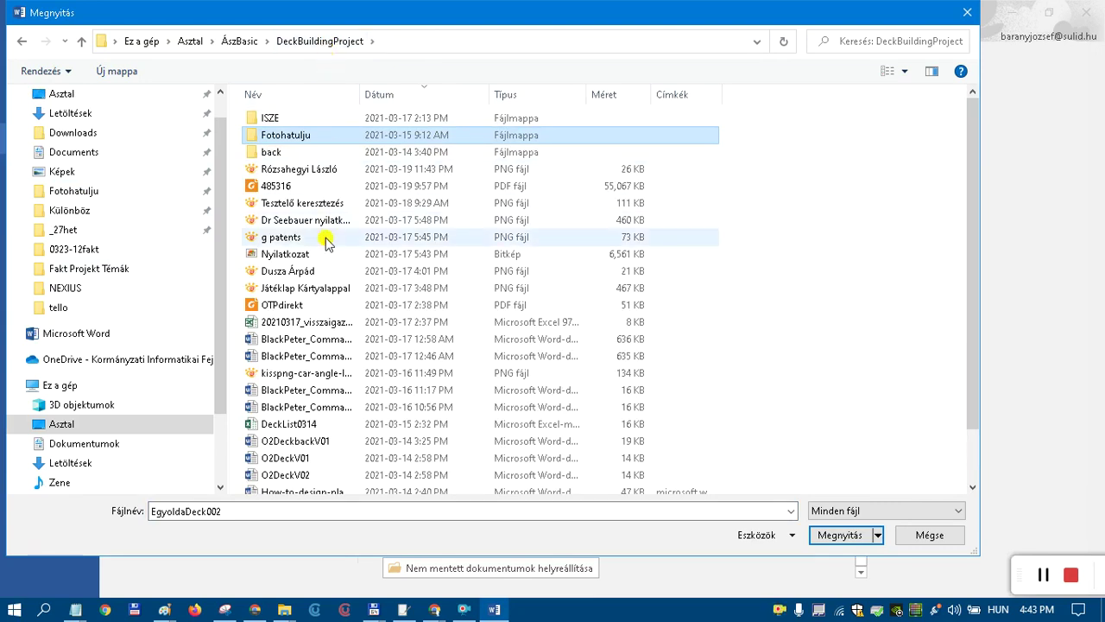
{"action": "left_click_drag", "start_coordinate": [361, 101], "coordinate": [489, 97]}
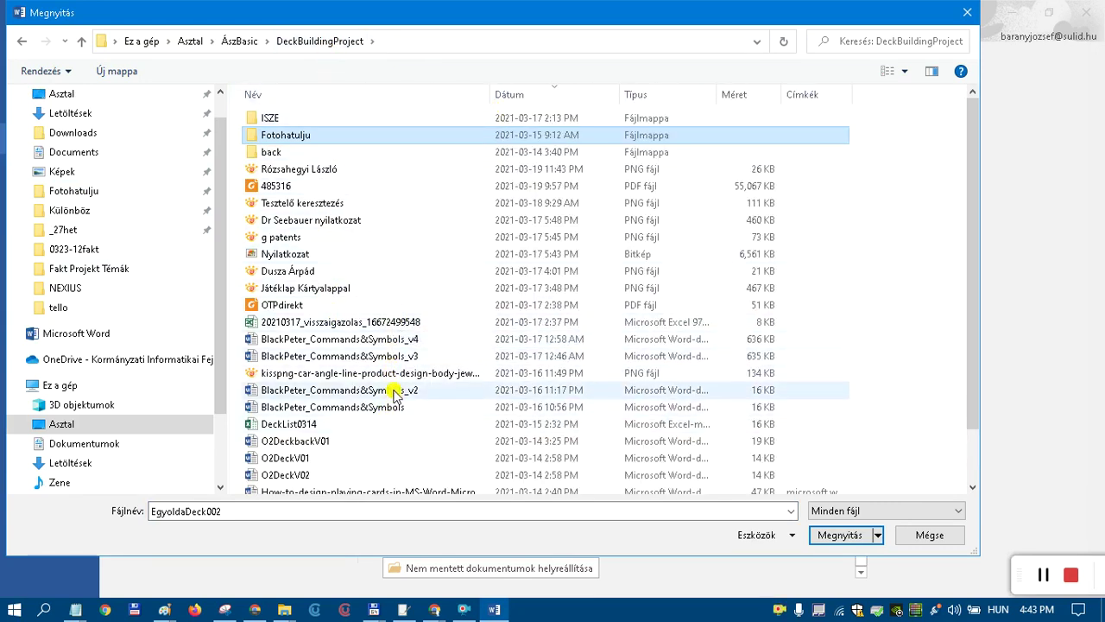
{"action": "double_click", "coordinate": [345, 138]}
{"action": "double_click", "coordinate": [340, 118]}
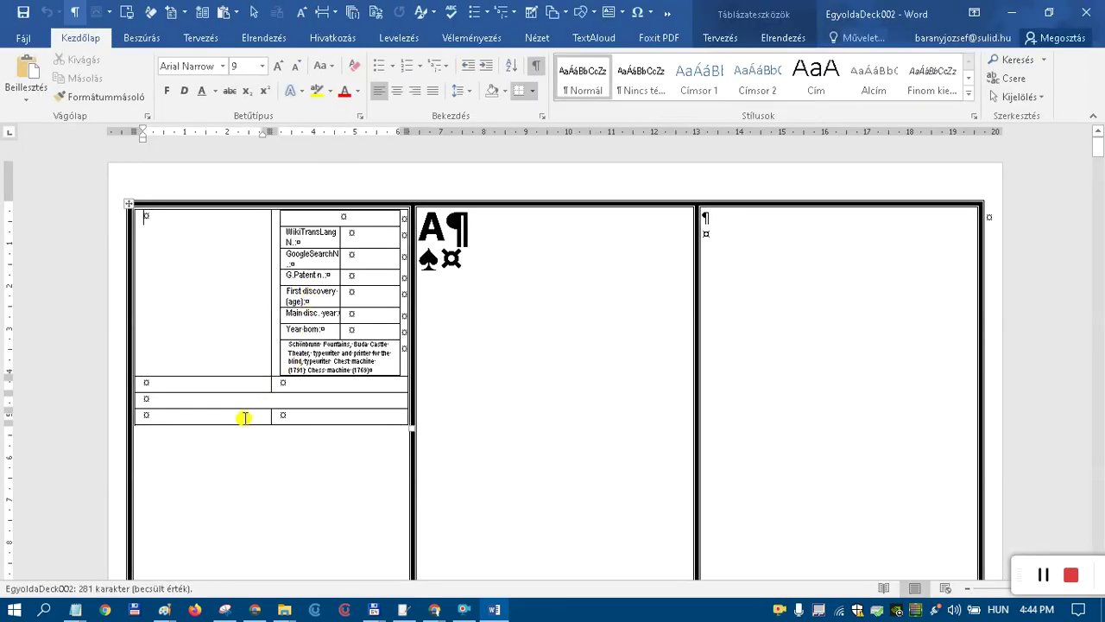
Type the placeholder text 'dsfsdf… sd sdf sdfs fsdff' into the card table's middle-row cell.
{"action": "left_click_drag", "start_coordinate": [245, 418], "coordinate": [301, 412]}
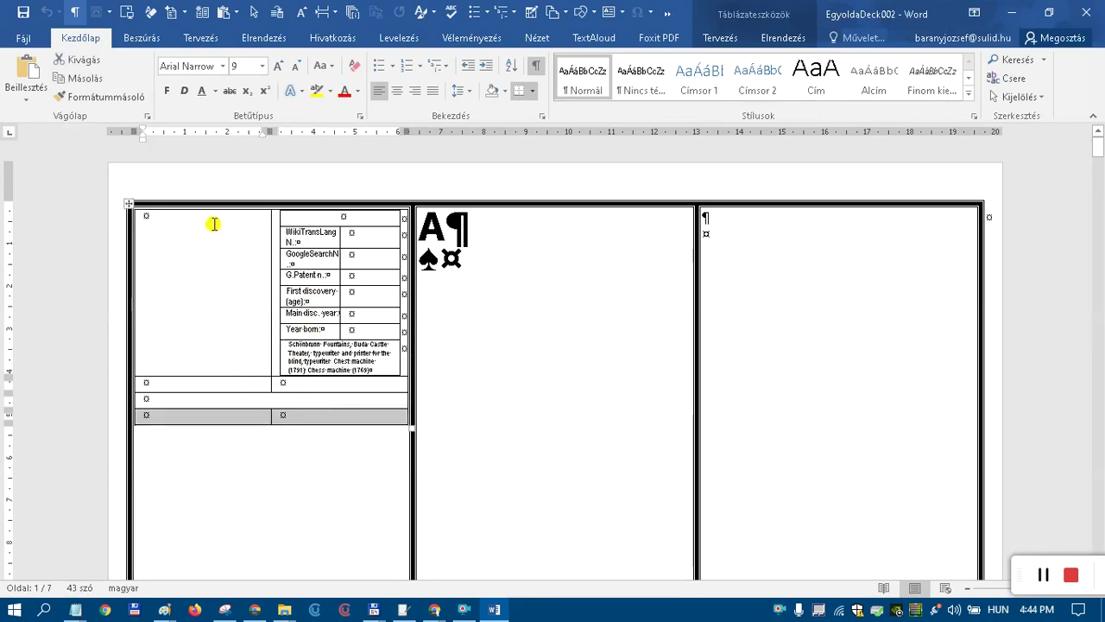
{"action": "scroll", "coordinate": [329, 353], "scroll_direction": "down", "scroll_amount": 3}
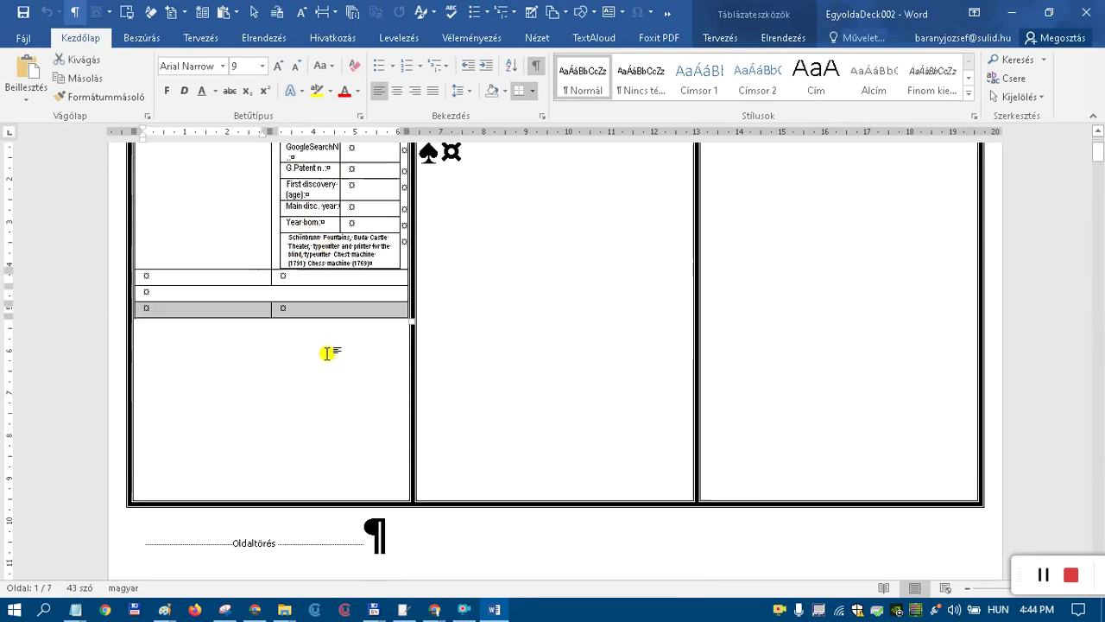
{"action": "scroll", "coordinate": [338, 345], "scroll_direction": "down", "scroll_amount": 1, "text": "ctrl"}
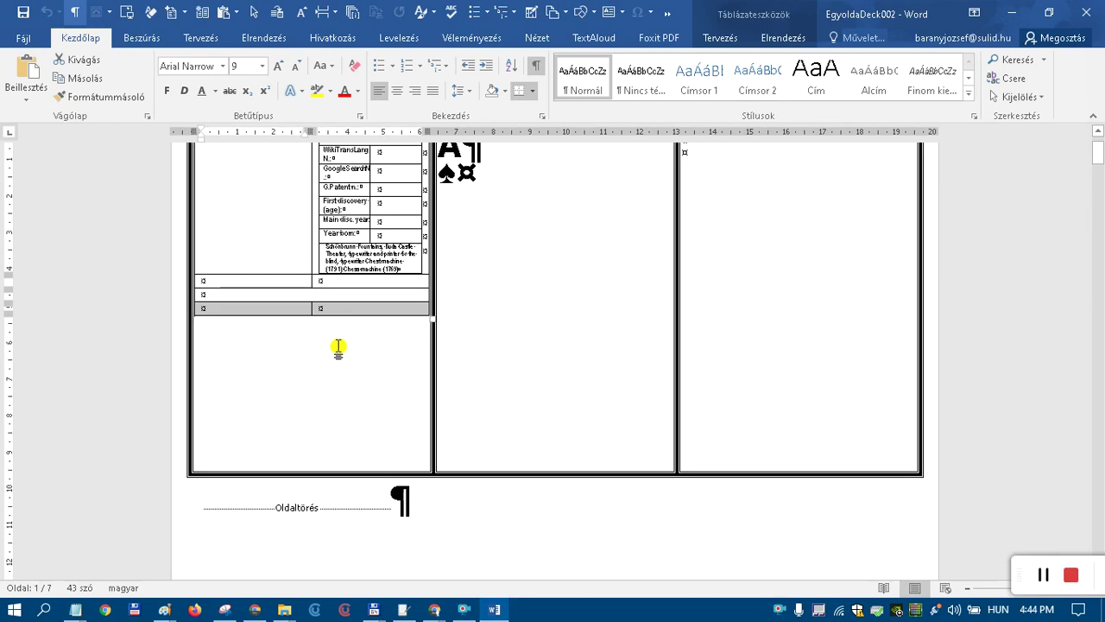
{"action": "scroll", "coordinate": [338, 347], "scroll_direction": "down", "scroll_amount": 1, "text": "ctrl"}
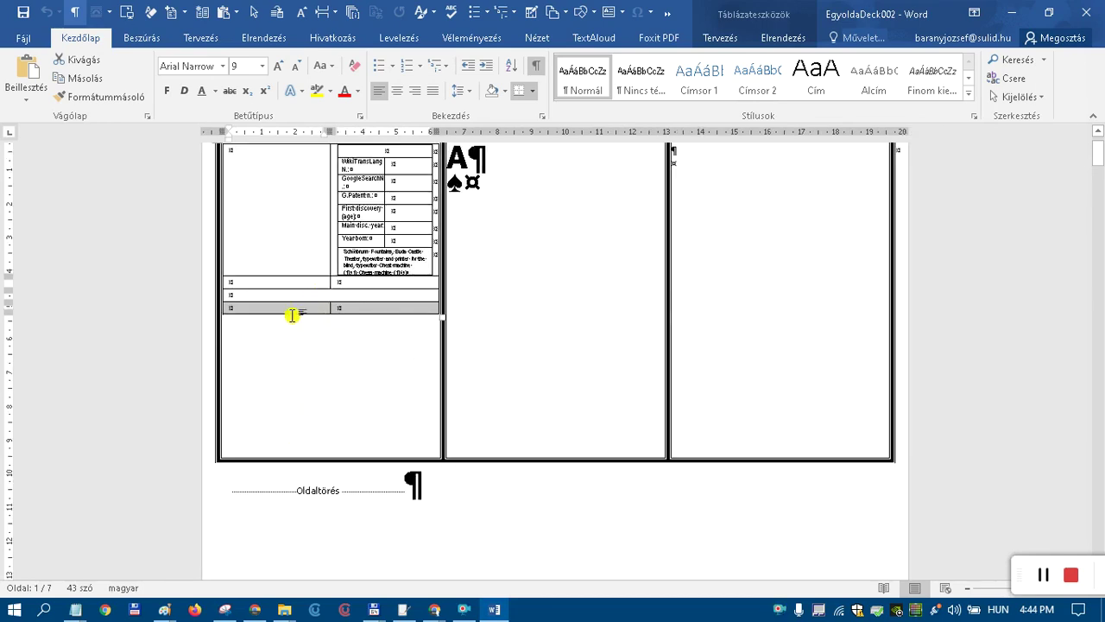
{"action": "left_click", "coordinate": [287, 259]}
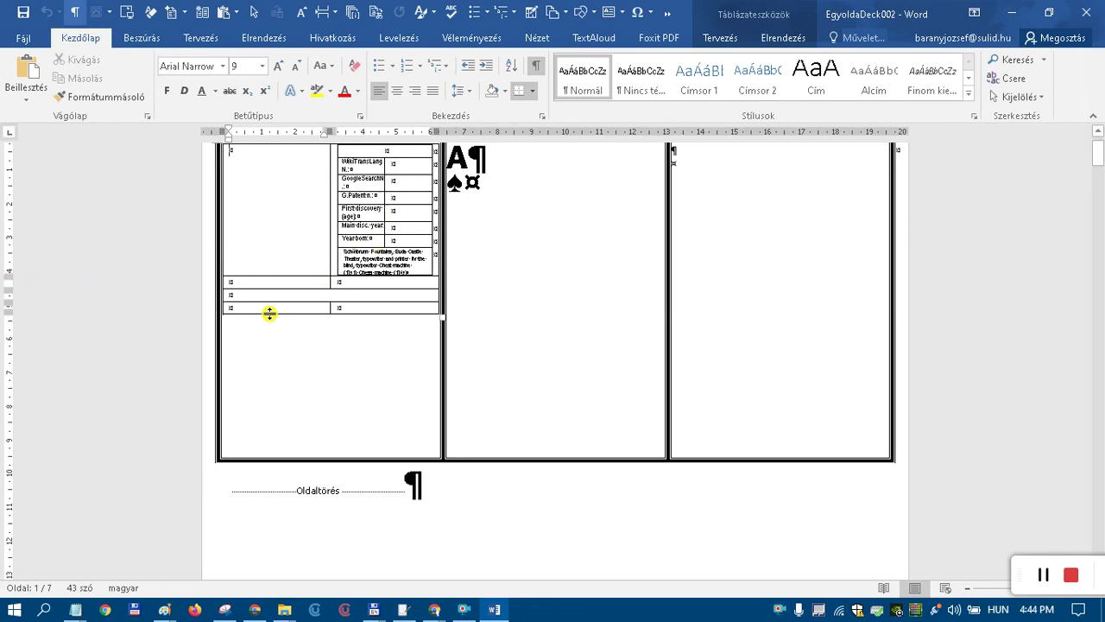
{"action": "left_click", "coordinate": [290, 297]}
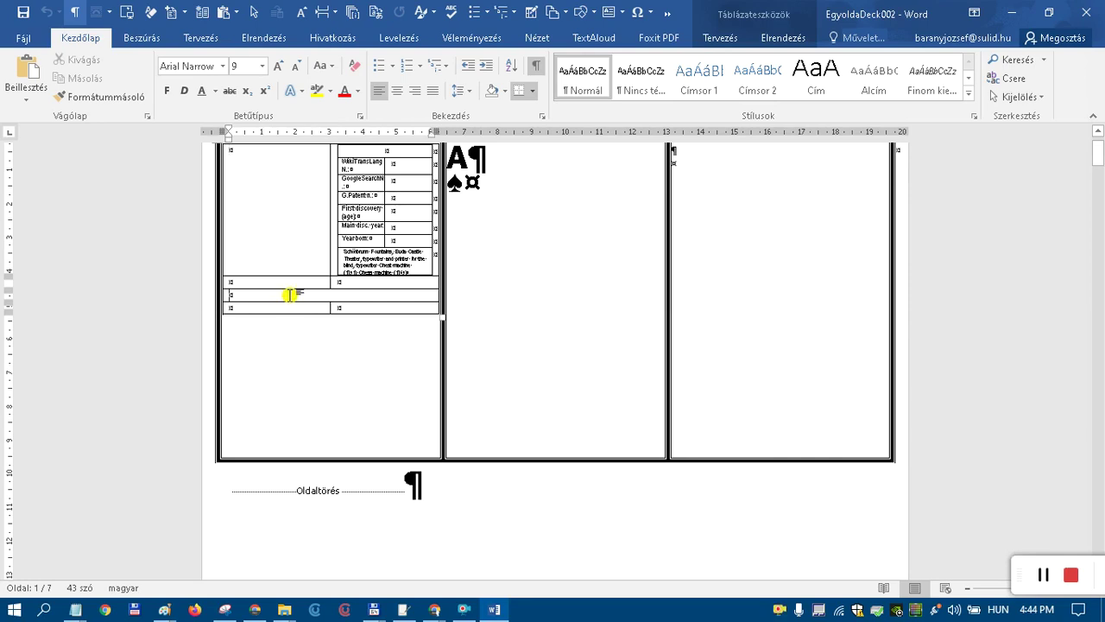
{"action": "type", "text": "dsfsdfsdfdsdsfsdfdsfsdfdsfsdfdsfsdf sd sdf sdfs fsdff dsfd sdfsd sdf sdf sdf sd fds fds sd"}
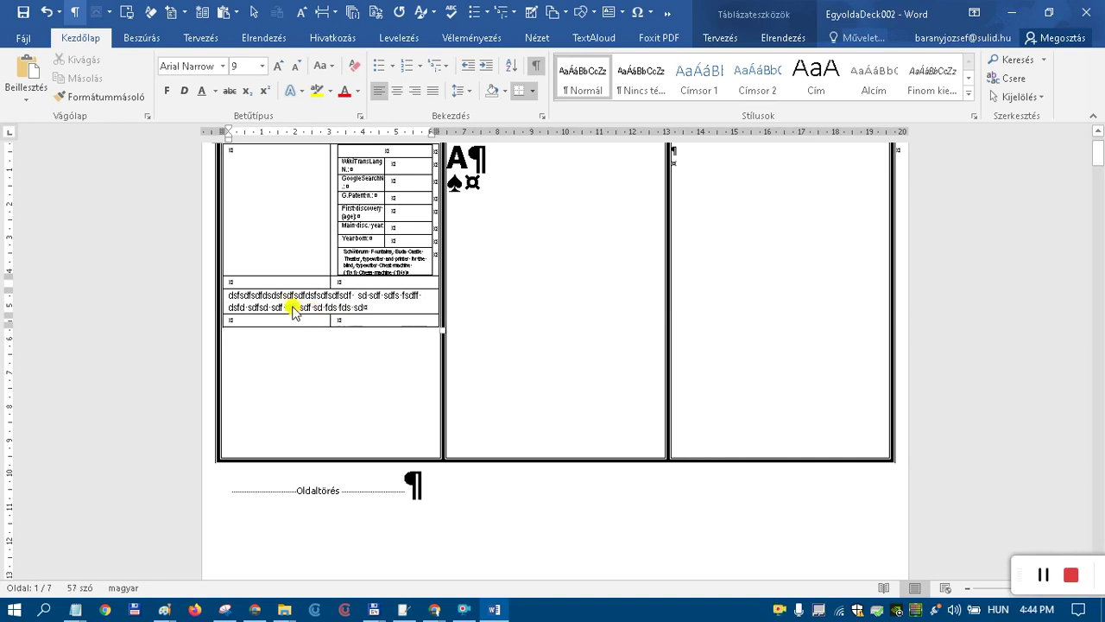
Copy that placeholder paragraph and paste it twice more to repeat it in the cell.
{"action": "triple_click", "coordinate": [279, 296]}
{"action": "key", "text": "ctrl+c"}
{"action": "key", "text": "ctrl+v"}
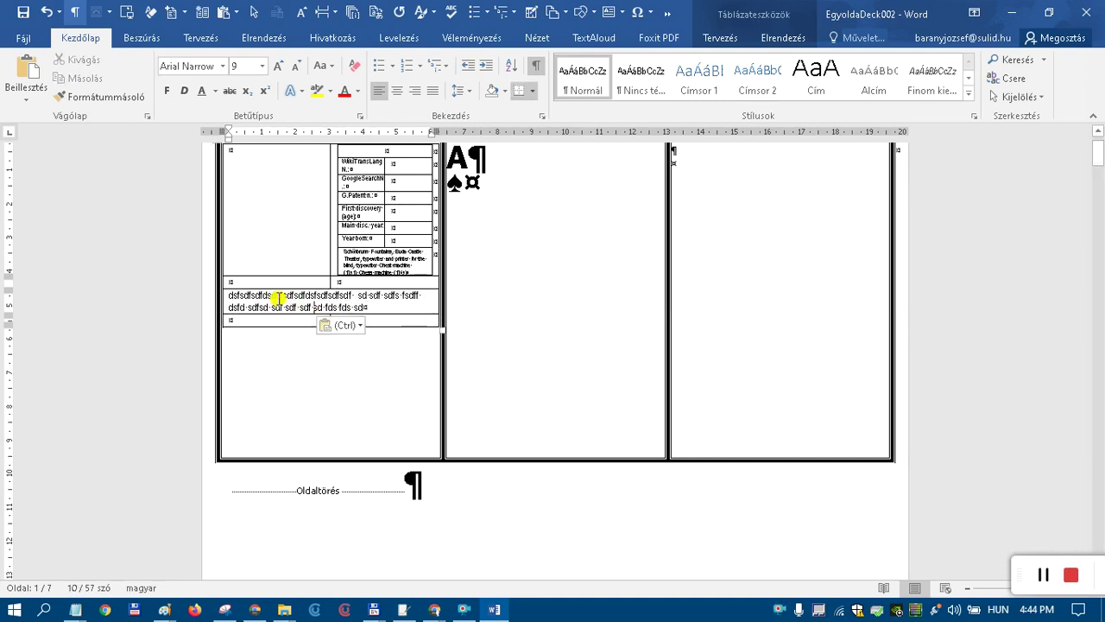
{"action": "key", "text": "ctrl+v"}
{"action": "key", "text": "ctrl+v"}
{"action": "key", "text": "ctrl+v"}
{"action": "key", "text": "ctrl+v"}
{"action": "key", "text": "ctrl+v"}
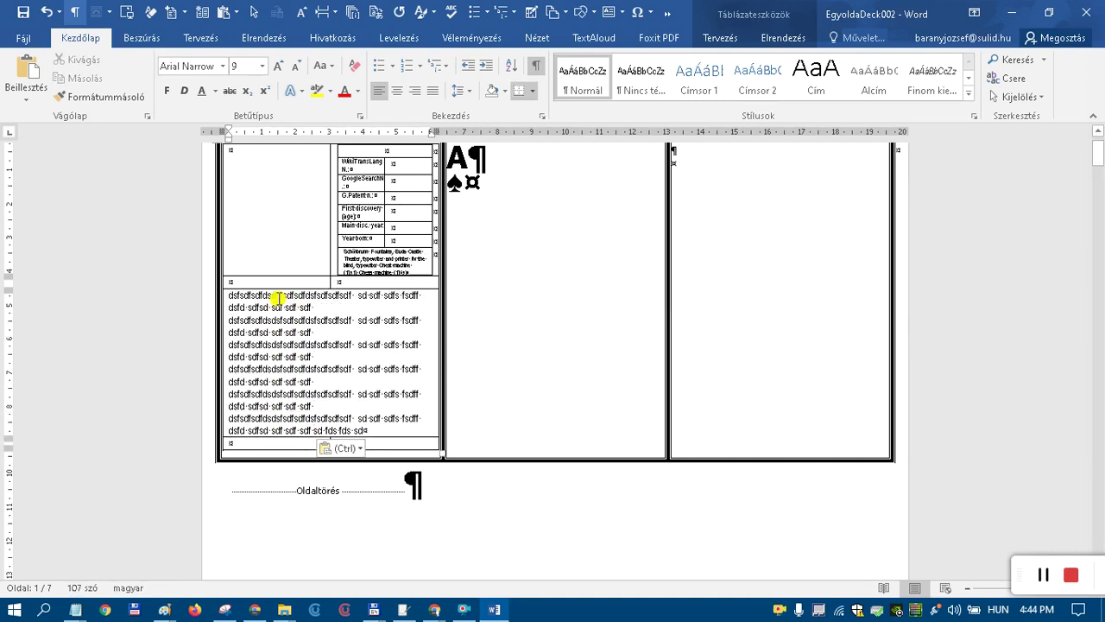
{"action": "left_click", "coordinate": [270, 442]}
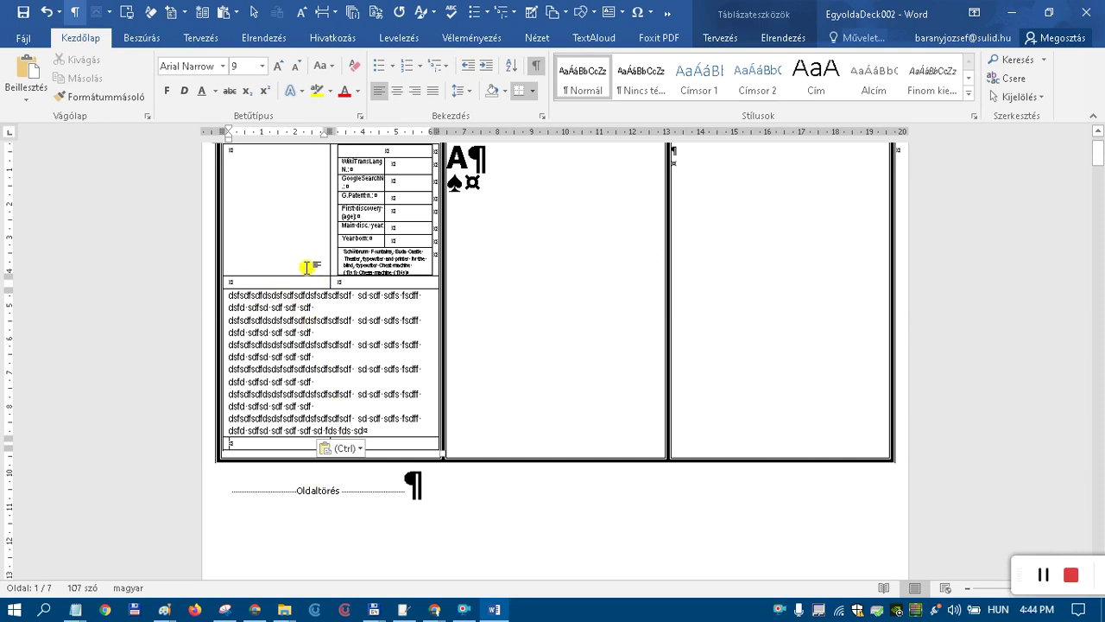
{"action": "scroll", "coordinate": [306, 267], "scroll_direction": "up", "scroll_amount": 1}
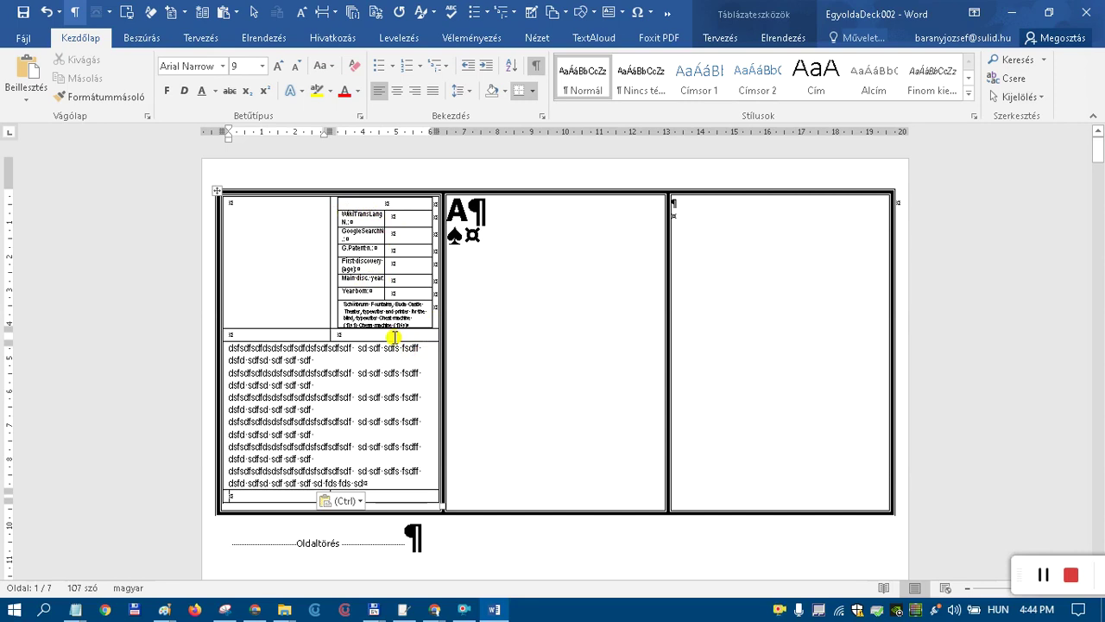
Switch from Word to the Google Photos BASIC program listing window.
{"action": "key", "text": "alt+Tab"}
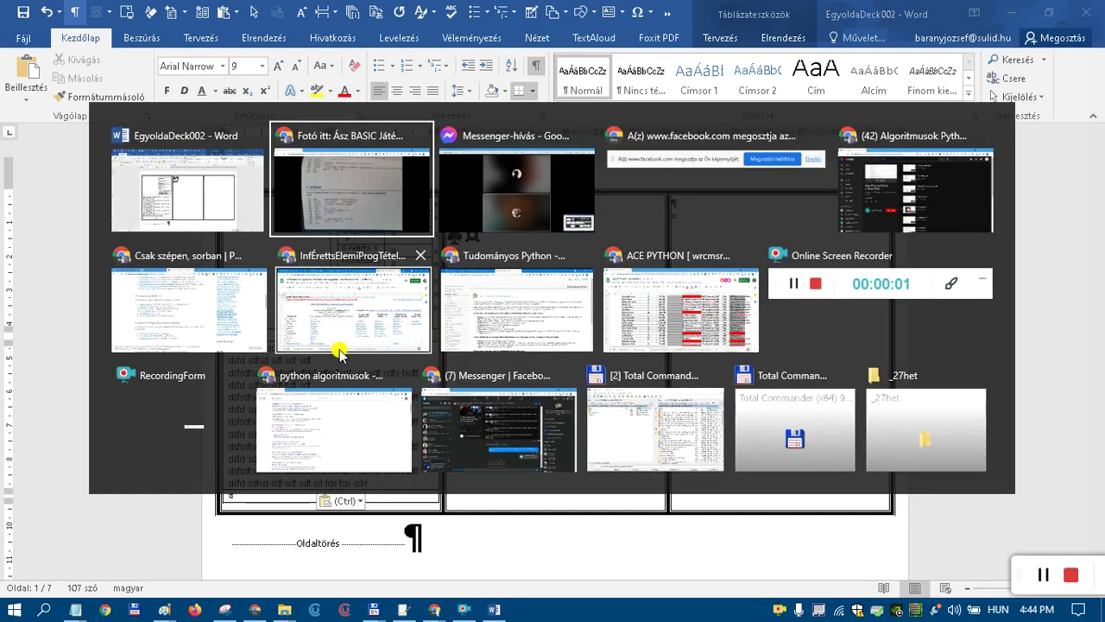
{"action": "key", "text": "Escape"}
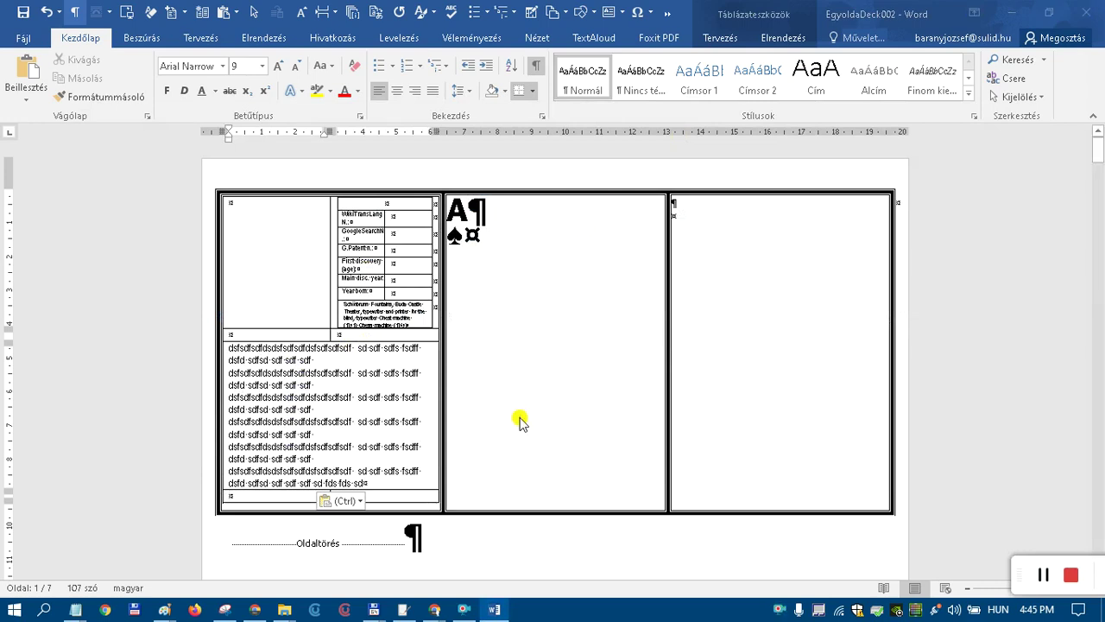
{"action": "key", "text": "alt+Tab"}
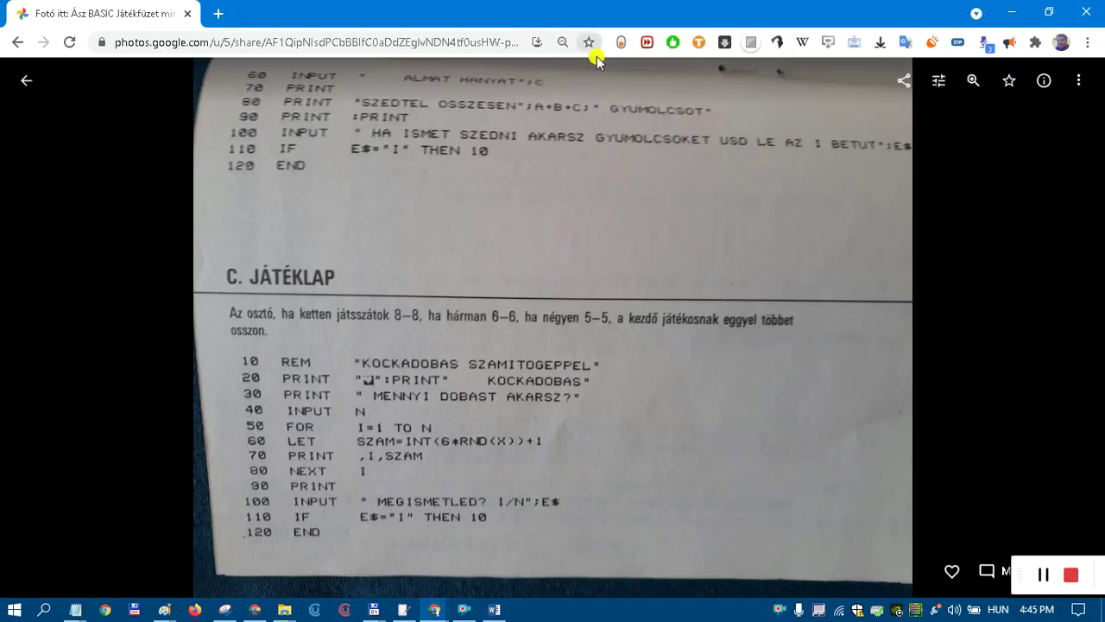
Bring the 'Fotó itt: Ász BASIC…' Google Photos page to the front.
{"action": "key", "text": "alt+Tab"}
{"action": "key", "text": "alt+Tab"}
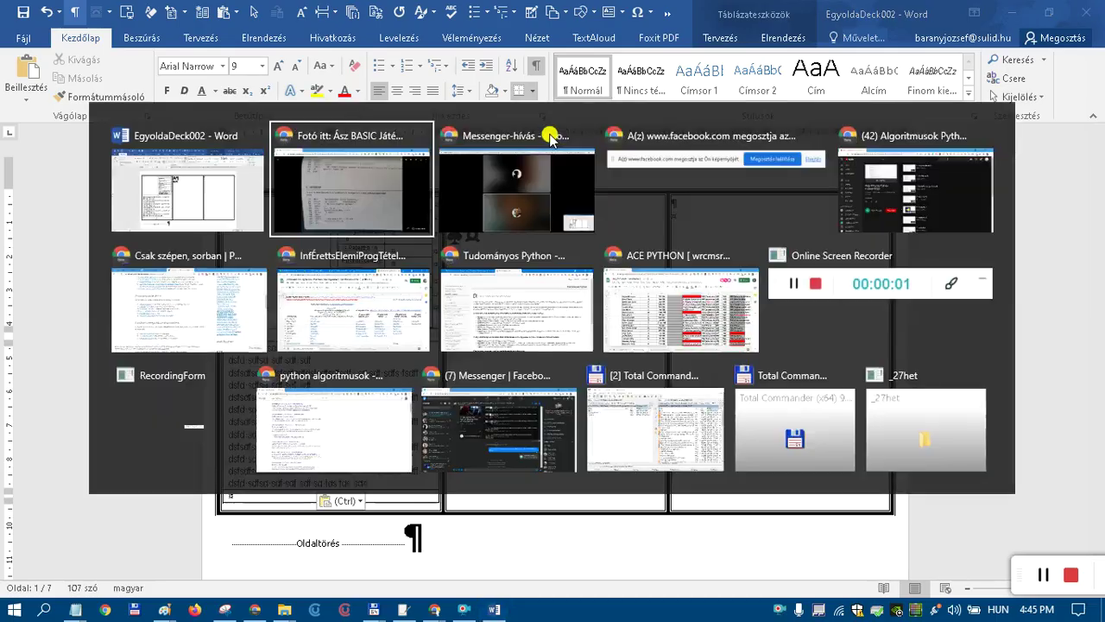
{"action": "key", "text": "alt+Tab"}
{"action": "key", "text": "alt+Tab"}
{"action": "key", "text": "alt+Tab"}
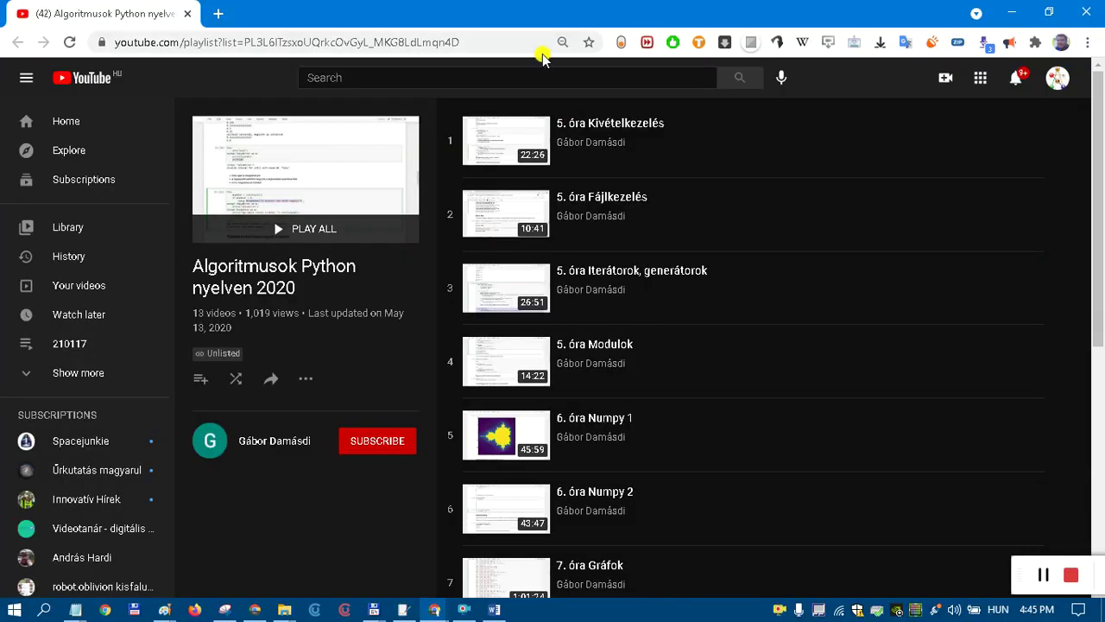
{"action": "key", "text": "alt+Tab"}
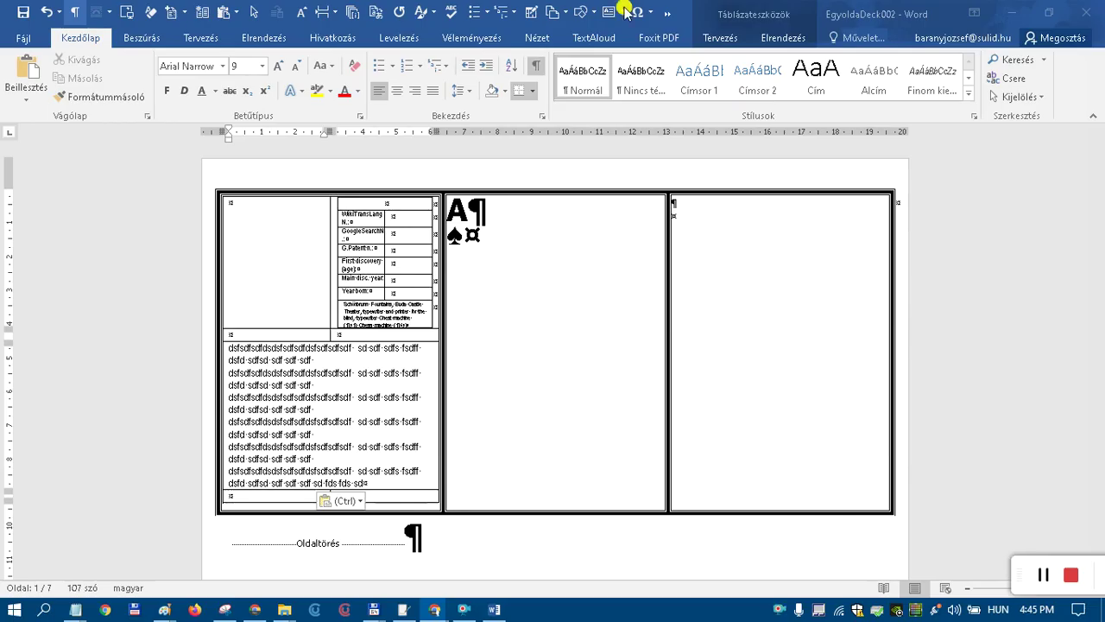
{"action": "key", "text": "alt+Tab"}
{"action": "key", "text": "alt+Tab"}
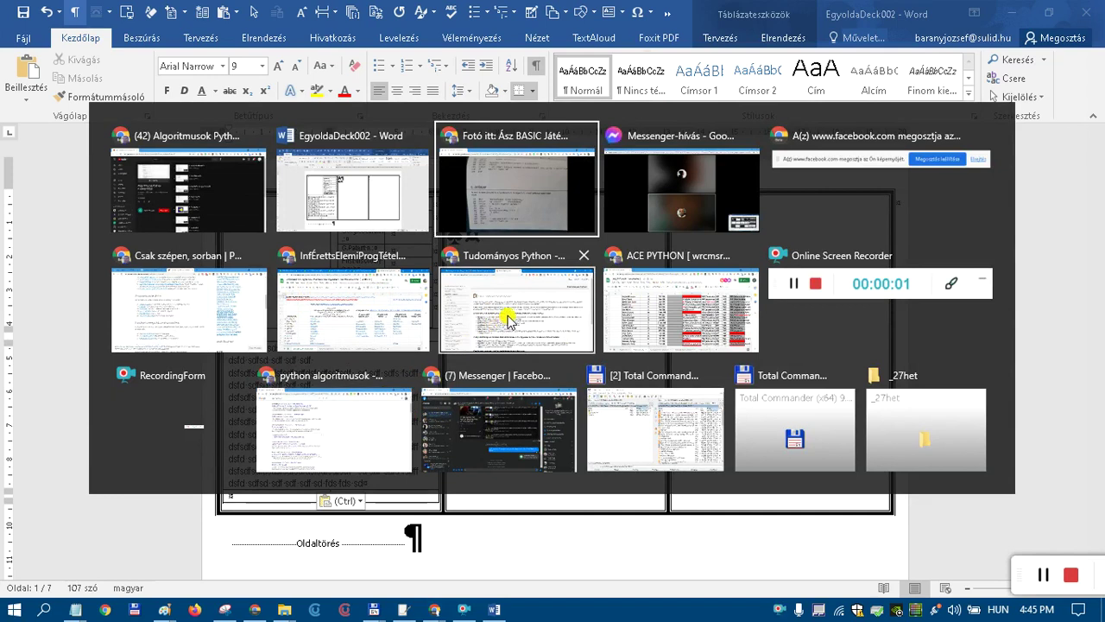
{"action": "key", "text": "Escape"}
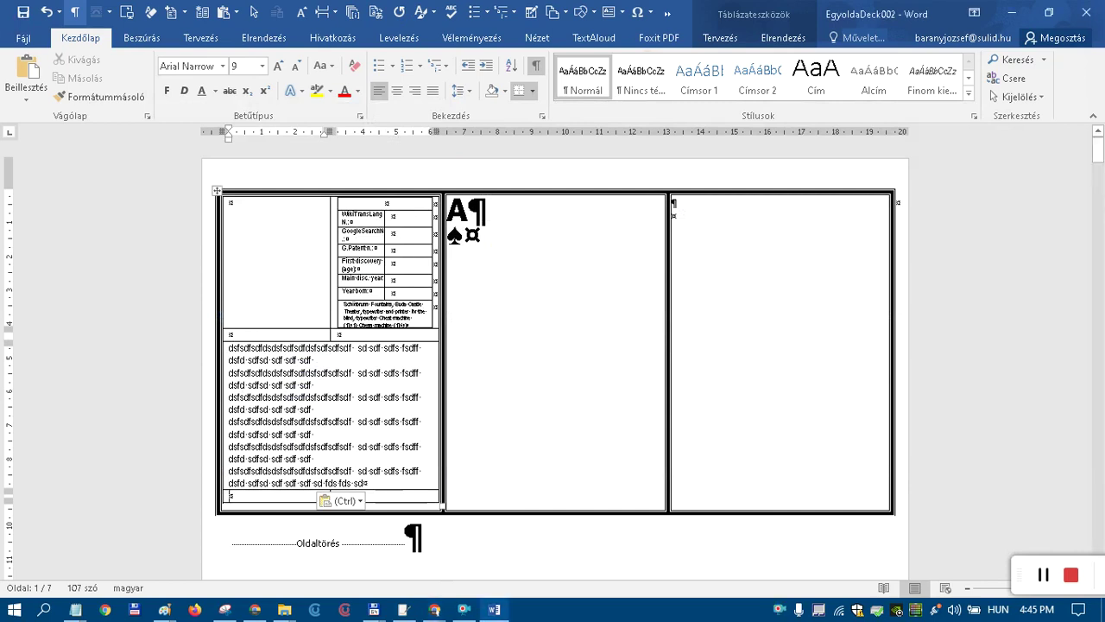
{"action": "key", "text": "alt+Tab"}
{"action": "left_click", "coordinate": [666, 195]}
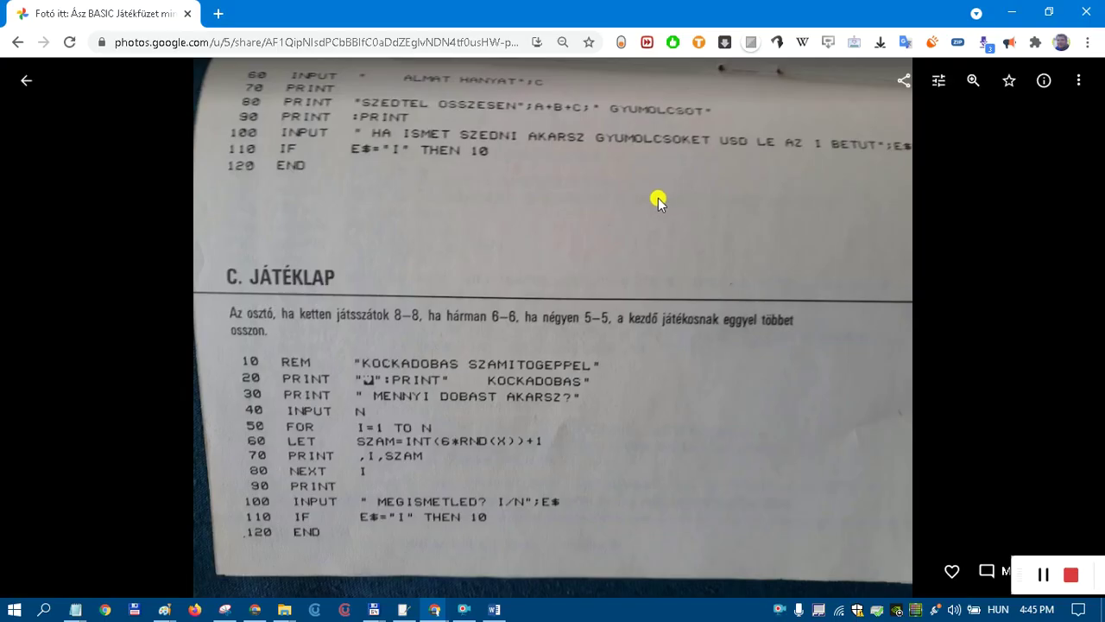
Duplicate the photo's browser tab with Másodpéldány and return to the album.
{"action": "right_click", "coordinate": [120, 13]}
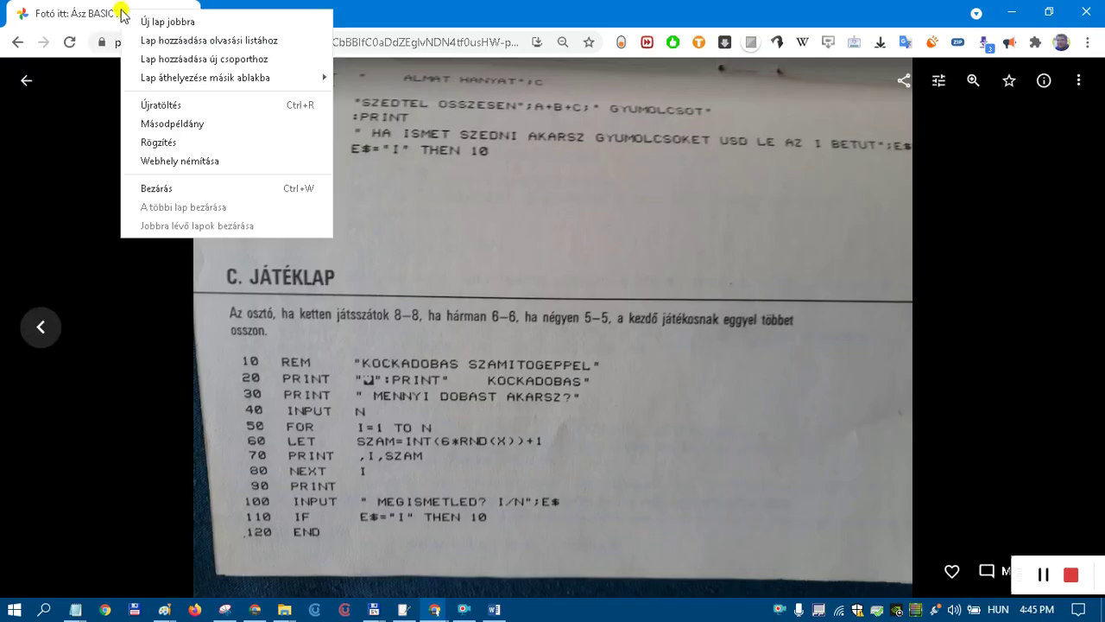
{"action": "left_click", "coordinate": [171, 123]}
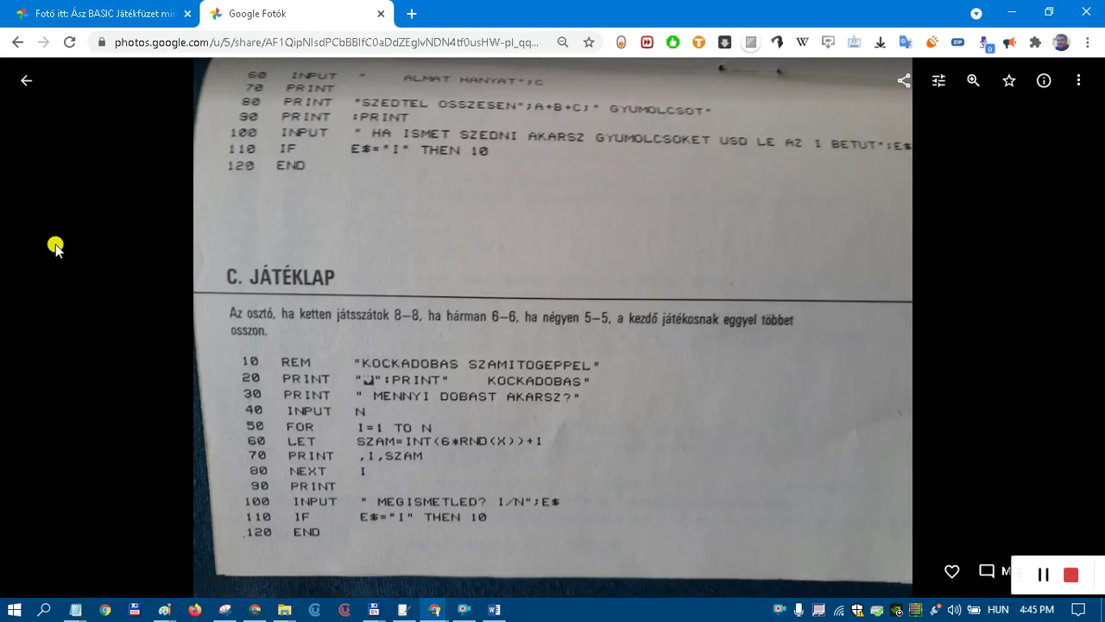
{"action": "left_click", "coordinate": [26, 102]}
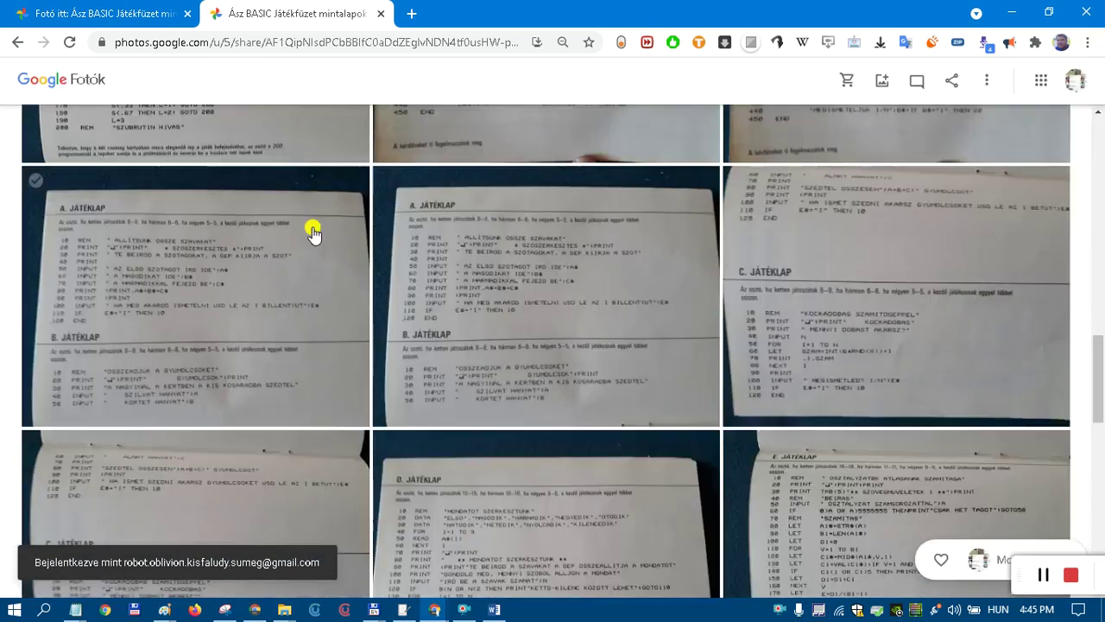
Open the teal game-board photo with lines 10–450 full size, then switch to Messenger.
{"action": "scroll", "coordinate": [363, 236], "scroll_direction": "down", "scroll_amount": 4}
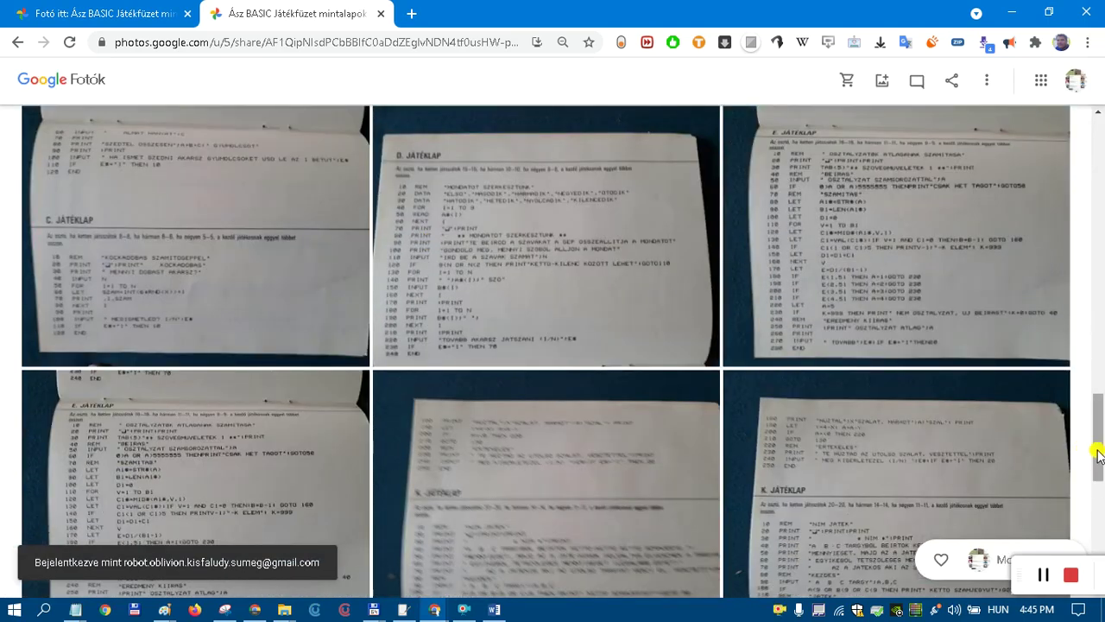
{"action": "left_click_drag", "start_coordinate": [1098, 452], "coordinate": [1092, 578]}
{"action": "left_click", "coordinate": [829, 421]}
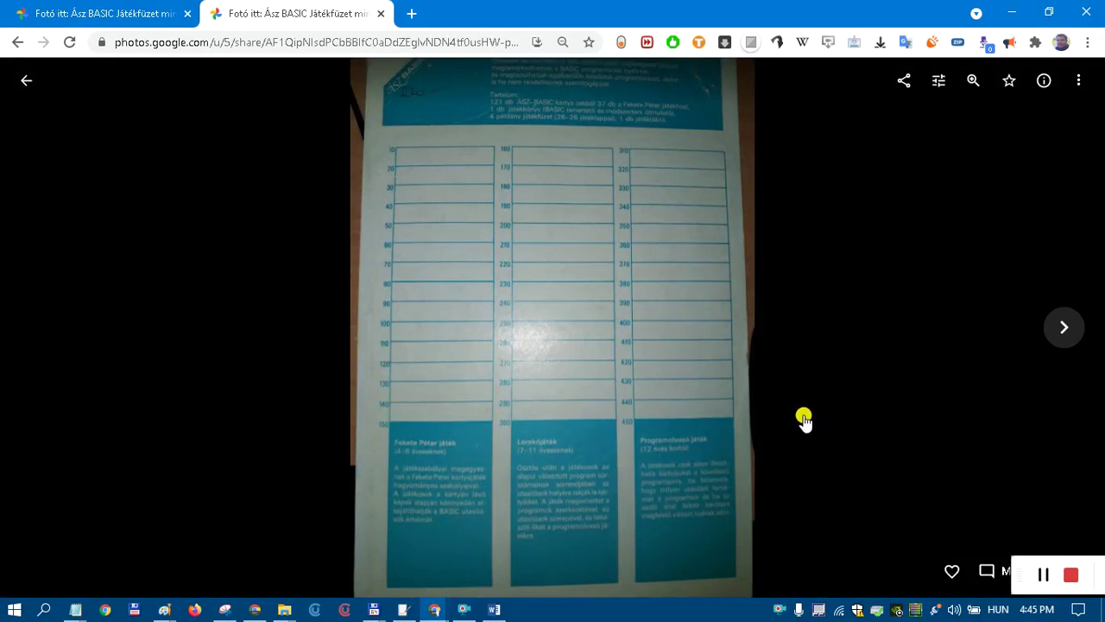
{"action": "key", "text": "alt+Tab"}
{"action": "key", "text": "alt+Tab"}
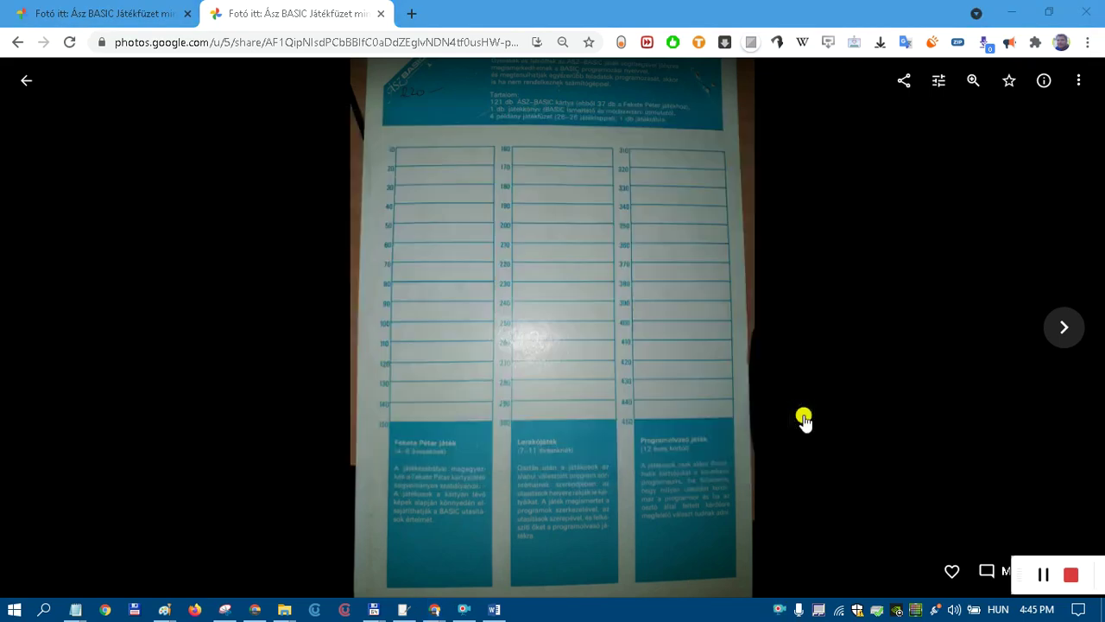
{"action": "key", "text": "alt+Tab"}
{"action": "key", "text": "alt+Tab"}
{"action": "key", "text": "alt+Tab"}
{"action": "key", "text": "alt+Tab"}
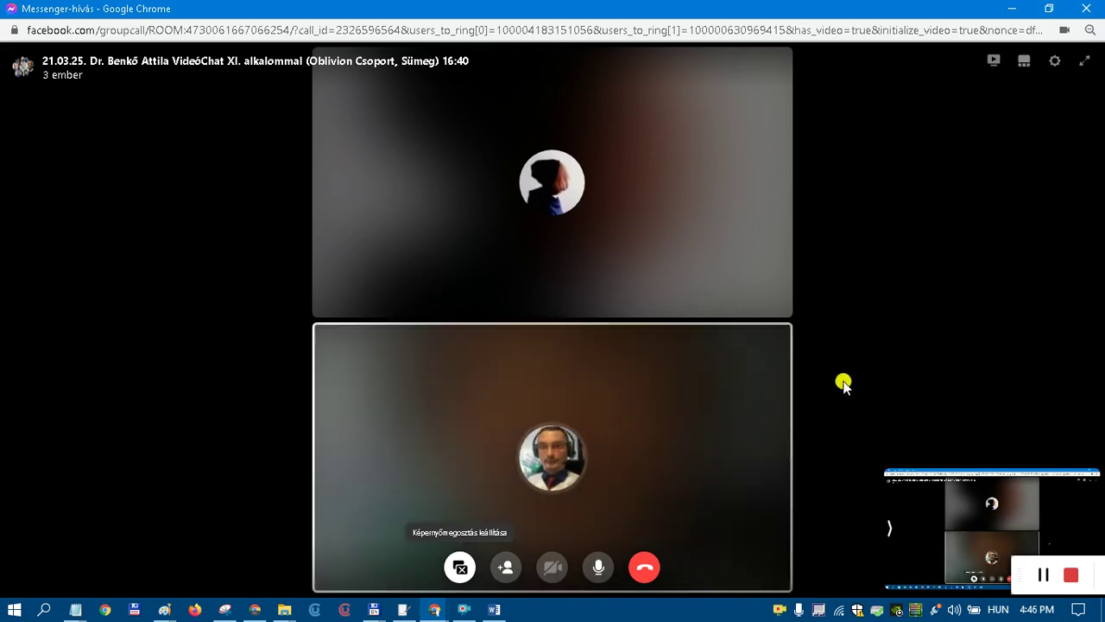
Switch from the Messenger call back to the Google Photos game-board photo.
{"action": "key", "text": "alt+Tab"}
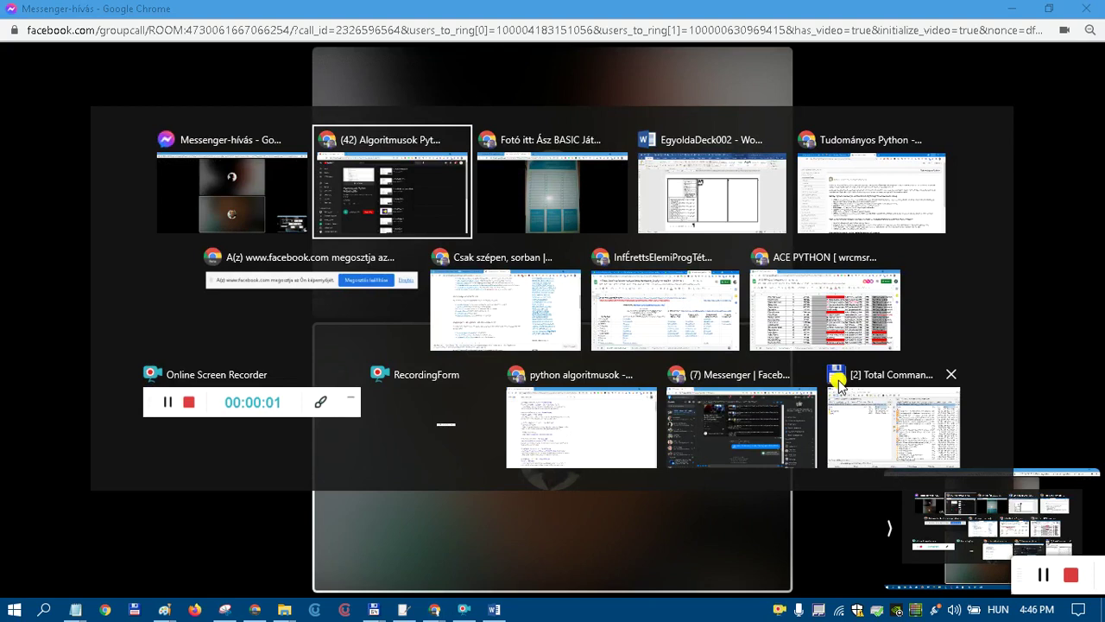
{"action": "key", "text": "Tab"}
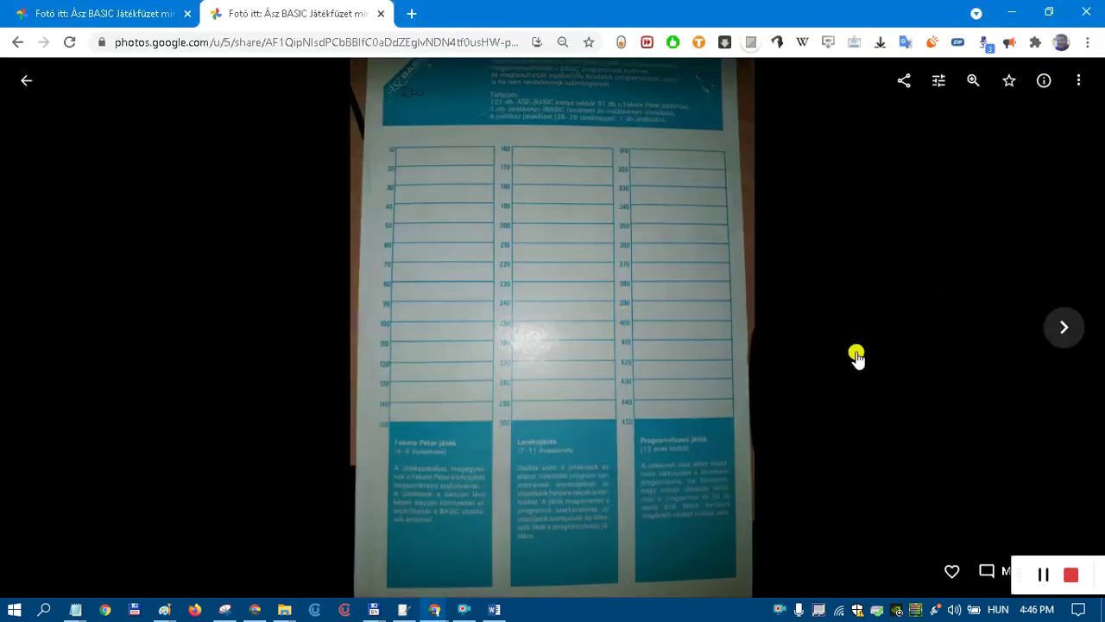
{"action": "left_click", "coordinate": [971, 80]}
{"action": "left_click_drag", "start_coordinate": [634, 190], "coordinate": [681, 446]}
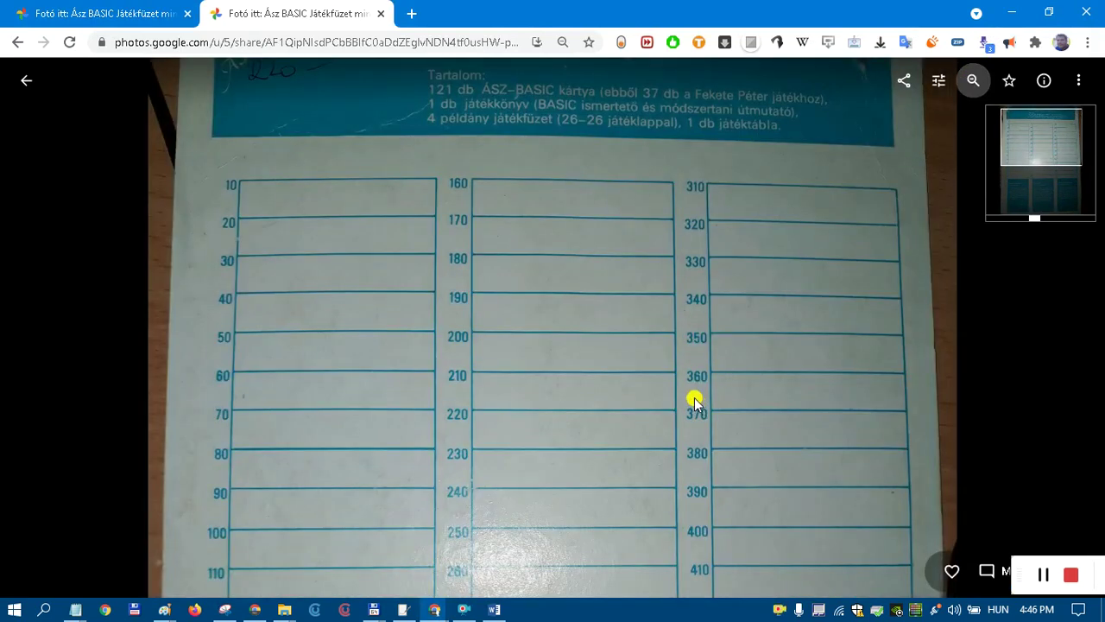
{"action": "scroll", "coordinate": [676, 338], "scroll_direction": "down", "scroll_amount": 3}
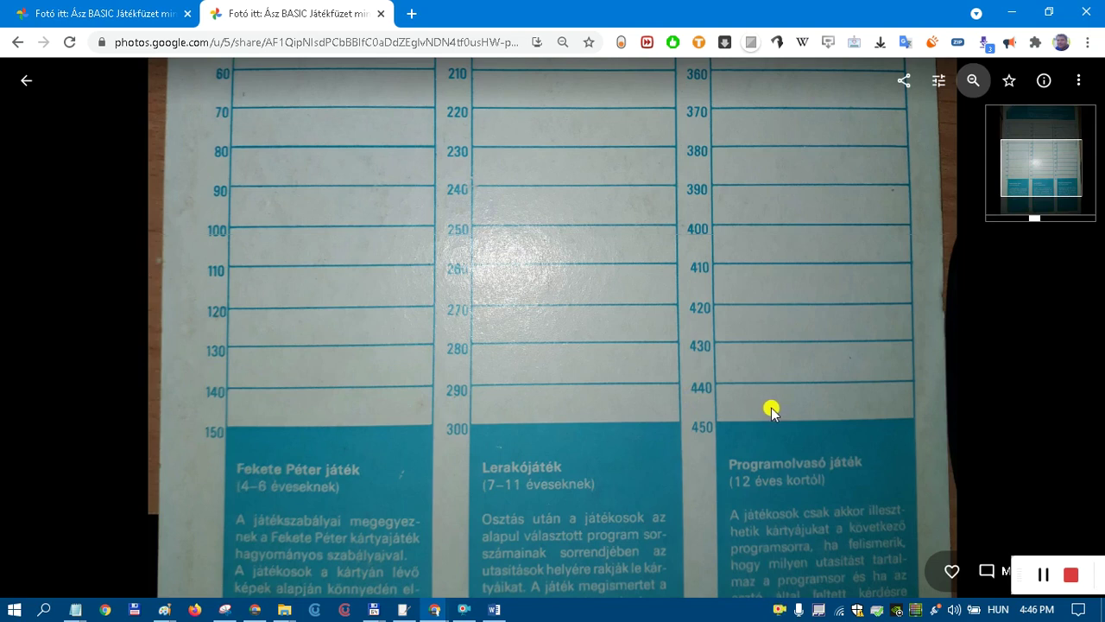
{"action": "left_click", "coordinate": [473, 393]}
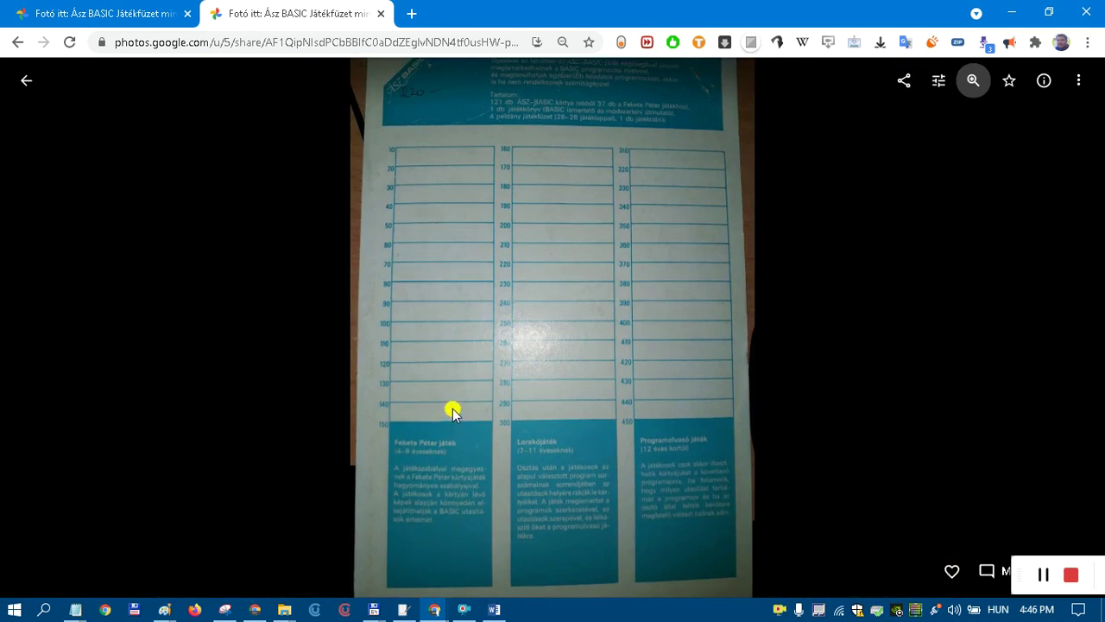
{"action": "key", "text": "alt+Tab"}
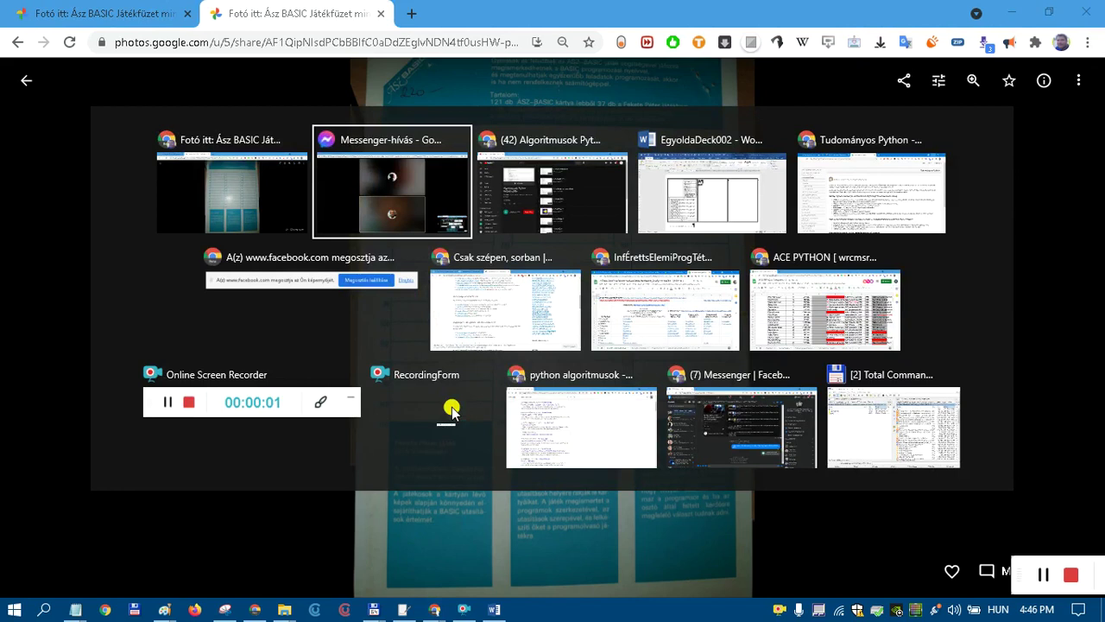
{"action": "key", "text": "Escape"}
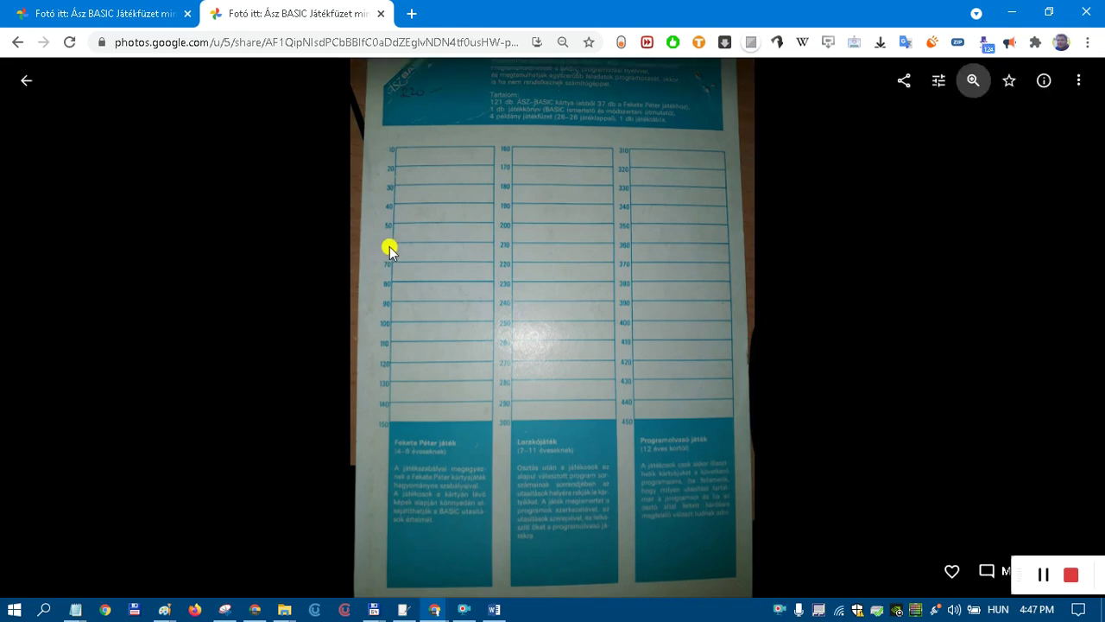
Show the BASIC listing photo in the first tab, then switch to the EgyoldaDeck002 Word window.
{"action": "left_click", "coordinate": [87, 10]}
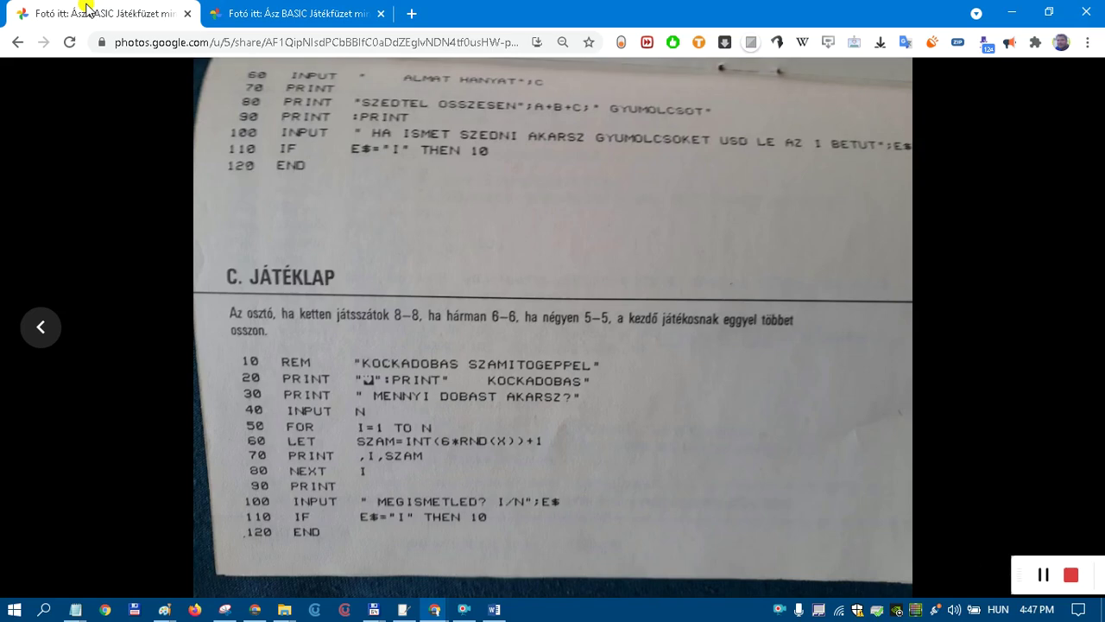
{"action": "key", "text": "alt+Tab"}
{"action": "key", "text": "alt+Tab"}
{"action": "key", "text": "alt+Tab"}
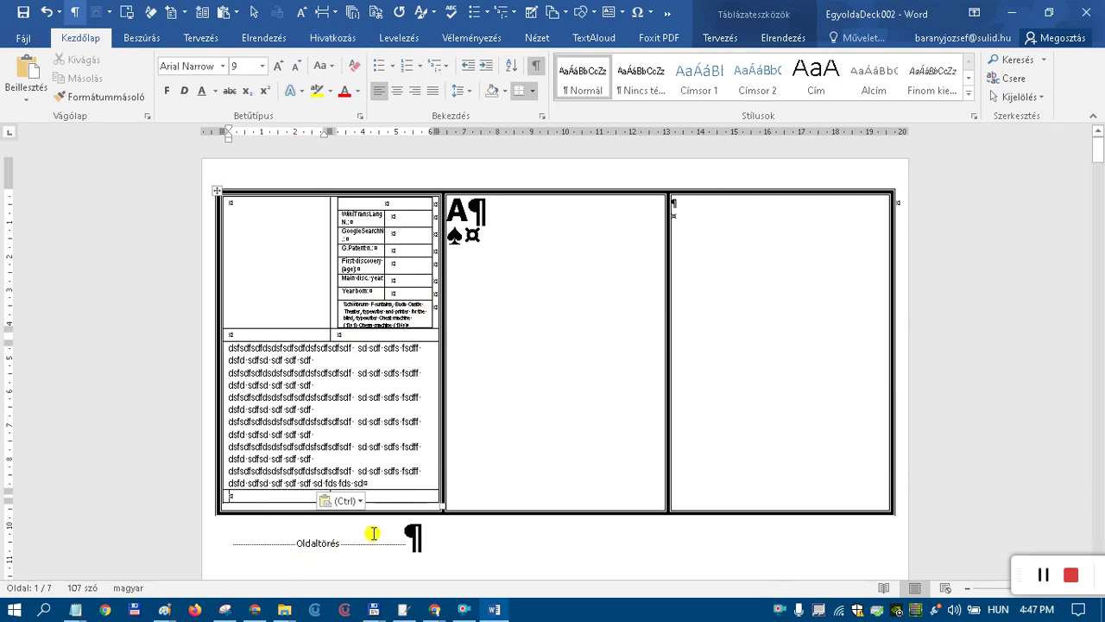
{"action": "left_click", "coordinate": [378, 494]}
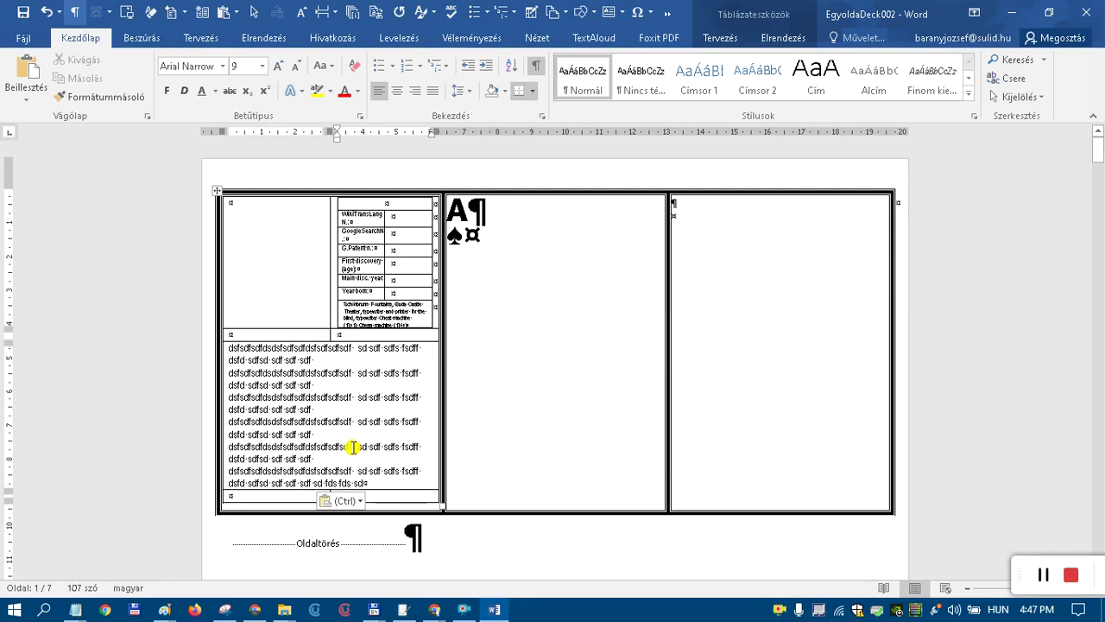
Launch Paint and stretch its blank canvas into a tall portrait page.
{"action": "key", "text": "super"}
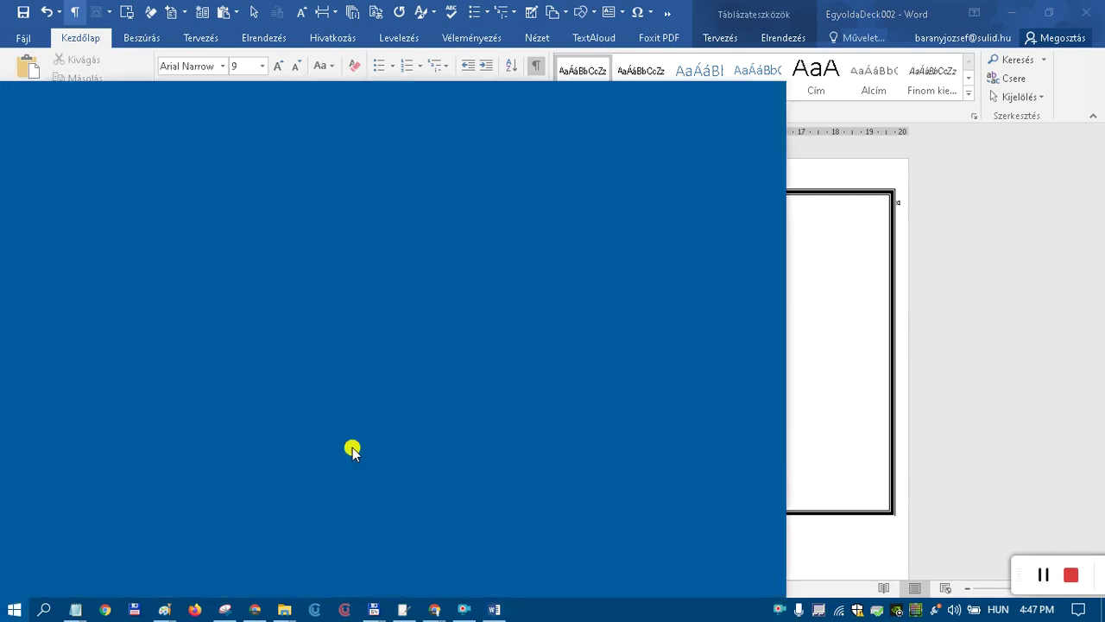
{"action": "left_click", "coordinate": [307, 193]}
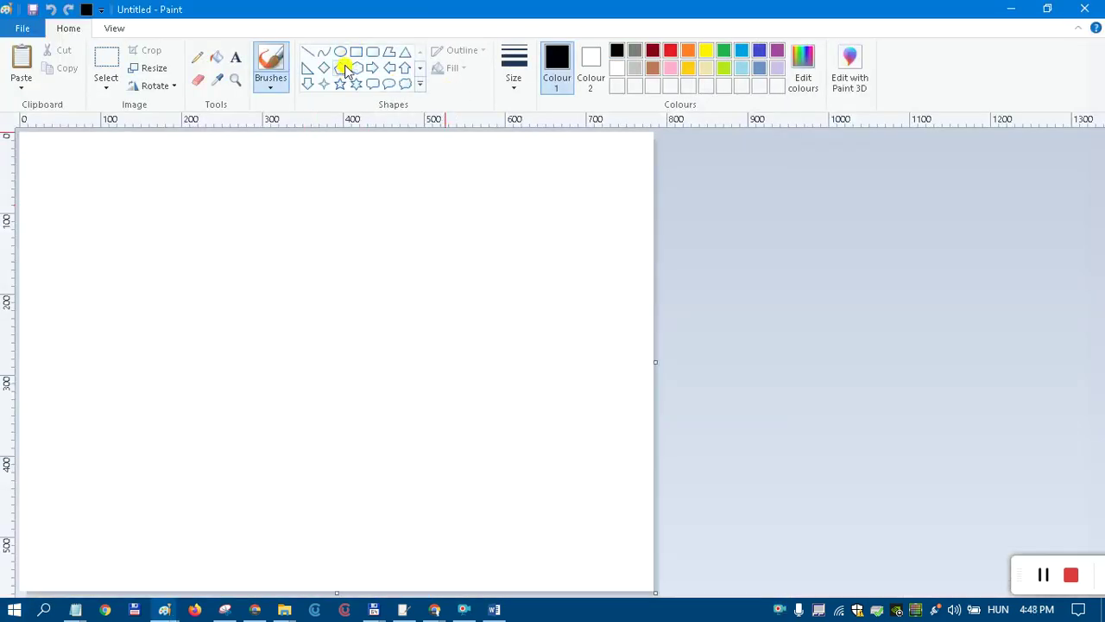
{"action": "scroll", "coordinate": [335, 227], "scroll_direction": "down", "scroll_amount": 3}
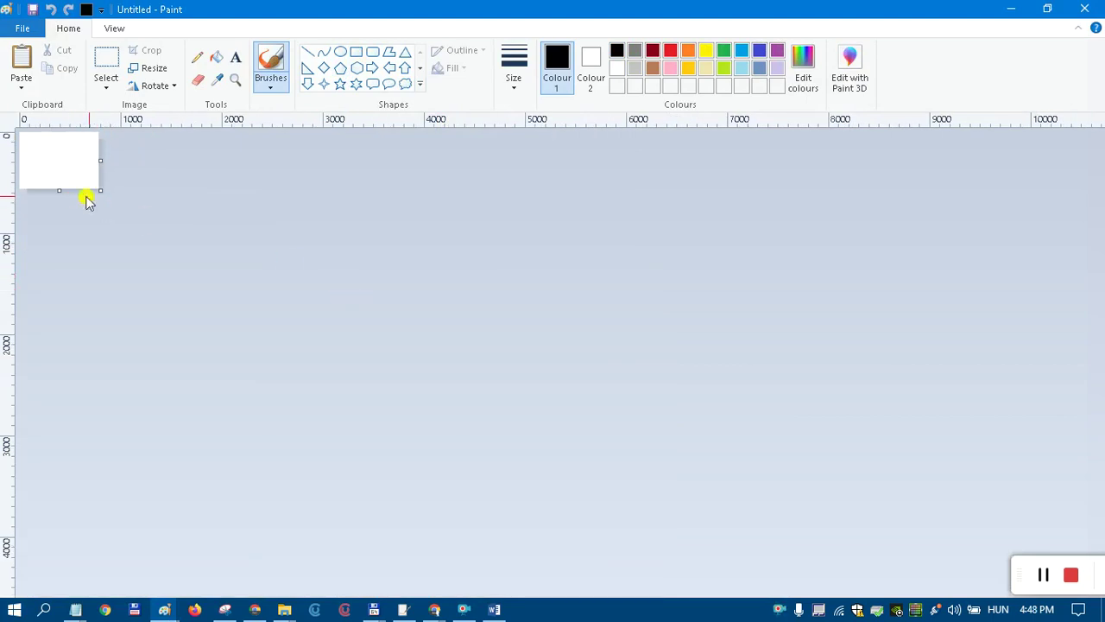
{"action": "left_click_drag", "start_coordinate": [100, 190], "coordinate": [113, 269]}
{"action": "left_click", "coordinate": [356, 52]}
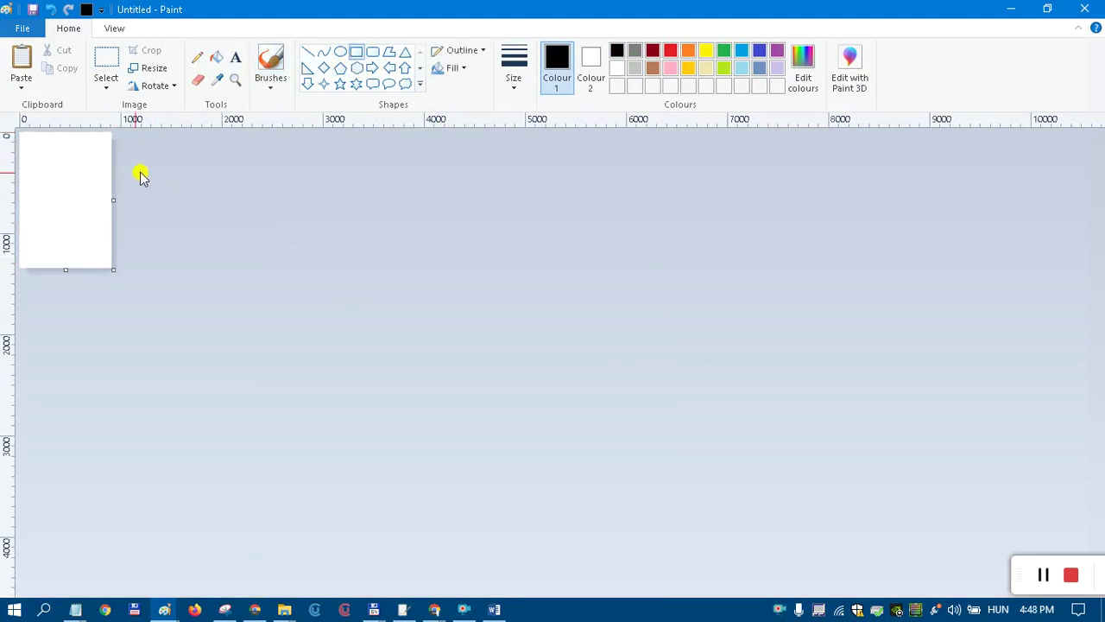
{"action": "scroll", "coordinate": [129, 173], "scroll_direction": "up", "scroll_amount": 2}
Return to the EgyoldaDeck002 Word document and paste the clipboard content.
{"action": "key", "text": "alt+Tab"}
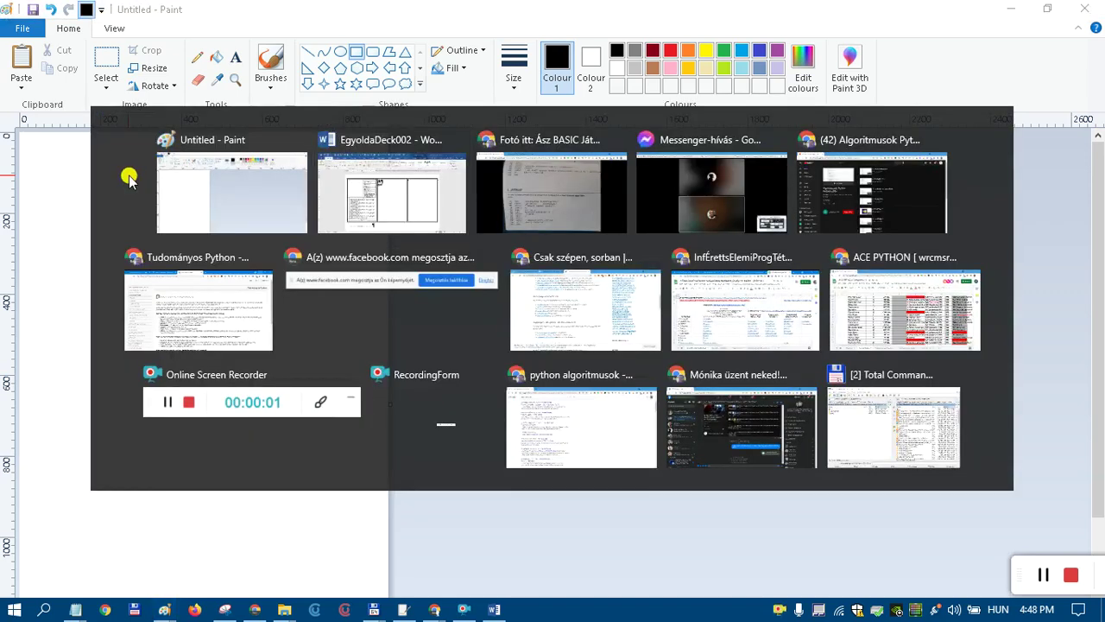
{"action": "key", "text": "ctrl+v"}
{"action": "scroll", "coordinate": [187, 246], "scroll_direction": "down", "scroll_amount": 3}
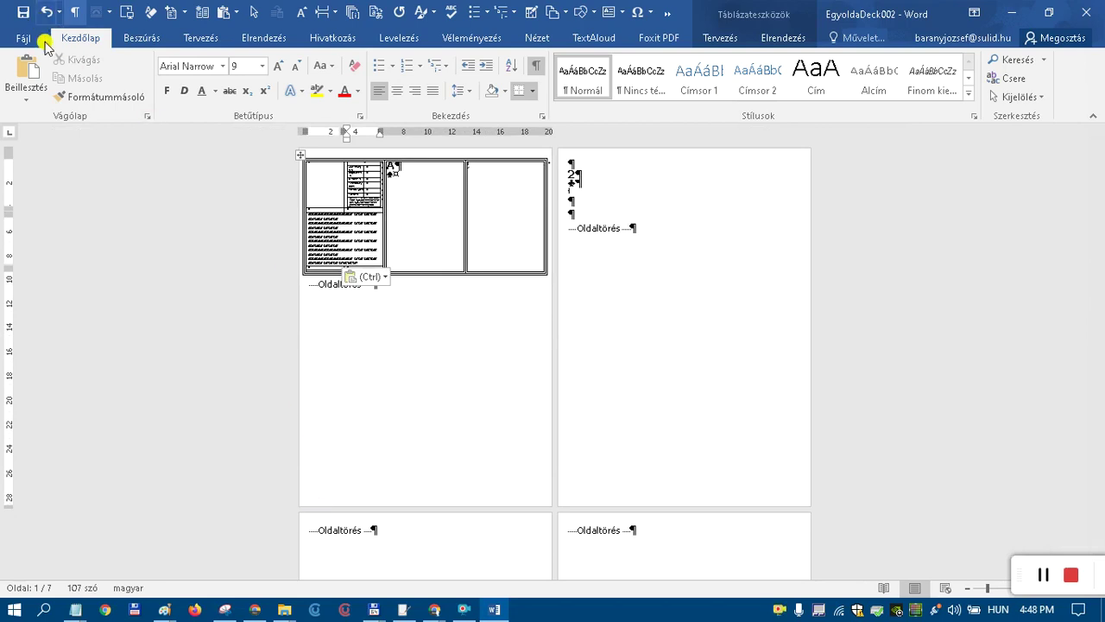
Switch to Total Commander and jump its right panel to Desktop.
{"action": "key", "text": "alt+Tab"}
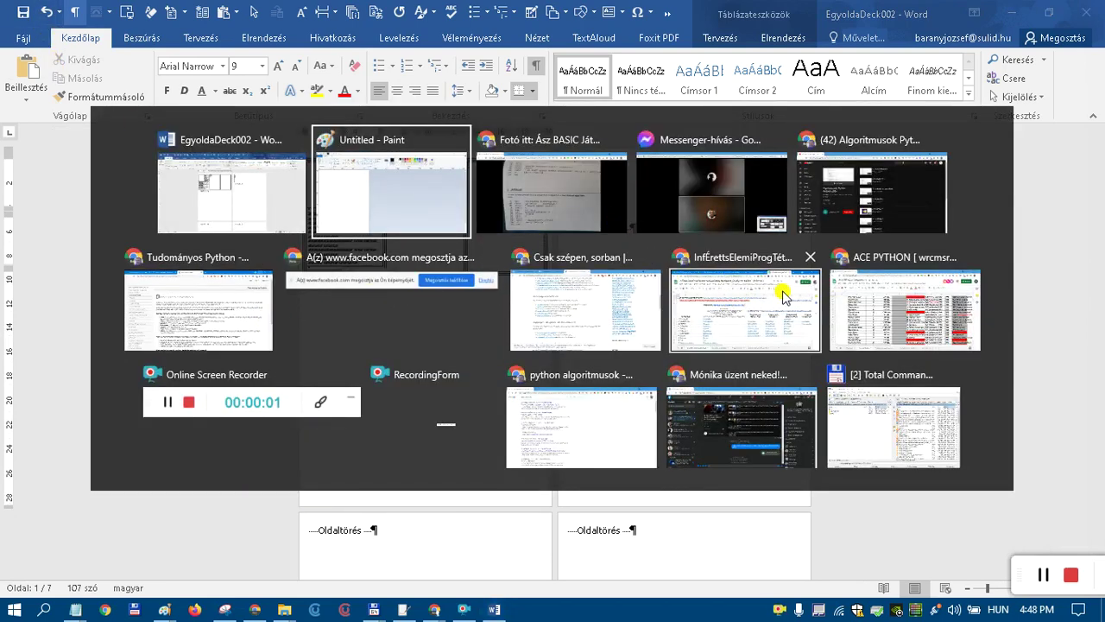
{"action": "left_click", "coordinate": [892, 422]}
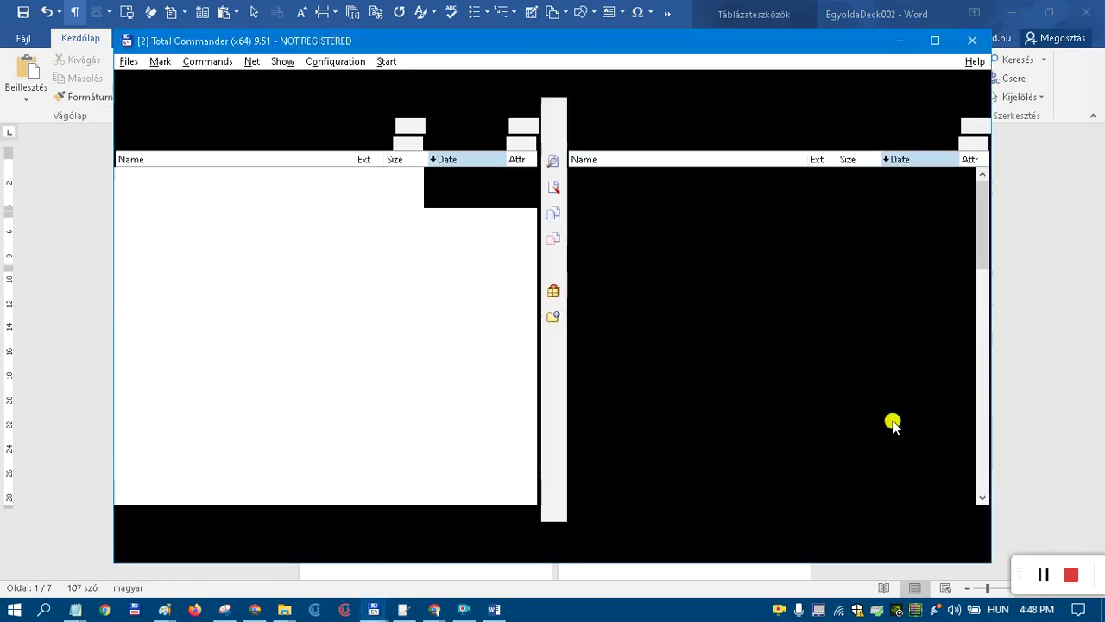
{"action": "key", "text": "ctrl+d"}
{"action": "key", "text": "Return"}
Navigate to ÁszBasic > DeckBuildingProject > Fotohatulju and open EgyoldaDeck002 in Word.
{"action": "key", "text": "Down"}
{"action": "key", "text": "Down"}
{"action": "key", "text": "Down"}
{"action": "key", "text": "Down"}
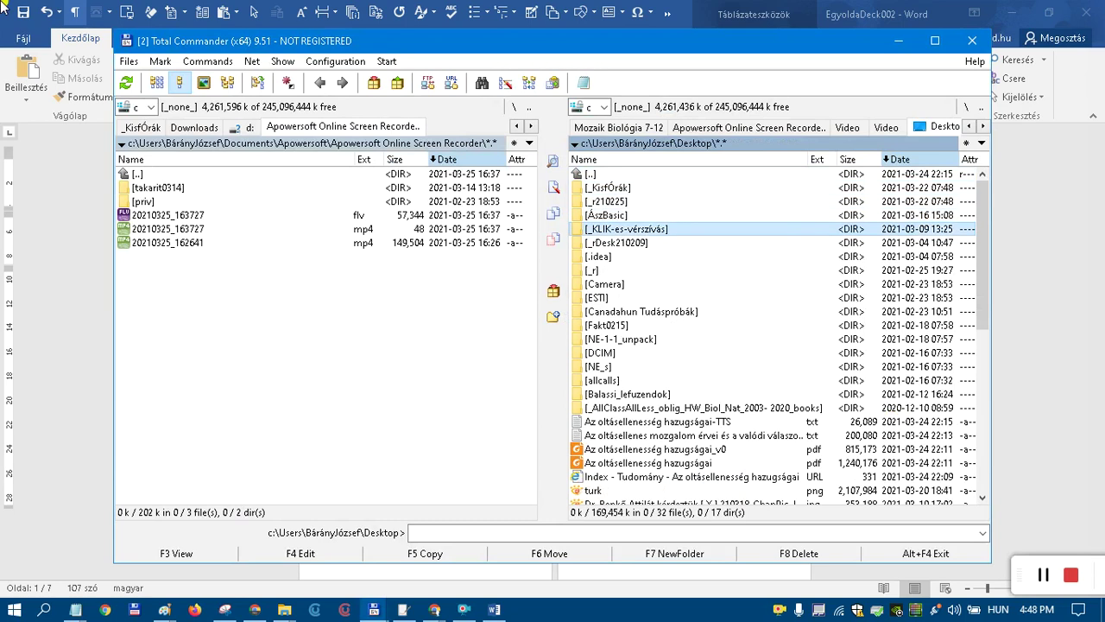
{"action": "key", "text": "Up"}
{"action": "key", "text": "Return"}
{"action": "key", "text": "Down"}
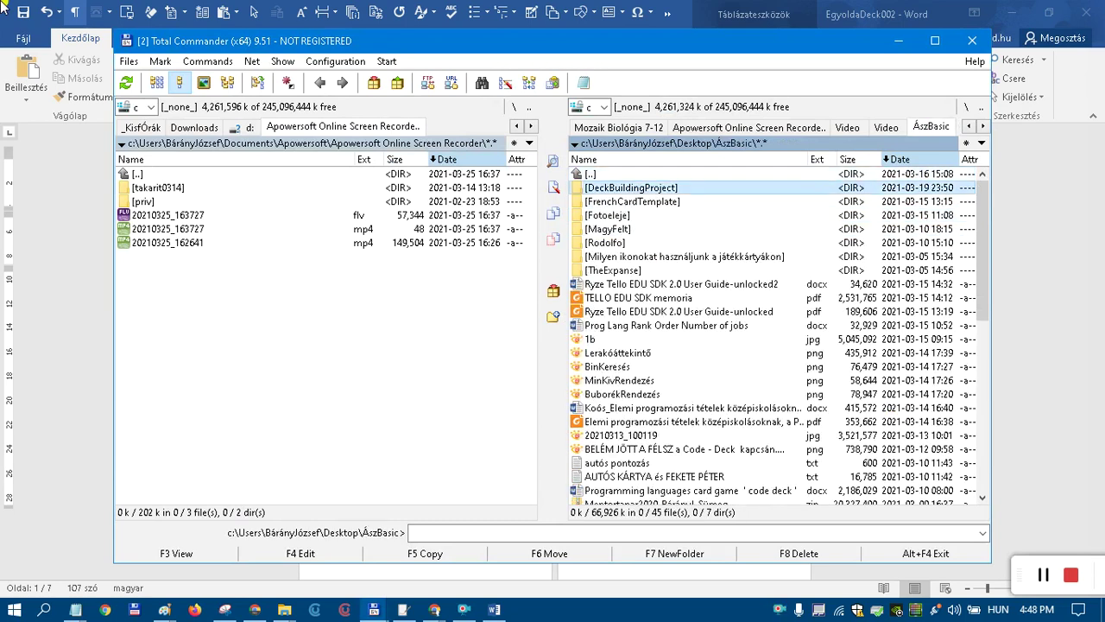
{"action": "key", "text": "Return"}
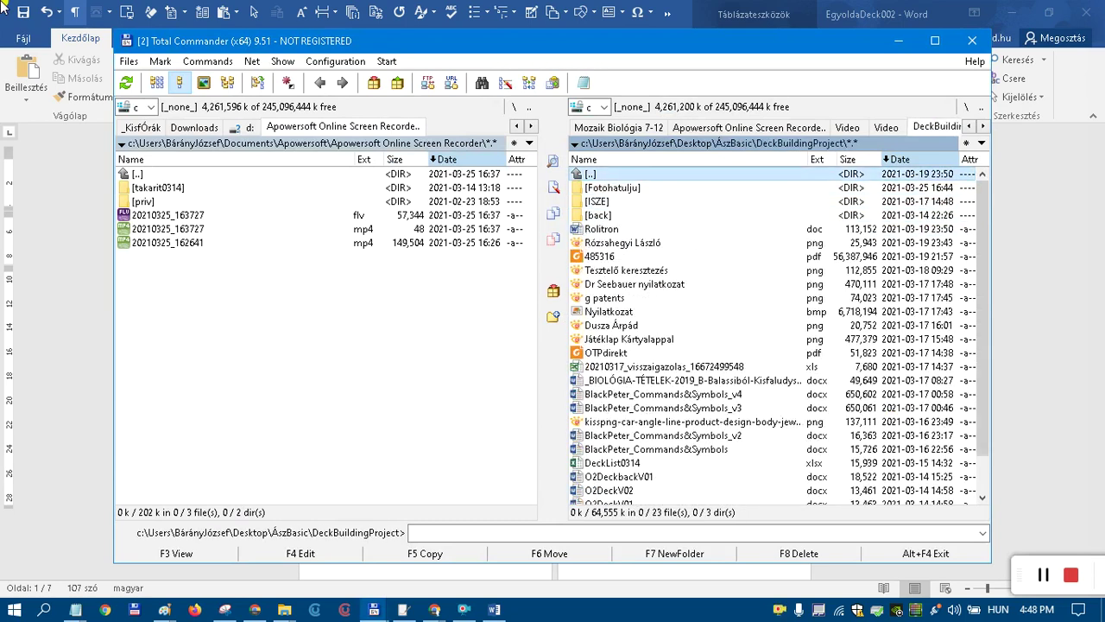
{"action": "key", "text": "Down"}
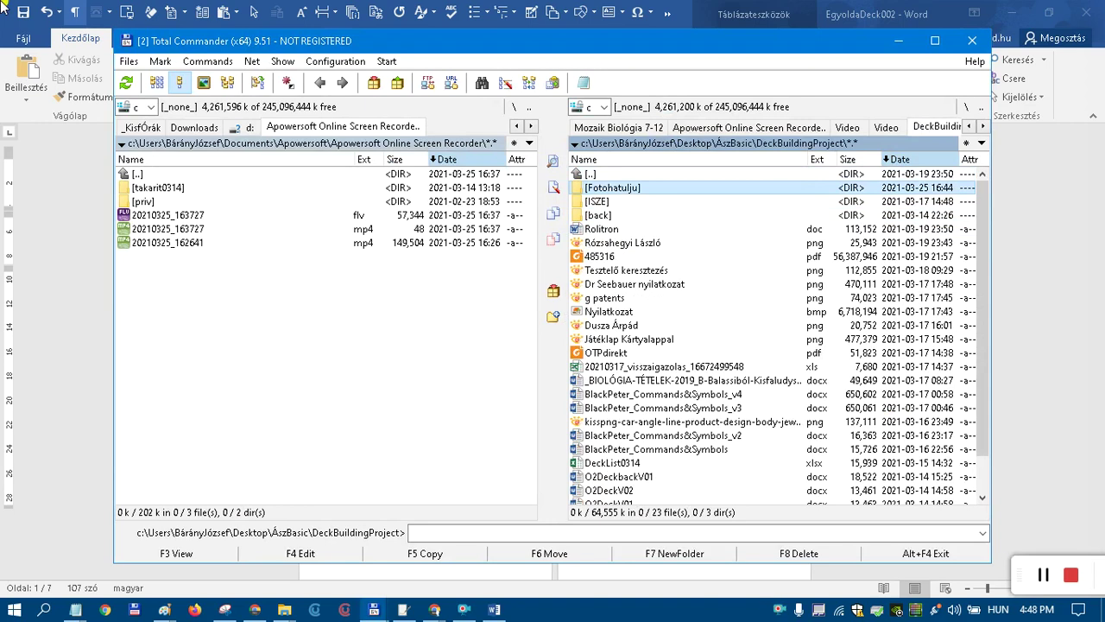
{"action": "key", "text": "Return"}
{"action": "key", "text": "Down"}
{"action": "key", "text": "Down"}
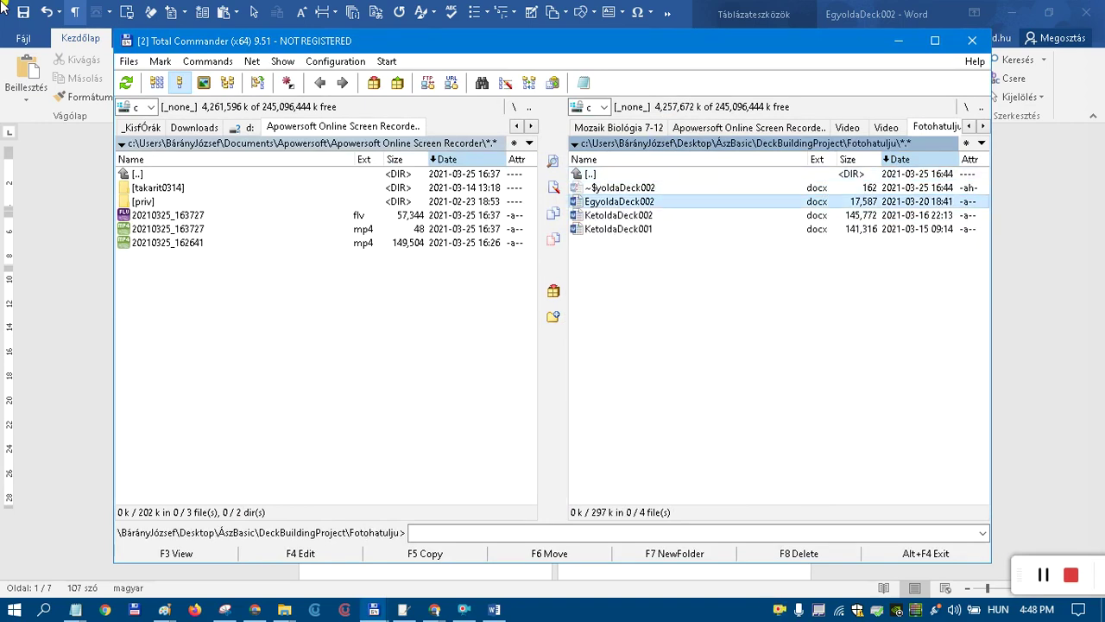
{"action": "key", "text": "Return"}
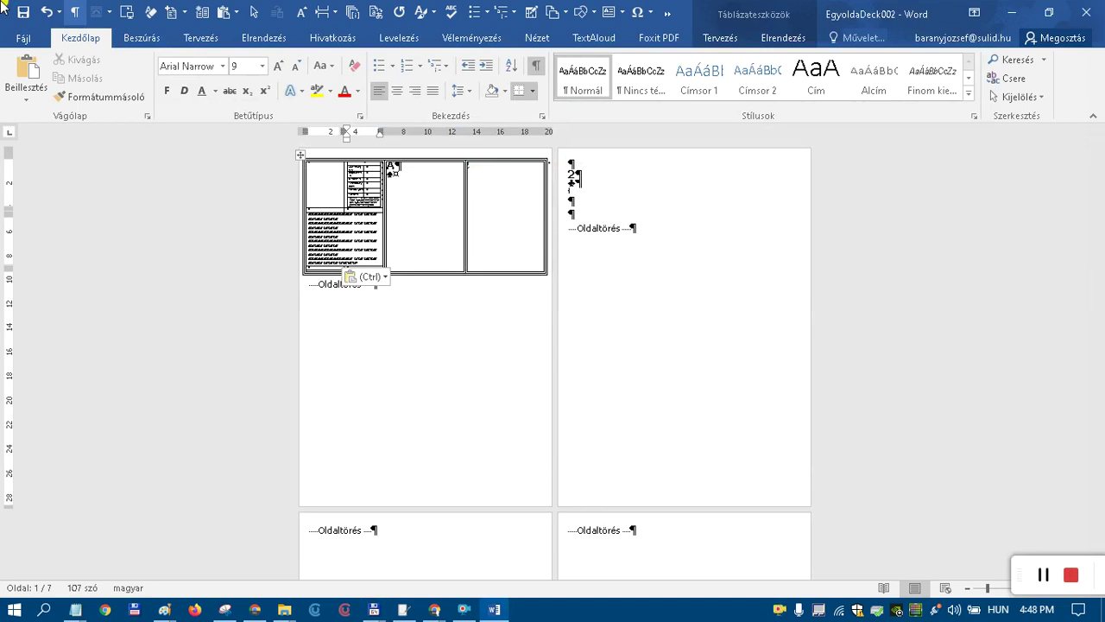
Open KetoldaDeck002.docx from Total Commander's Fotohatulju folder in Word.
{"action": "left_click", "coordinate": [527, 380]}
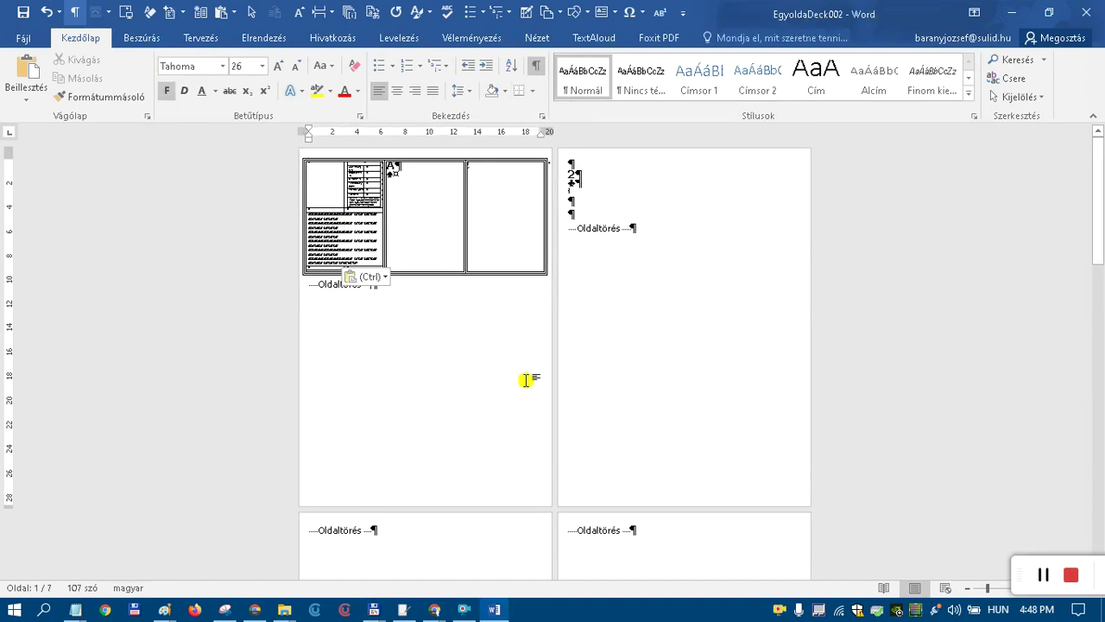
{"action": "key", "text": "alt+Tab"}
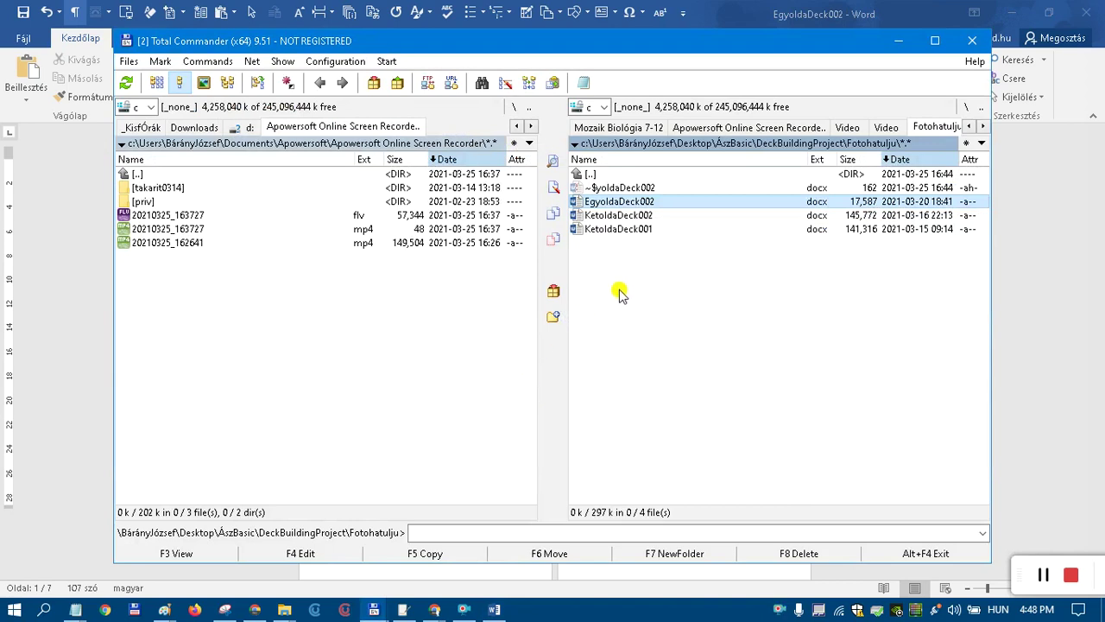
{"action": "key", "text": "alt+Tab"}
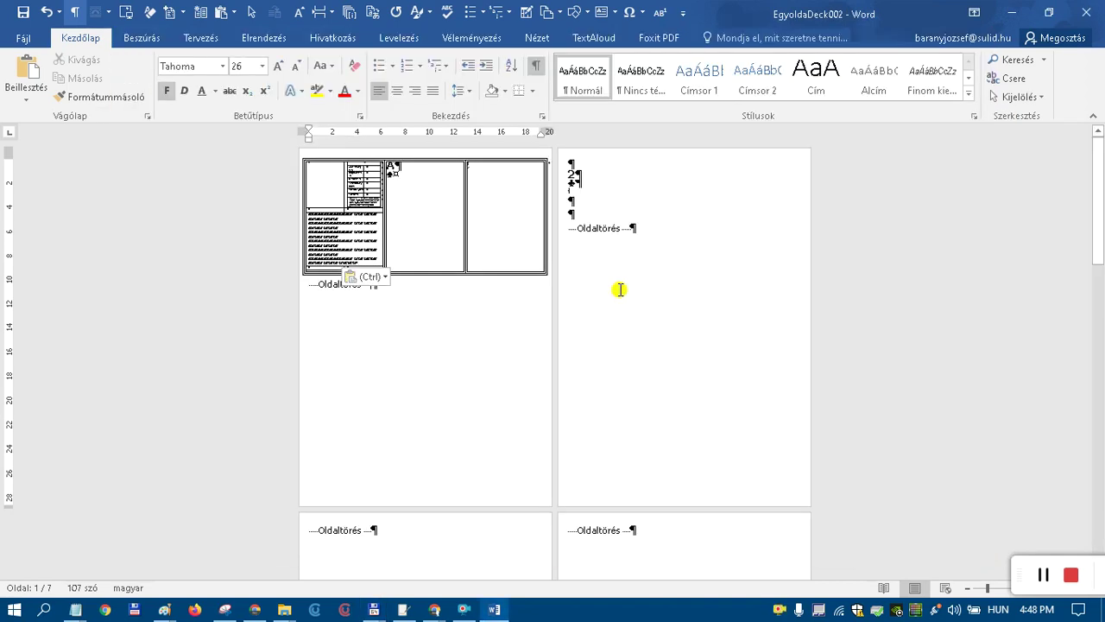
{"action": "key", "text": "alt+Tab"}
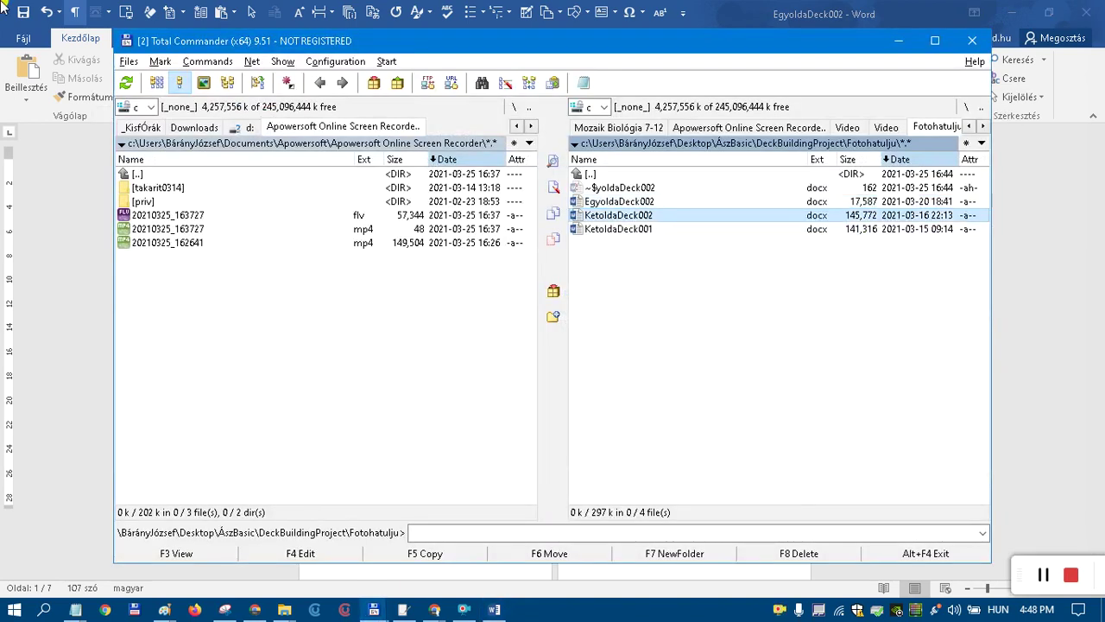
{"action": "key", "text": "alt+Tab"}
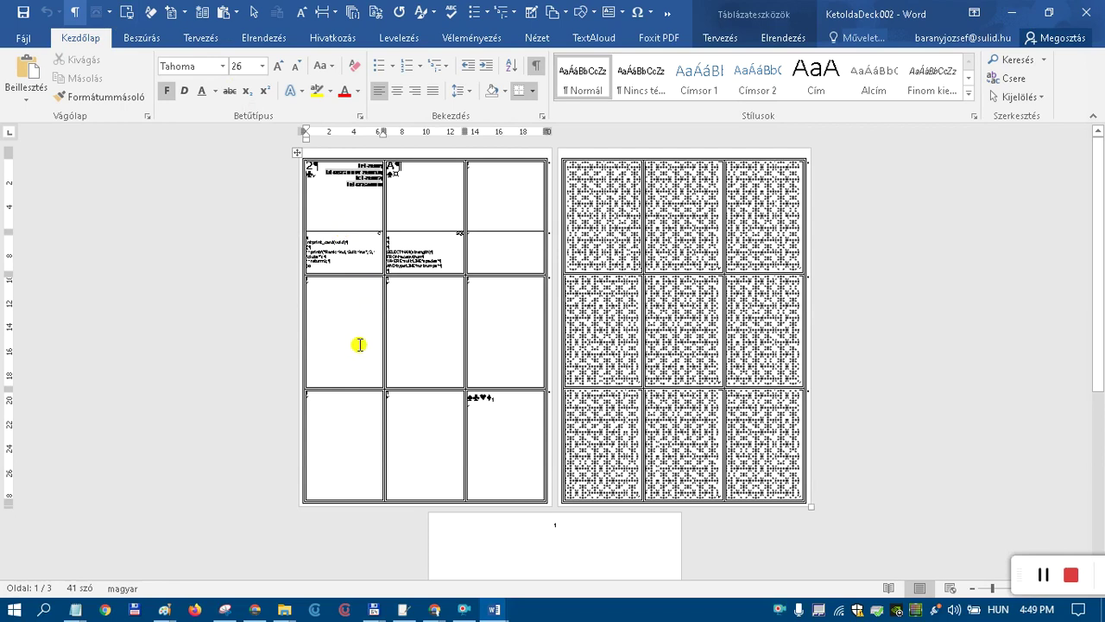
Close KetoldaDeck002 choosing Nincs mentés, then switch to the Untitled Paint canvas.
{"action": "left_click", "coordinate": [506, 306]}
{"action": "type", "text": "w"}
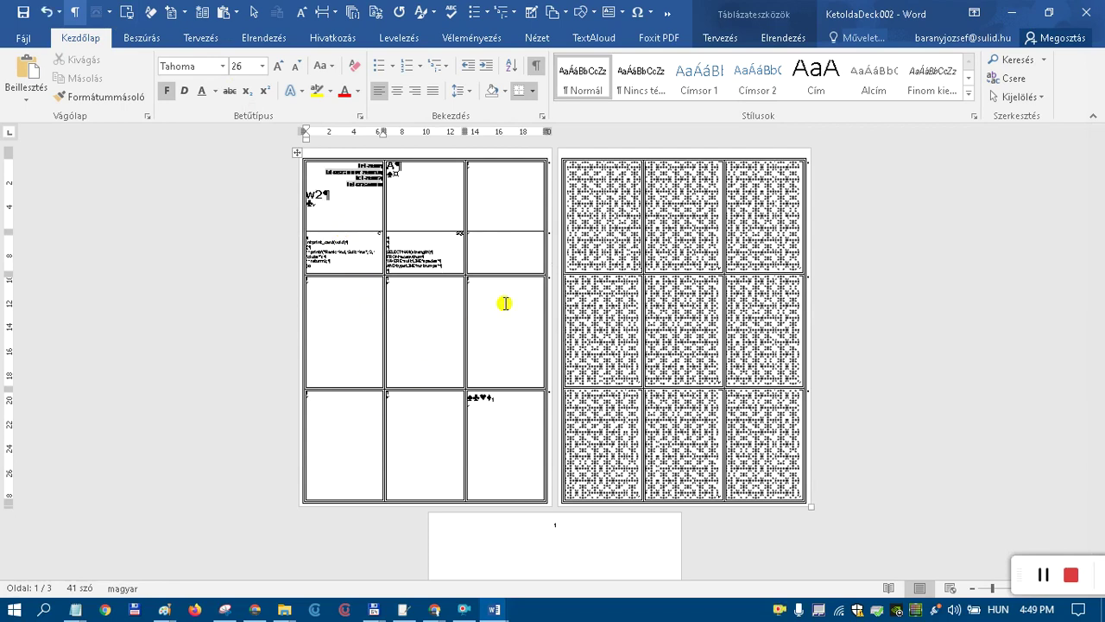
{"action": "key", "text": "ctrl+w"}
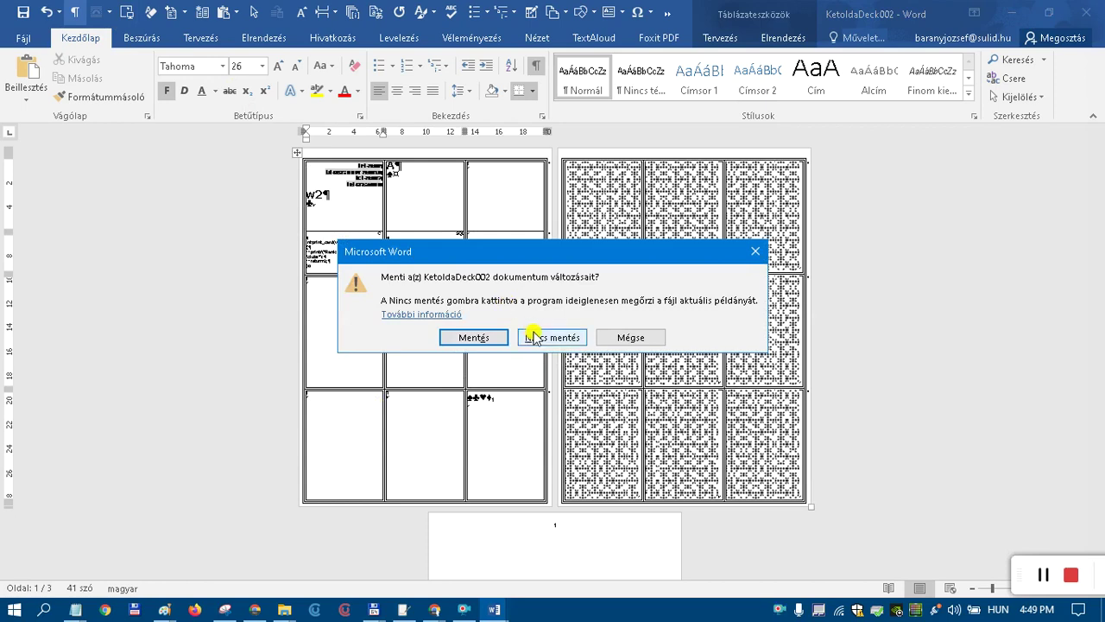
{"action": "left_click", "coordinate": [531, 335]}
{"action": "key", "text": "alt+Tab"}
{"action": "key", "text": "alt+Tab"}
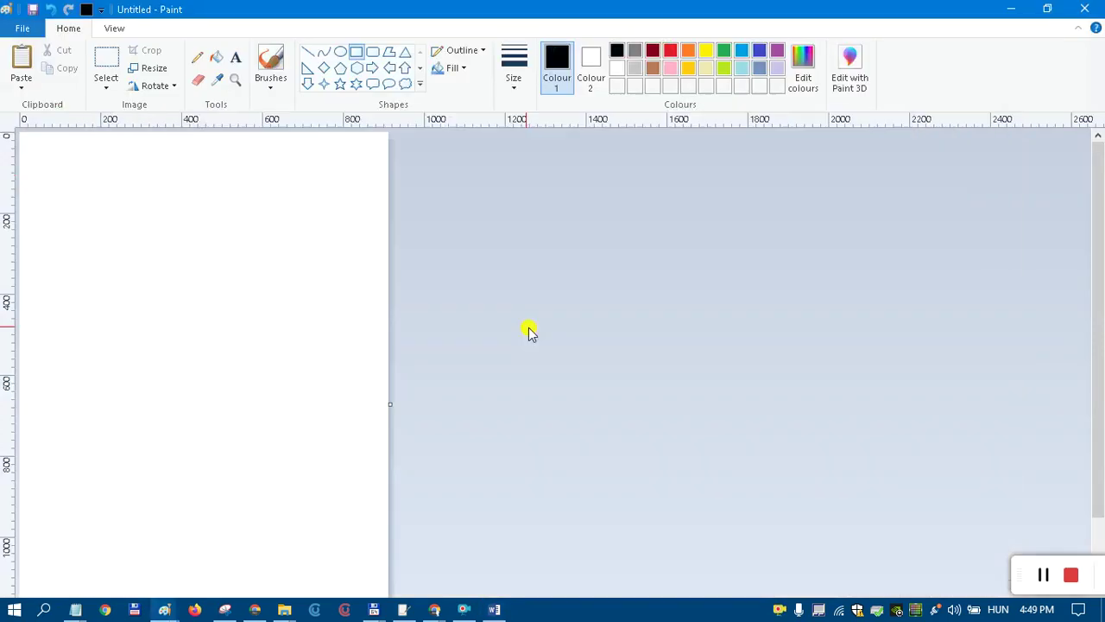
Draw a horizontal band across the canvas and a tall middle-column rectangle.
{"action": "left_click", "coordinate": [356, 53]}
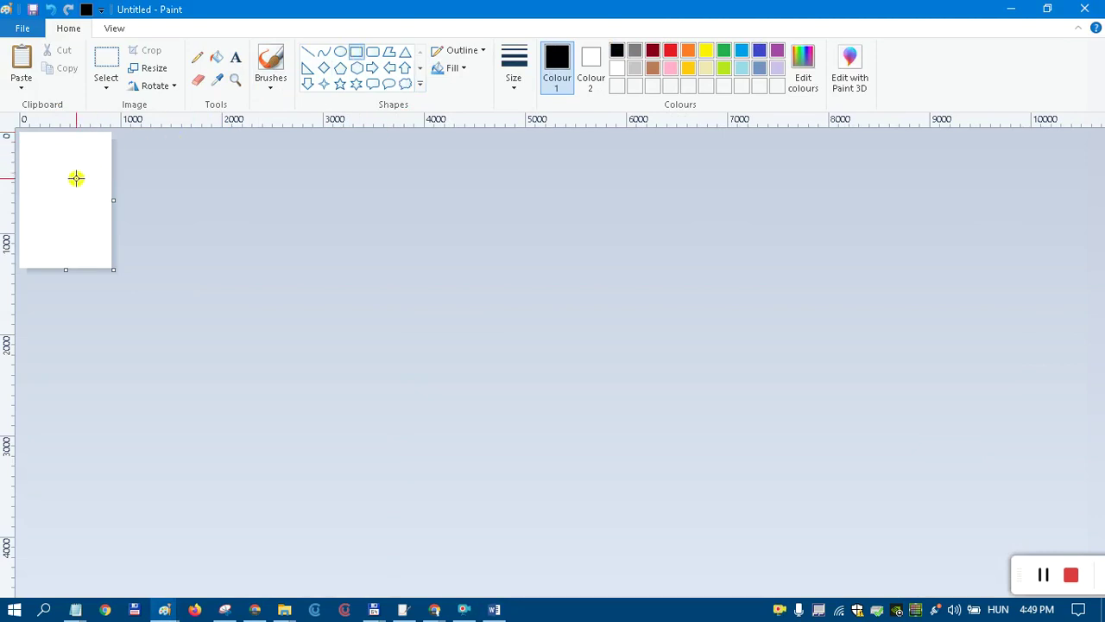
{"action": "scroll", "coordinate": [76, 178], "scroll_direction": "up", "scroll_amount": 1}
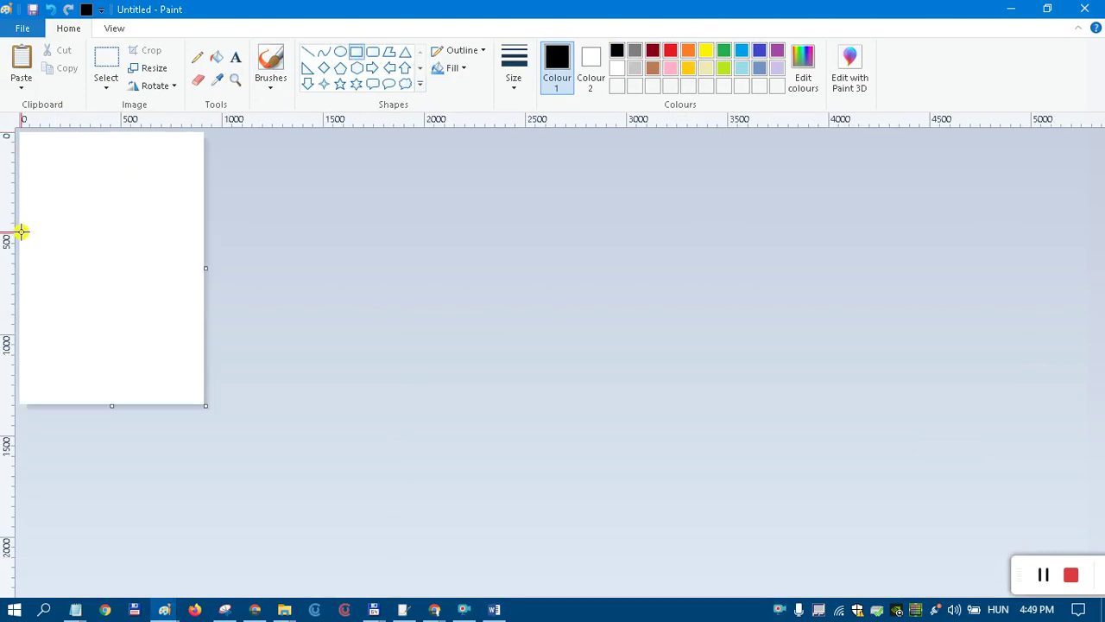
{"action": "left_click_drag", "start_coordinate": [19, 232], "coordinate": [202, 305]}
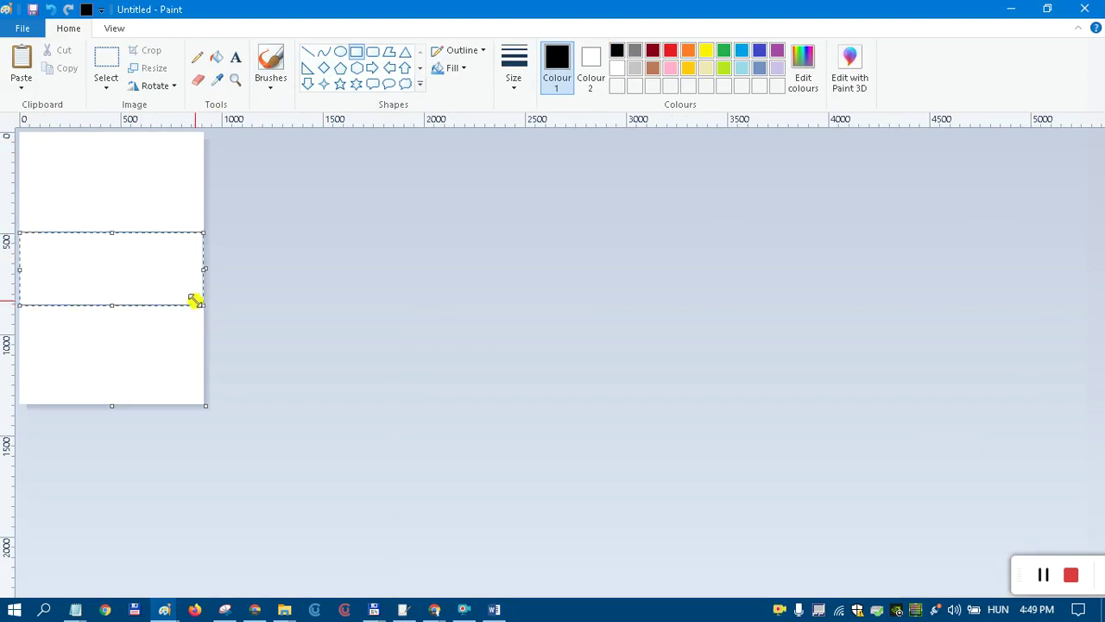
{"action": "left_click_drag", "start_coordinate": [203, 231], "coordinate": [204, 214]}
{"action": "left_click", "coordinate": [173, 165]}
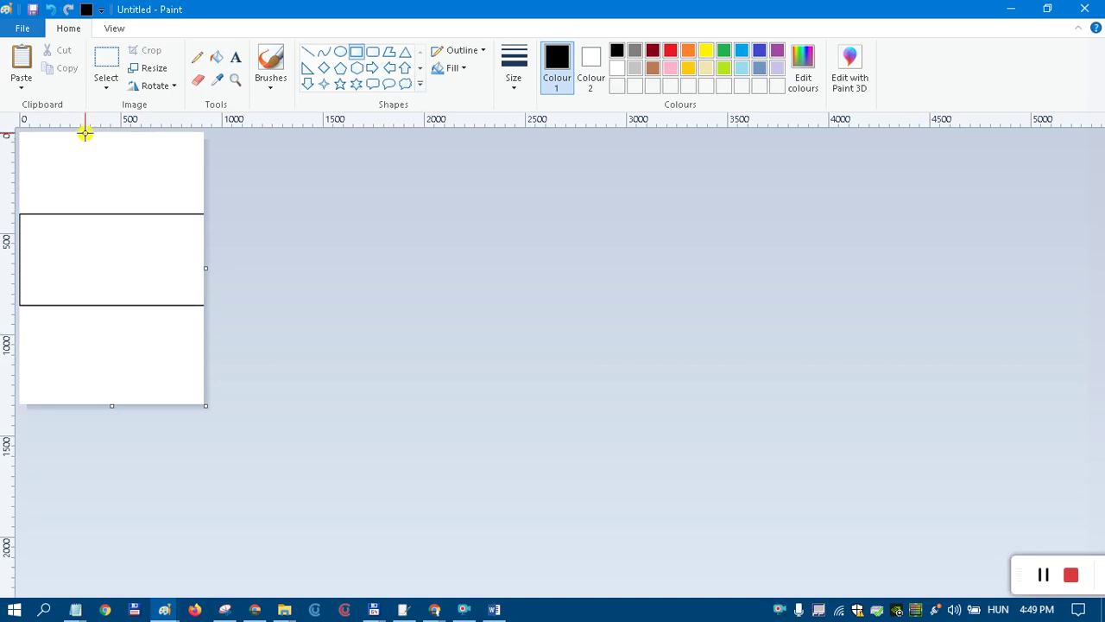
{"action": "mouse_move", "coordinate": [84, 132]}
{"action": "left_mouse_down"}
{"action": "mouse_move", "coordinate": [124, 365]}
{"action": "mouse_move", "coordinate": [144, 412]}
{"action": "left_mouse_up"}
Add a thin title box, split at its left, and a footer box inside the top-left card.
{"action": "scroll", "coordinate": [175, 284], "scroll_direction": "up", "scroll_amount": 2}
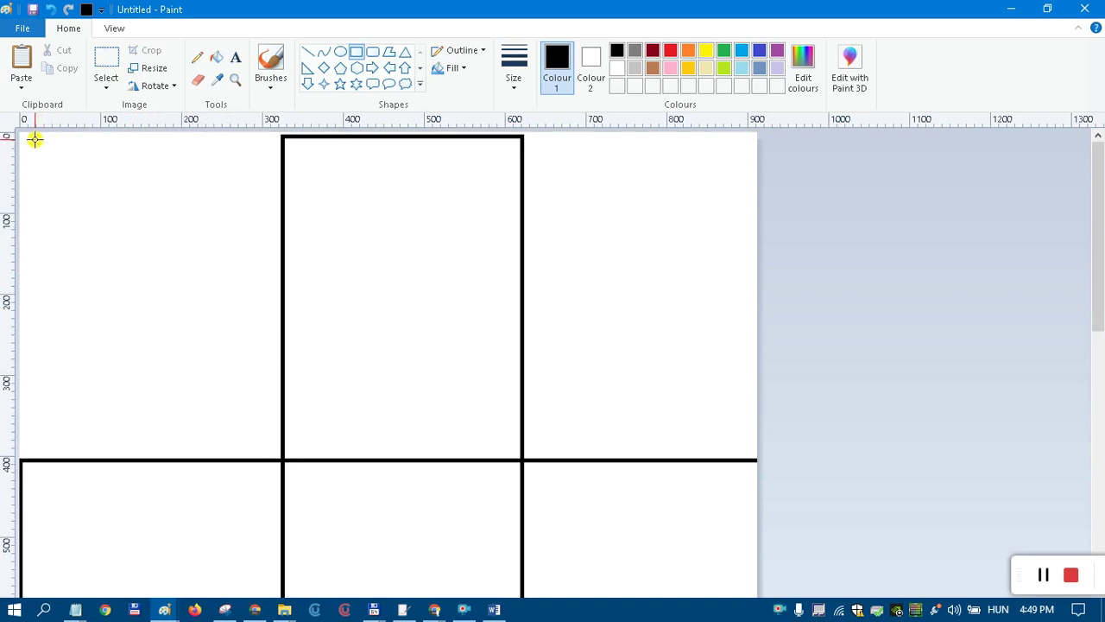
{"action": "left_click_drag", "start_coordinate": [29, 140], "coordinate": [276, 170]}
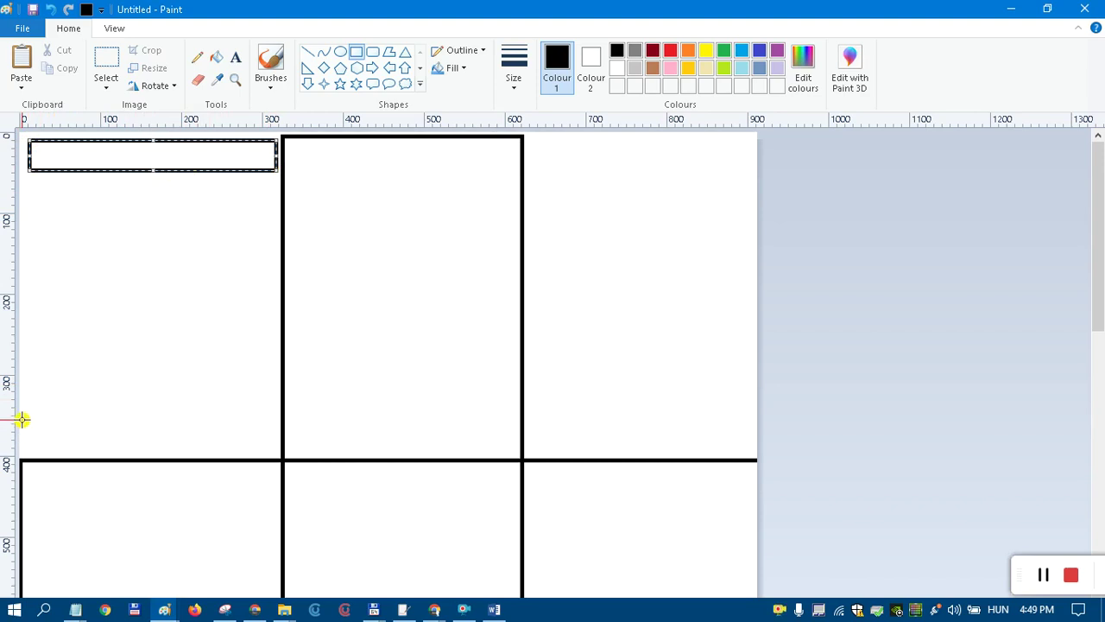
{"action": "left_click_drag", "start_coordinate": [23, 418], "coordinate": [278, 454]}
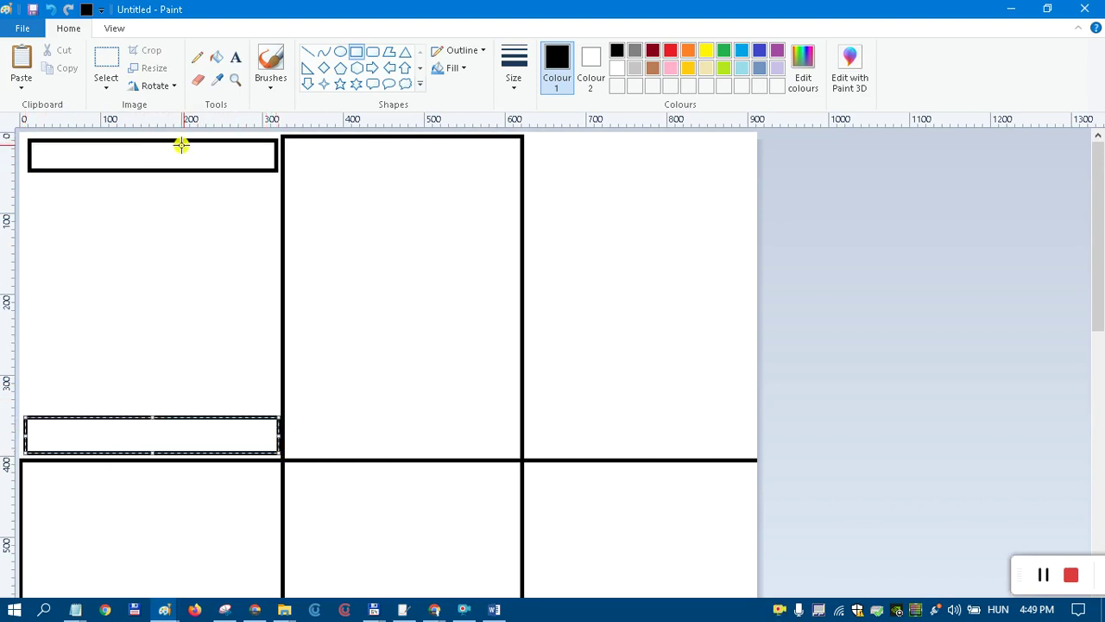
{"action": "left_click", "coordinate": [164, 172]}
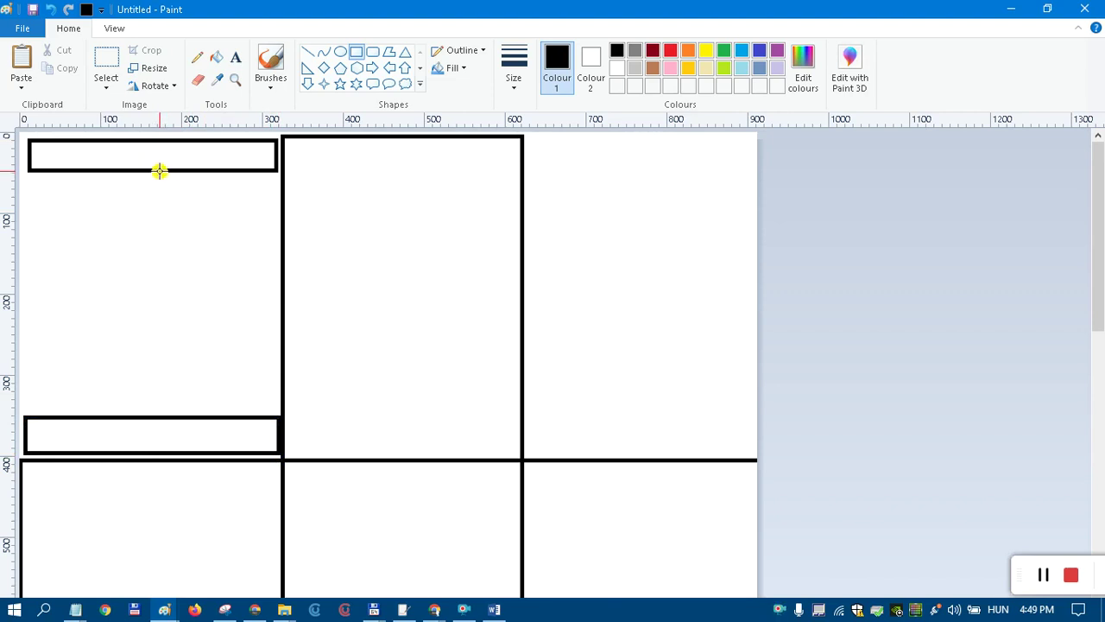
{"action": "left_click_drag", "start_coordinate": [157, 171], "coordinate": [29, 138]}
Add the upright, non-italic label '[P] print' in the first card's title box with Paint's Text tool.
{"action": "left_click", "coordinate": [235, 57]}
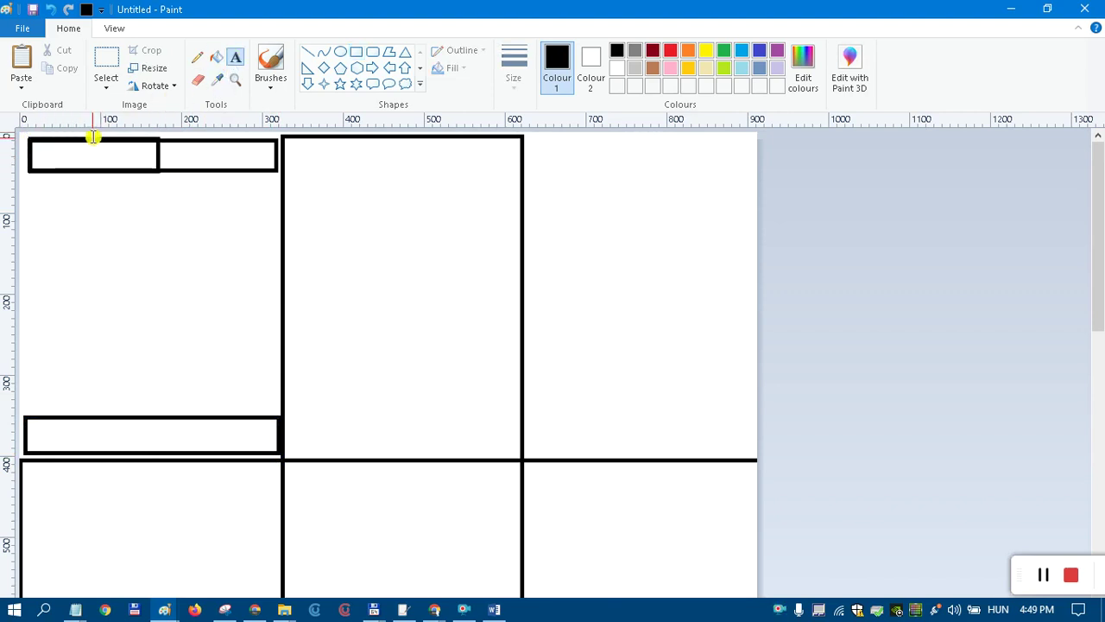
{"action": "left_click", "coordinate": [37, 145]}
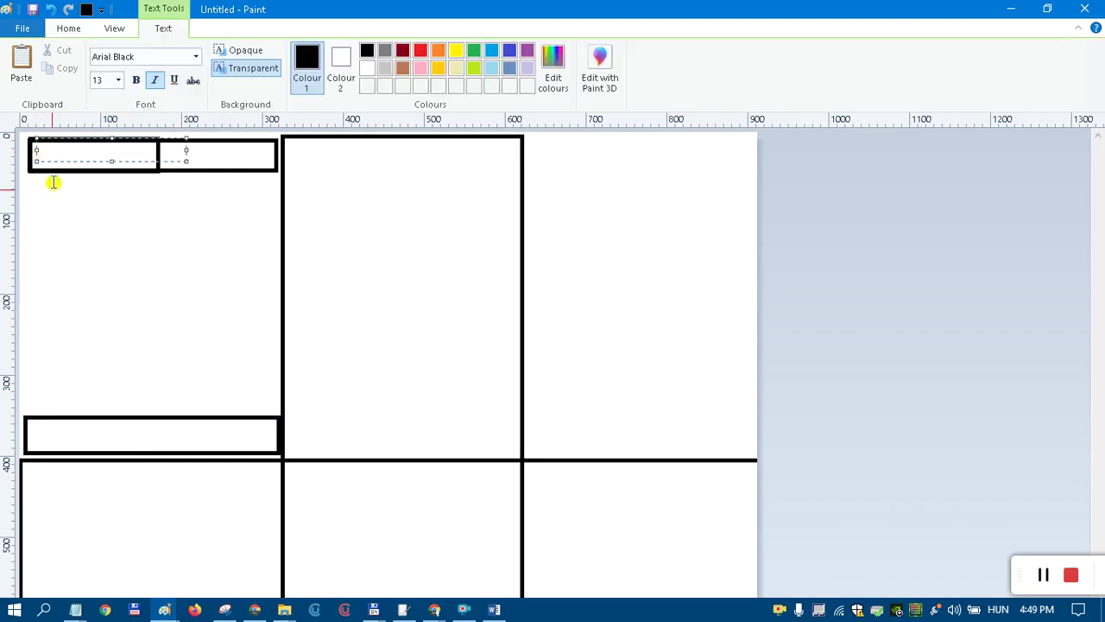
{"action": "key", "text": "ctrl+i"}
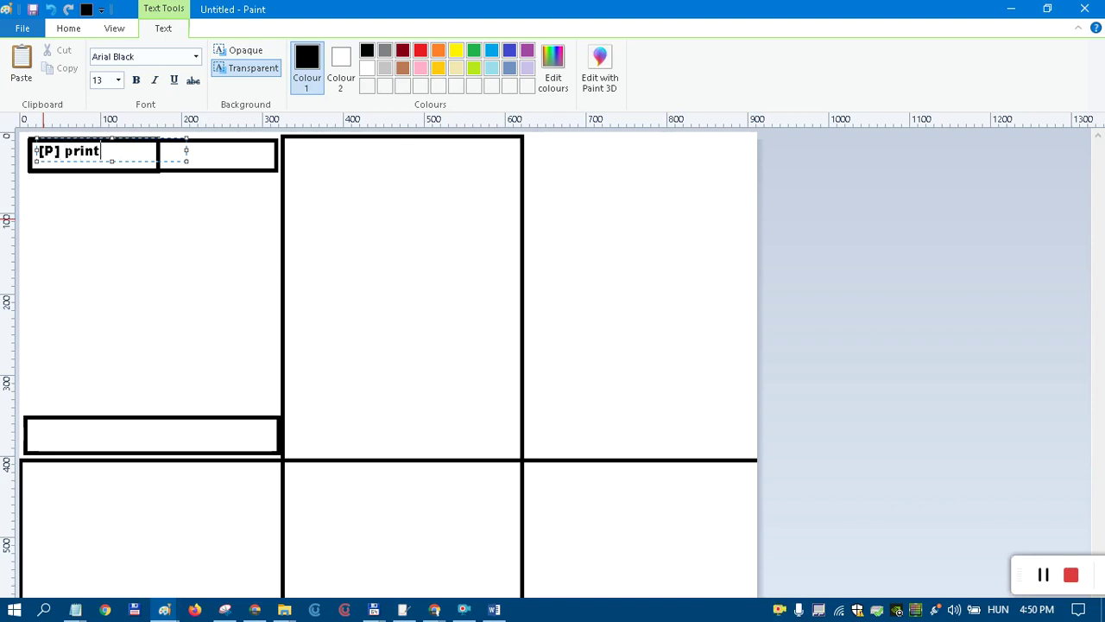
{"action": "left_click", "coordinate": [100, 253]}
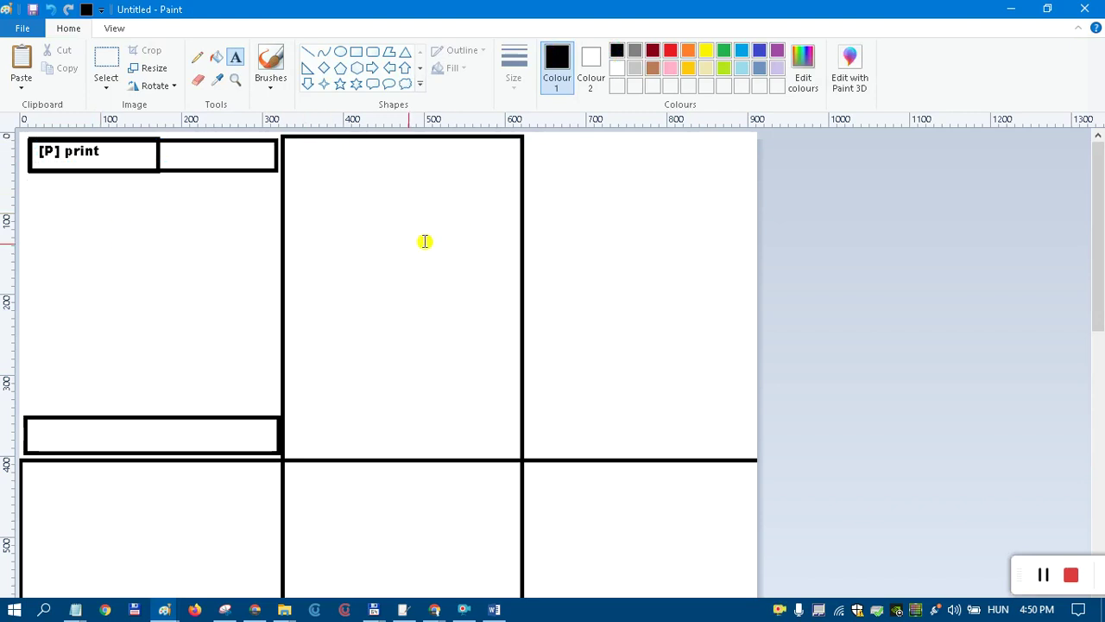
{"action": "key", "text": "alt+Tab"}
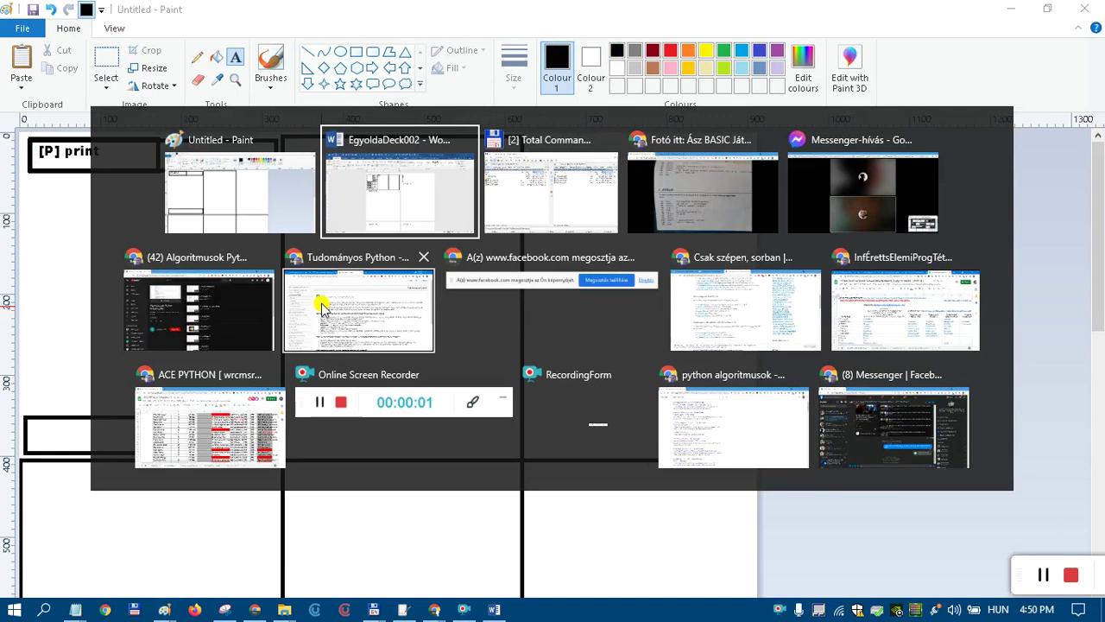
Maximize the ACE PYTHON spreadsheet window and add a new blank sheet, Sheet19.
{"action": "left_click", "coordinate": [902, 326]}
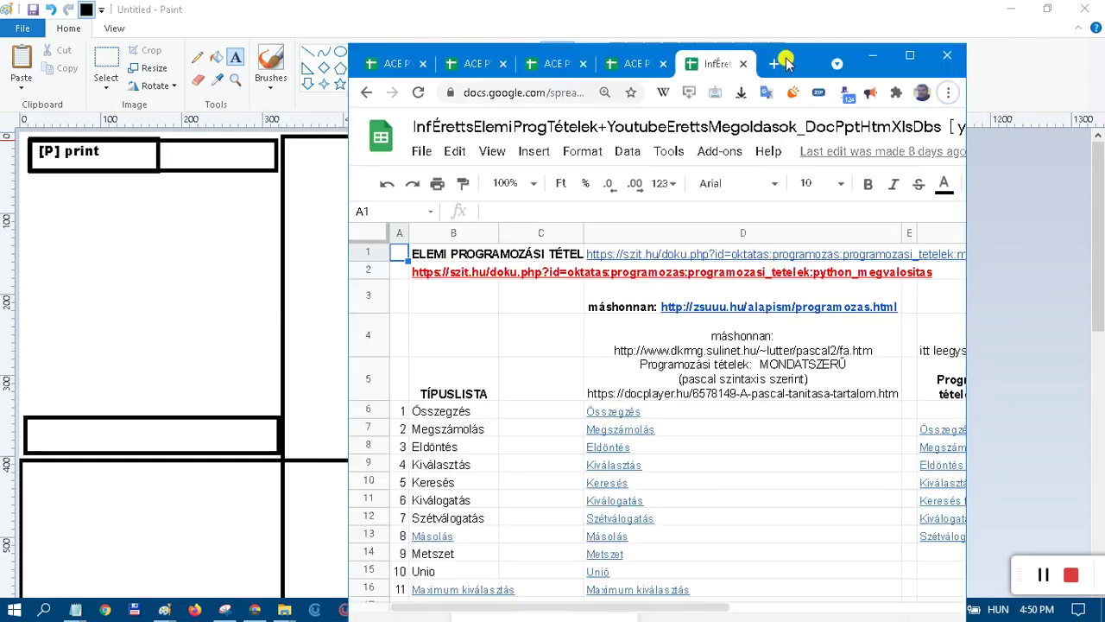
{"action": "double_click", "coordinate": [799, 58]}
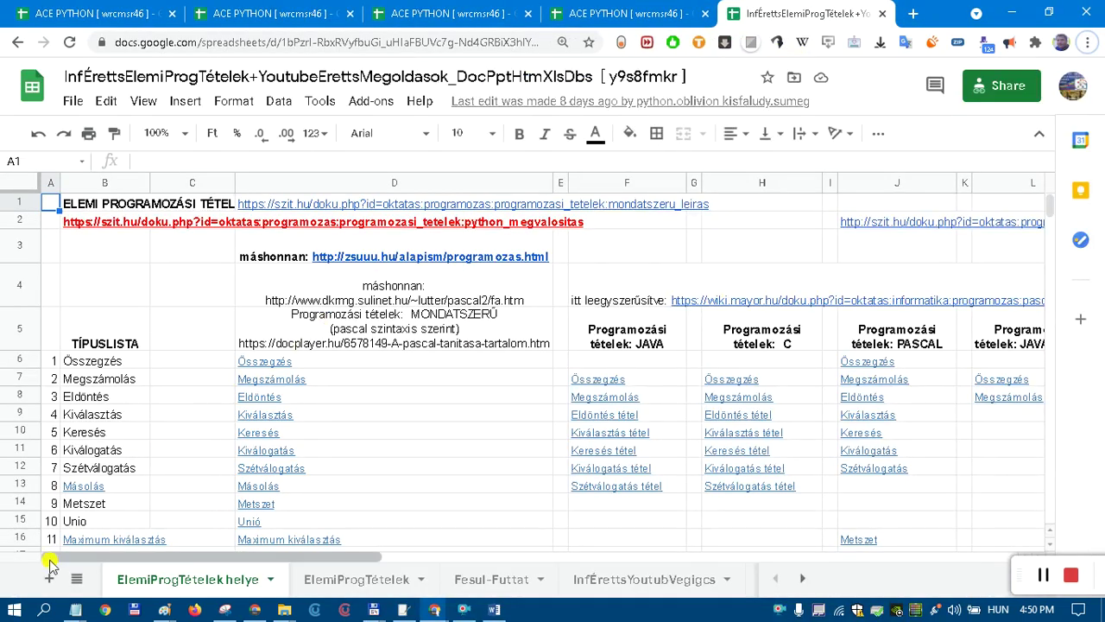
{"action": "left_click", "coordinate": [217, 16]}
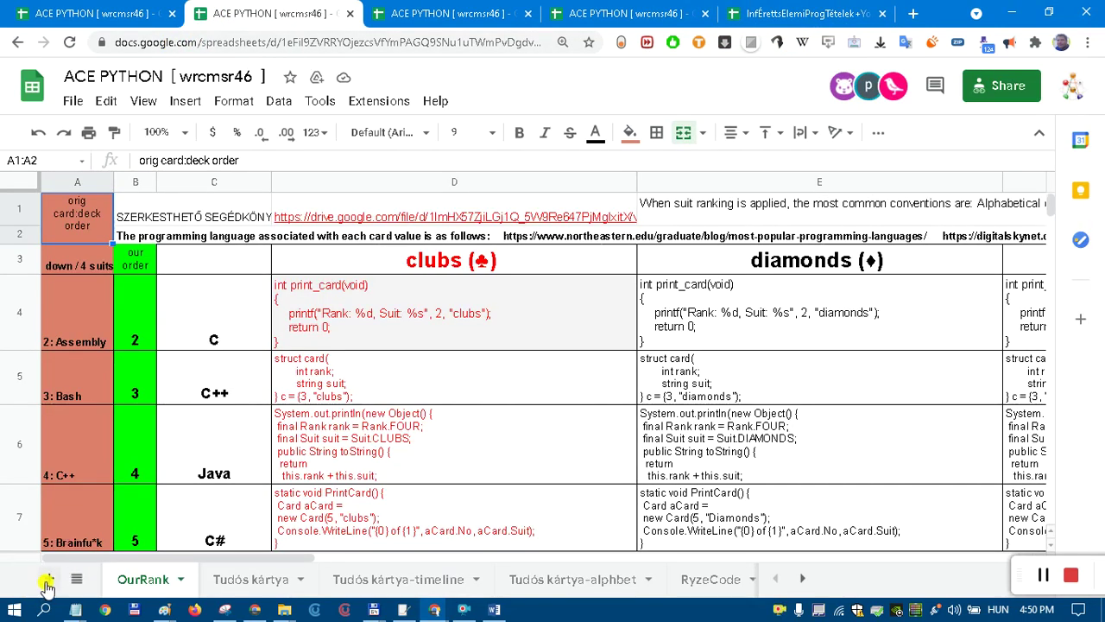
{"action": "left_click", "coordinate": [49, 578]}
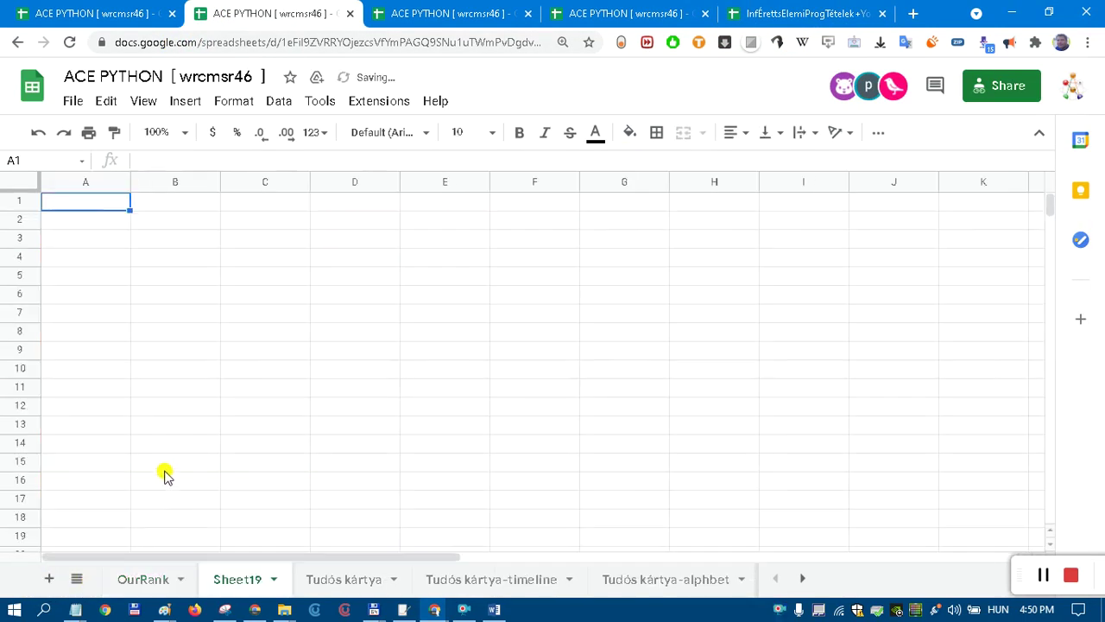
Look over the OurRank sheet, then pick RyzeCode from the all-sheets list.
{"action": "left_click", "coordinate": [136, 587]}
{"action": "scroll", "coordinate": [120, 453], "scroll_direction": "down", "scroll_amount": 10}
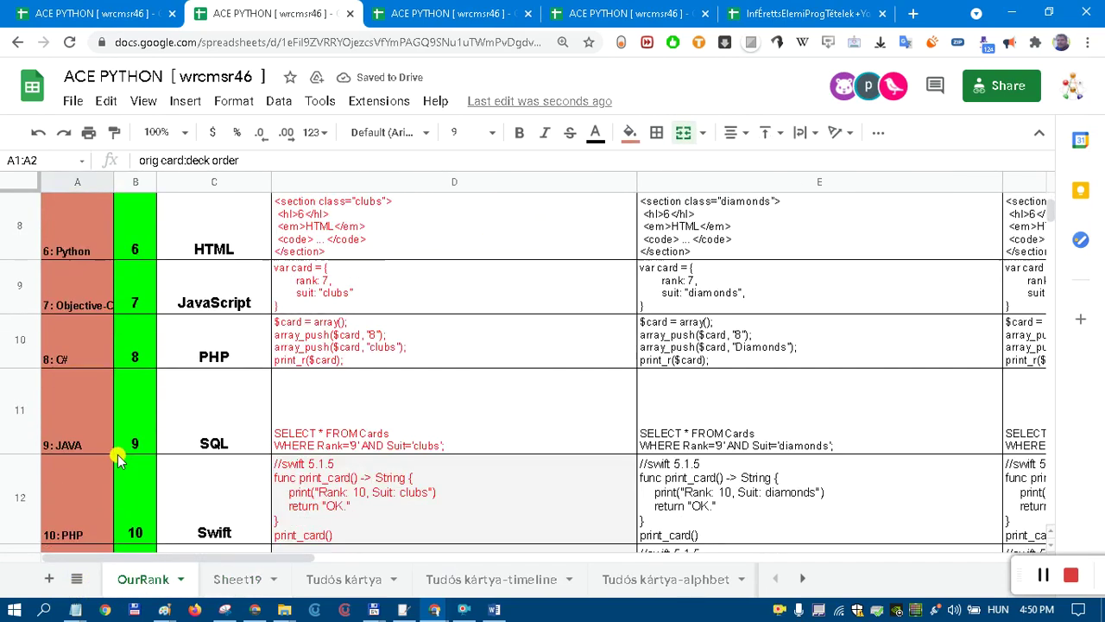
{"action": "scroll", "coordinate": [136, 452], "scroll_direction": "down", "scroll_amount": 5}
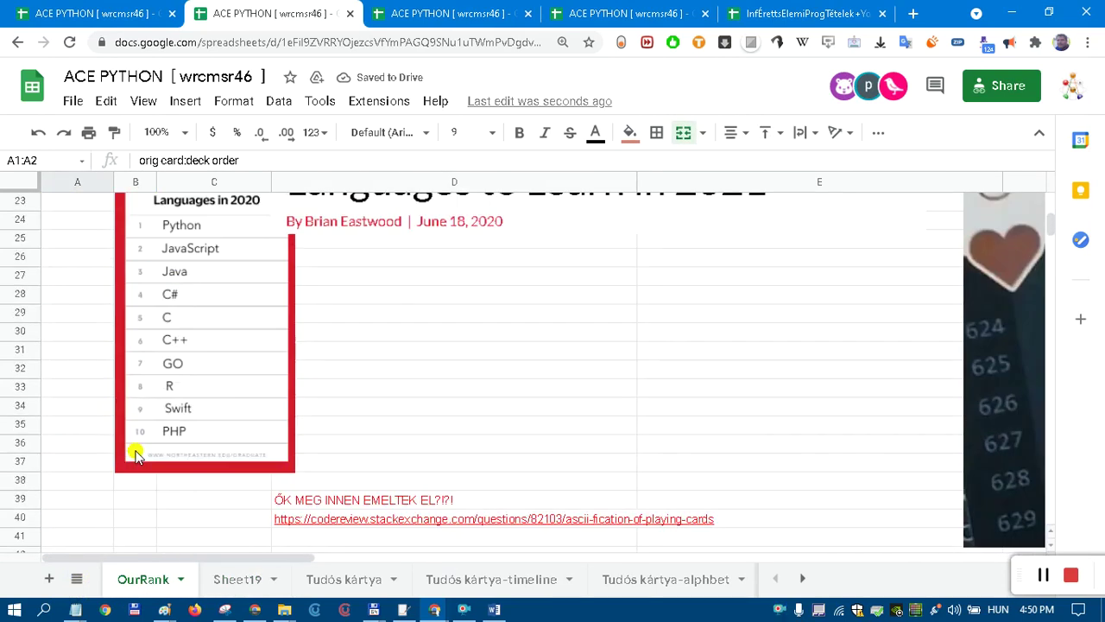
{"action": "scroll", "coordinate": [138, 449], "scroll_direction": "up", "scroll_amount": 3}
{"action": "scroll", "coordinate": [178, 503], "scroll_direction": "up", "scroll_amount": 3}
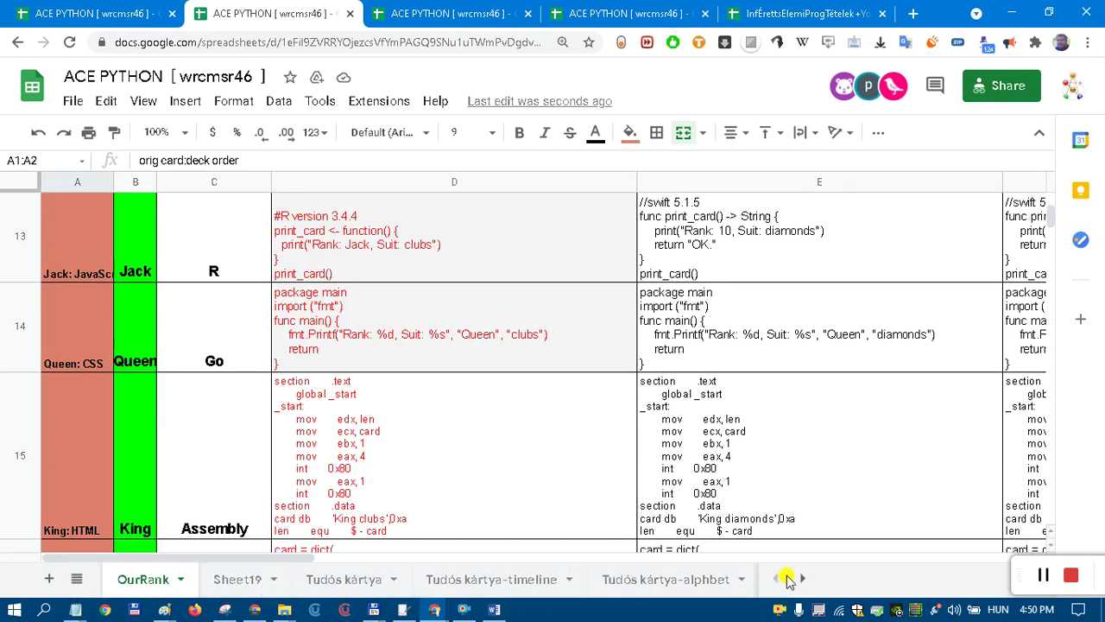
{"action": "left_click", "coordinate": [76, 579]}
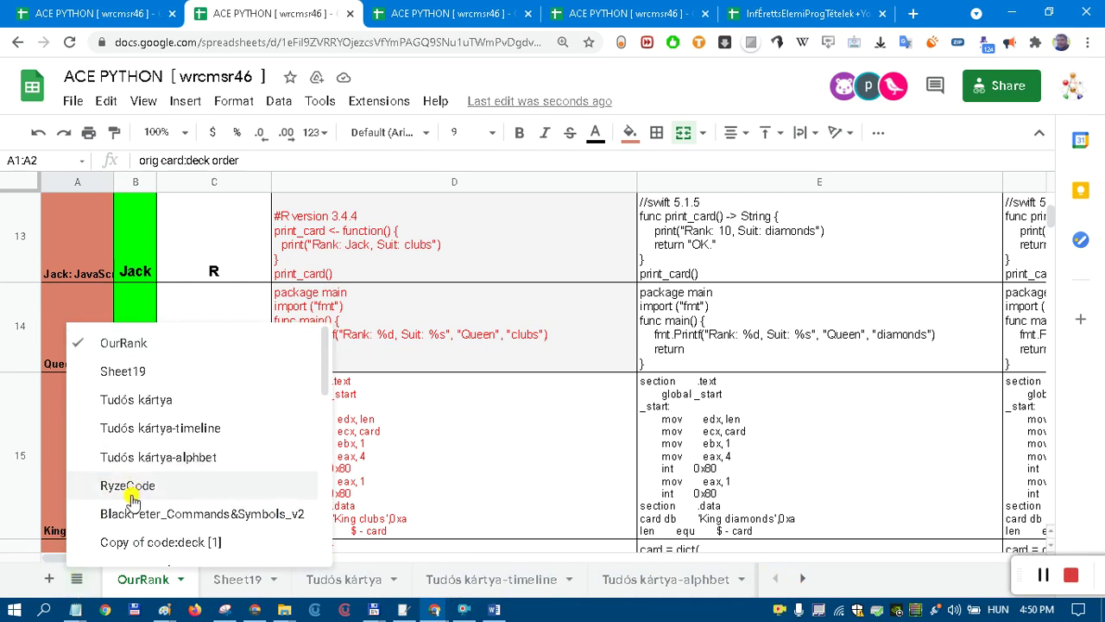
{"action": "left_click", "coordinate": [128, 487]}
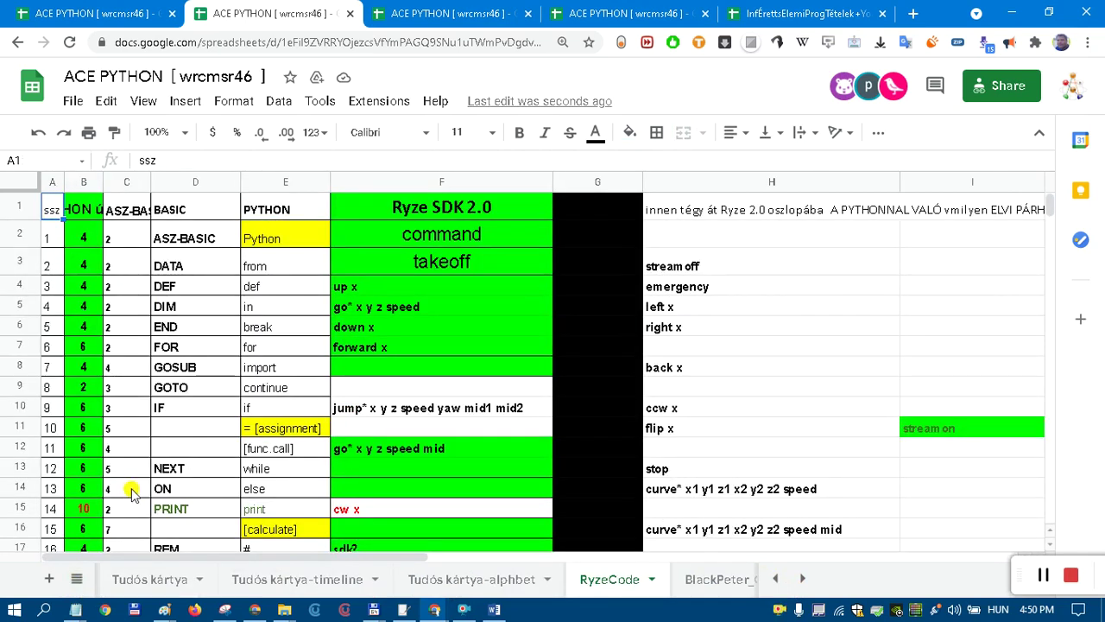
Compare the RyzeCode values in B2:B14 with the 105 total in B24.
{"action": "scroll", "coordinate": [126, 483], "scroll_direction": "down", "scroll_amount": 4}
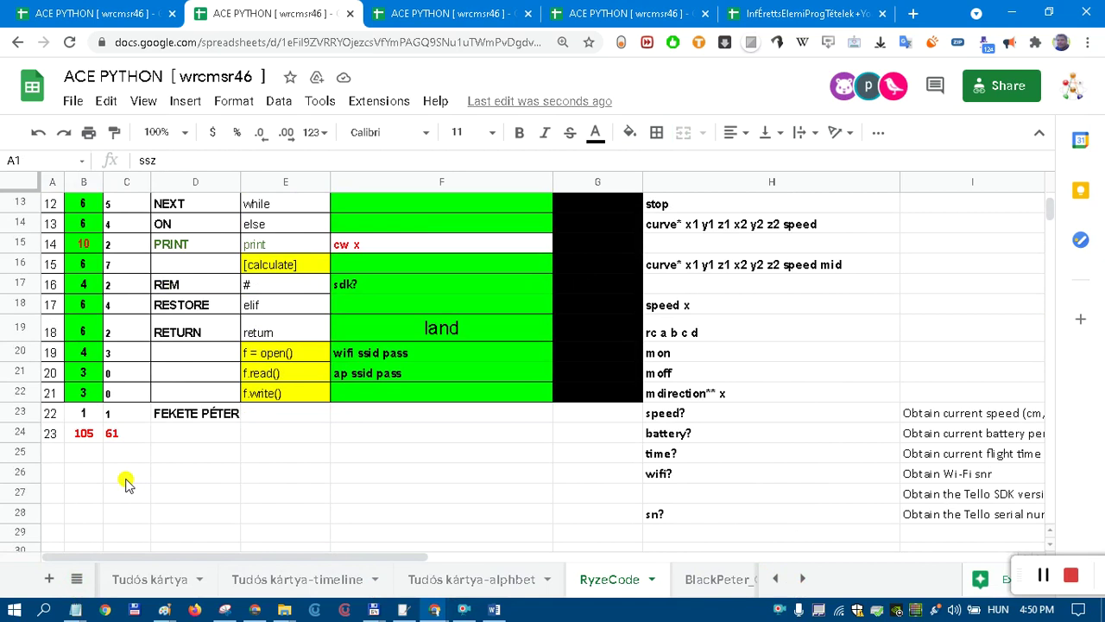
{"action": "left_click", "coordinate": [93, 442]}
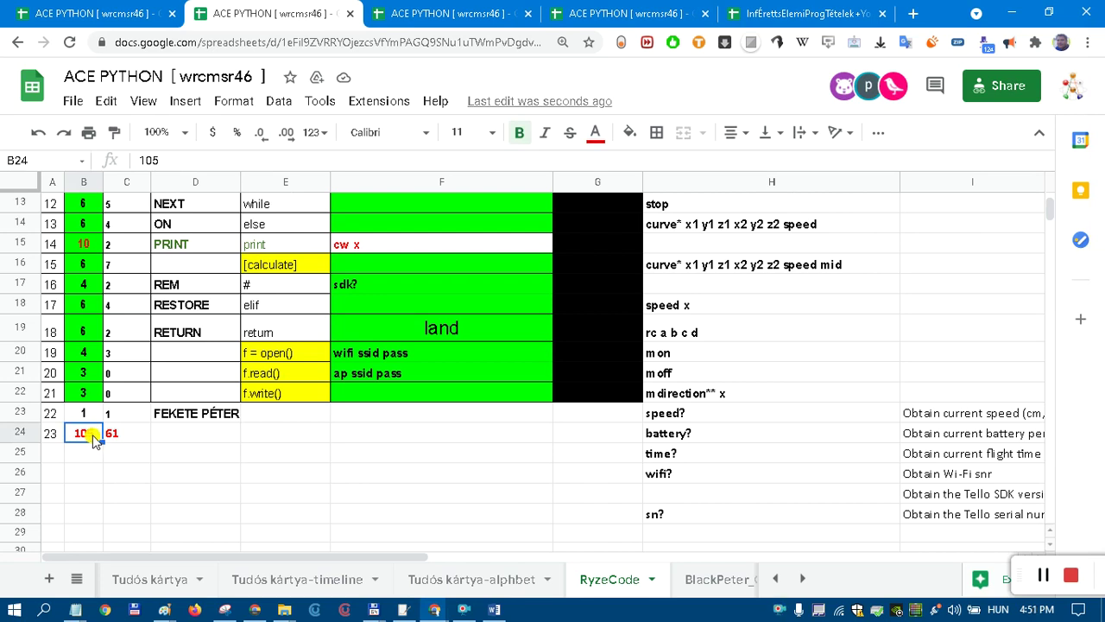
{"action": "scroll", "coordinate": [84, 406], "scroll_direction": "up", "scroll_amount": 1}
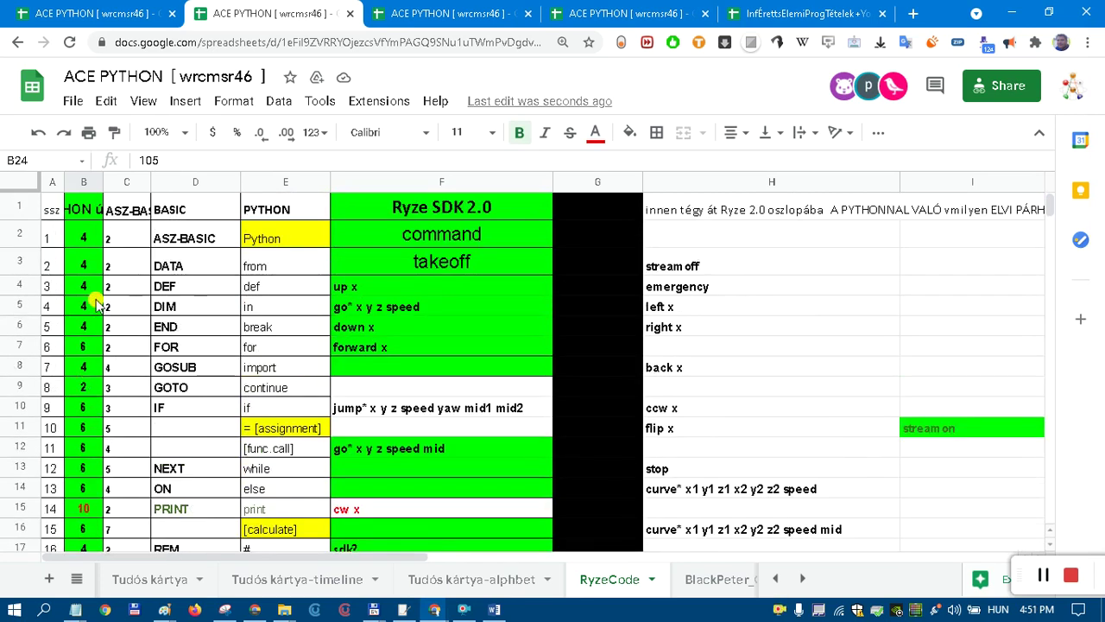
{"action": "left_click_drag", "start_coordinate": [83, 238], "coordinate": [78, 540]}
{"action": "scroll", "coordinate": [78, 541], "scroll_direction": "down", "scroll_amount": 4}
{"action": "left_click", "coordinate": [82, 433]}
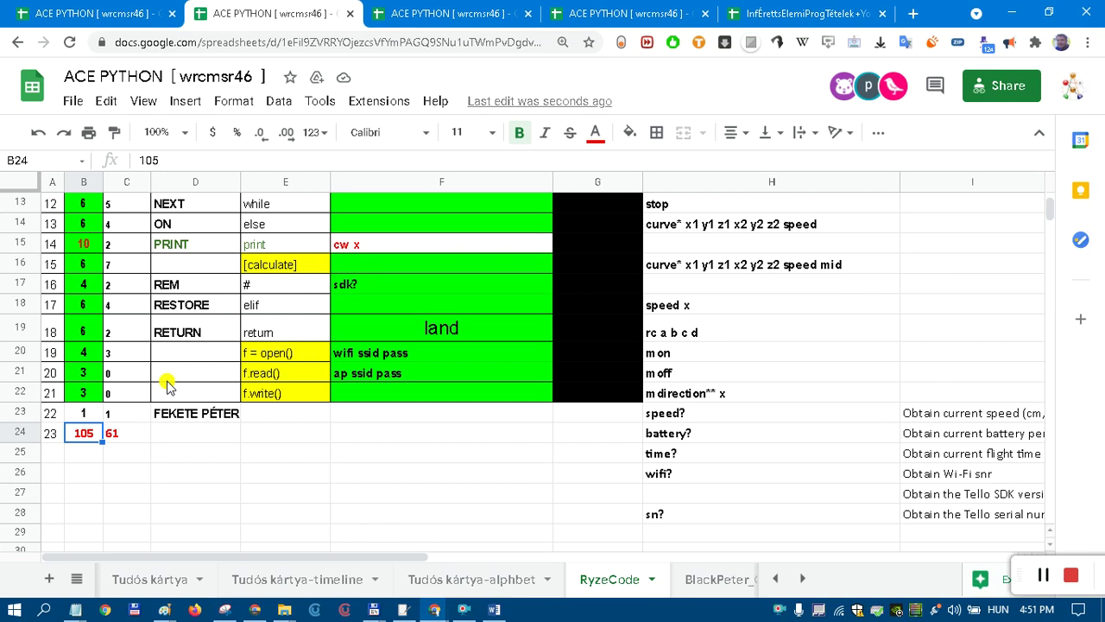
Glance at Paint, return to the spreadsheet, then bring the Google Photos window forward.
{"action": "key", "text": "alt+Tab"}
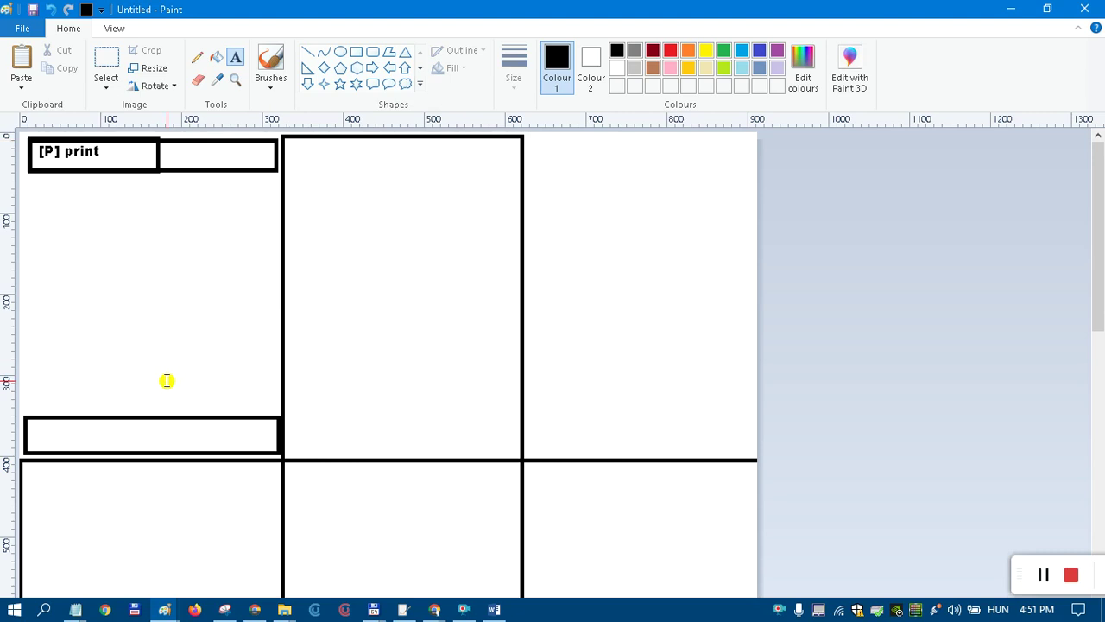
{"action": "key", "text": "alt+Tab"}
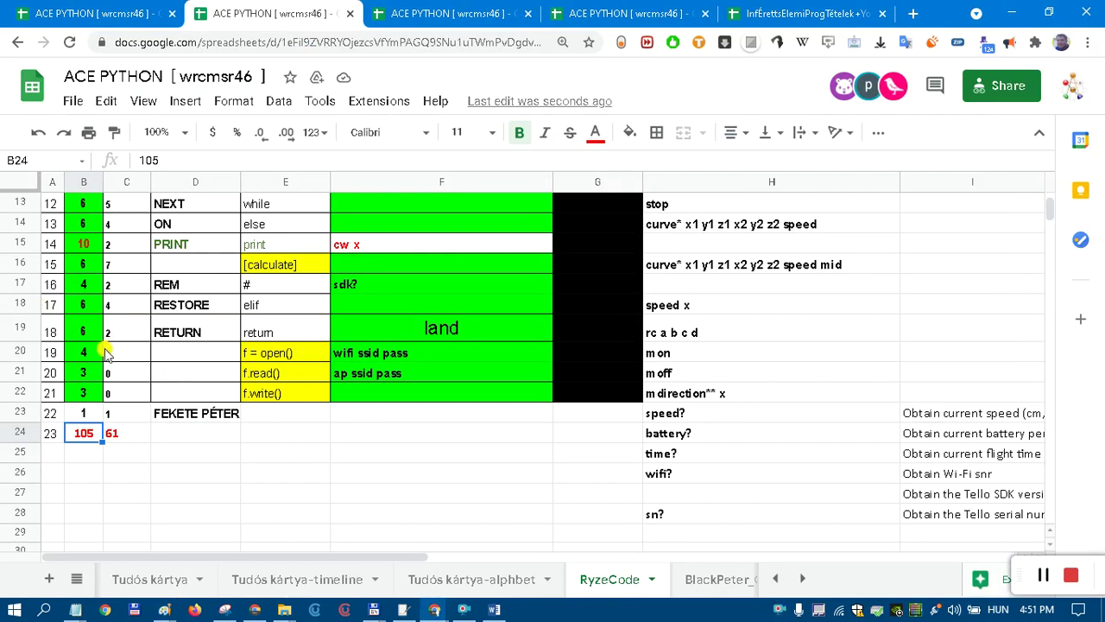
{"action": "key", "text": "alt+Tab"}
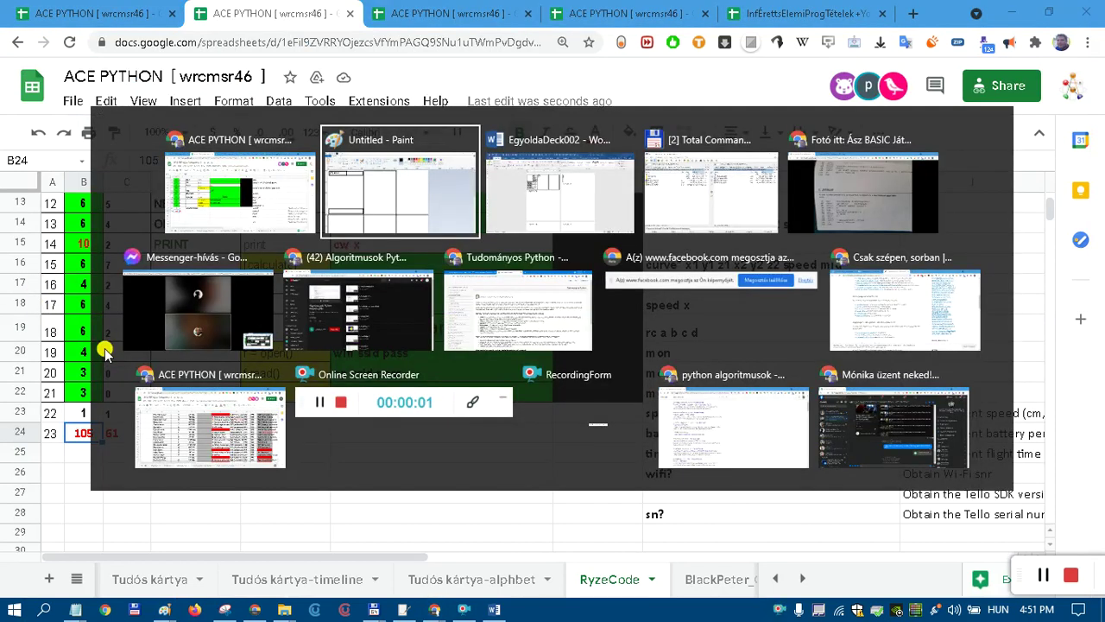
{"action": "key", "text": "alt+Tab"}
{"action": "key", "text": "alt+Tab"}
{"action": "key", "text": "alt+Tab"}
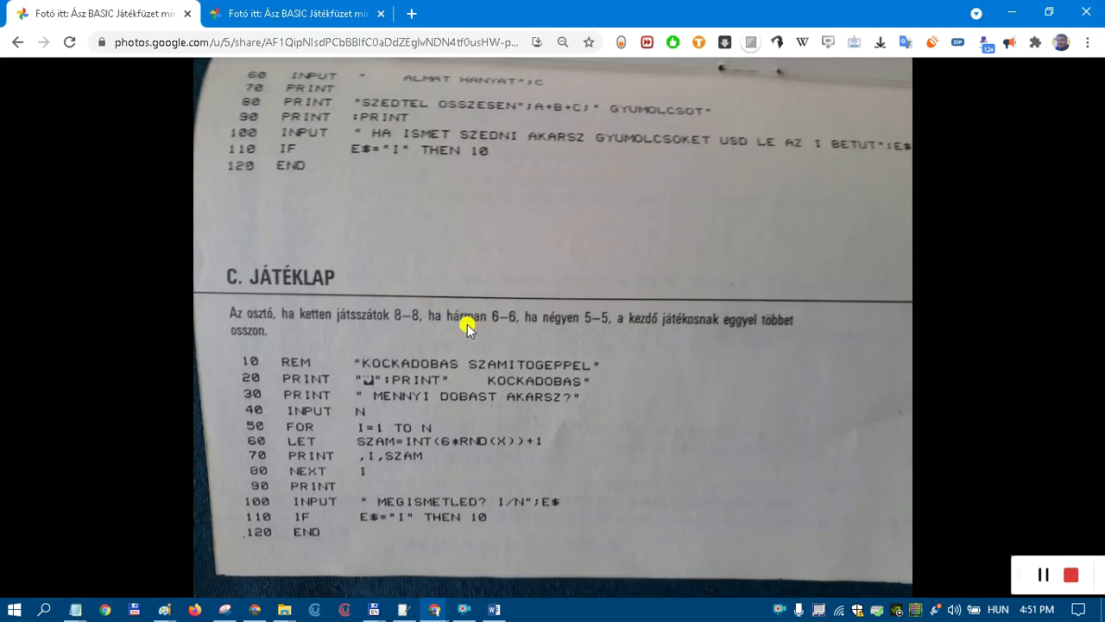
Close the extra loading photo tab and advance to the program listing photo.
{"action": "key", "text": "alt+Tab"}
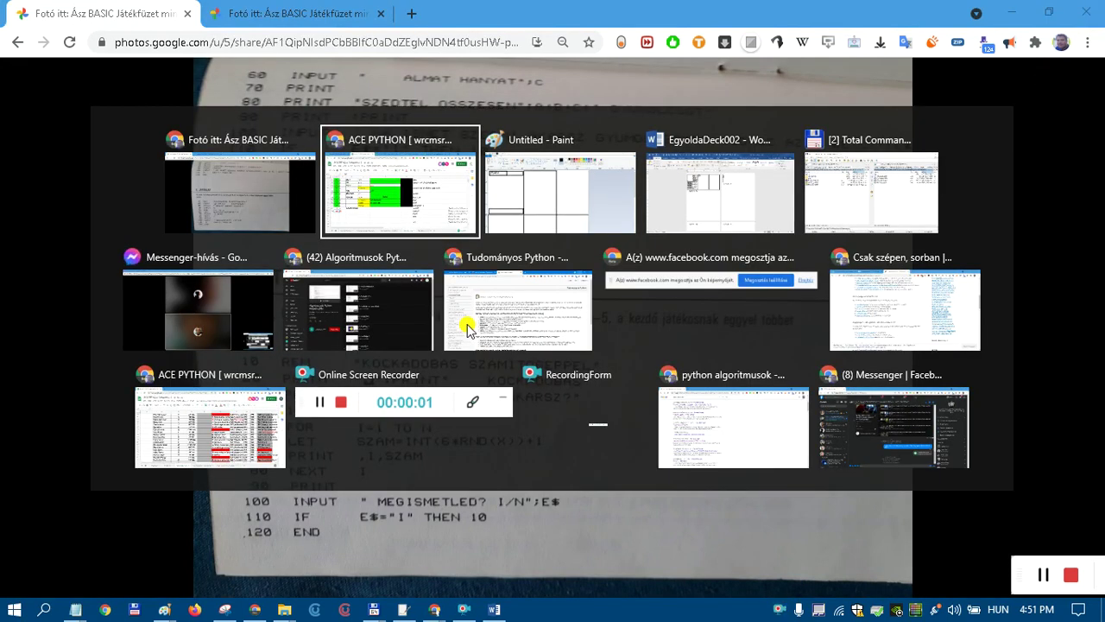
{"action": "key", "text": "Escape"}
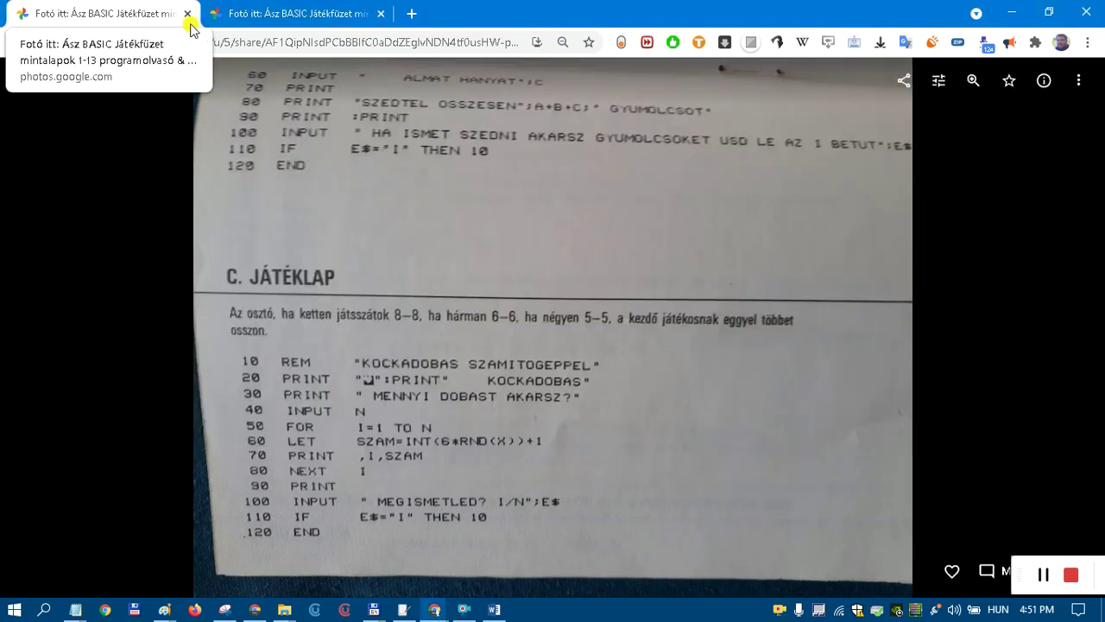
{"action": "left_click", "coordinate": [271, 16]}
{"action": "key", "text": "ctrl+w"}
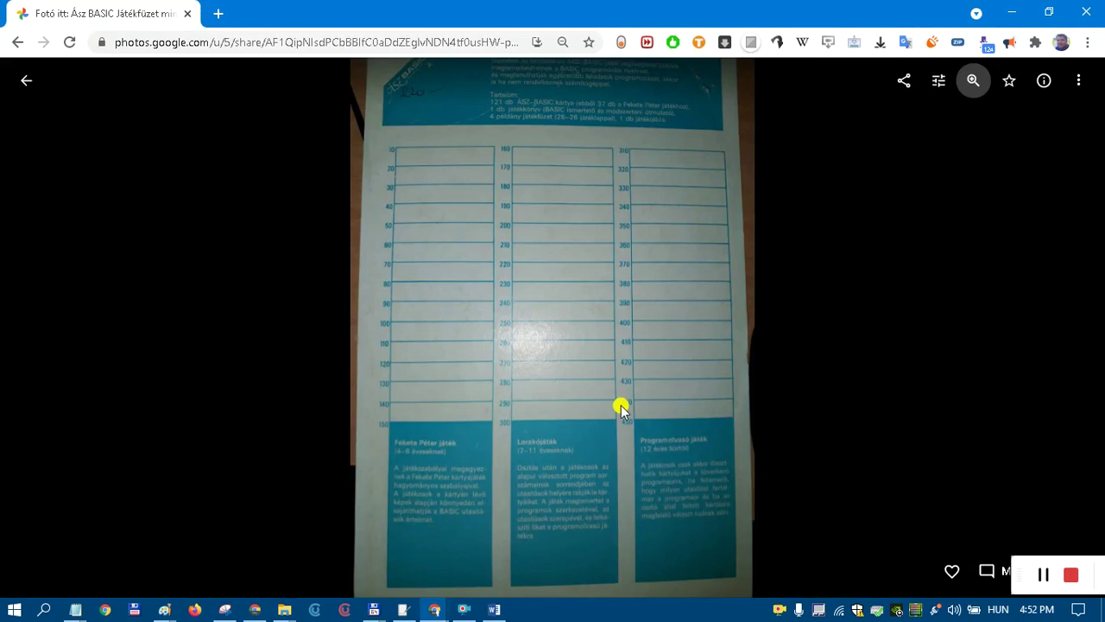
{"action": "key", "text": "Right"}
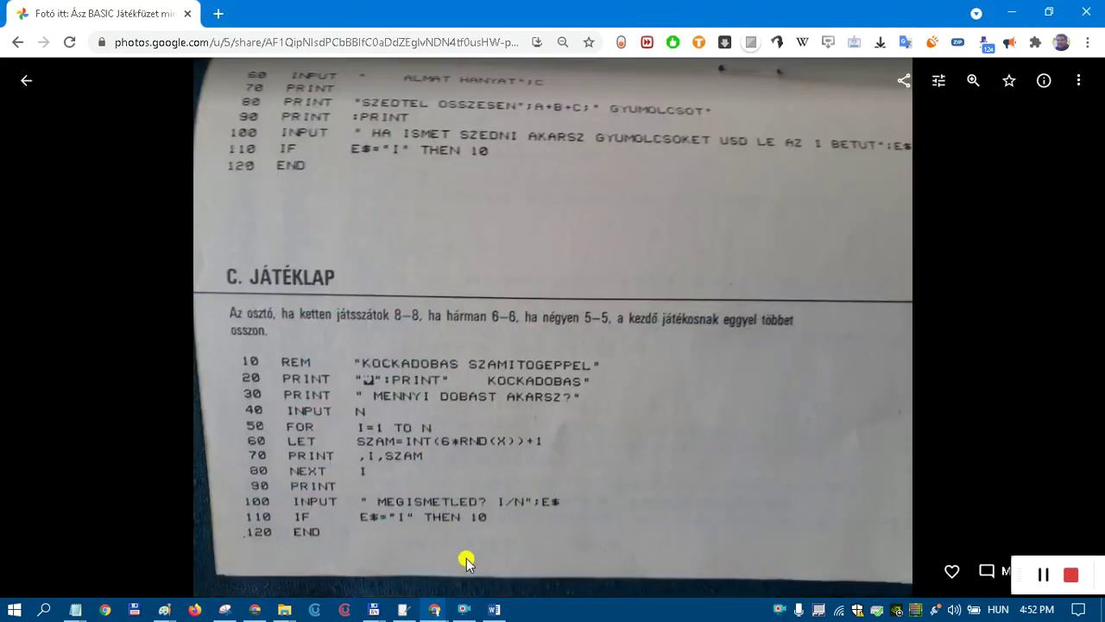
View the score-sheet photo window, then return to the ACE PYTHON spreadsheet.
{"action": "key", "text": "alt+tab"}
{"action": "left_click", "coordinate": [375, 223]}
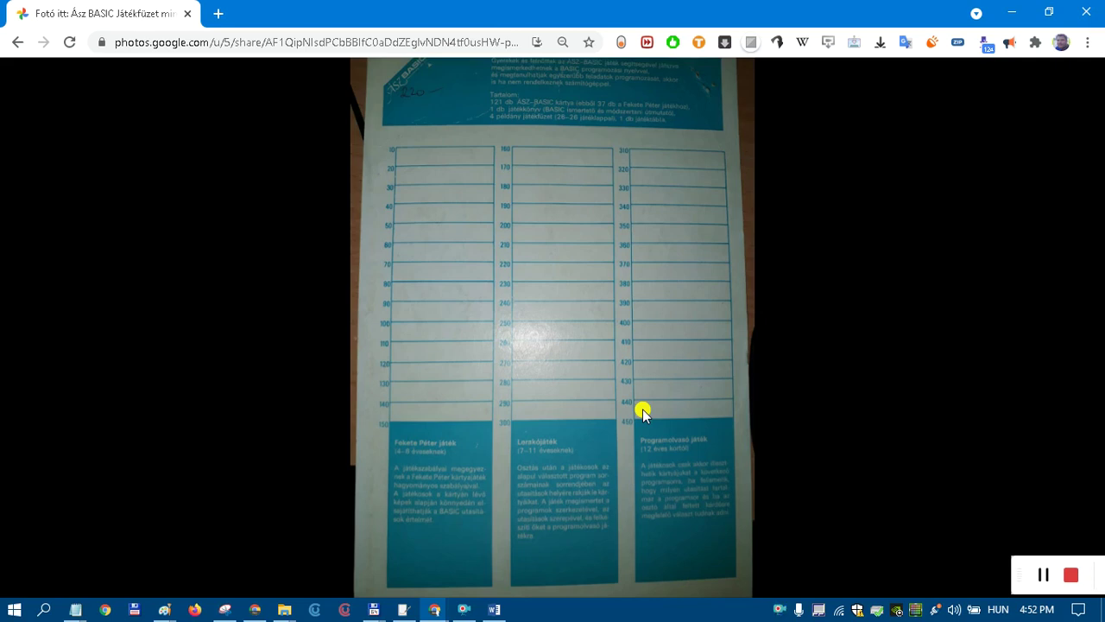
{"action": "key", "text": "alt+Tab"}
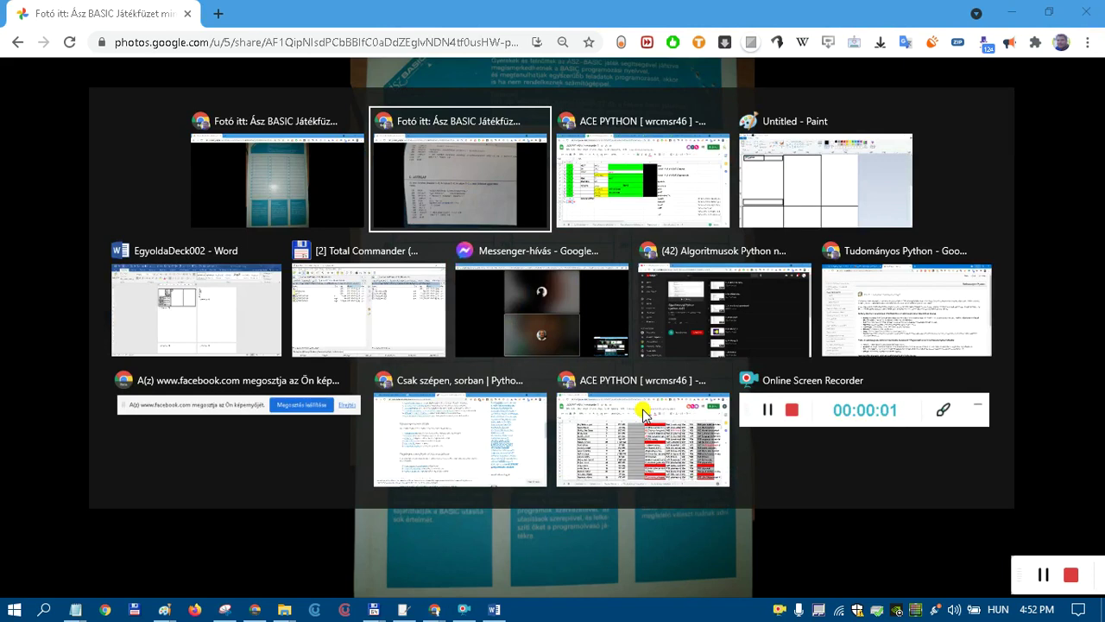
{"action": "key", "text": "Tab"}
{"action": "key", "text": "alt"}
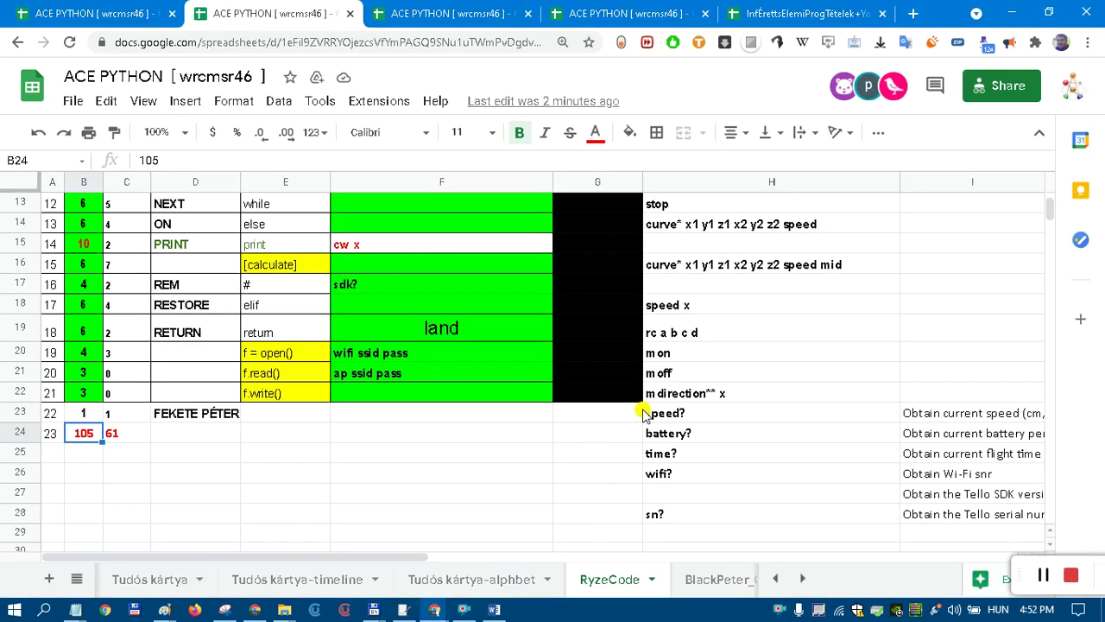
Move RyzeCode to the front of the sheet tabs, then delete the Copy of Sheet19.
{"action": "left_click", "coordinate": [505, 581]}
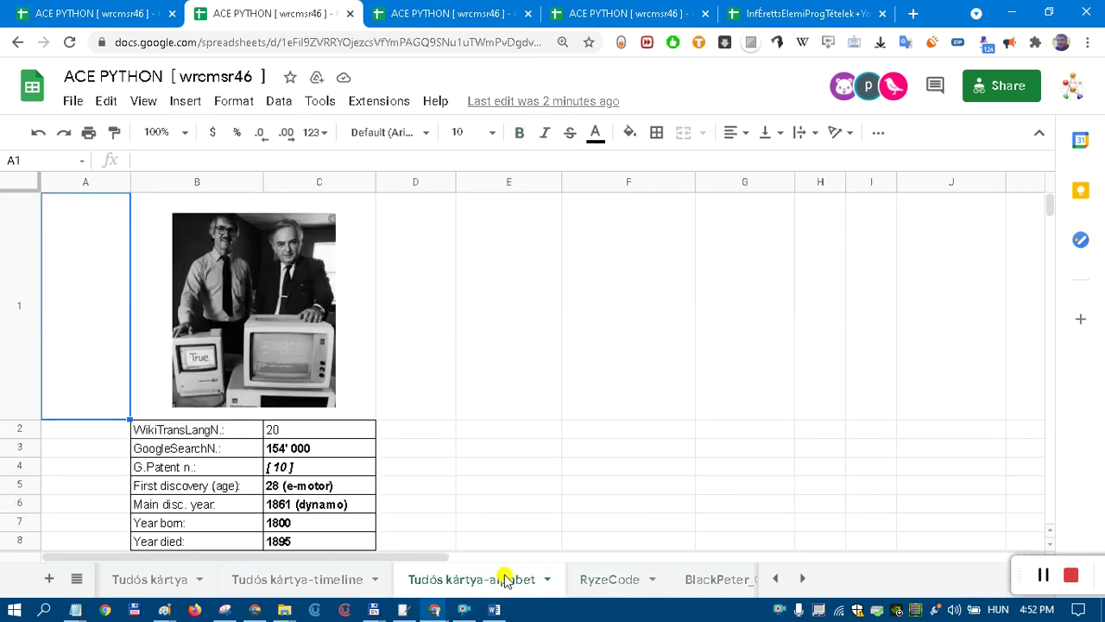
{"action": "left_click_drag", "start_coordinate": [603, 587], "coordinate": [147, 573]}
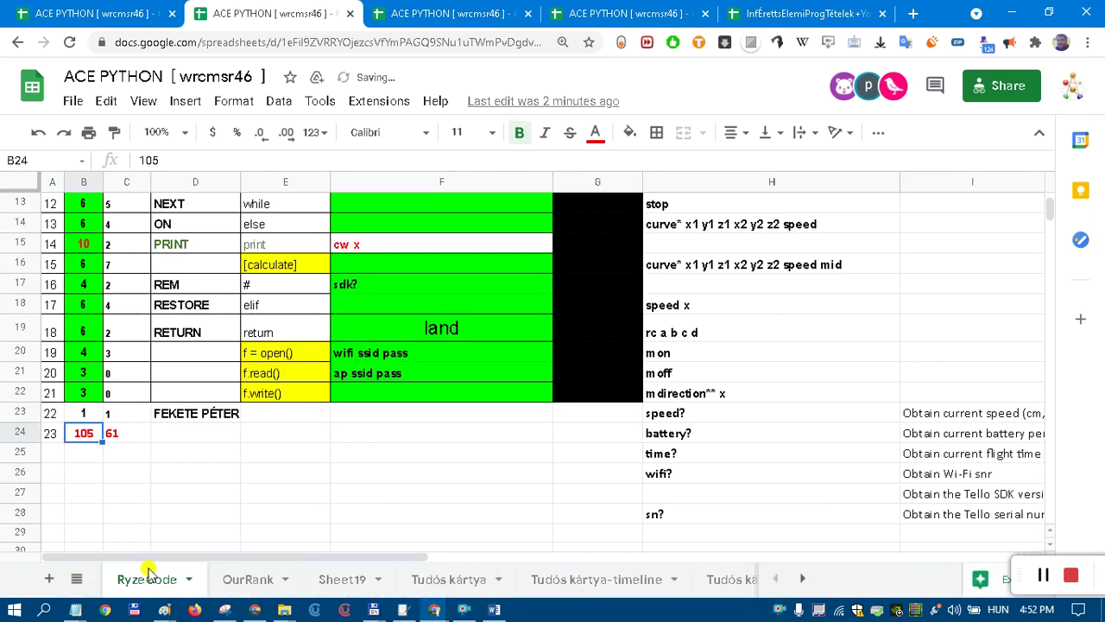
{"action": "left_click", "coordinate": [381, 584]}
{"action": "left_click", "coordinate": [380, 580]}
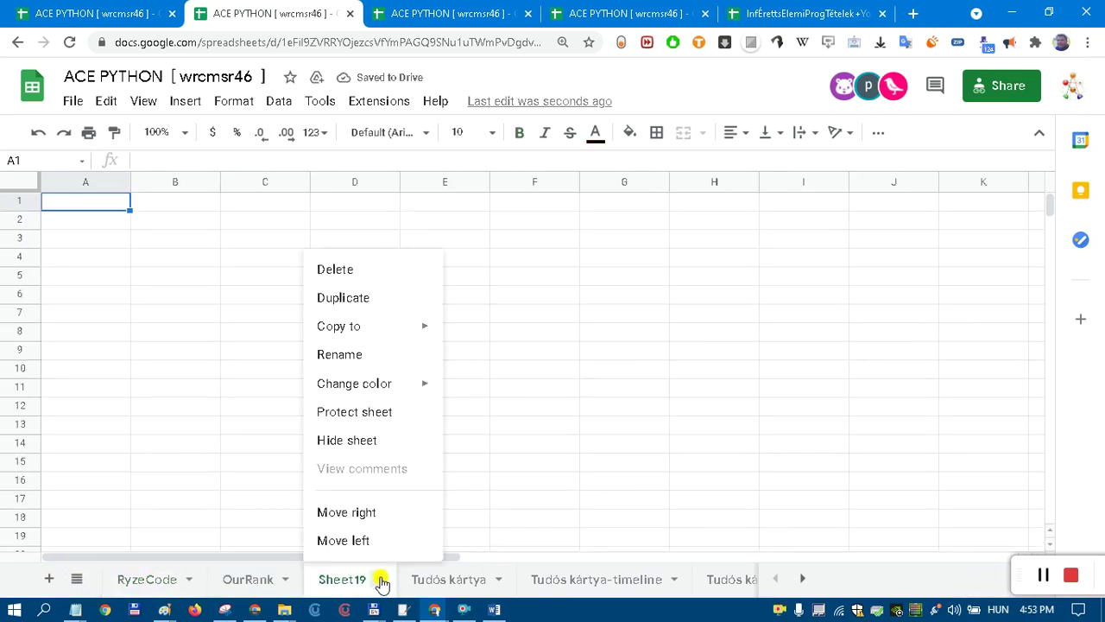
{"action": "left_click", "coordinate": [369, 299]}
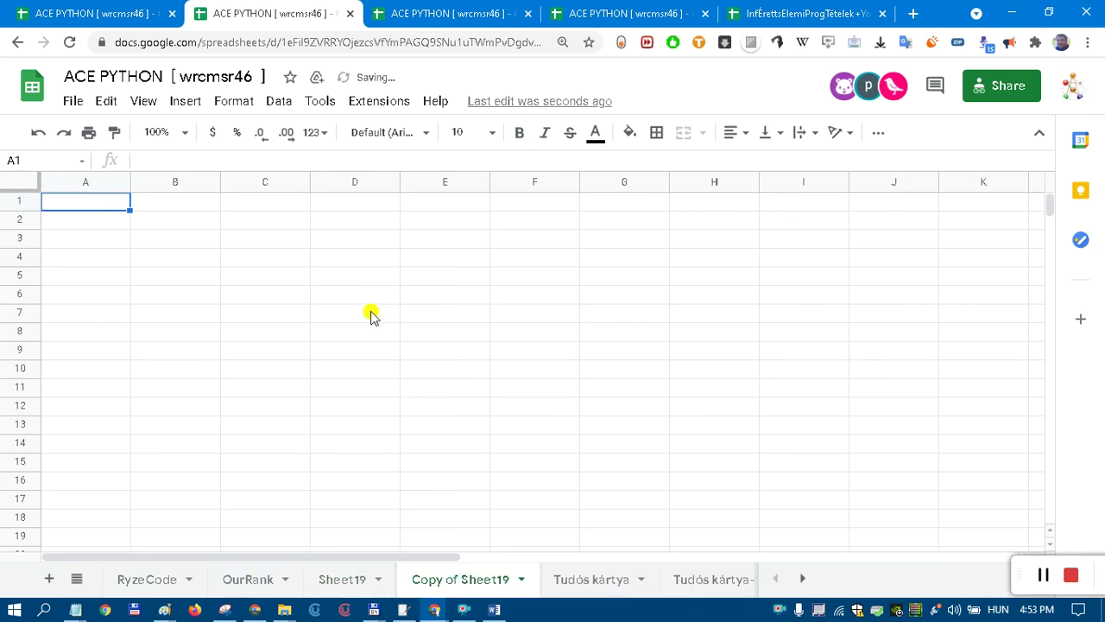
{"action": "left_click", "coordinate": [519, 579]}
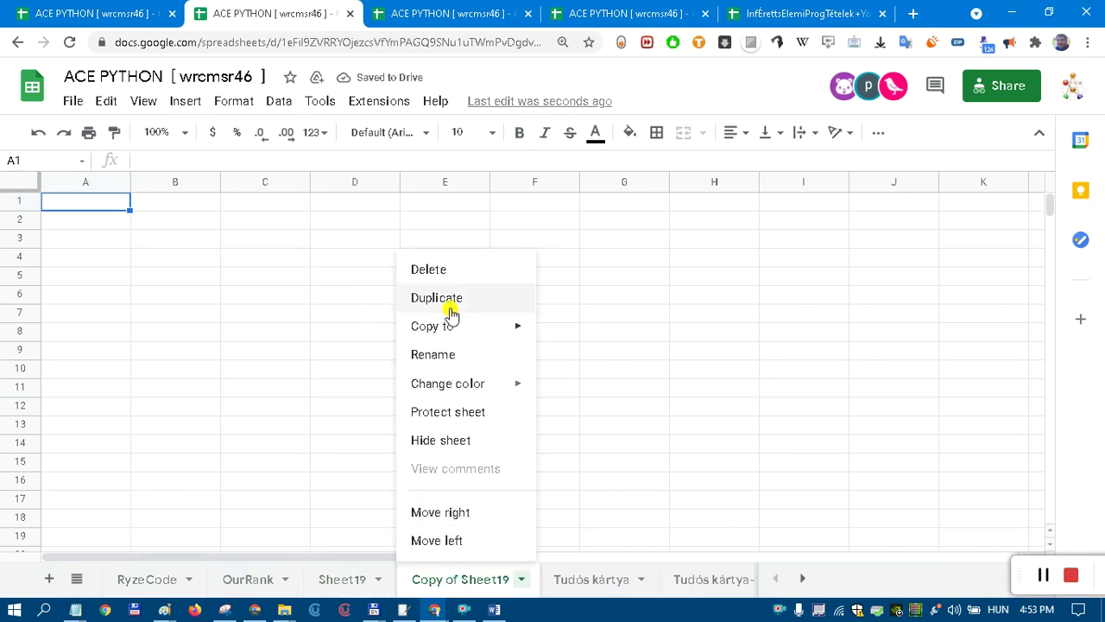
{"action": "left_click", "coordinate": [420, 268]}
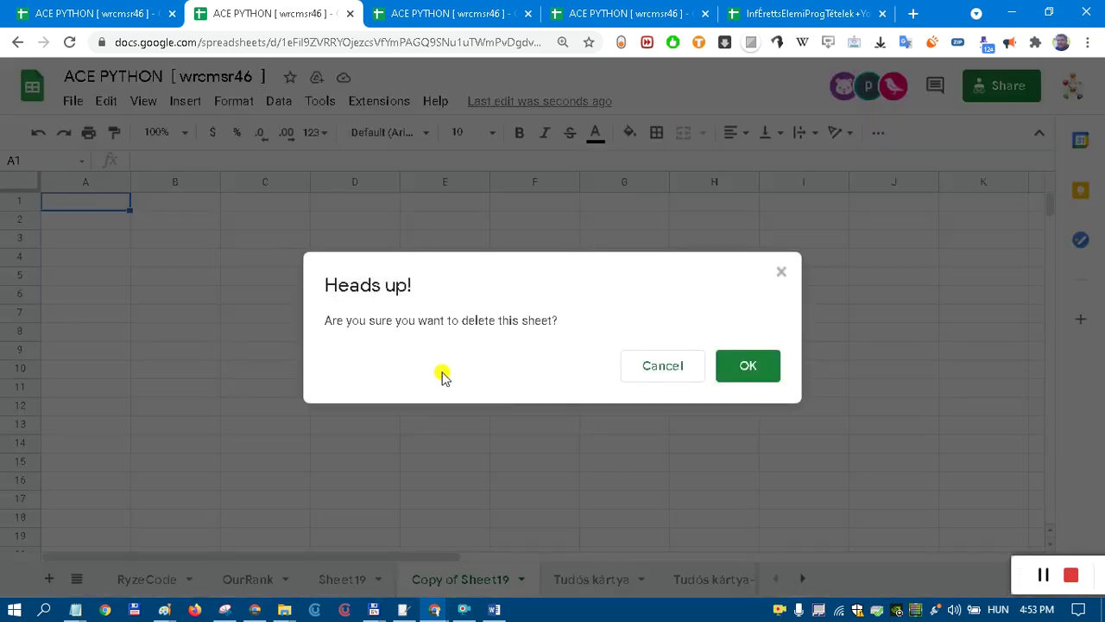
{"action": "left_click", "coordinate": [726, 368]}
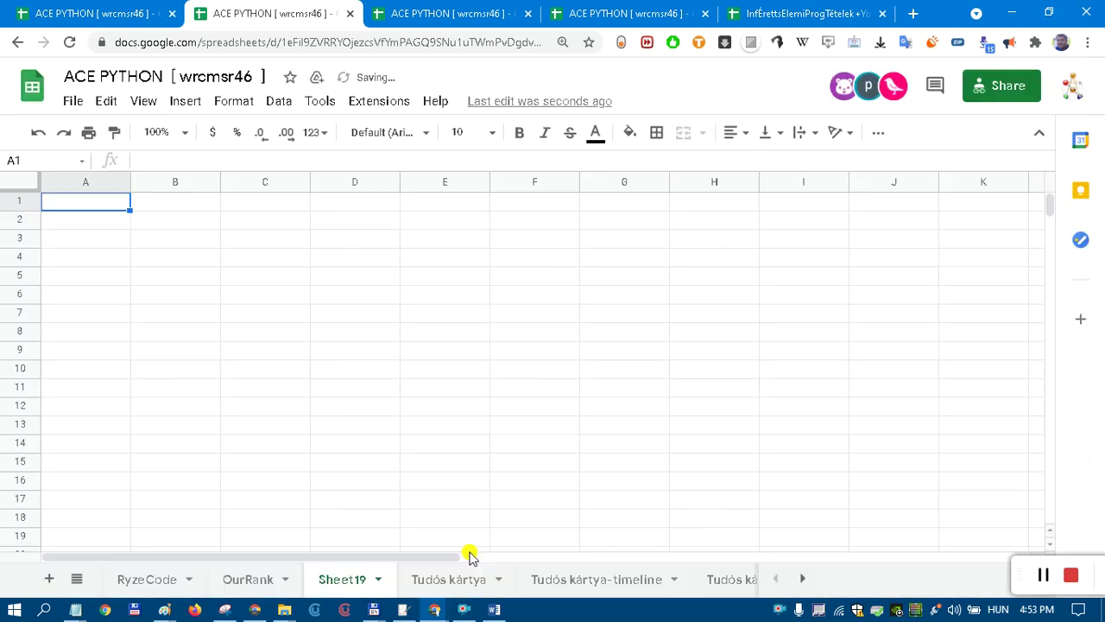
Delete a second Copy of Sheet19, then delete Sheet19 itself.
{"action": "left_click", "coordinate": [380, 580]}
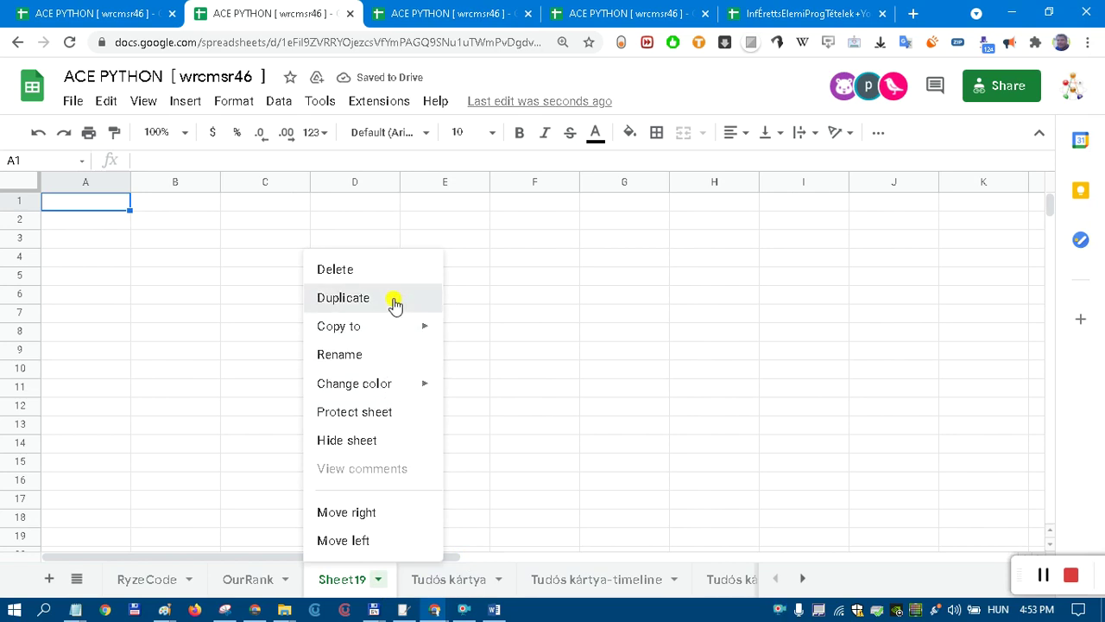
{"action": "left_click", "coordinate": [393, 300]}
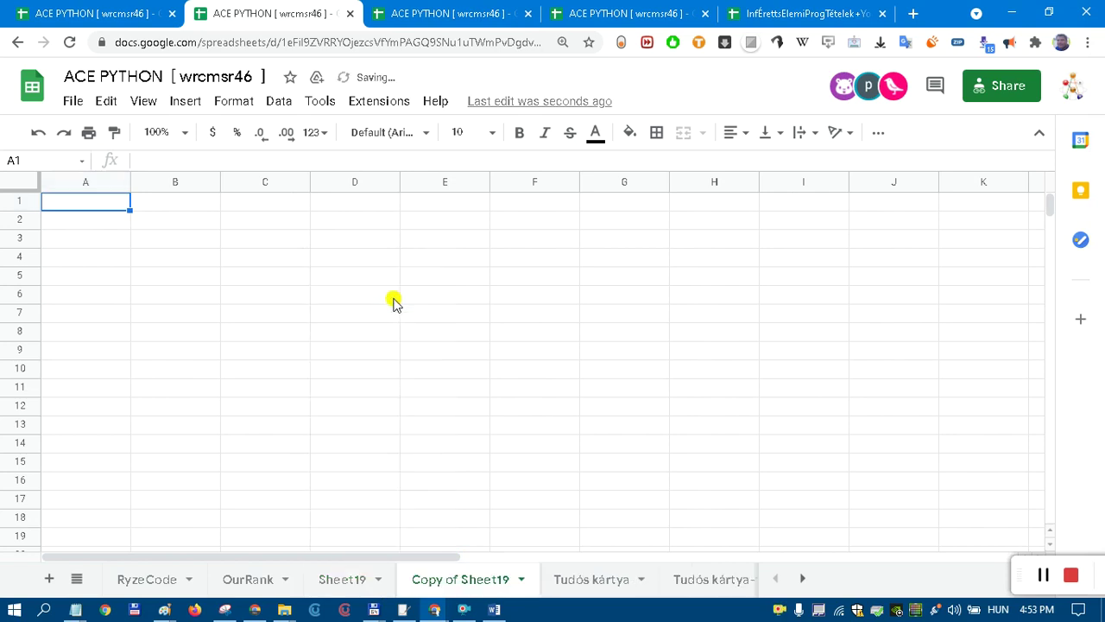
{"action": "left_click", "coordinate": [520, 579]}
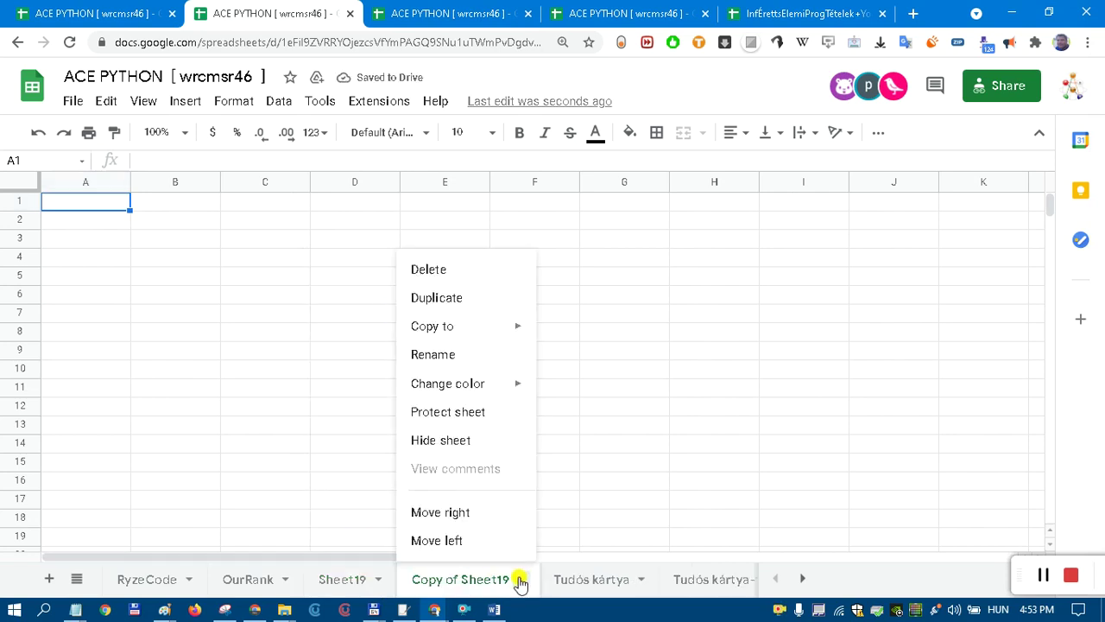
{"action": "left_click", "coordinate": [432, 269]}
{"action": "key", "text": "Return"}
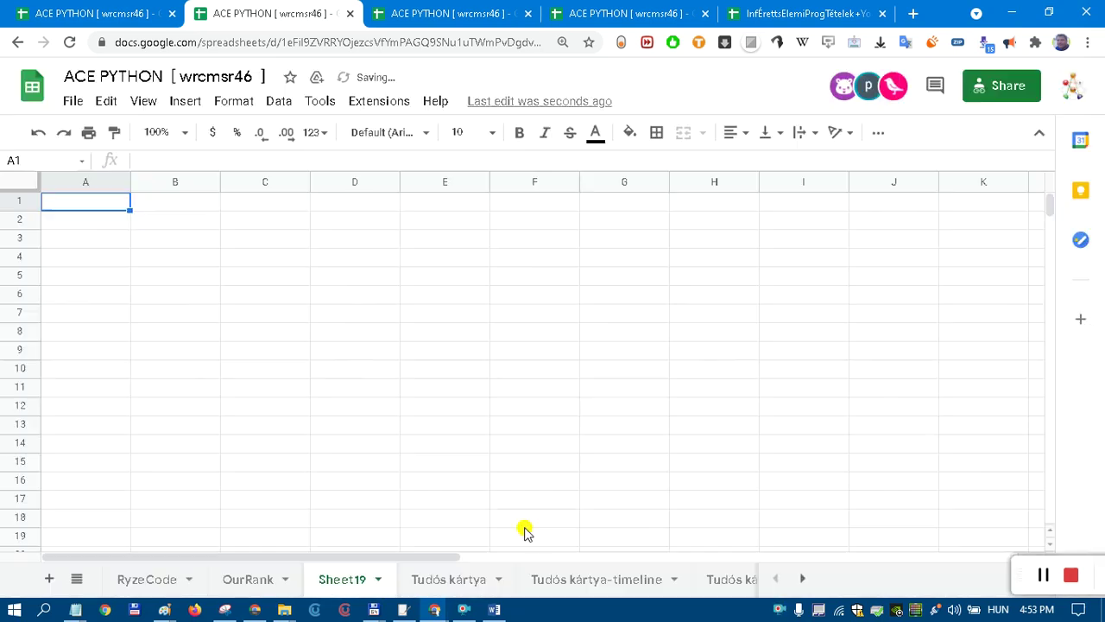
{"action": "left_click", "coordinate": [384, 580]}
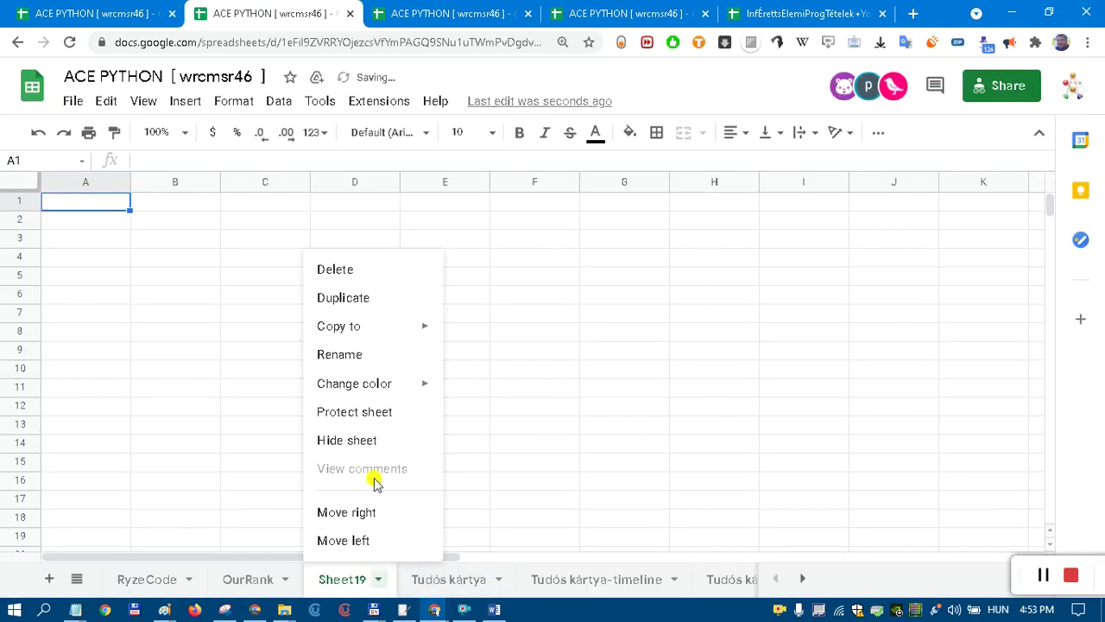
{"action": "left_click", "coordinate": [350, 271]}
{"action": "left_click", "coordinate": [746, 371]}
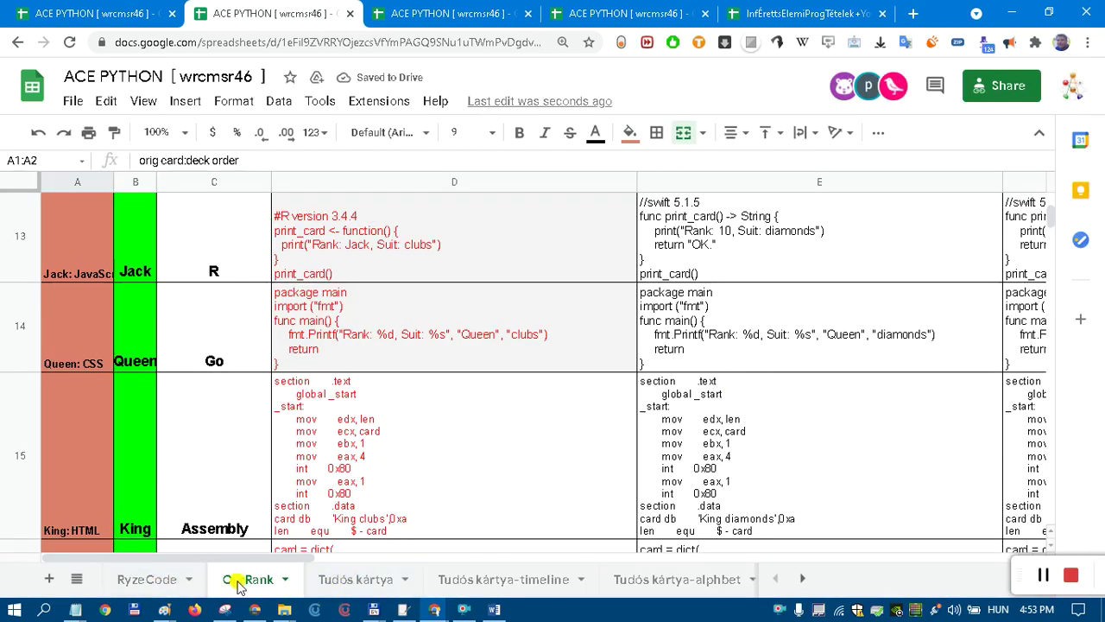
Open Tudós kártya-timeline, review the last inventor names, and move its tab before Tudós kártya.
{"action": "left_click", "coordinate": [486, 580]}
{"action": "scroll", "coordinate": [191, 411], "scroll_direction": "down", "scroll_amount": 11}
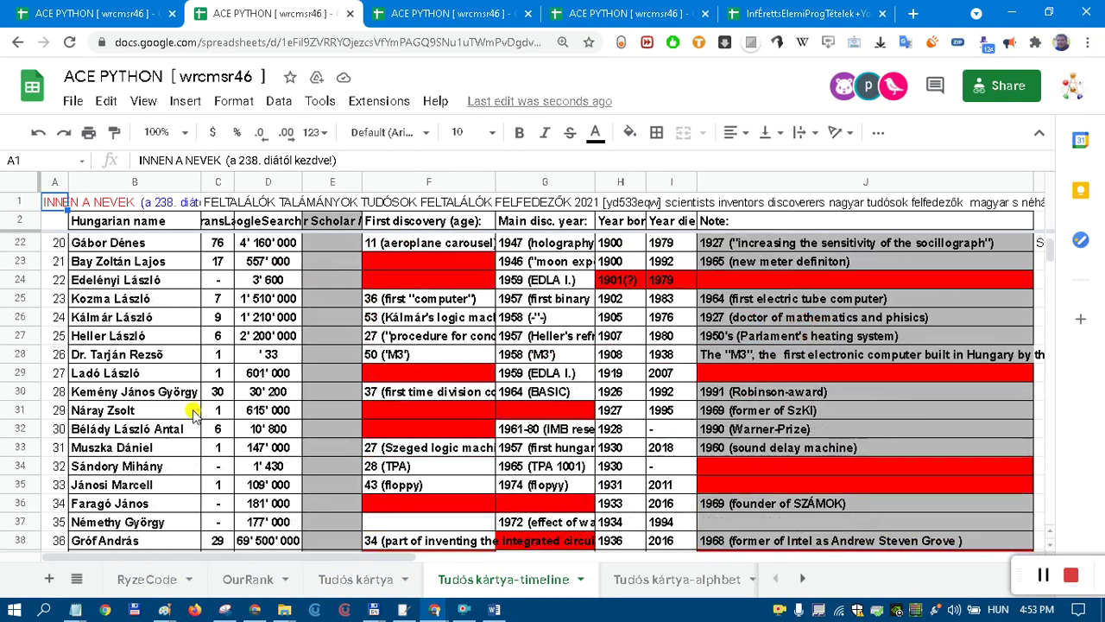
{"action": "scroll", "coordinate": [197, 413], "scroll_direction": "up", "scroll_amount": 3}
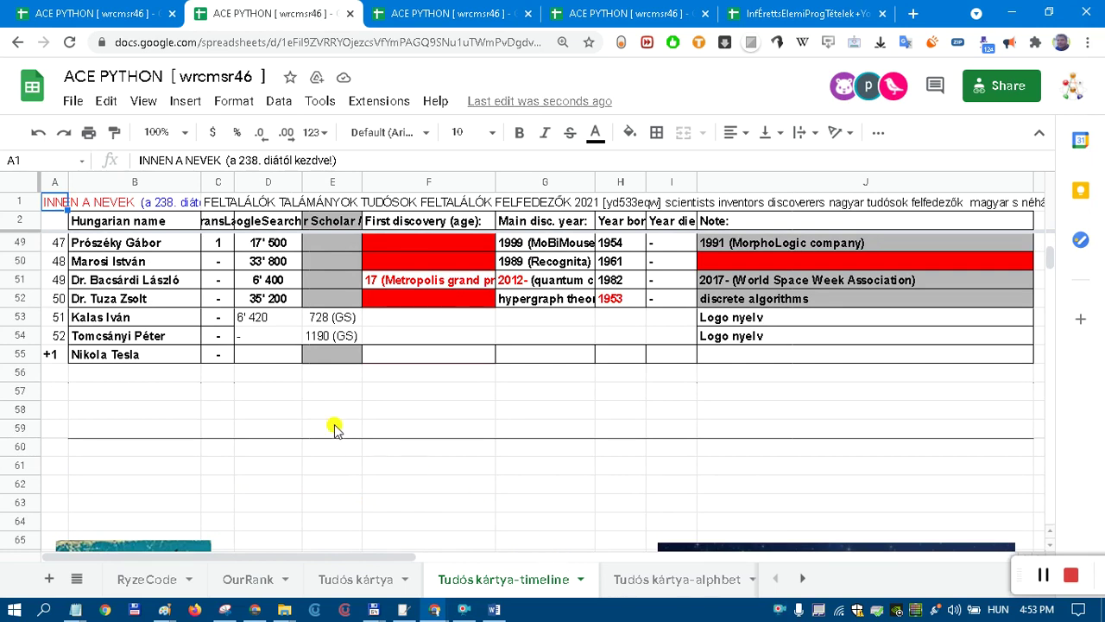
{"action": "left_click_drag", "start_coordinate": [179, 285], "coordinate": [184, 337]}
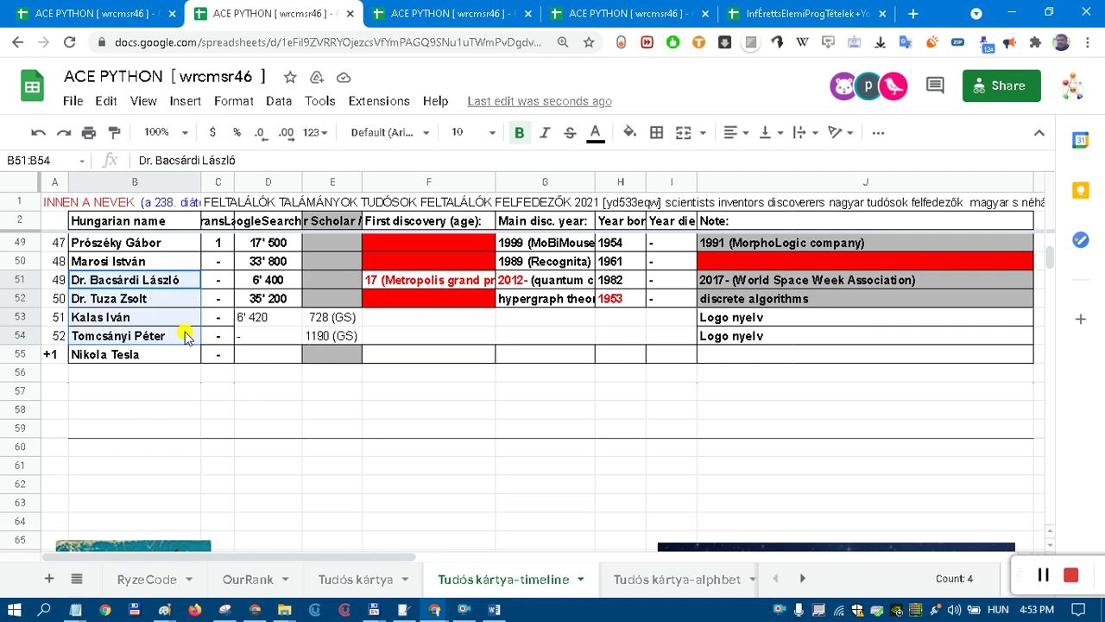
{"action": "left_click_drag", "start_coordinate": [535, 578], "coordinate": [321, 570]}
Change the B55 entry from Nikola Tesla to 'Nikola Tesla (FP)'.
{"action": "left_click", "coordinate": [166, 324]}
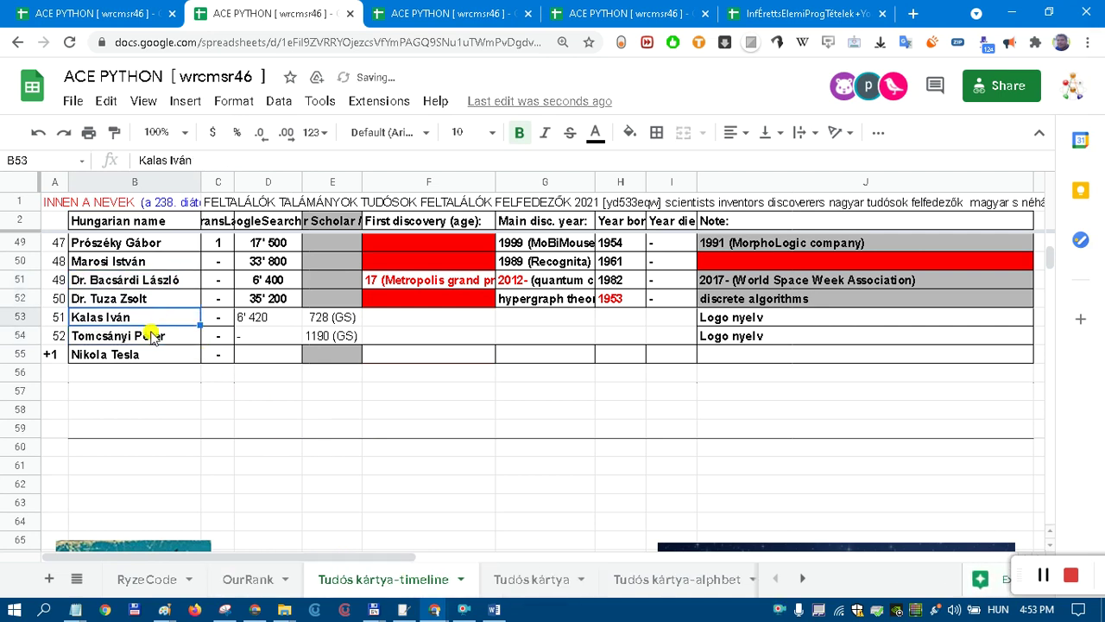
{"action": "left_click", "coordinate": [151, 339]}
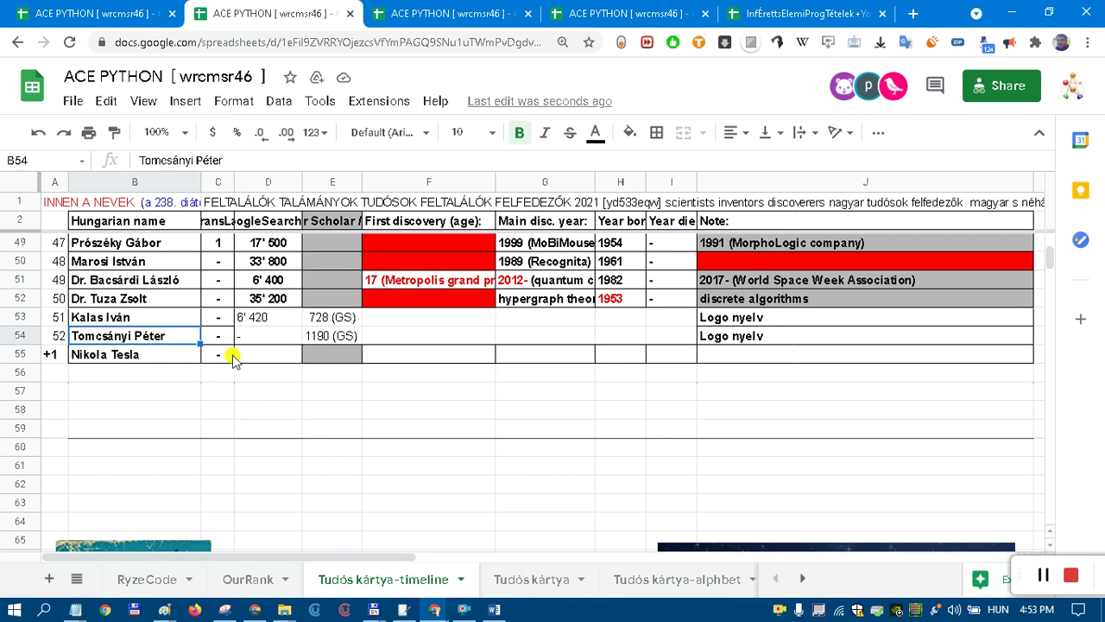
{"action": "left_click", "coordinate": [172, 356]}
{"action": "double_click", "coordinate": [179, 353]}
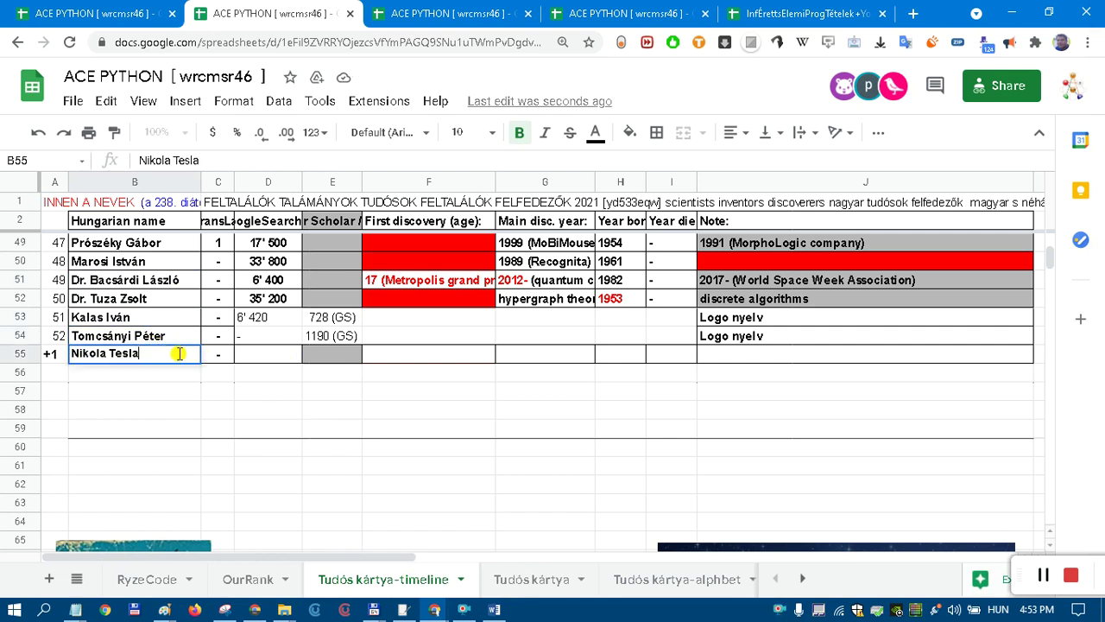
{"action": "type", "text": "(FP)"}
{"action": "key", "text": "Return"}
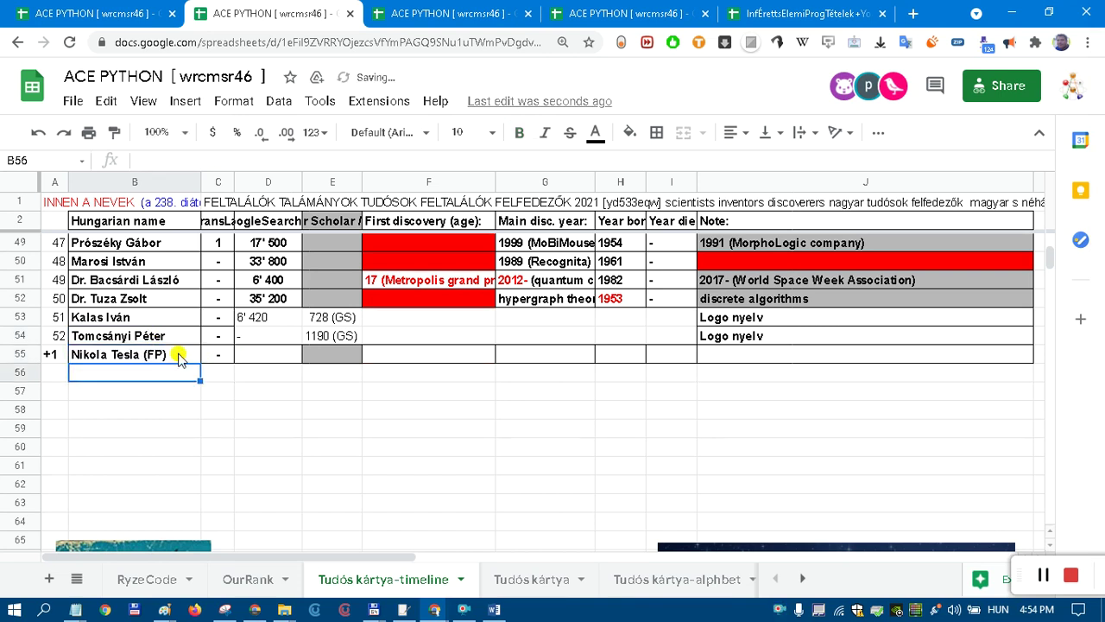
{"action": "left_click", "coordinate": [187, 358]}
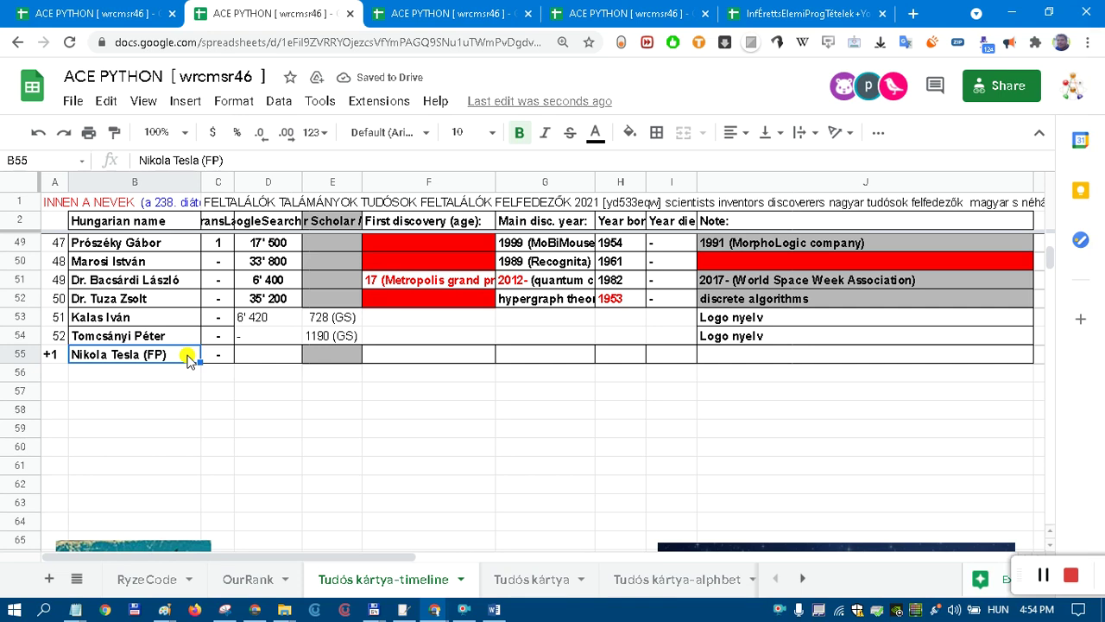
Move the BASIC Programming book, large earth and small globe images to the right.
{"action": "scroll", "coordinate": [168, 414], "scroll_direction": "down", "scroll_amount": 3}
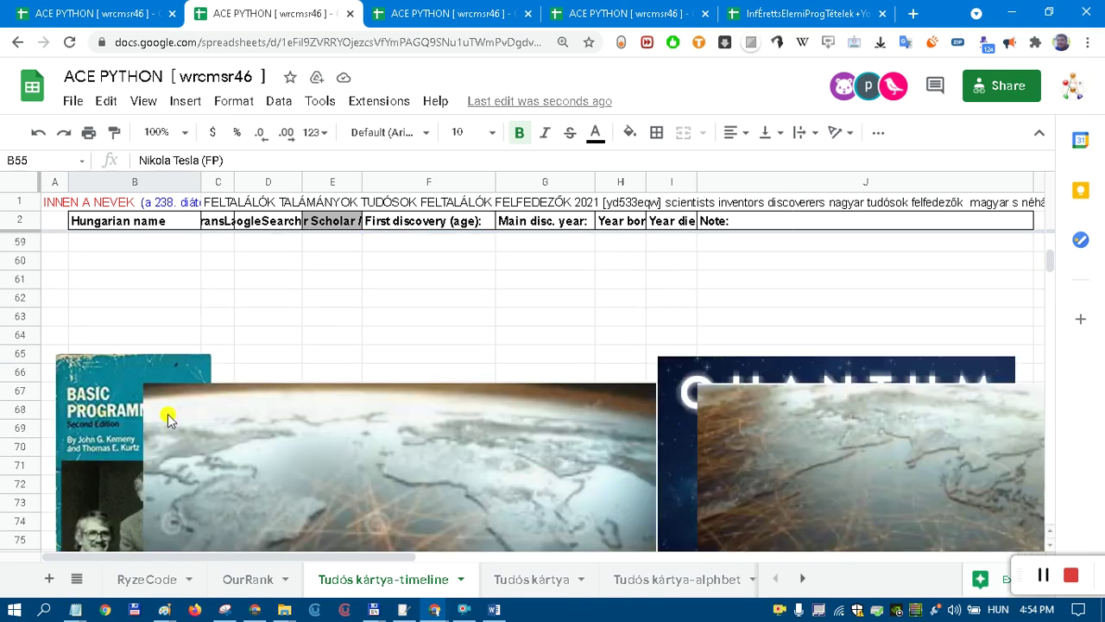
{"action": "left_click_drag", "start_coordinate": [145, 377], "coordinate": [717, 403]}
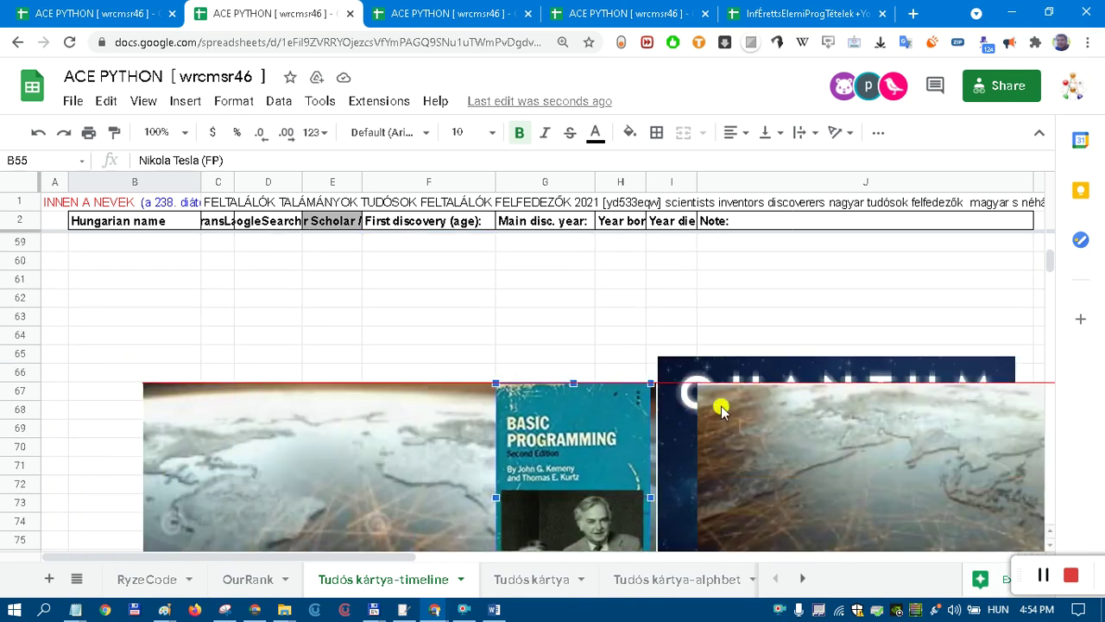
{"action": "left_click_drag", "start_coordinate": [345, 423], "coordinate": [802, 424]}
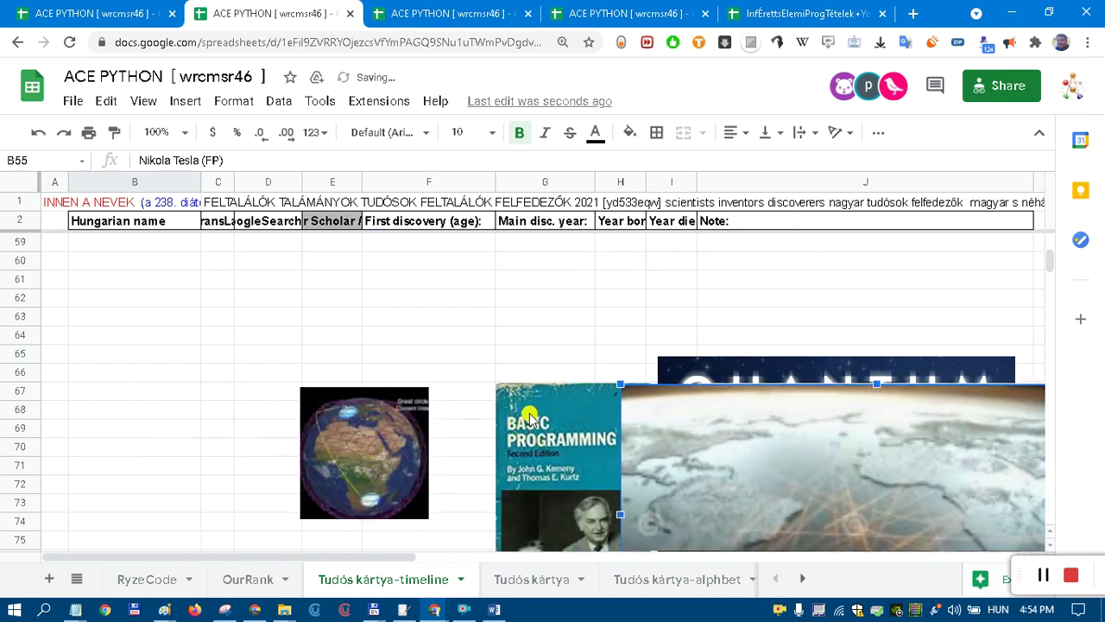
{"action": "left_click", "coordinate": [408, 419]}
{"action": "left_click_drag", "start_coordinate": [407, 419], "coordinate": [814, 429]}
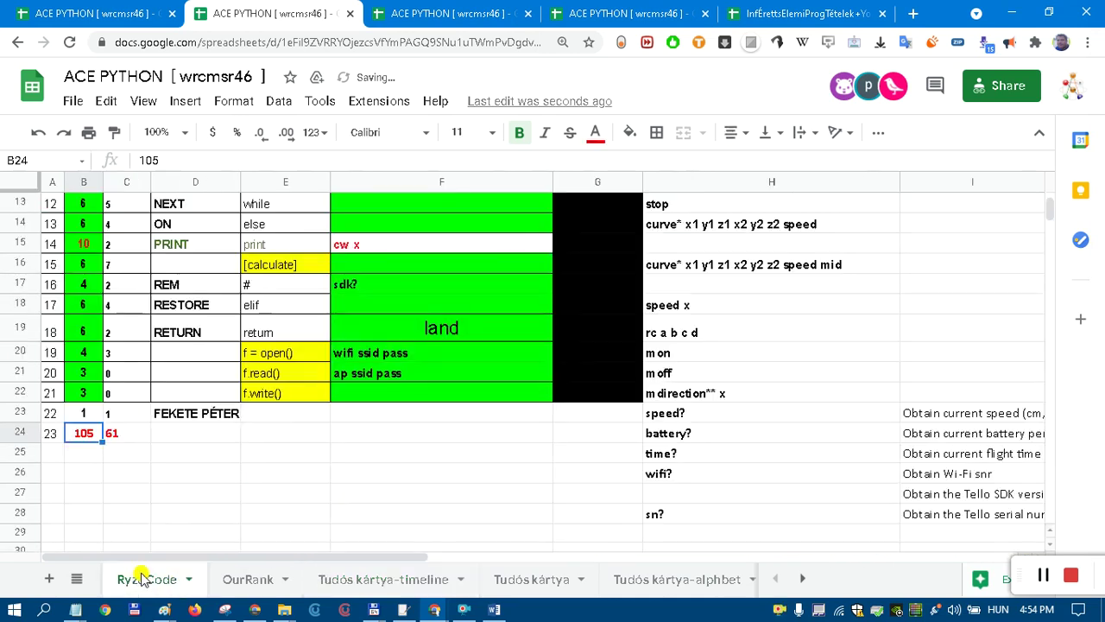
{"action": "left_click", "coordinate": [143, 578]}
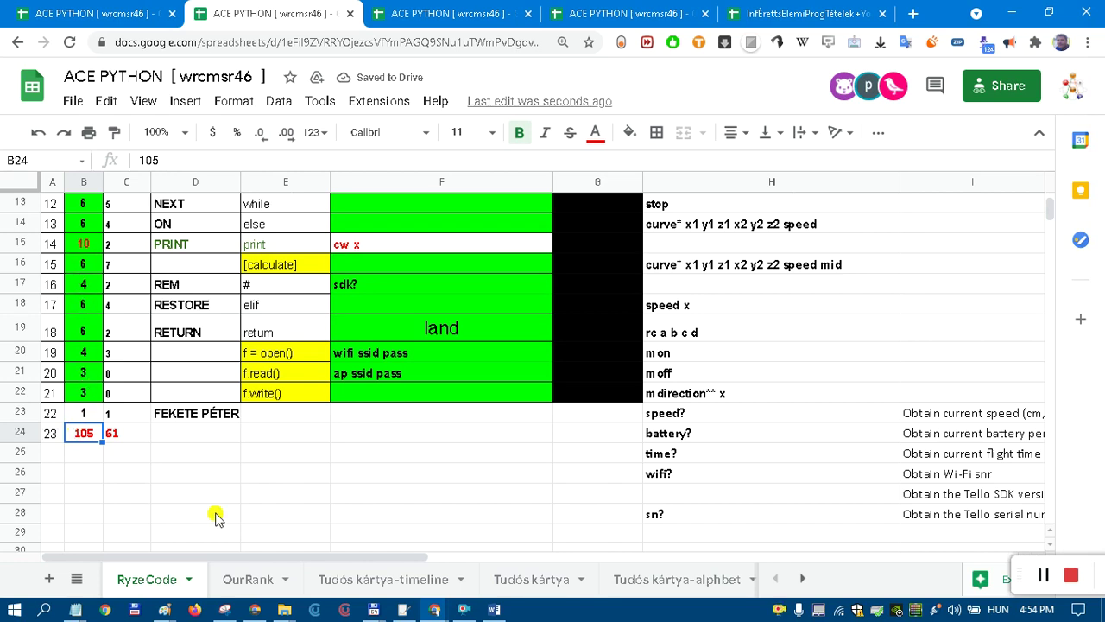
{"action": "left_click", "coordinate": [370, 581]}
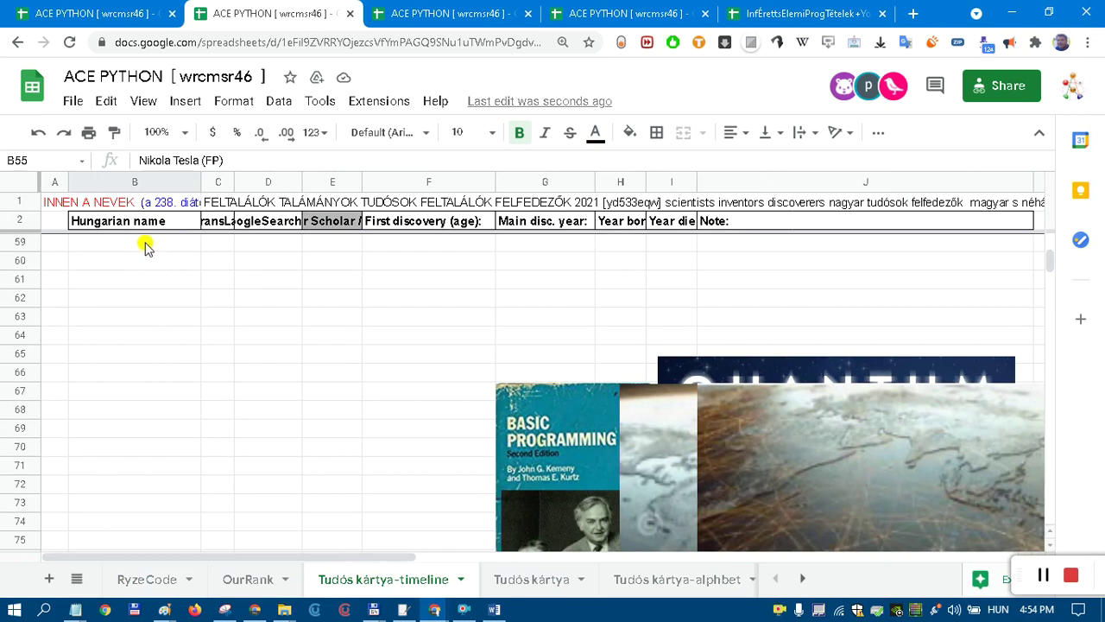
Review the inventor names, discovery entries and birth/death years in the timeline table.
{"action": "scroll", "coordinate": [190, 406], "scroll_direction": "up", "scroll_amount": 3}
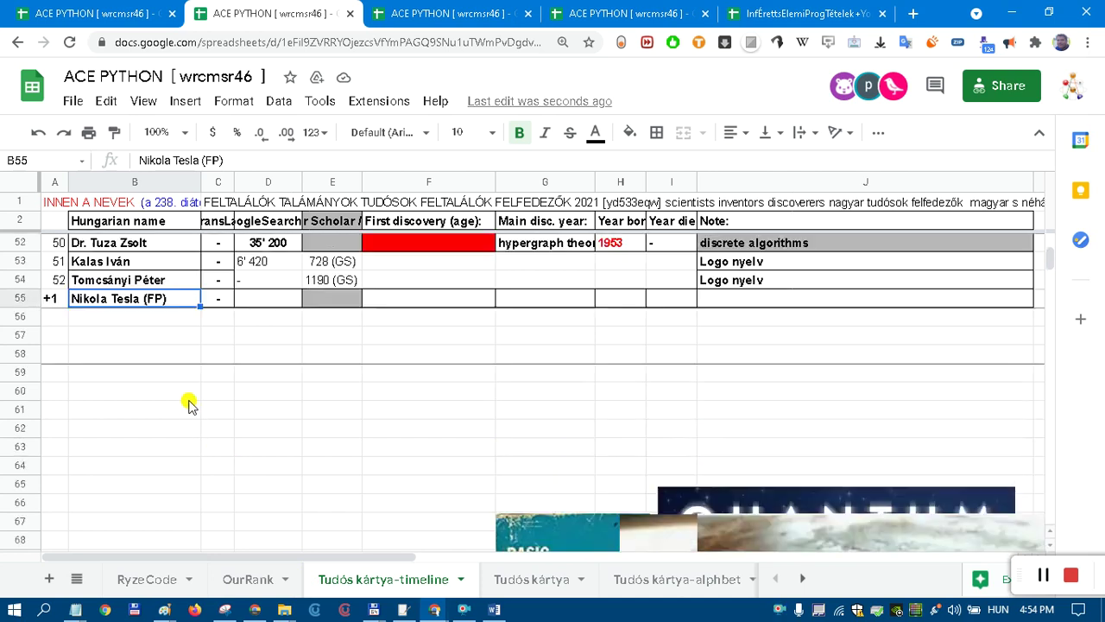
{"action": "scroll", "coordinate": [190, 406], "scroll_direction": "up", "scroll_amount": 1}
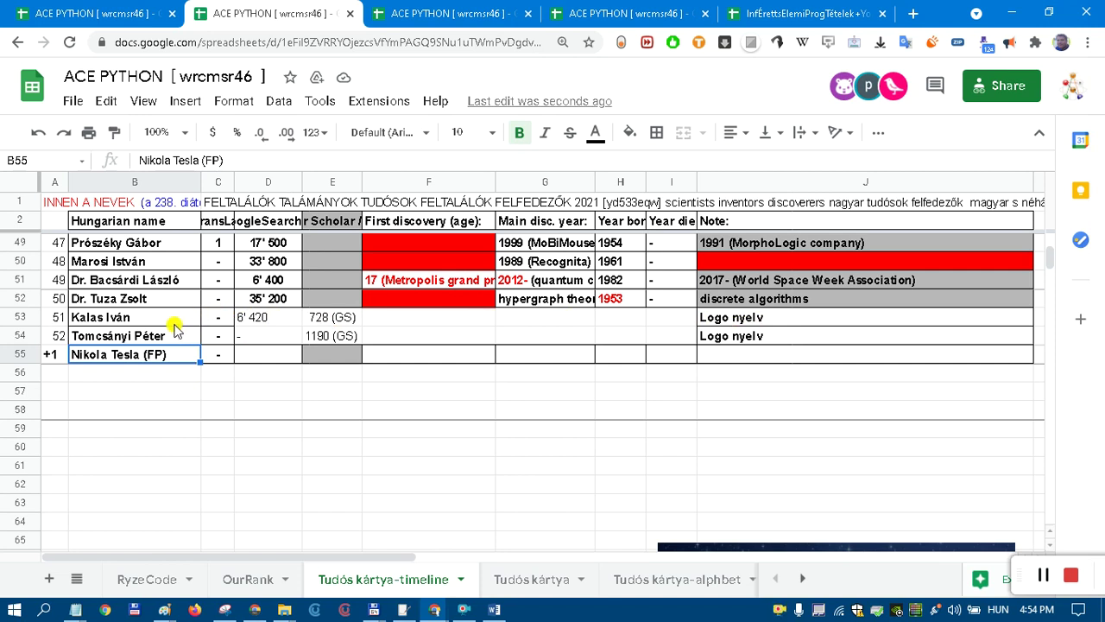
{"action": "left_click_drag", "start_coordinate": [156, 335], "coordinate": [138, 251]}
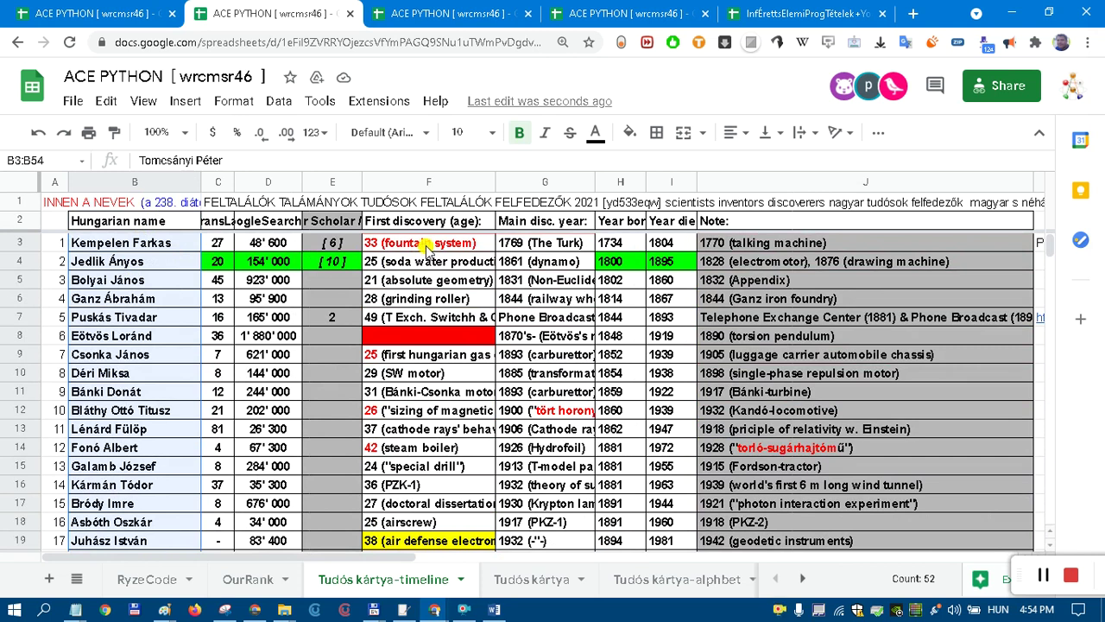
{"action": "left_click_drag", "start_coordinate": [426, 248], "coordinate": [511, 526]}
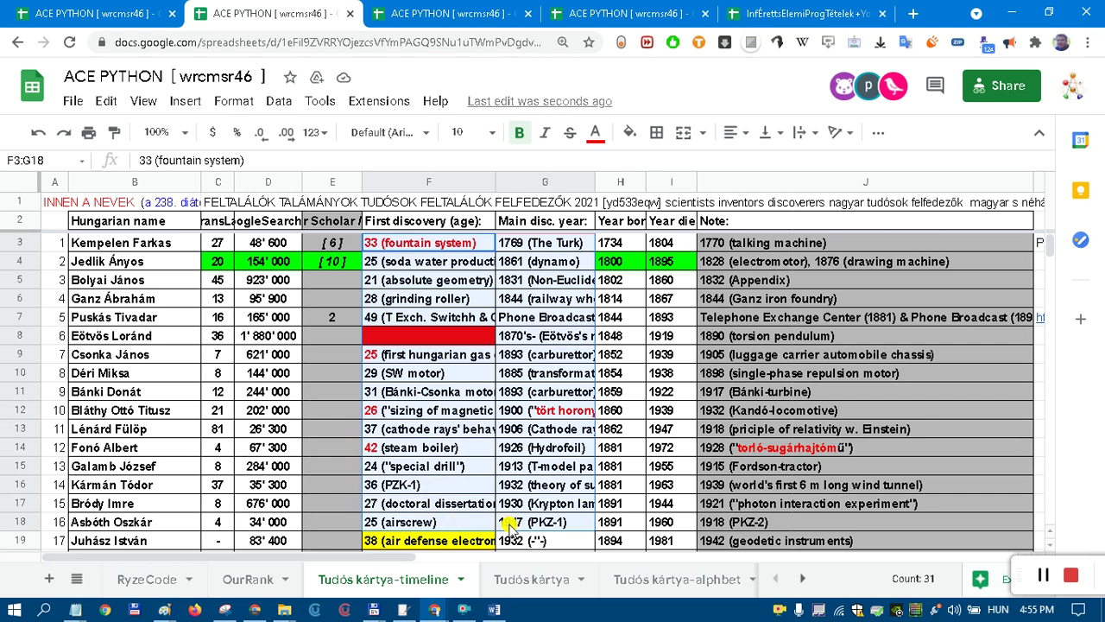
{"action": "left_click", "coordinate": [664, 244]}
{"action": "left_click_drag", "start_coordinate": [632, 320], "coordinate": [602, 488]}
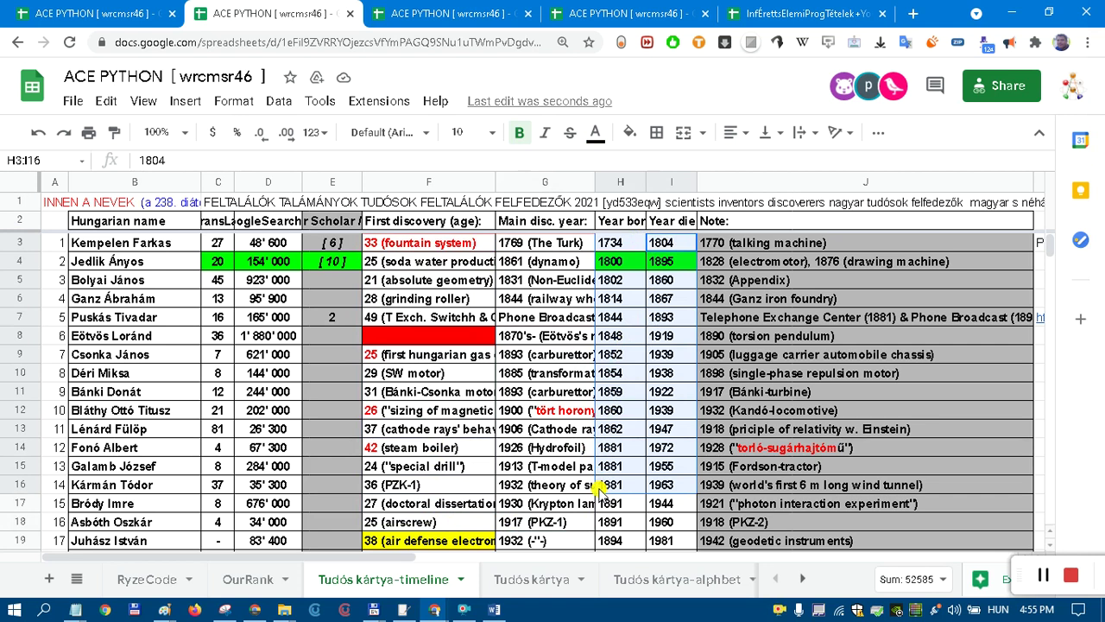
{"action": "left_click_drag", "start_coordinate": [423, 244], "coordinate": [816, 449]}
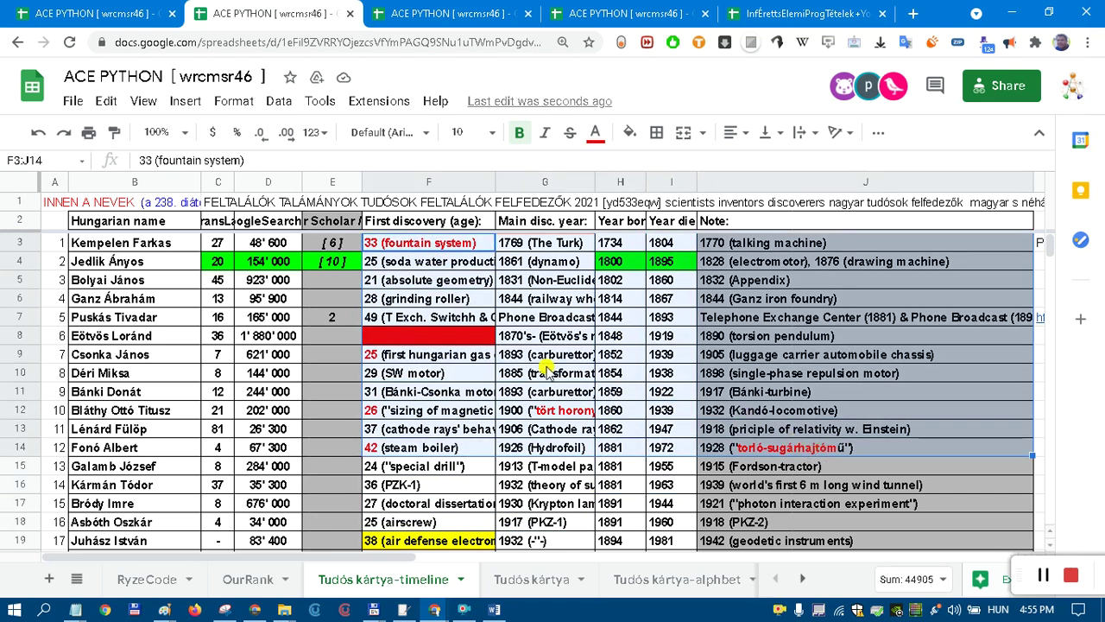
{"action": "left_click", "coordinate": [217, 242]}
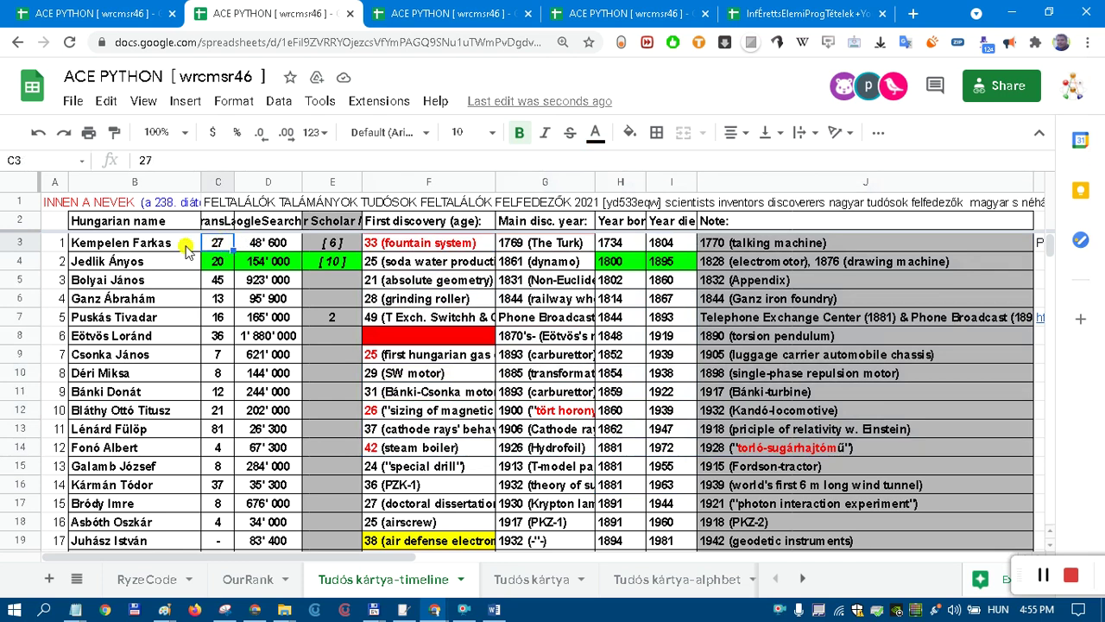
{"action": "left_click_drag", "start_coordinate": [140, 244], "coordinate": [179, 577]}
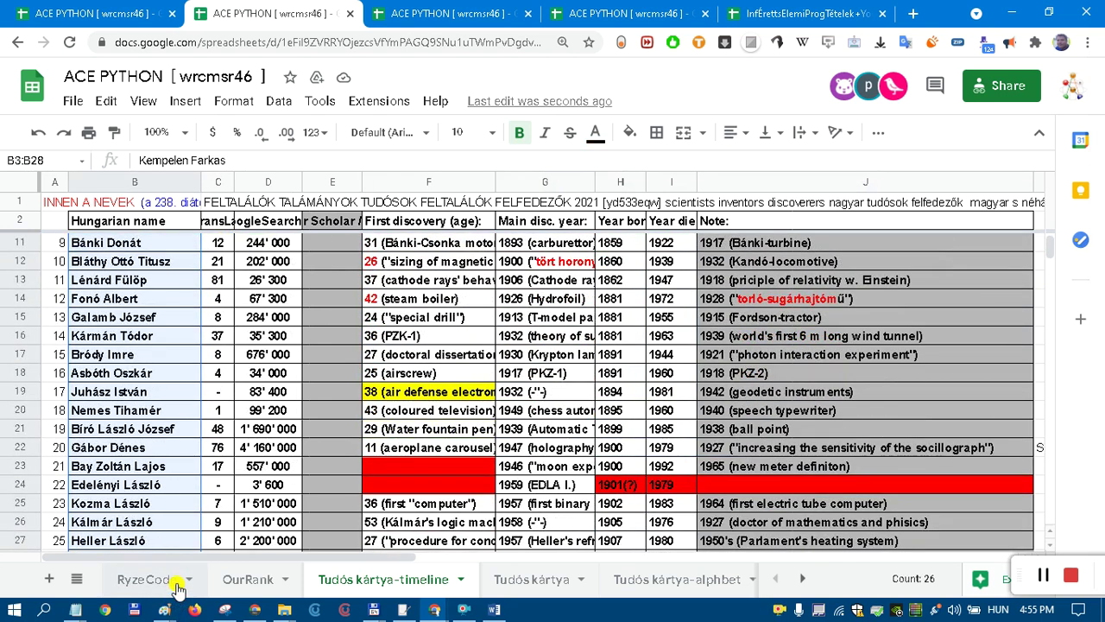
Check Kempelen Farkas's search count 48600, then widen column E so its header fits.
{"action": "scroll", "coordinate": [189, 449], "scroll_direction": "up", "scroll_amount": 3}
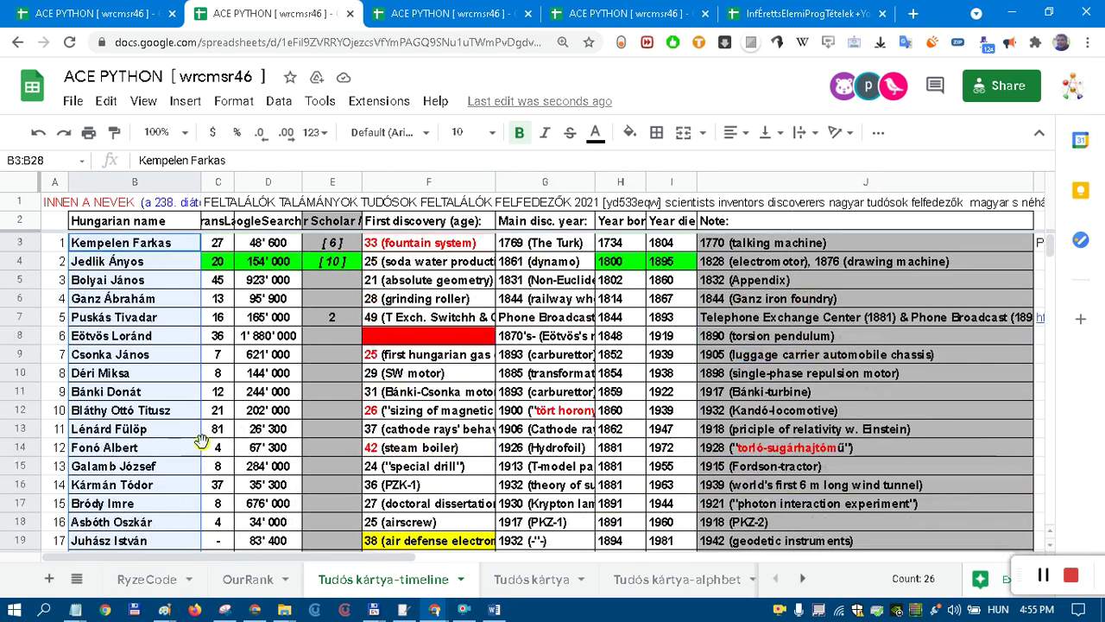
{"action": "left_click", "coordinate": [222, 248]}
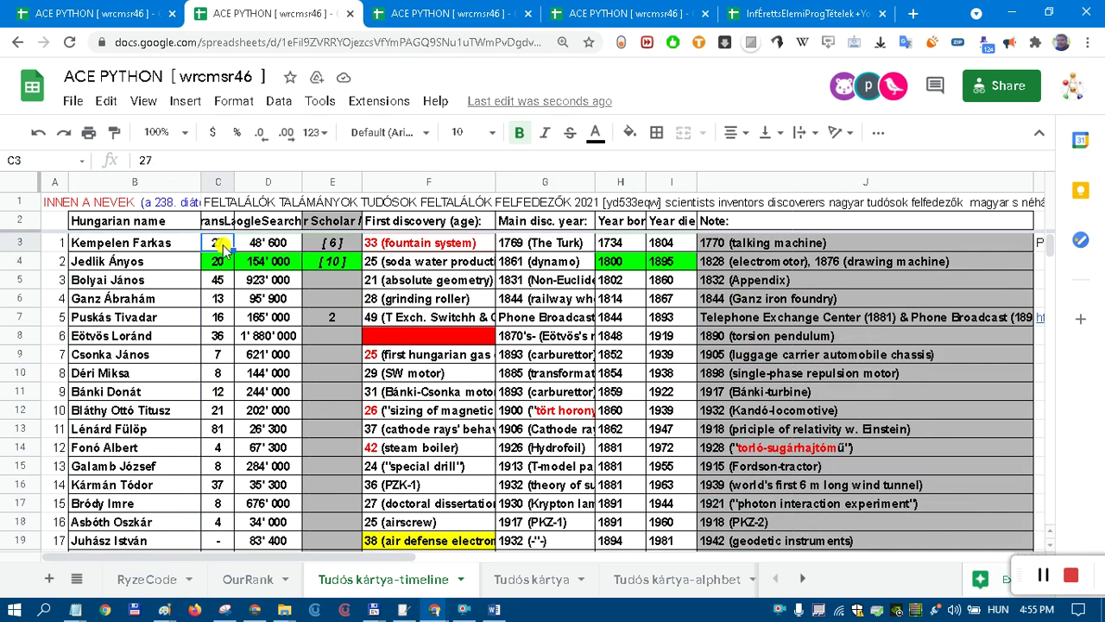
{"action": "left_click", "coordinate": [270, 243]}
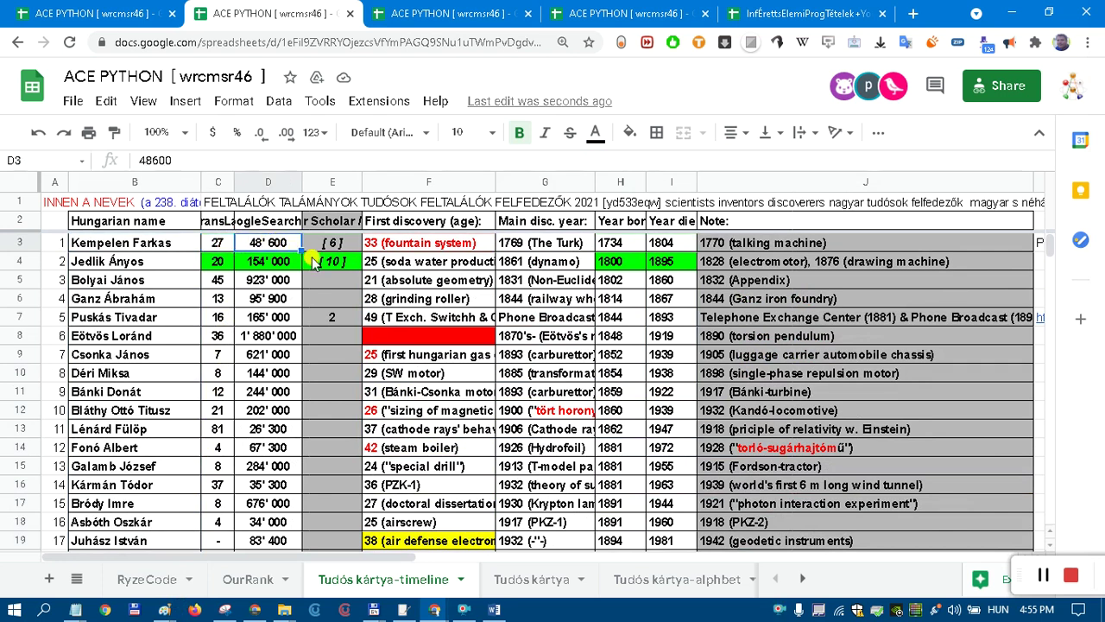
{"action": "scroll", "coordinate": [339, 294], "scroll_direction": "down", "scroll_amount": 9}
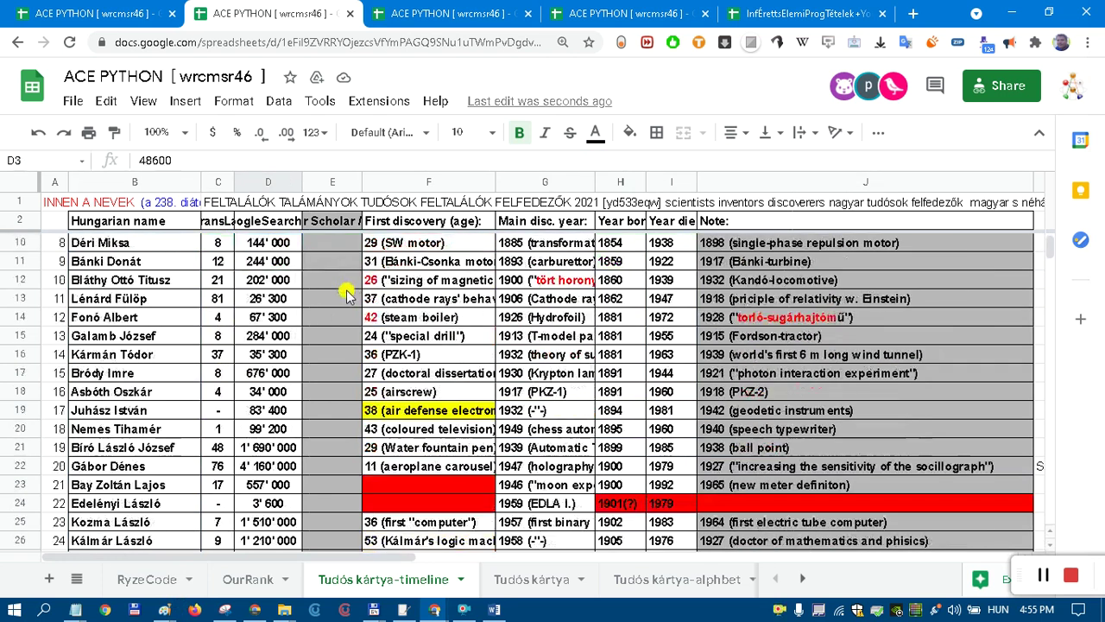
{"action": "scroll", "coordinate": [339, 311], "scroll_direction": "up", "scroll_amount": 9}
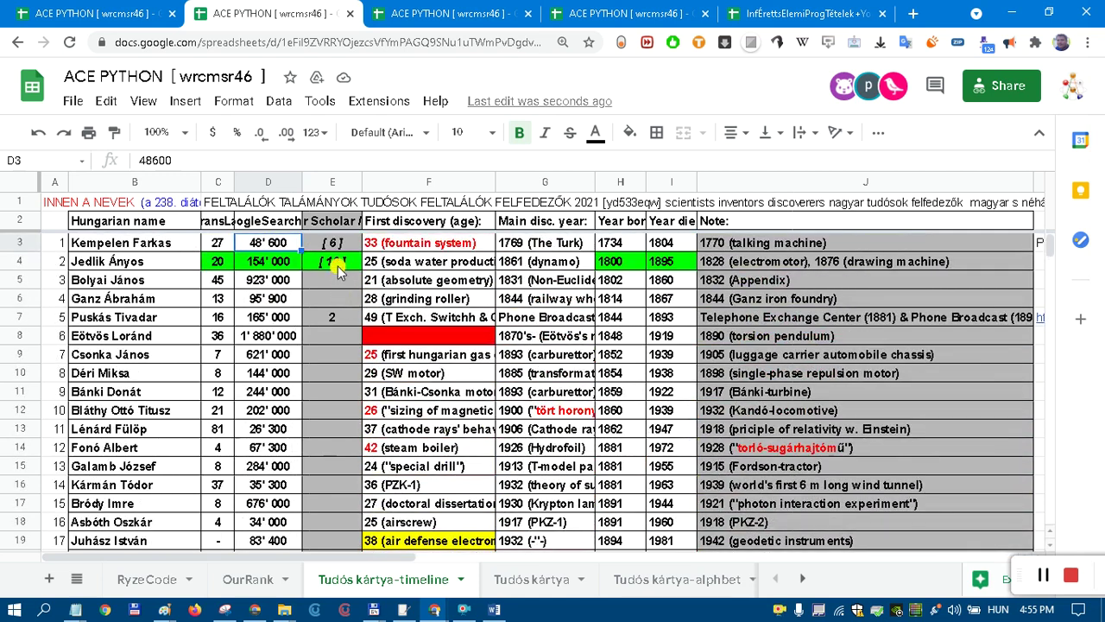
{"action": "left_click", "coordinate": [331, 283]}
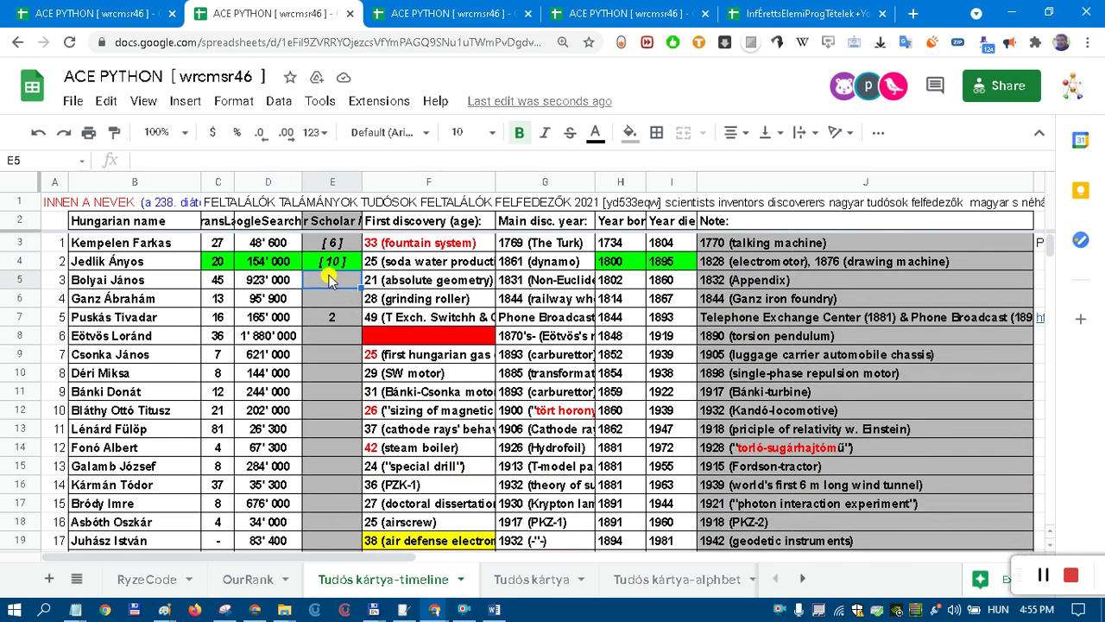
{"action": "left_click_drag", "start_coordinate": [362, 181], "coordinate": [412, 181]}
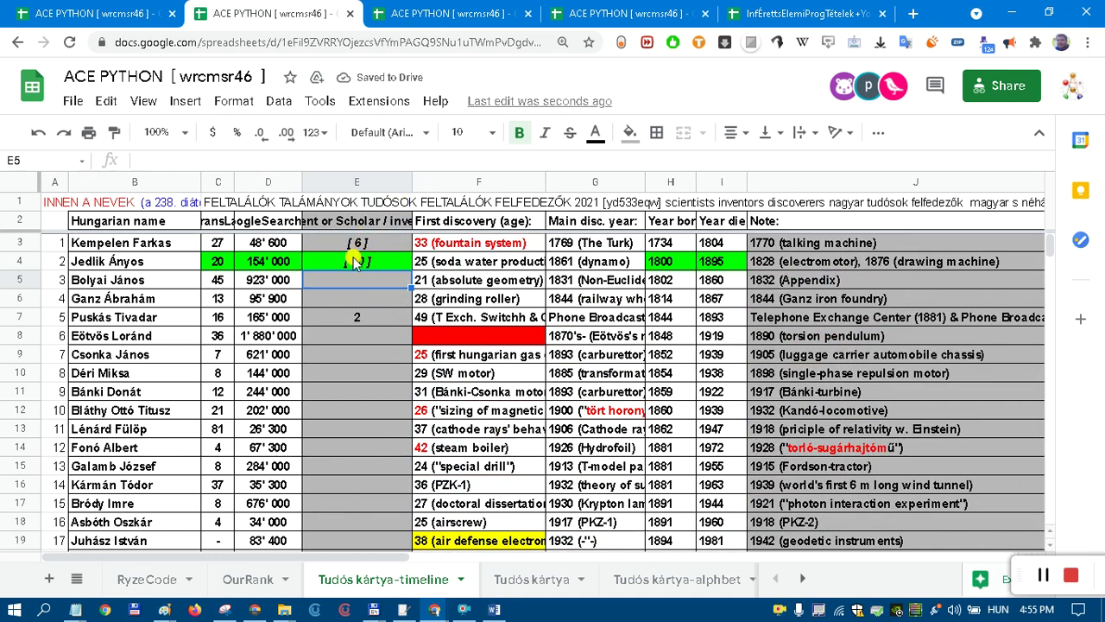
On Tudós kártya, widen the G.Patent n.: column E and select discovery years G33:G37.
{"action": "left_click", "coordinate": [529, 580]}
{"action": "scroll", "coordinate": [345, 444], "scroll_direction": "down", "scroll_amount": 5}
{"action": "scroll", "coordinate": [345, 439], "scroll_direction": "up", "scroll_amount": 3}
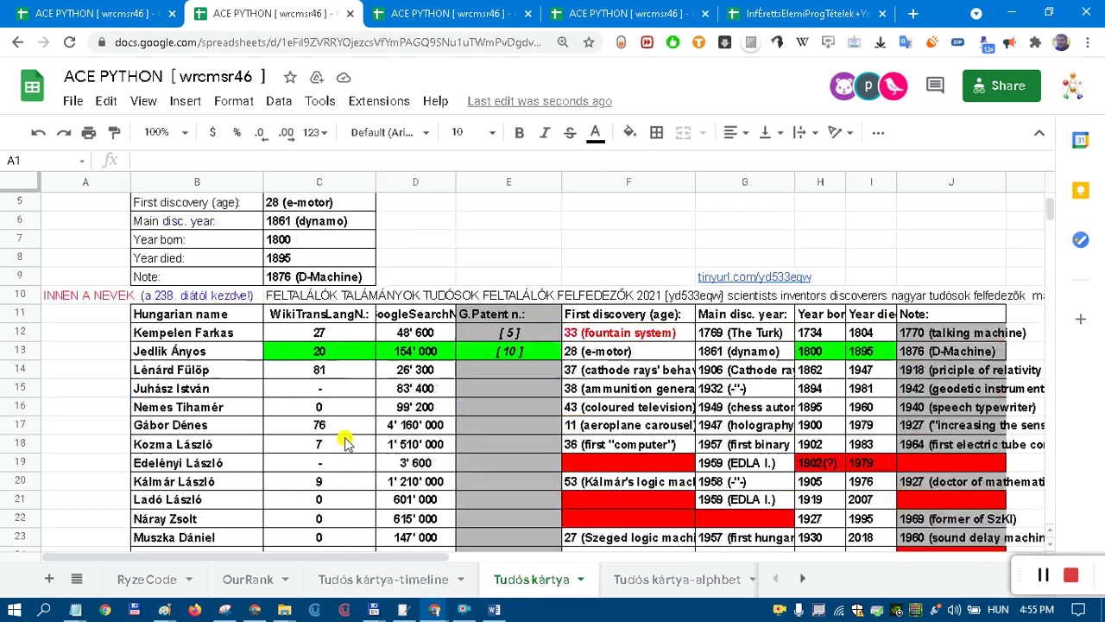
{"action": "left_click", "coordinate": [475, 312]}
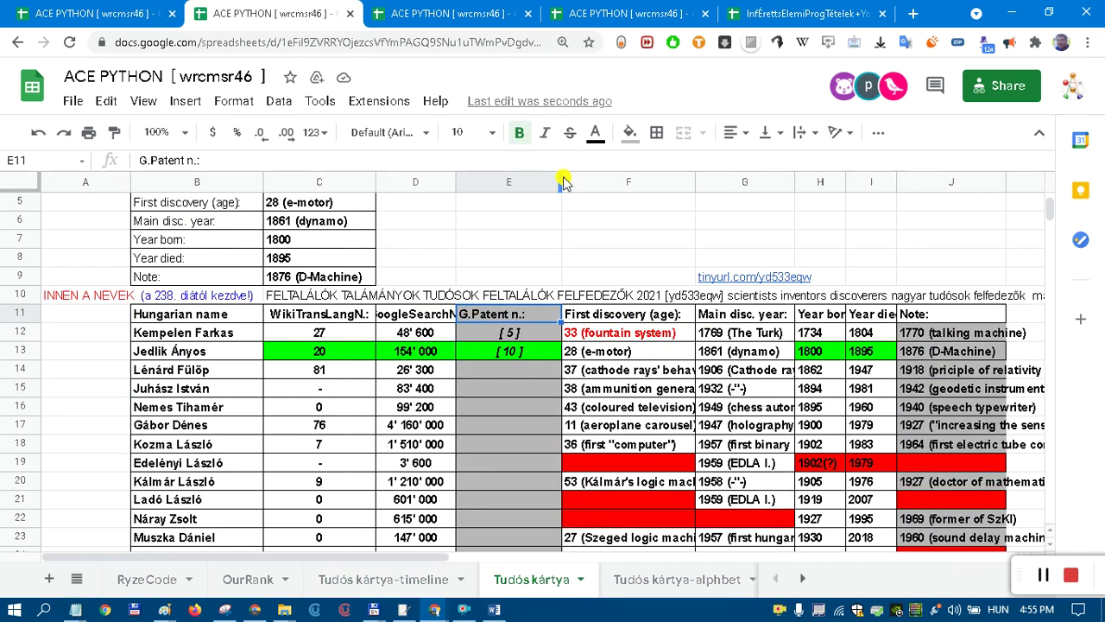
{"action": "left_click_drag", "start_coordinate": [562, 181], "coordinate": [578, 180]}
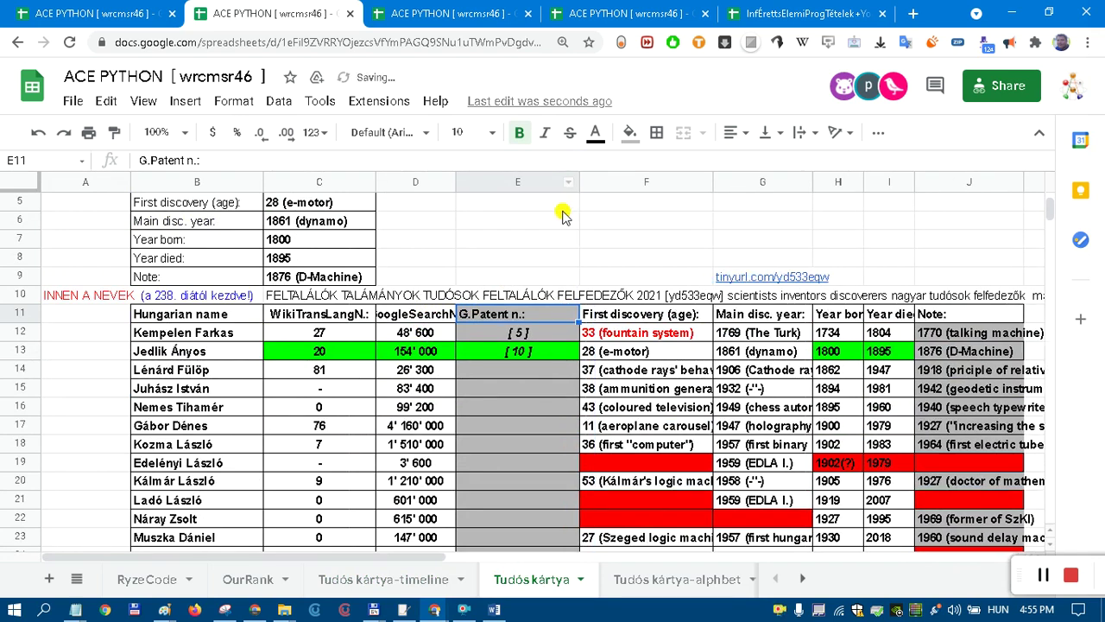
{"action": "left_click", "coordinate": [512, 369]}
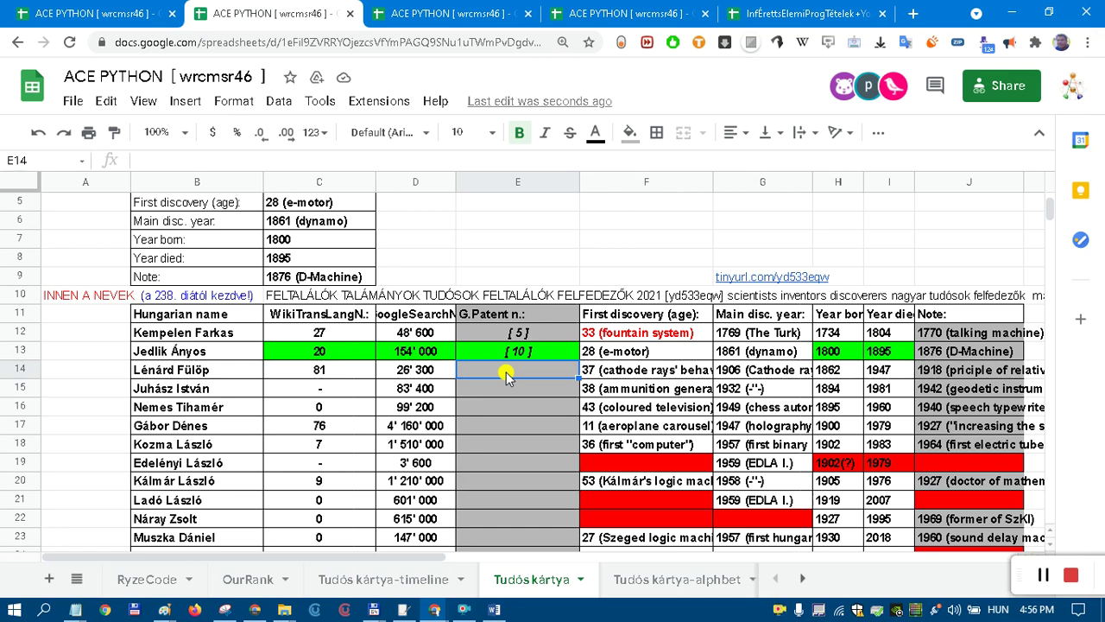
{"action": "scroll", "coordinate": [653, 424], "scroll_direction": "down", "scroll_amount": 4}
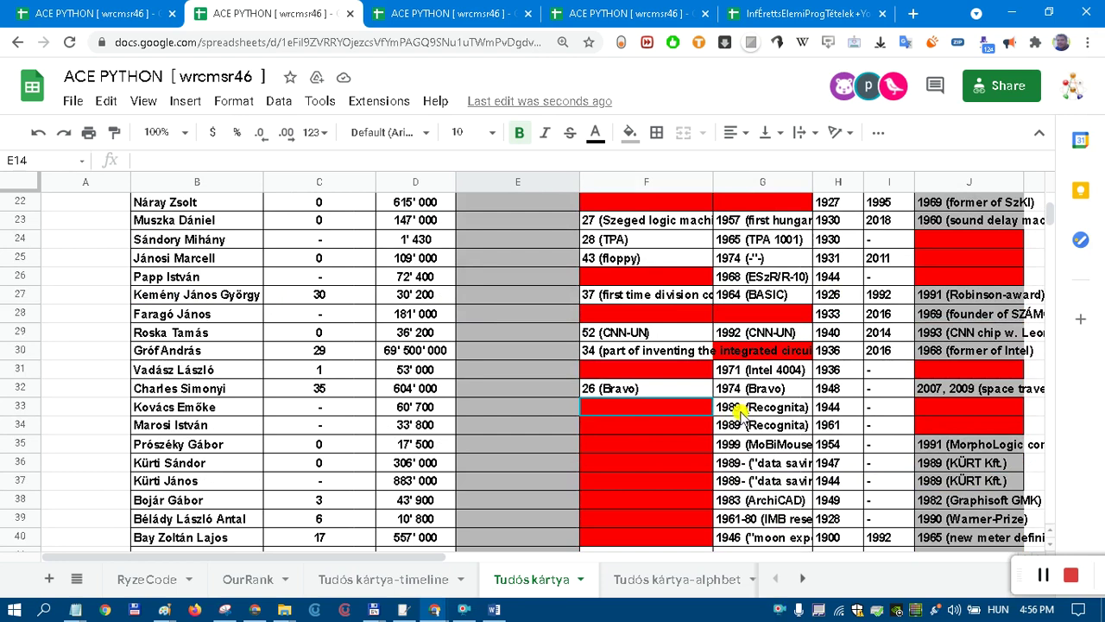
{"action": "left_click_drag", "start_coordinate": [763, 409], "coordinate": [770, 480]}
Duplicate Tudós kártya and rename the copy from 'Copy of Tudós kártya' to '3.25Tudós kártya'.
{"action": "right_click", "coordinate": [576, 580]}
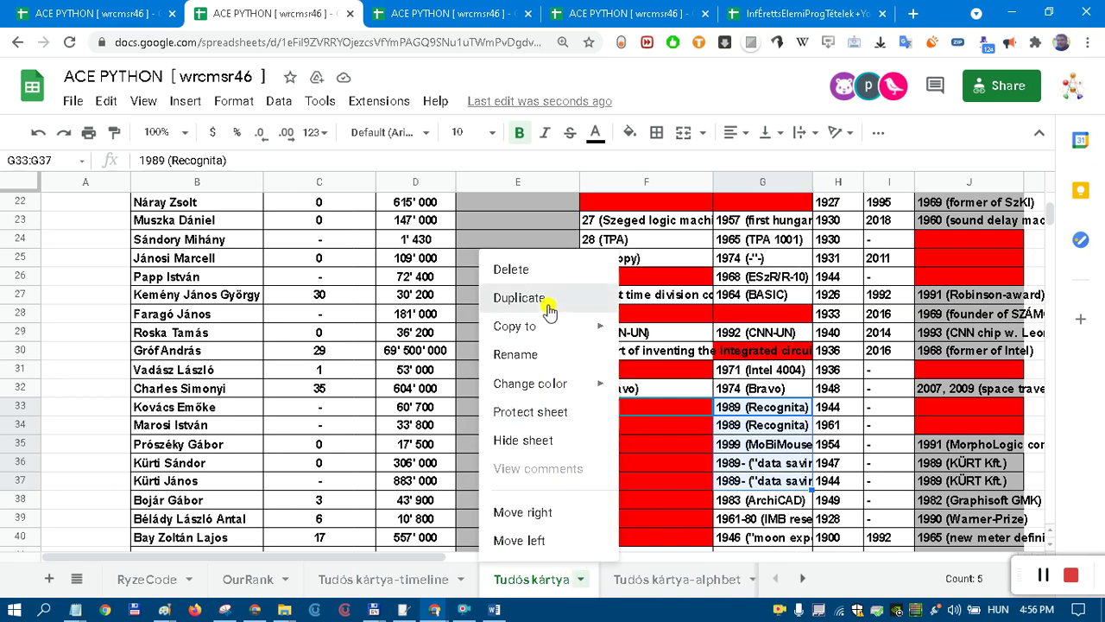
{"action": "left_click", "coordinate": [519, 298]}
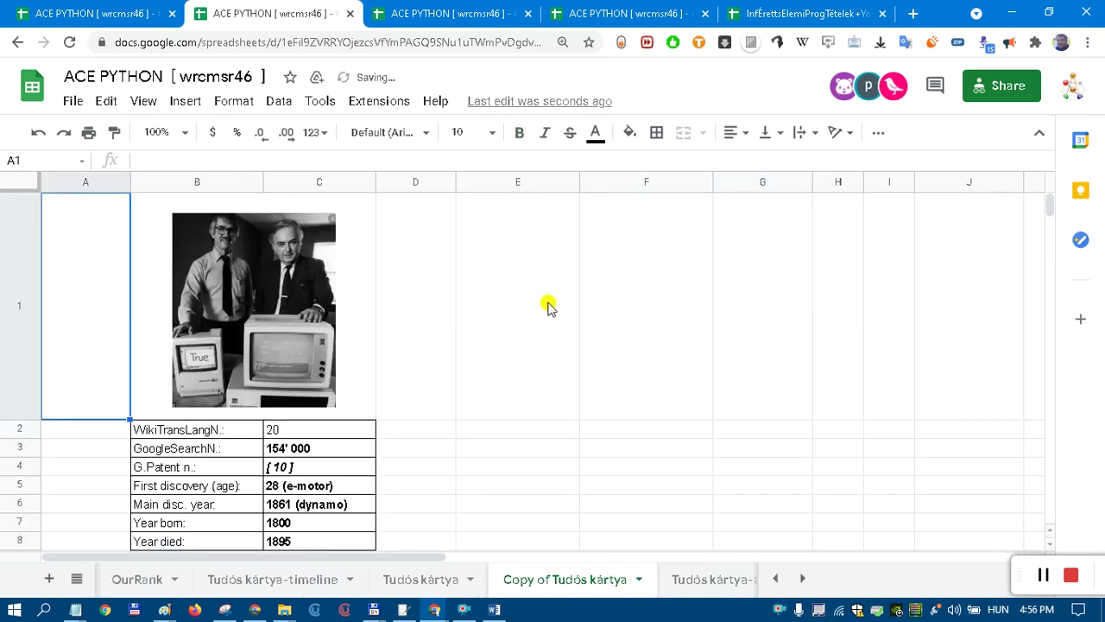
{"action": "double_click", "coordinate": [609, 585]}
{"action": "left_click", "coordinate": [553, 580]}
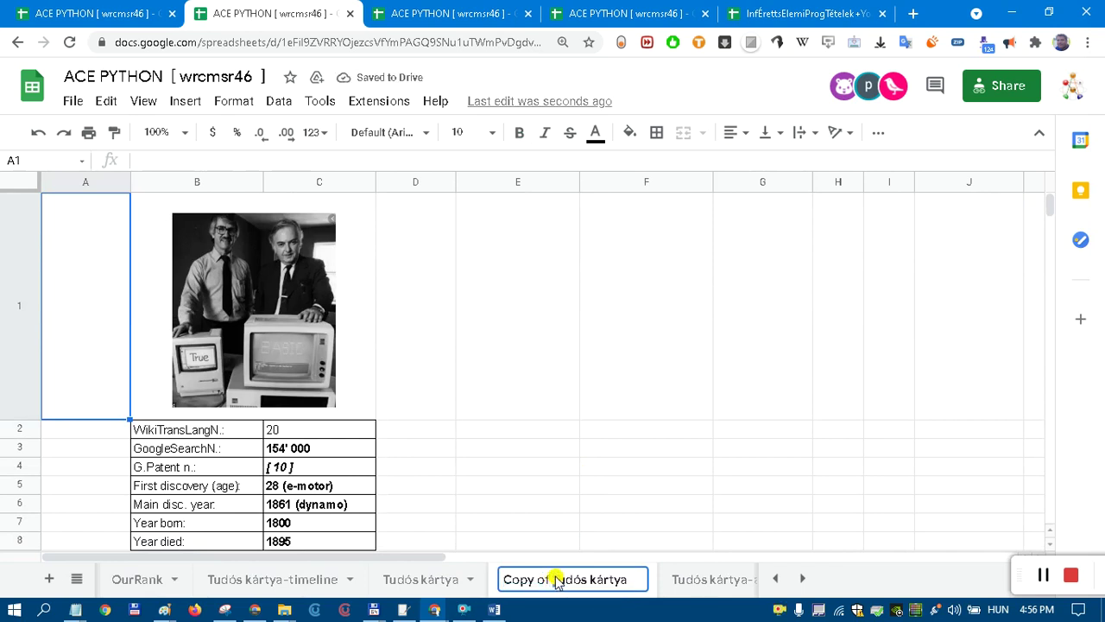
{"action": "left_click_drag", "start_coordinate": [554, 580], "coordinate": [456, 577]}
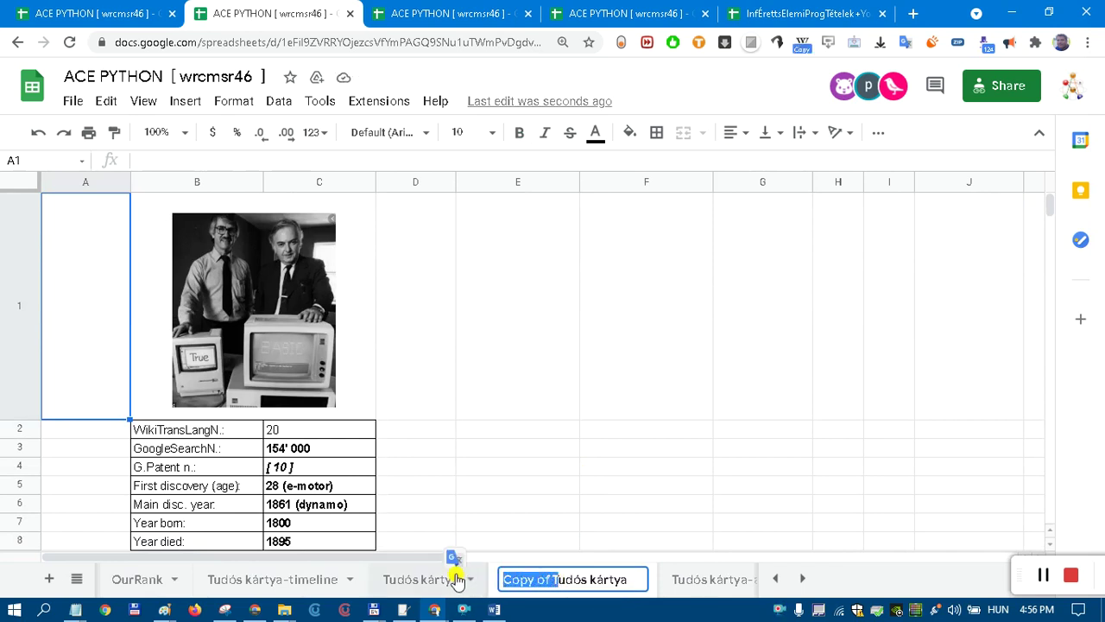
{"action": "type", "text": "3.2"}
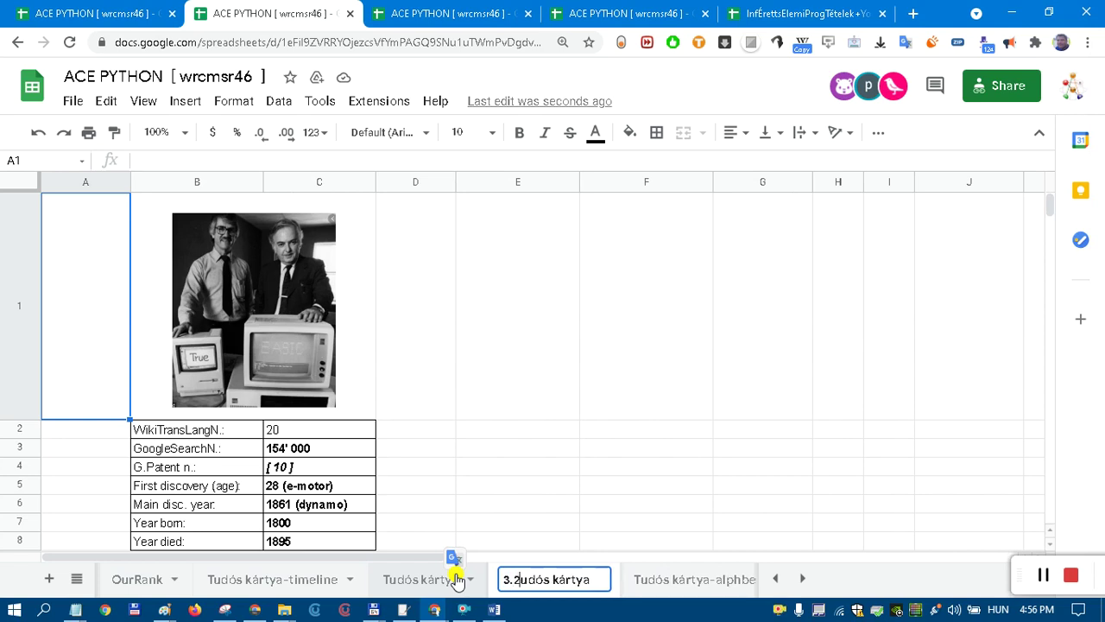
{"action": "type", "text": "5T"}
{"action": "key", "text": "Return"}
Delete column E, the G.Patent n.: column, from the 3.25Tudós kártya sheet.
{"action": "scroll", "coordinate": [499, 492], "scroll_direction": "down", "scroll_amount": 2}
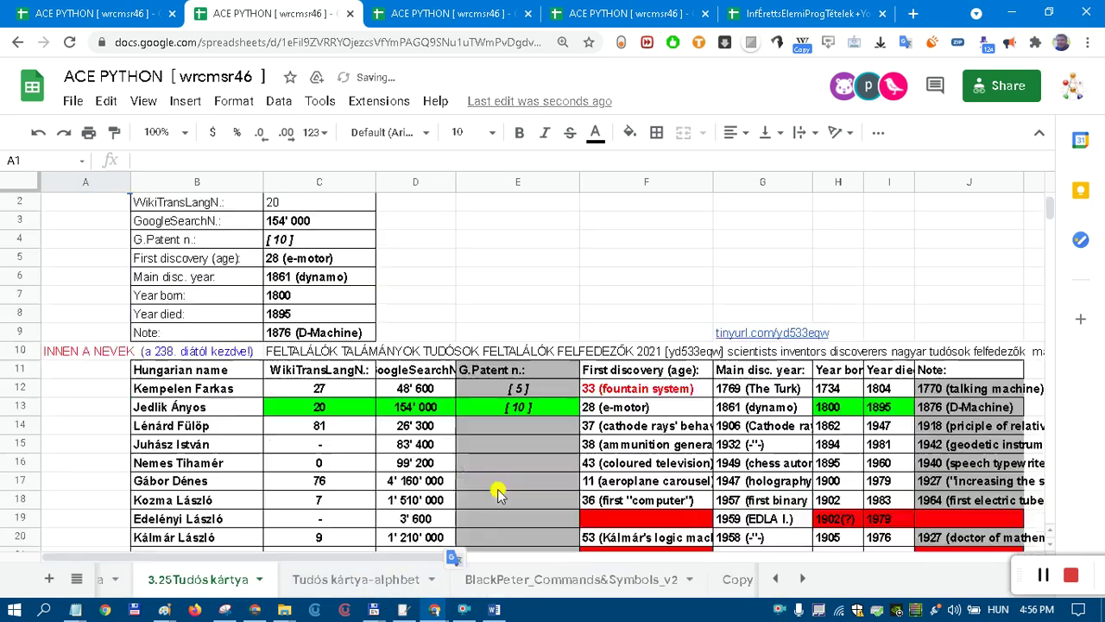
{"action": "scroll", "coordinate": [499, 492], "scroll_direction": "down", "scroll_amount": 3}
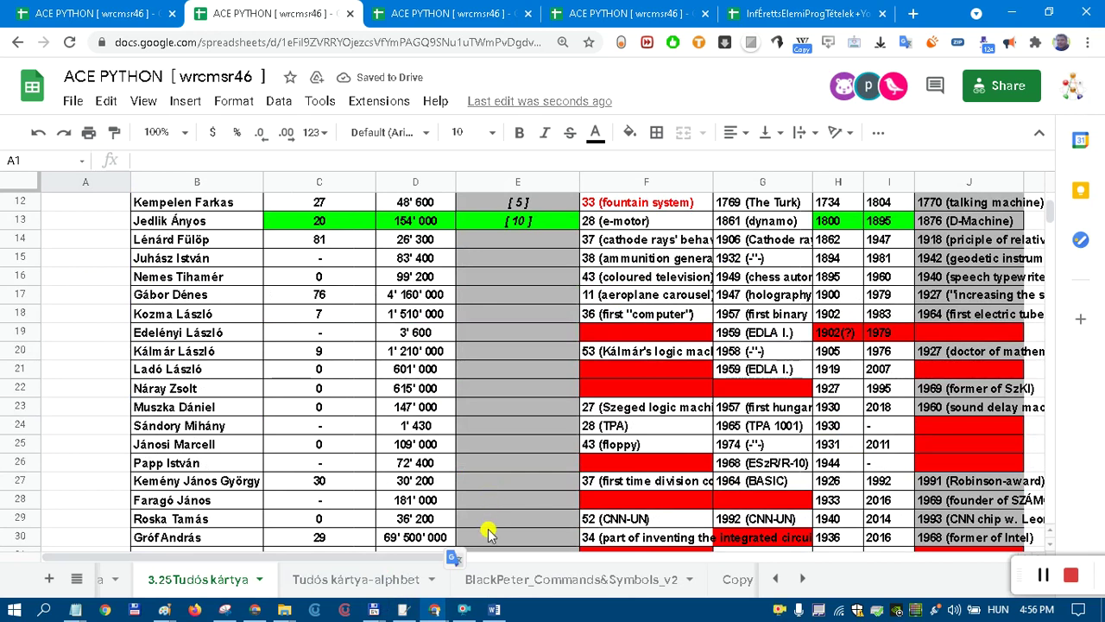
{"action": "key", "text": "ctrl+space"}
{"action": "right_click", "coordinate": [518, 202]}
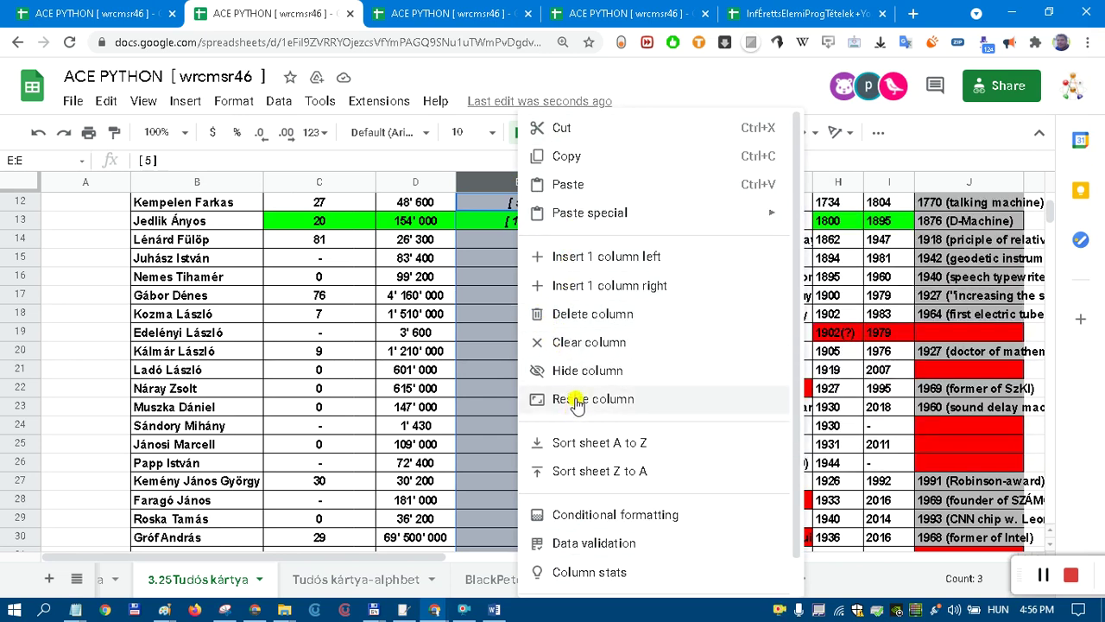
{"action": "left_click", "coordinate": [577, 316]}
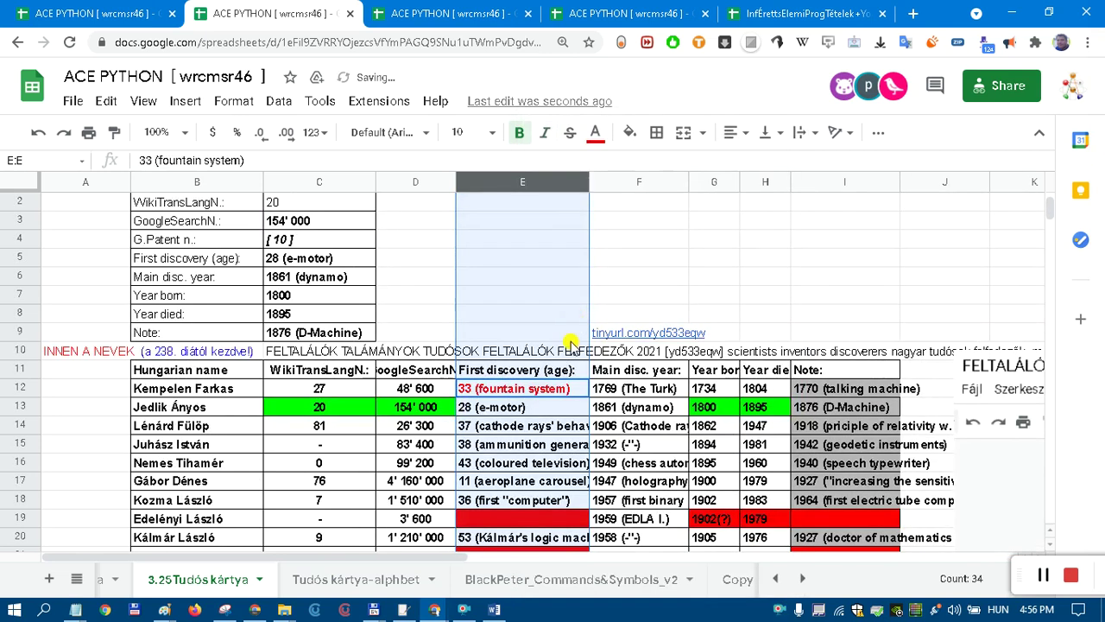
Fill the discovery entries from row 33 and the year-died cells, marking H24 with '-'.
{"action": "scroll", "coordinate": [574, 363], "scroll_direction": "down", "scroll_amount": 6}
{"action": "scroll", "coordinate": [574, 390], "scroll_direction": "down", "scroll_amount": 3}
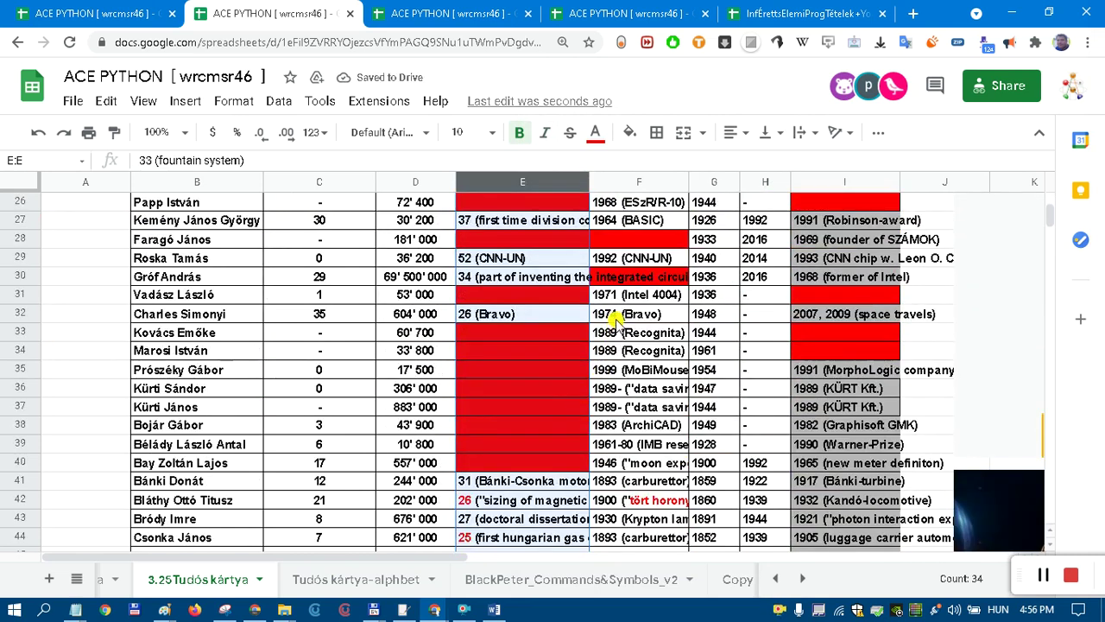
{"action": "left_click_drag", "start_coordinate": [624, 332], "coordinate": [517, 458]}
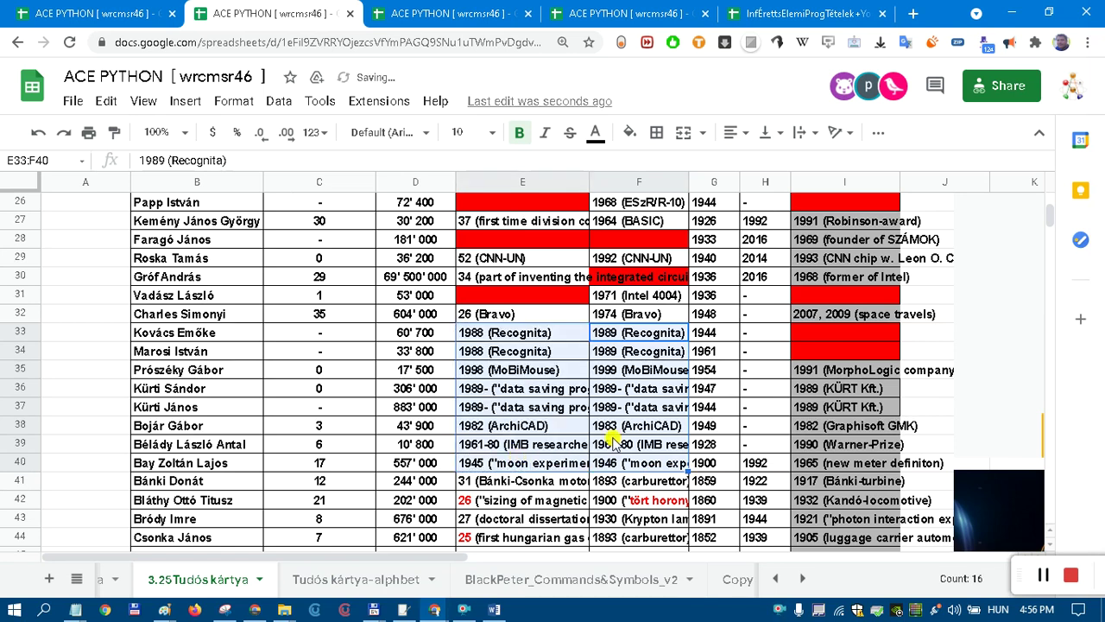
{"action": "scroll", "coordinate": [662, 423], "scroll_direction": "up", "scroll_amount": 5}
{"action": "scroll", "coordinate": [669, 413], "scroll_direction": "down", "scroll_amount": 5}
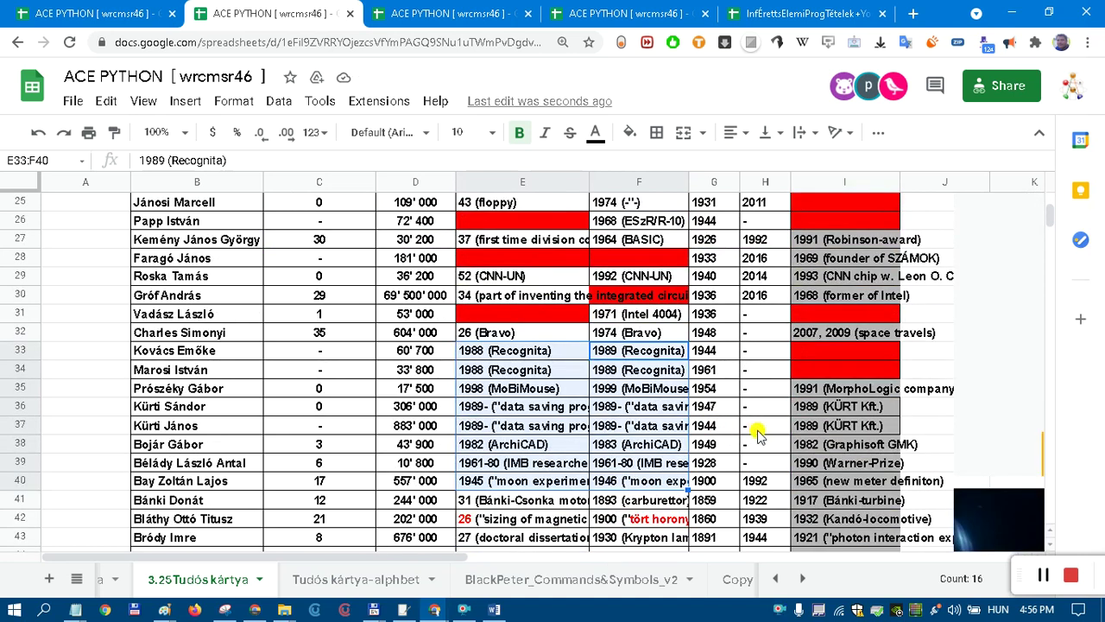
{"action": "scroll", "coordinate": [754, 425], "scroll_direction": "up", "scroll_amount": 5}
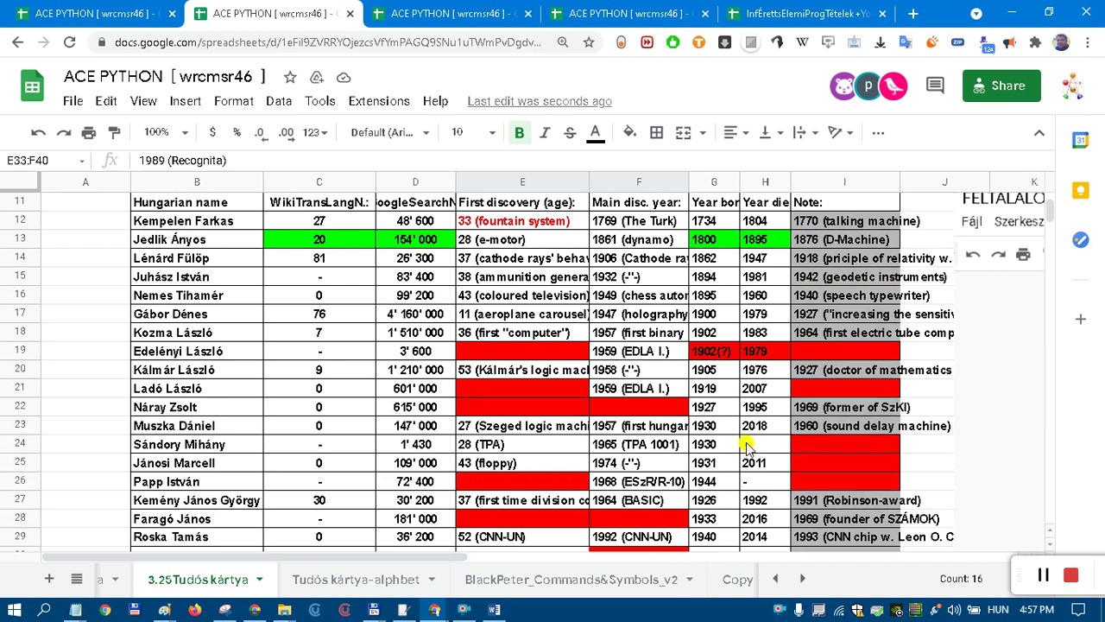
{"action": "scroll", "coordinate": [747, 448], "scroll_direction": "down", "scroll_amount": 3}
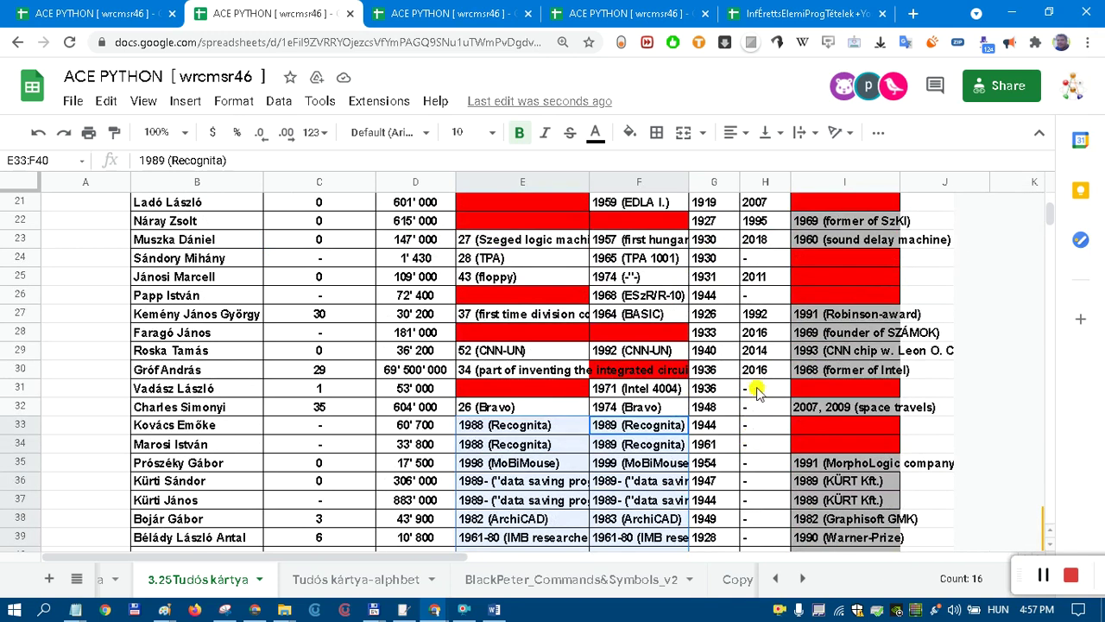
{"action": "left_click_drag", "start_coordinate": [756, 391], "coordinate": [749, 537]}
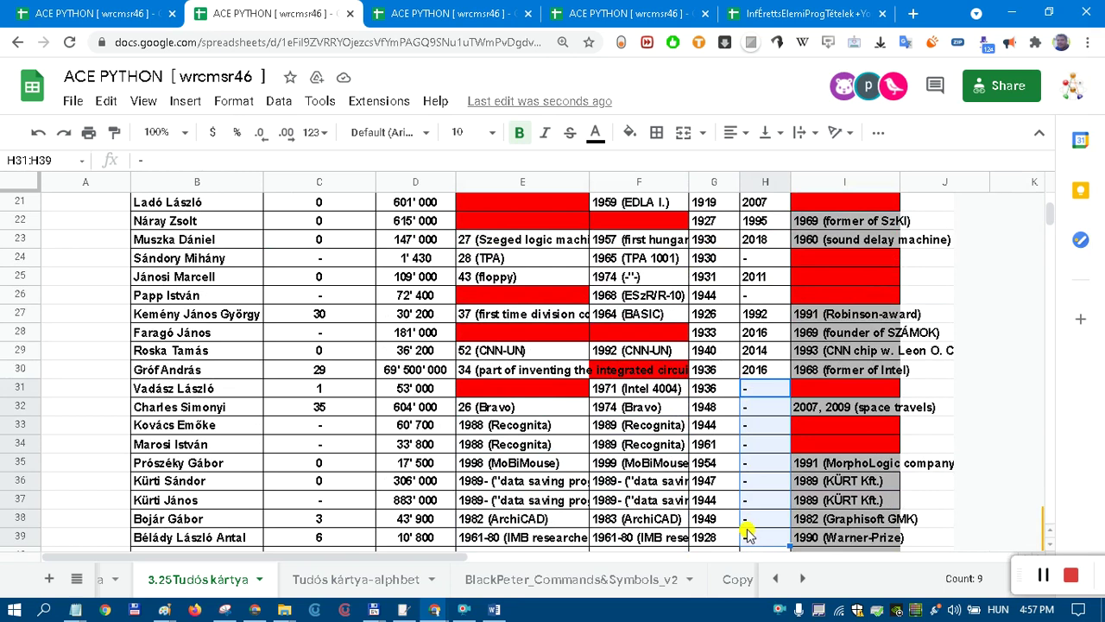
{"action": "scroll", "coordinate": [748, 531], "scroll_direction": "up", "scroll_amount": 4}
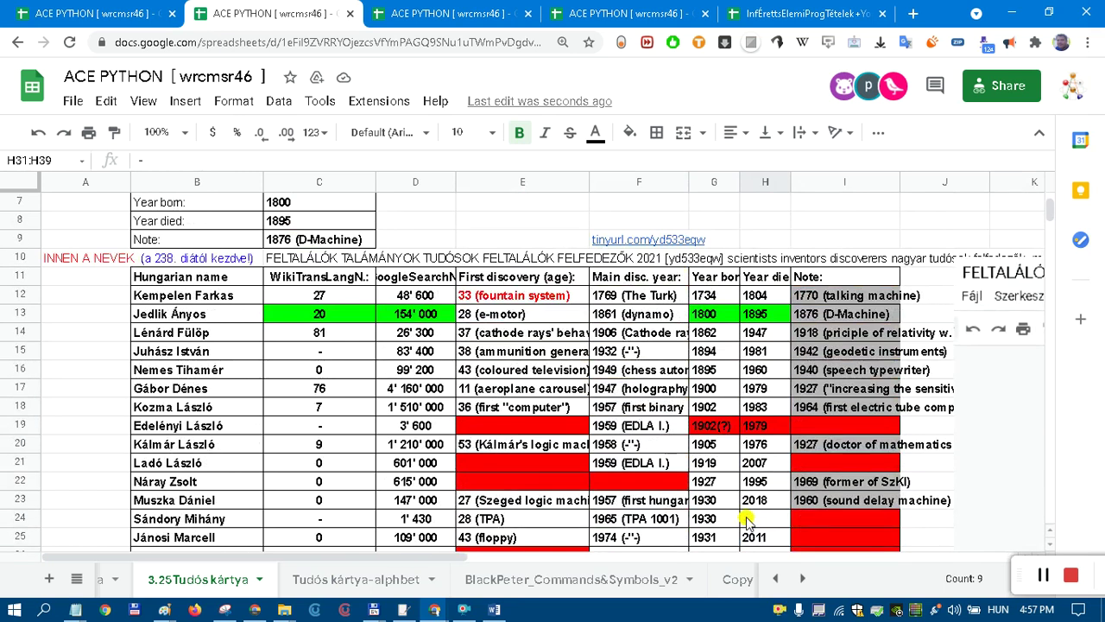
{"action": "left_click", "coordinate": [748, 521]}
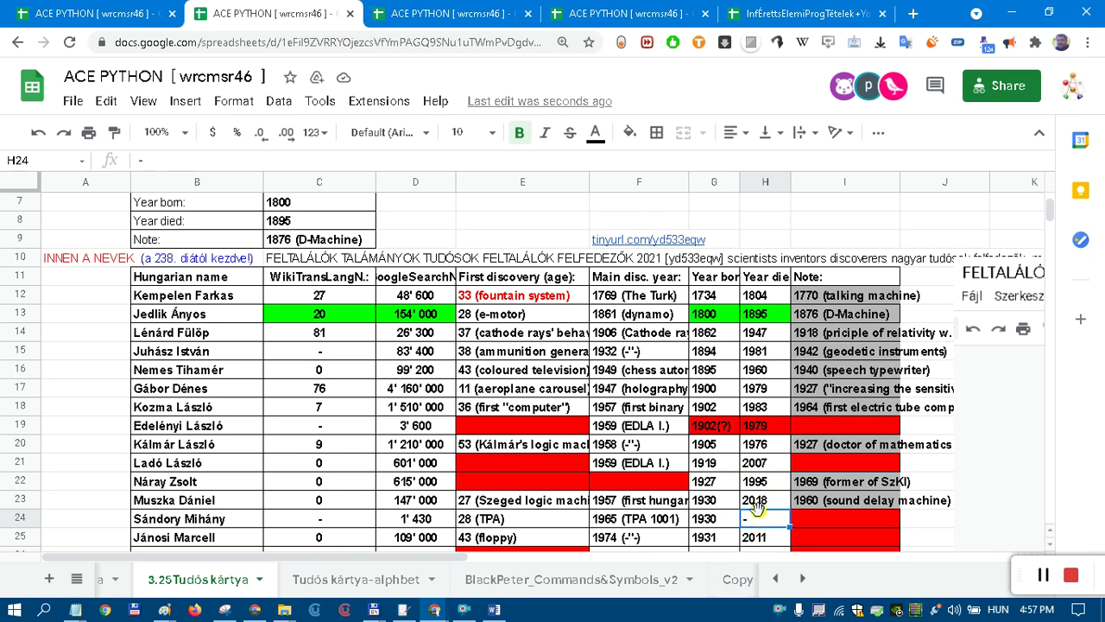
{"action": "scroll", "coordinate": [756, 518], "scroll_direction": "down", "scroll_amount": 3}
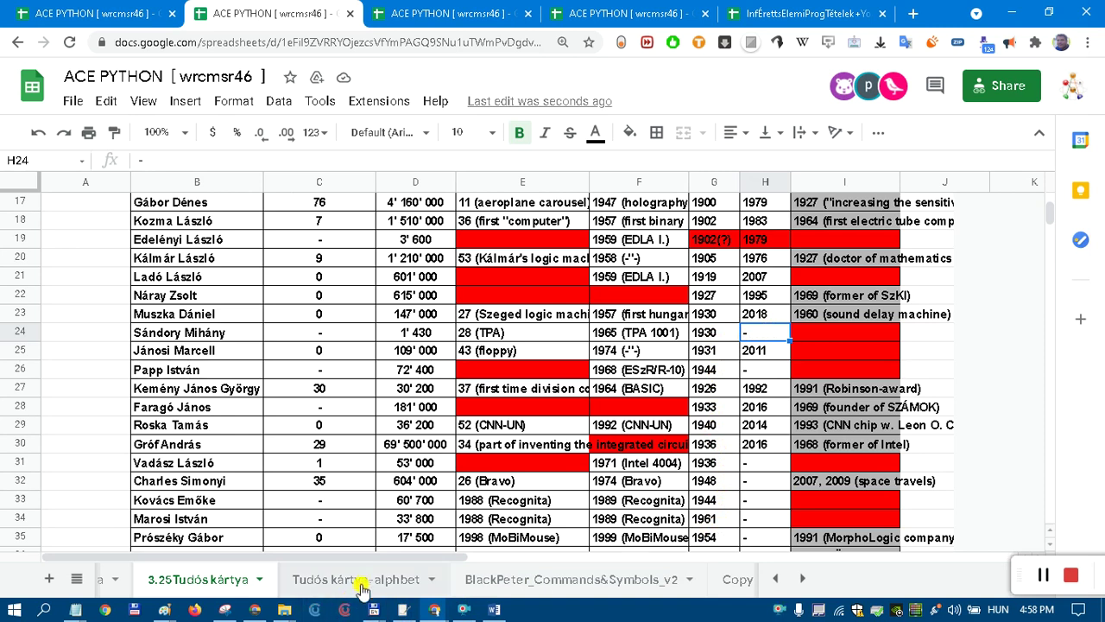
{"action": "left_click", "coordinate": [77, 579]}
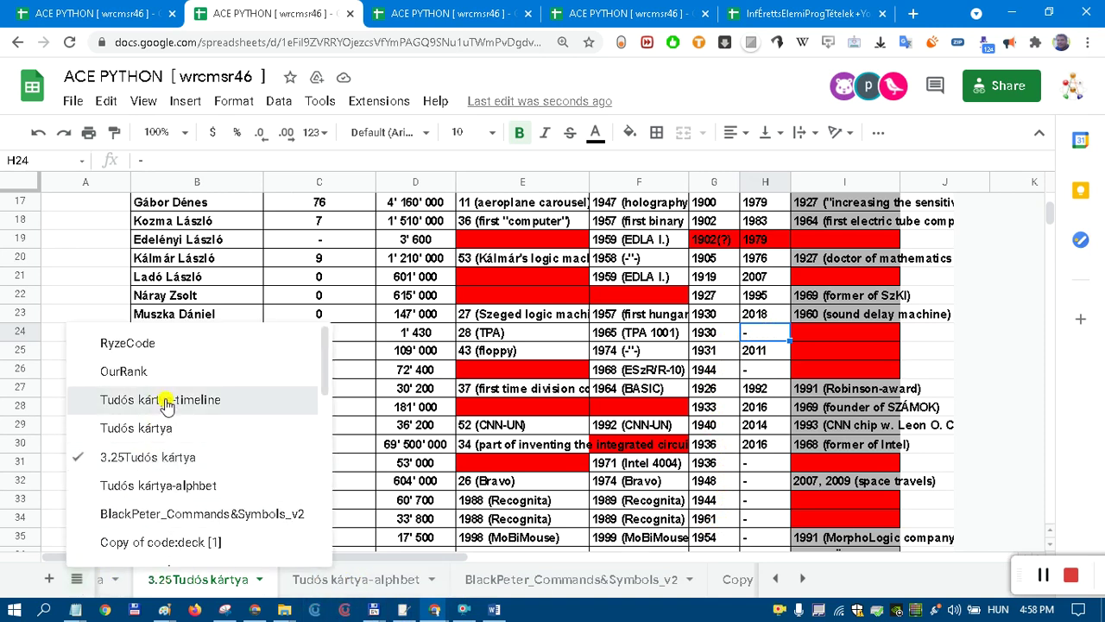
On the Tudós kártya-timeline sheet, check birth years H33:H34 and H38:H39 and death year I32.
{"action": "left_click", "coordinate": [164, 399]}
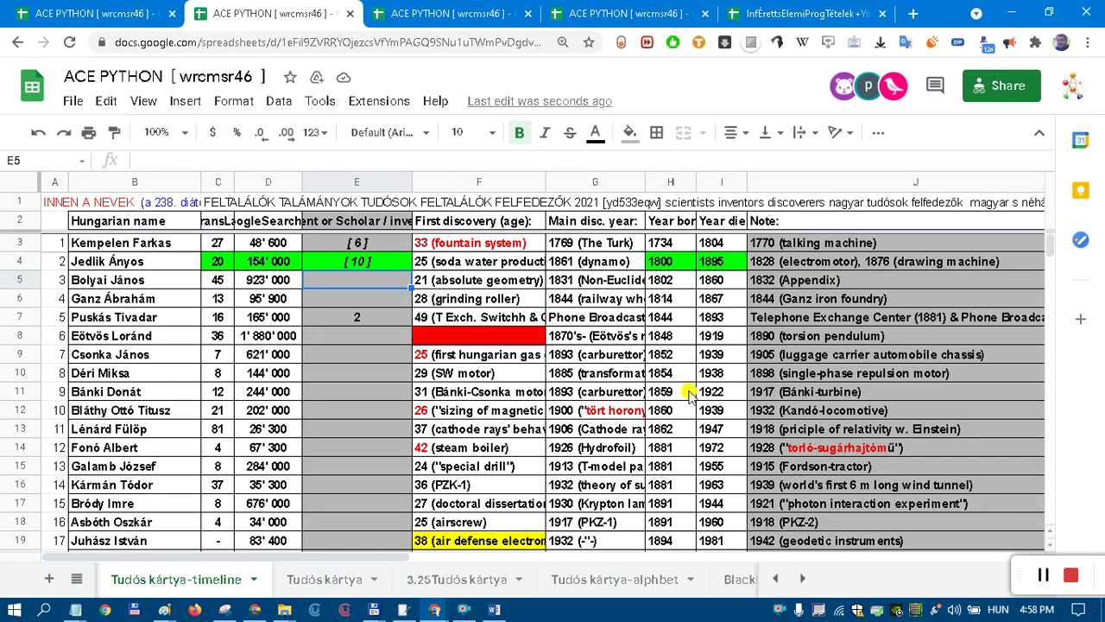
{"action": "scroll", "coordinate": [690, 393], "scroll_direction": "down", "scroll_amount": 5}
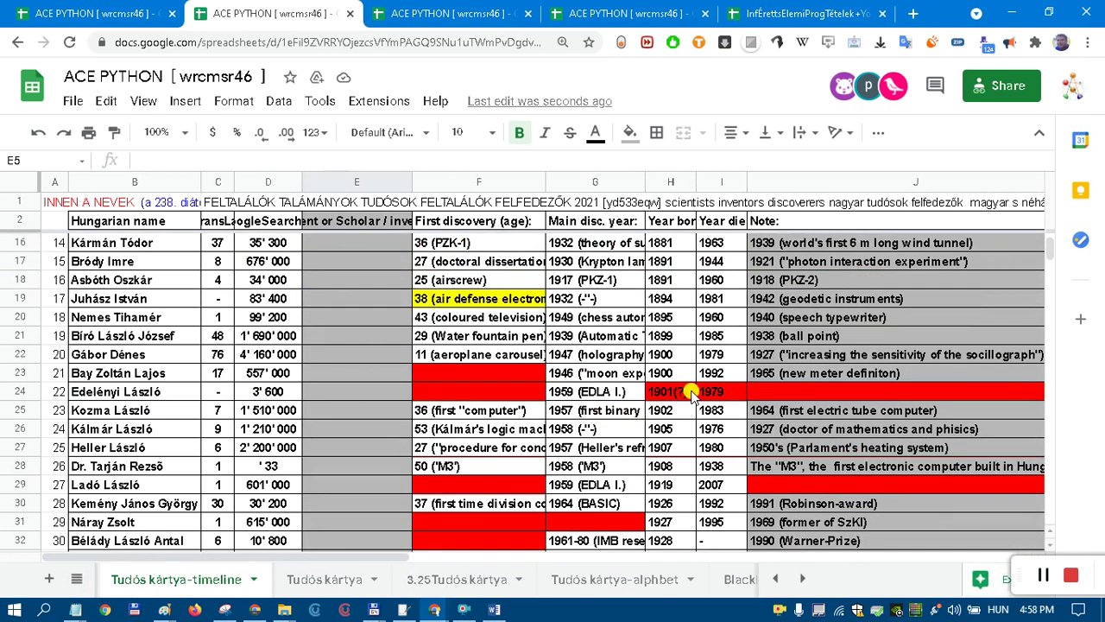
{"action": "scroll", "coordinate": [690, 393], "scroll_direction": "down", "scroll_amount": 5}
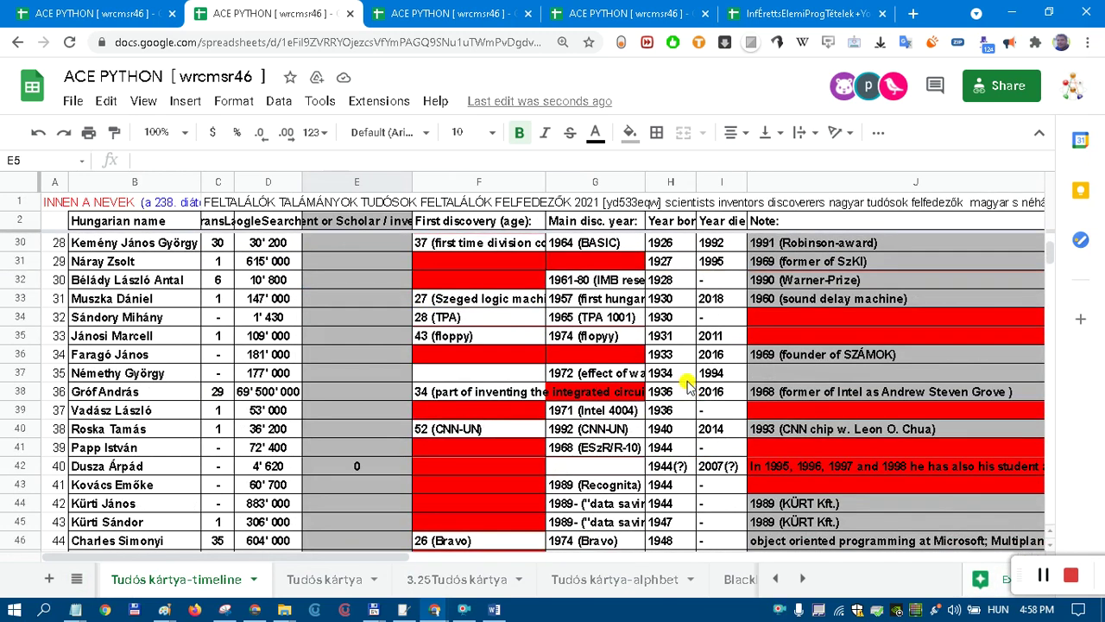
{"action": "scroll", "coordinate": [659, 370], "scroll_direction": "up", "scroll_amount": 3}
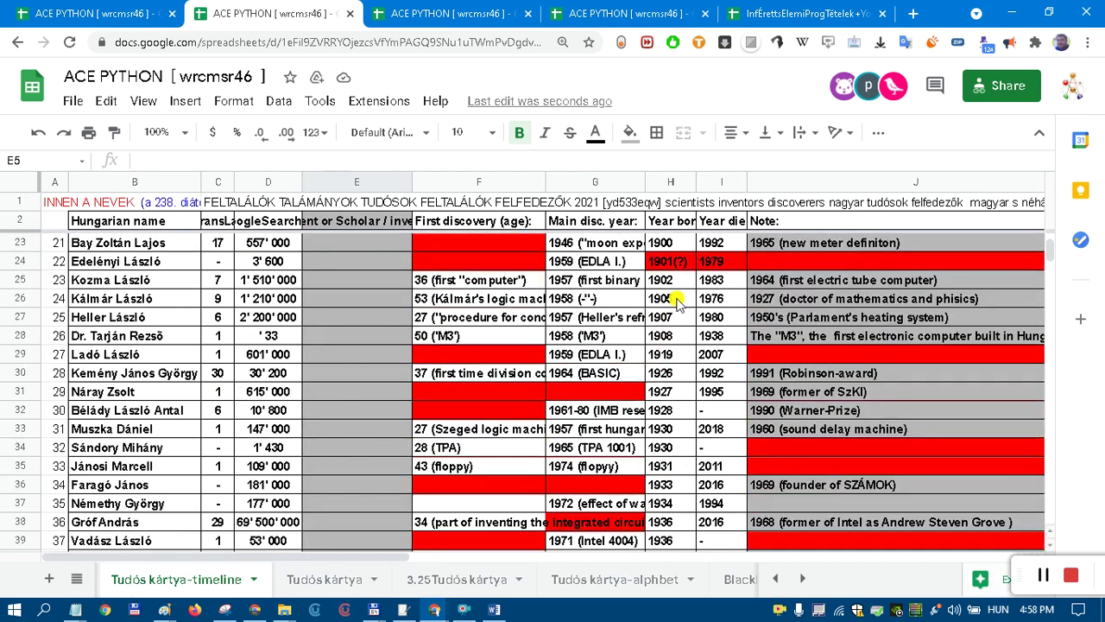
{"action": "left_click_drag", "start_coordinate": [672, 428], "coordinate": [676, 453]}
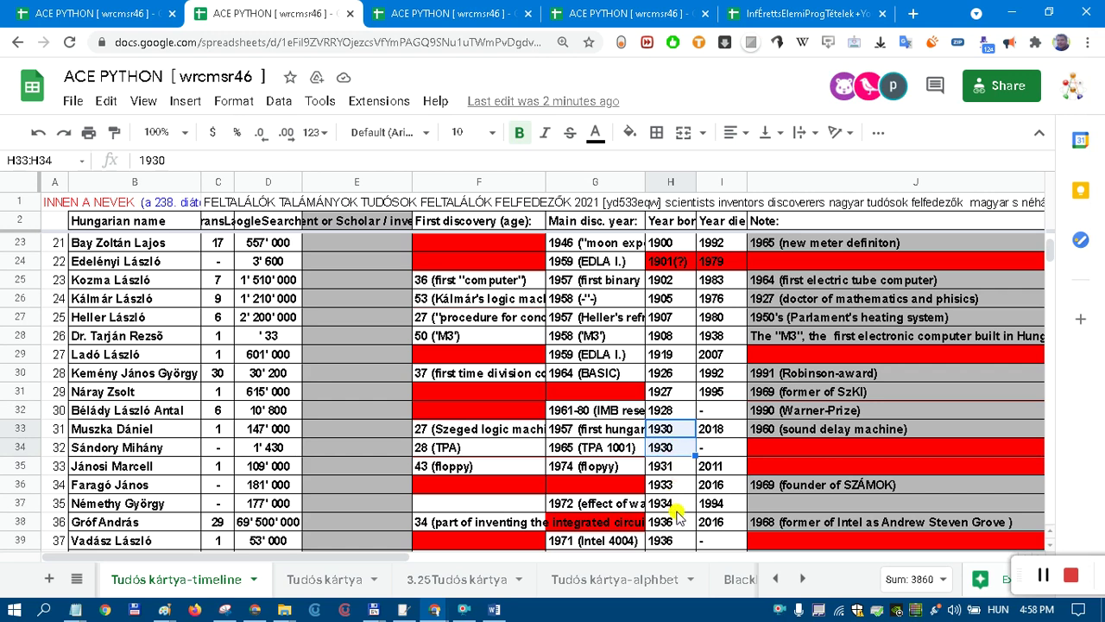
{"action": "scroll", "coordinate": [677, 515], "scroll_direction": "down", "scroll_amount": 1}
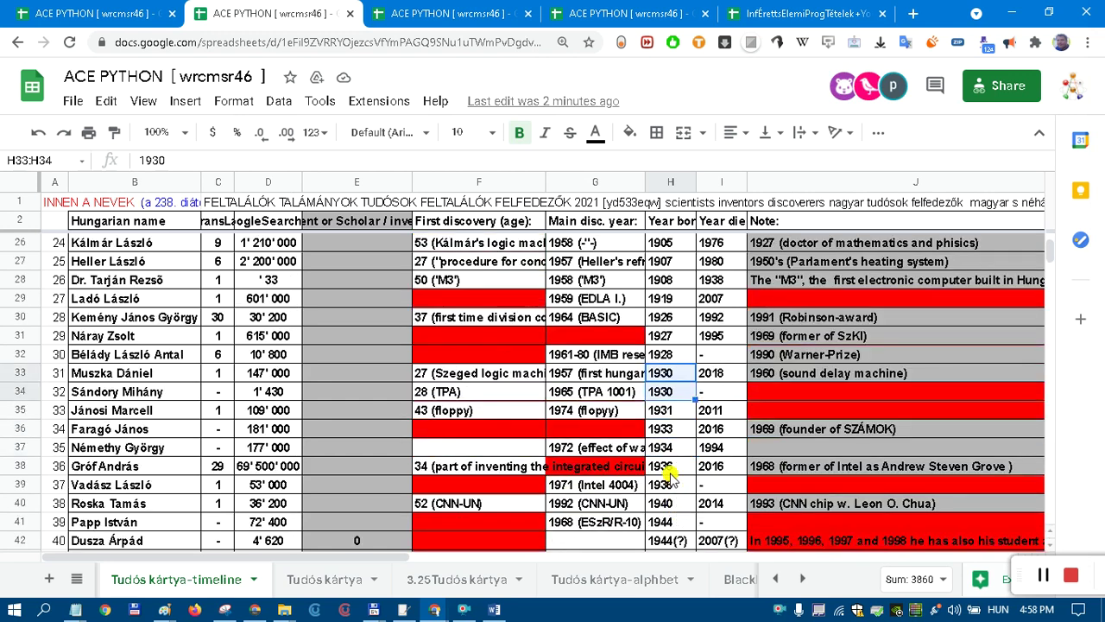
{"action": "left_click_drag", "start_coordinate": [667, 466], "coordinate": [669, 488]}
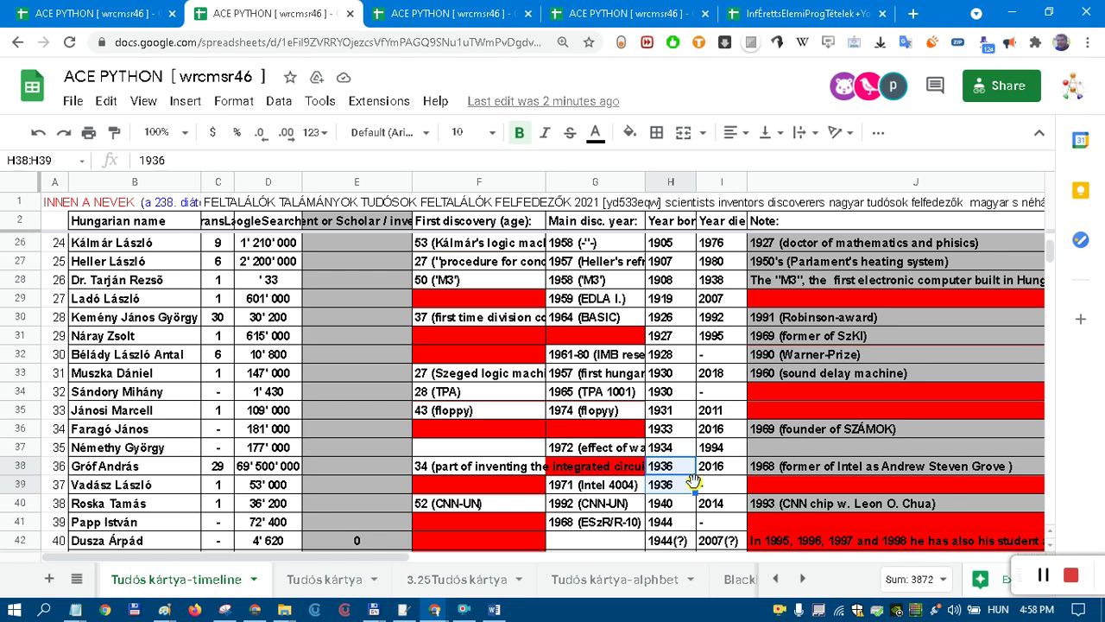
{"action": "left_click", "coordinate": [730, 357]}
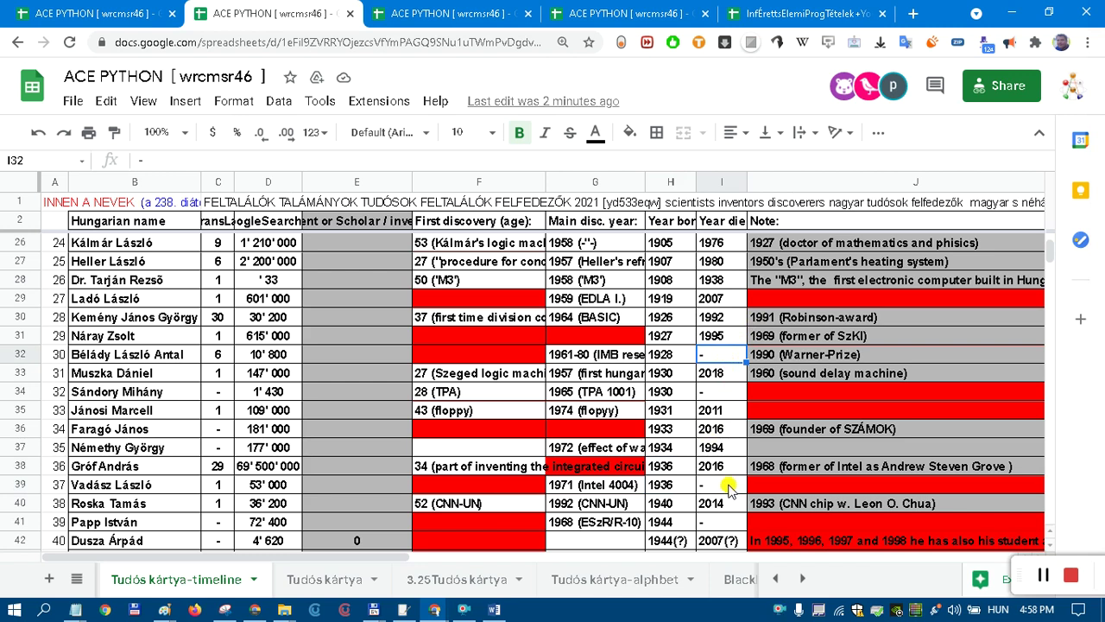
{"action": "scroll", "coordinate": [741, 453], "scroll_direction": "up", "scroll_amount": 3}
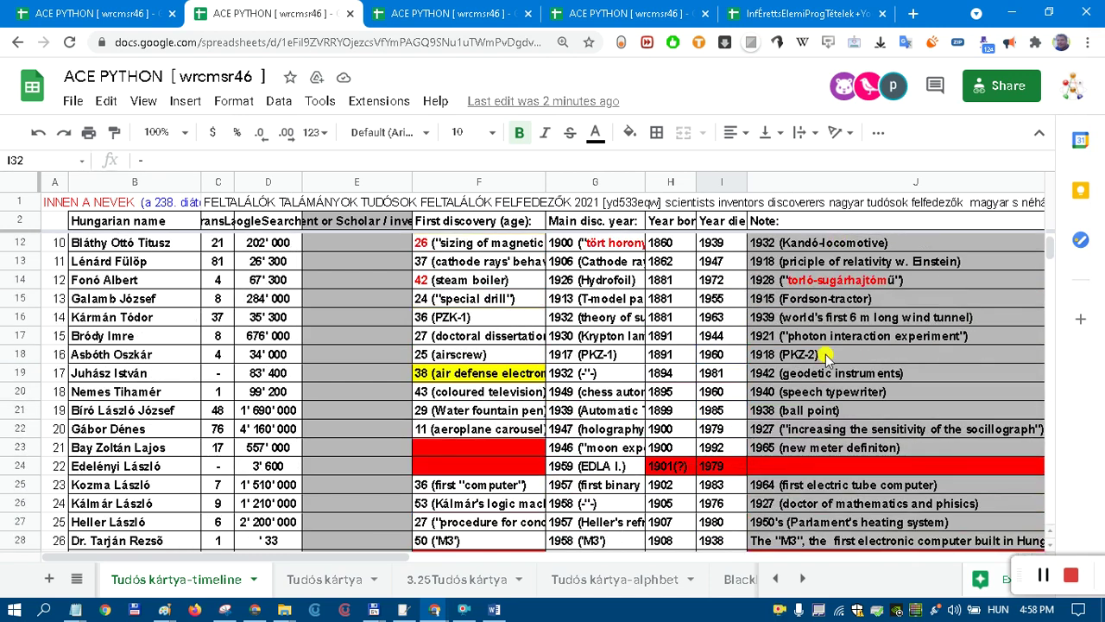
{"action": "scroll", "coordinate": [820, 392], "scroll_direction": "down", "scroll_amount": 5}
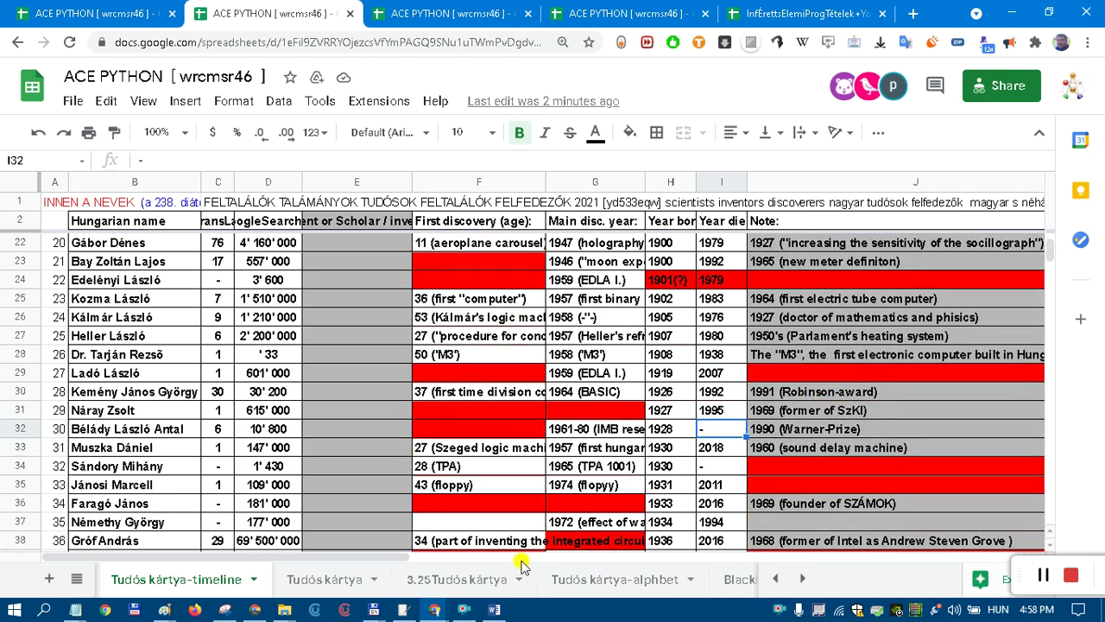
Back on the 3.25Tudós kártya sheet, select the card table block C24:H34.
{"action": "left_click", "coordinate": [469, 576]}
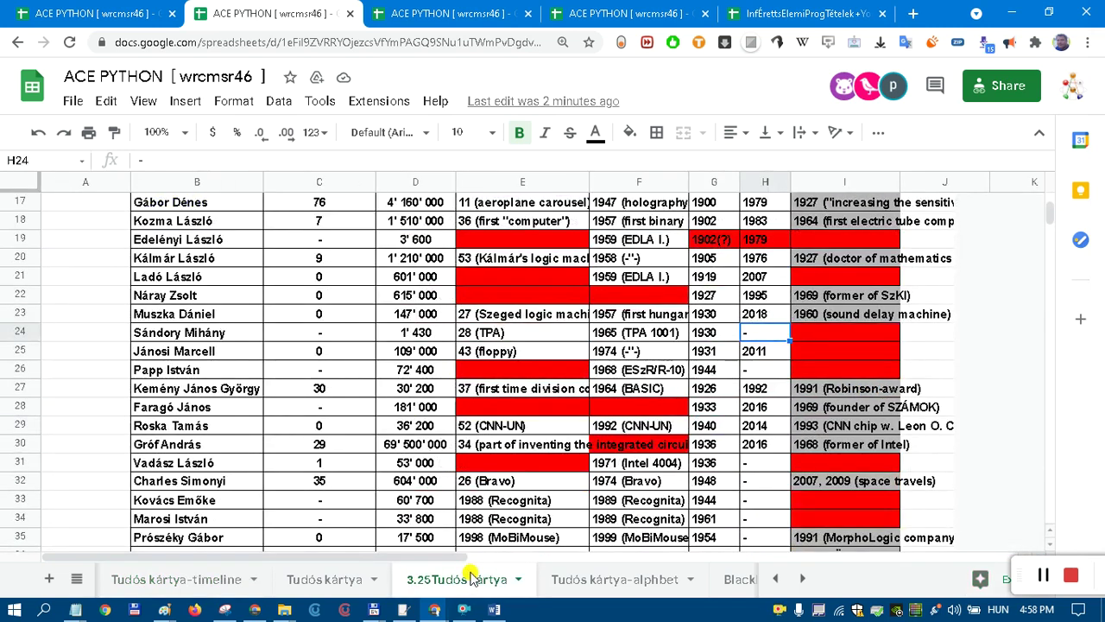
{"action": "scroll", "coordinate": [528, 466], "scroll_direction": "up", "scroll_amount": 5}
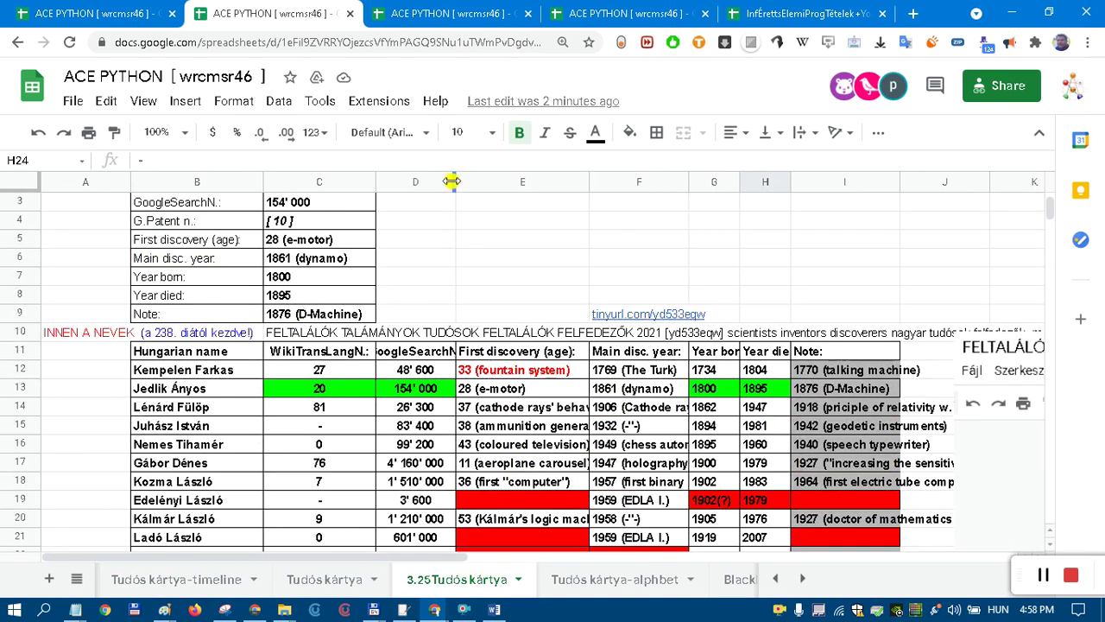
{"action": "scroll", "coordinate": [443, 320], "scroll_direction": "down", "scroll_amount": 5}
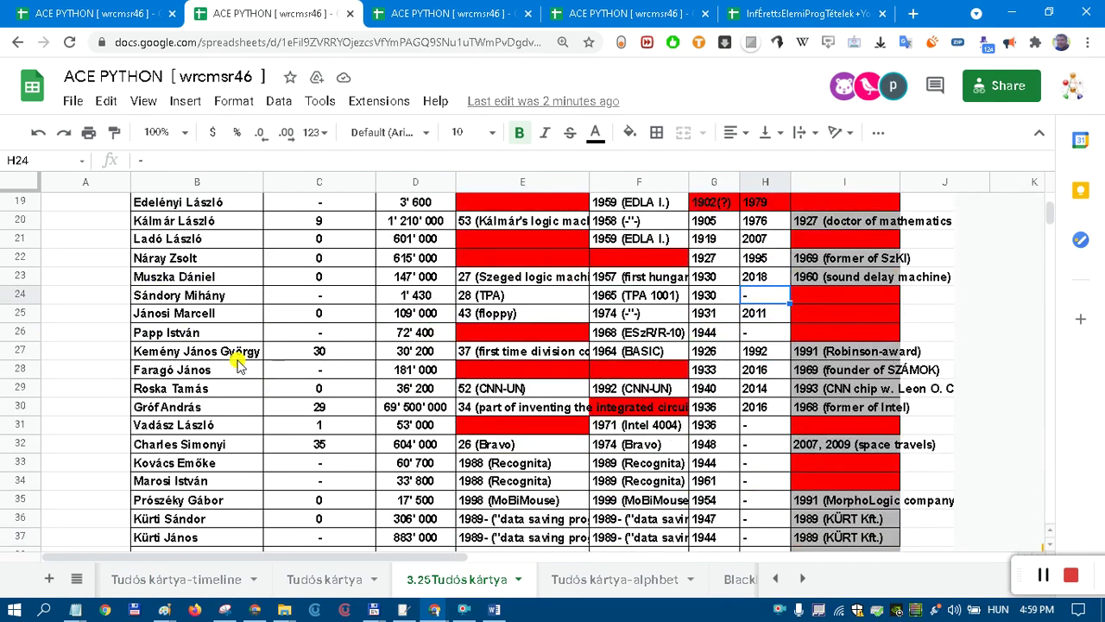
{"action": "left_click_drag", "start_coordinate": [178, 278], "coordinate": [200, 486]}
{"action": "left_click_drag", "start_coordinate": [320, 295], "coordinate": [790, 480]}
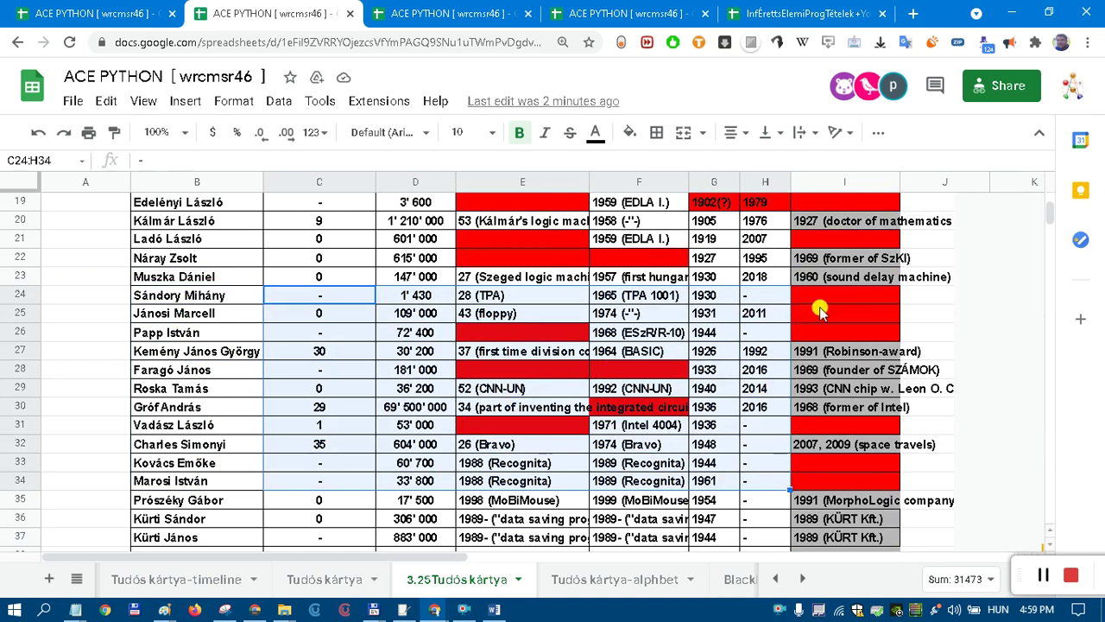
Open the tinyurl.com/yd533eqw link in cell F9 in a new tab.
{"action": "scroll", "coordinate": [445, 349], "scroll_direction": "up", "scroll_amount": 3}
{"action": "scroll", "coordinate": [432, 336], "scroll_direction": "up", "scroll_amount": 5}
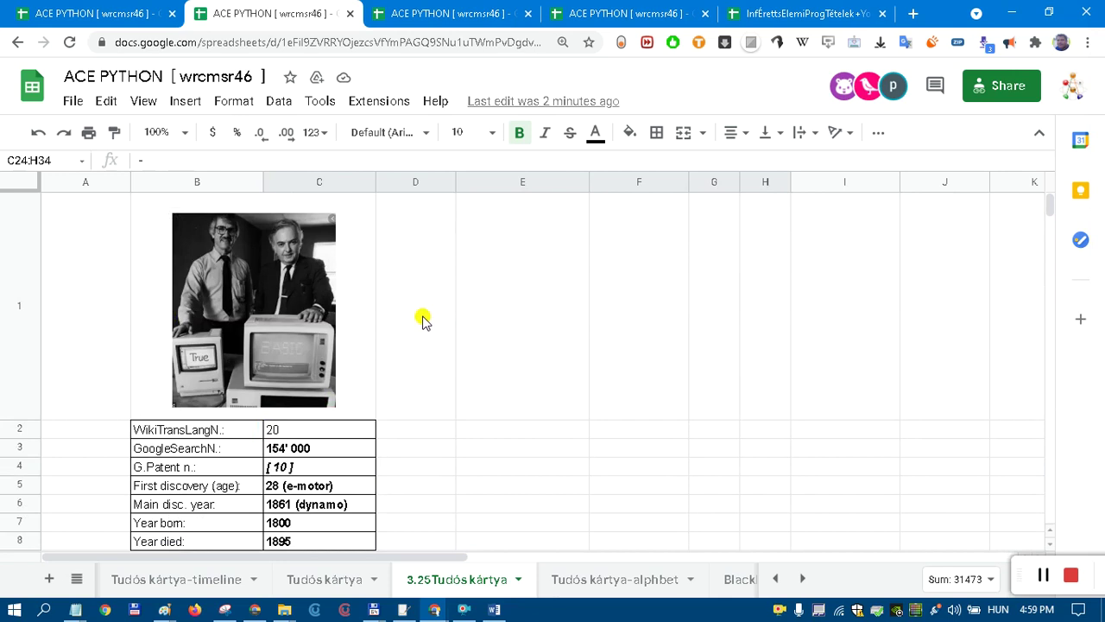
{"action": "scroll", "coordinate": [423, 321], "scroll_direction": "down", "scroll_amount": 3}
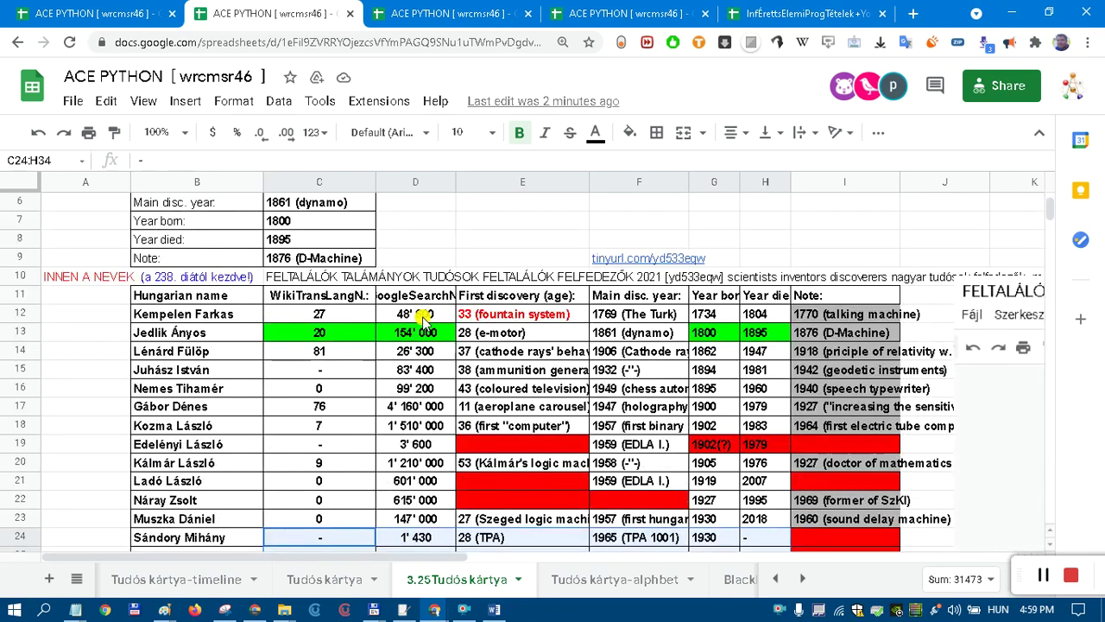
{"action": "left_click", "coordinate": [675, 263]}
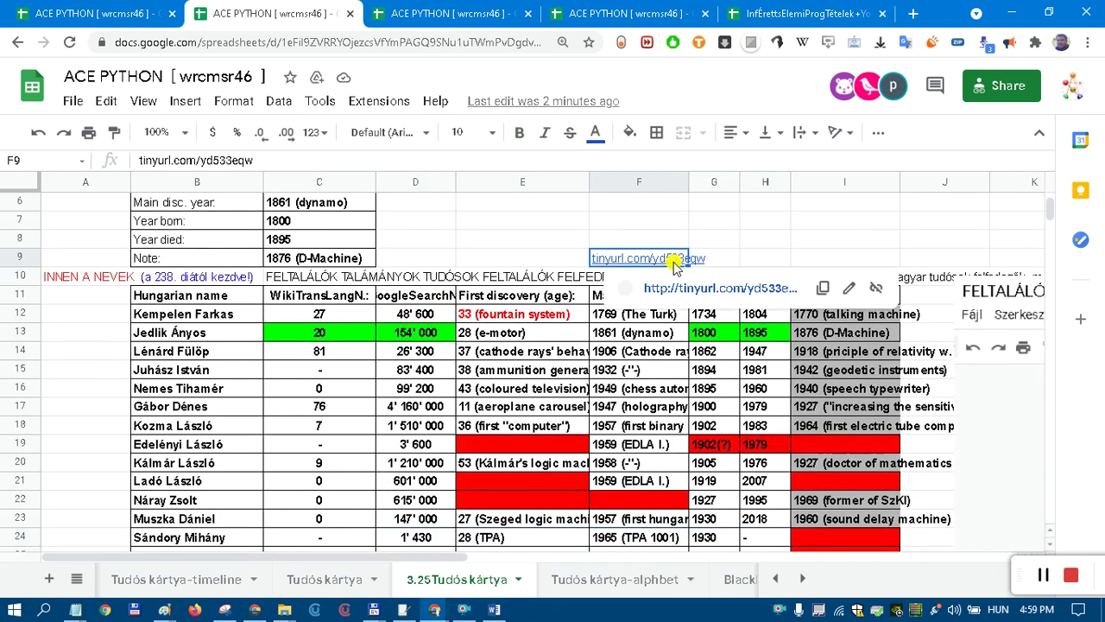
{"action": "left_click", "coordinate": [712, 289]}
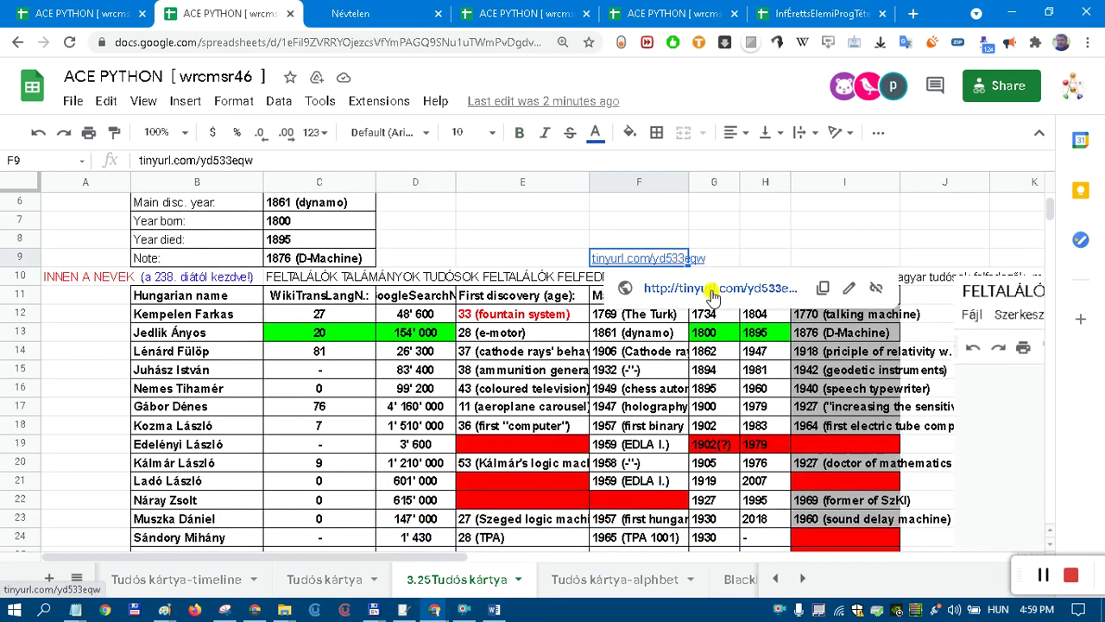
Show the linked FELTALÁLÓK TALÁMÁNYOK 2021 slides as a thumbnail grid.
{"action": "left_click", "coordinate": [372, 14]}
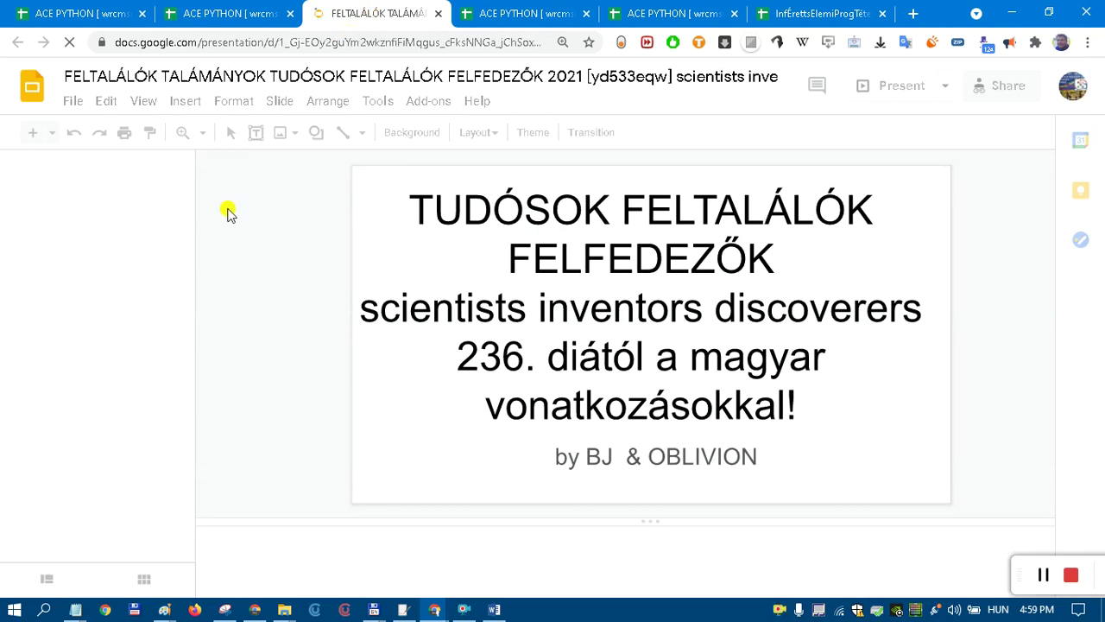
{"action": "left_click", "coordinate": [143, 578]}
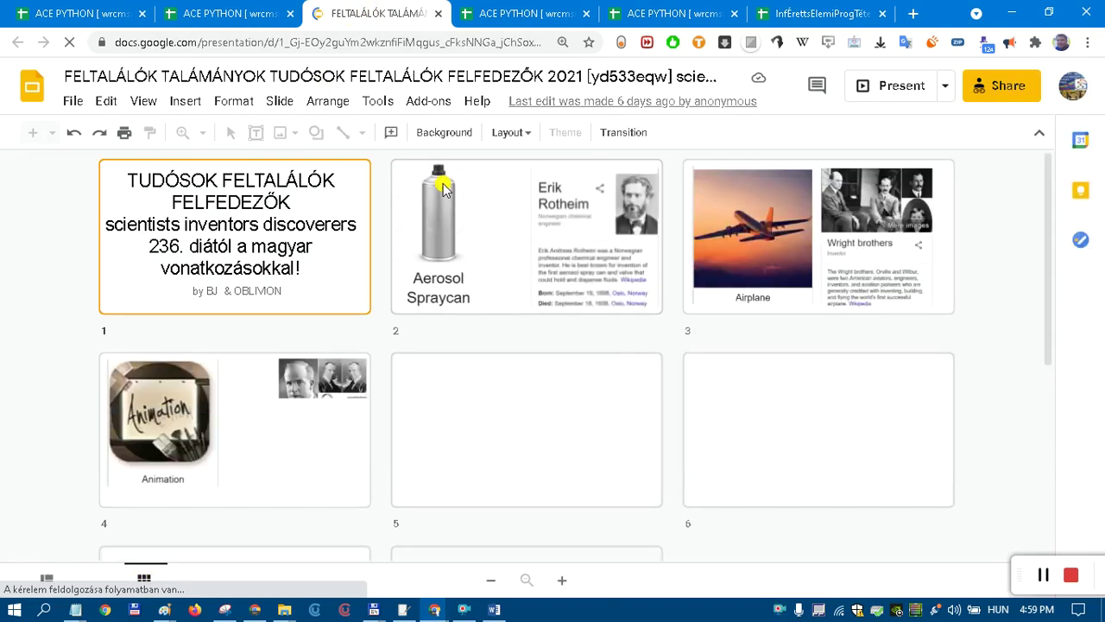
{"action": "scroll", "coordinate": [442, 190], "scroll_direction": "down", "scroll_amount": 5}
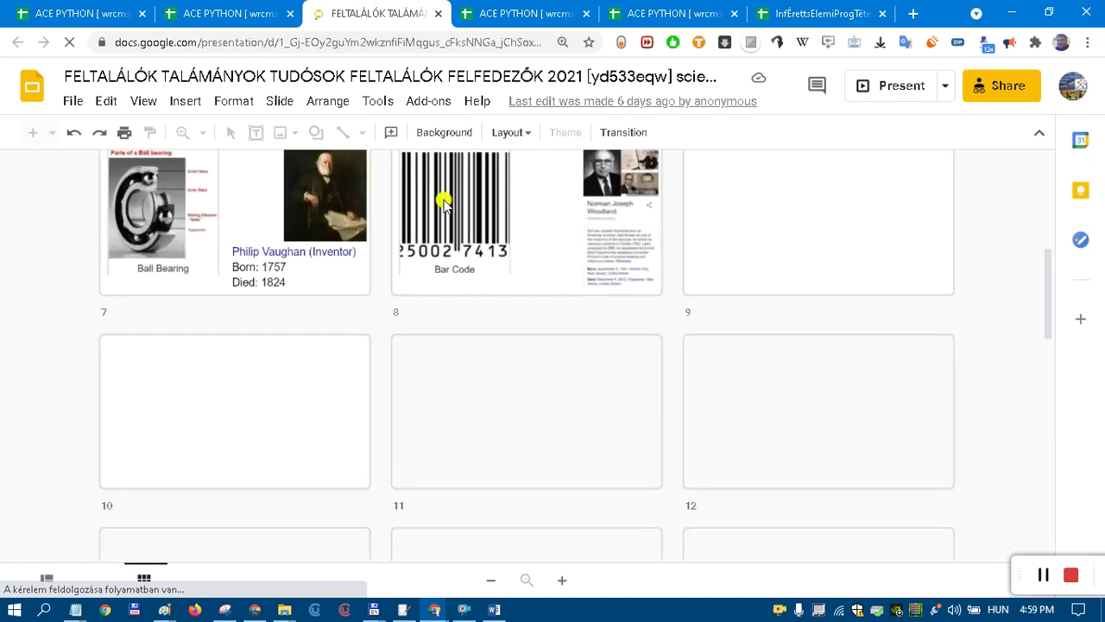
{"action": "scroll", "coordinate": [442, 201], "scroll_direction": "down", "scroll_amount": 5}
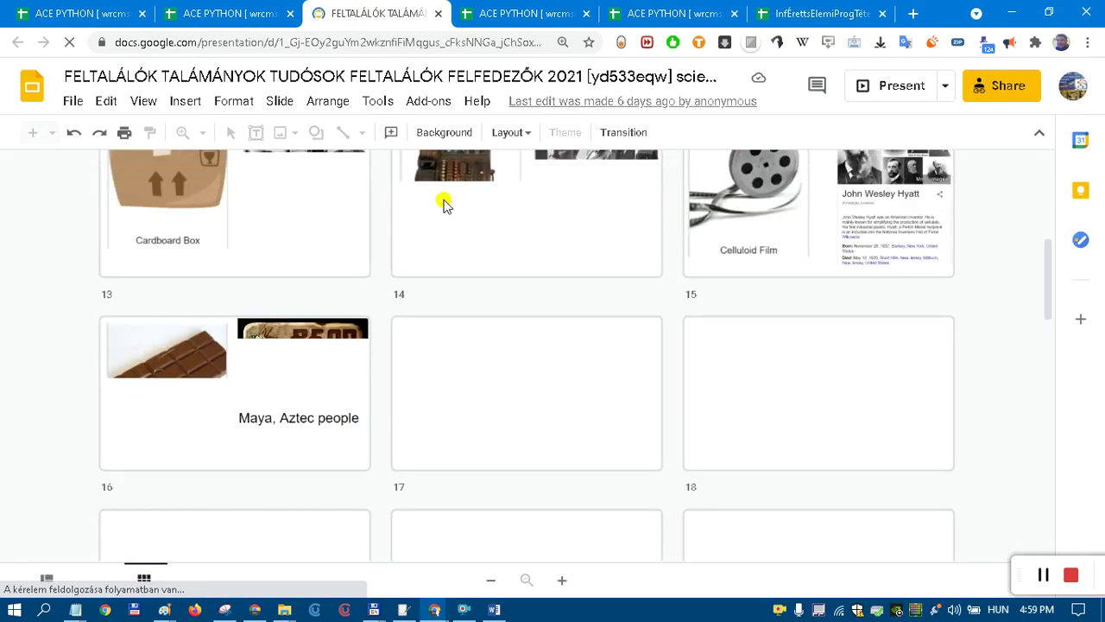
{"action": "scroll", "coordinate": [443, 202], "scroll_direction": "down", "scroll_amount": 5}
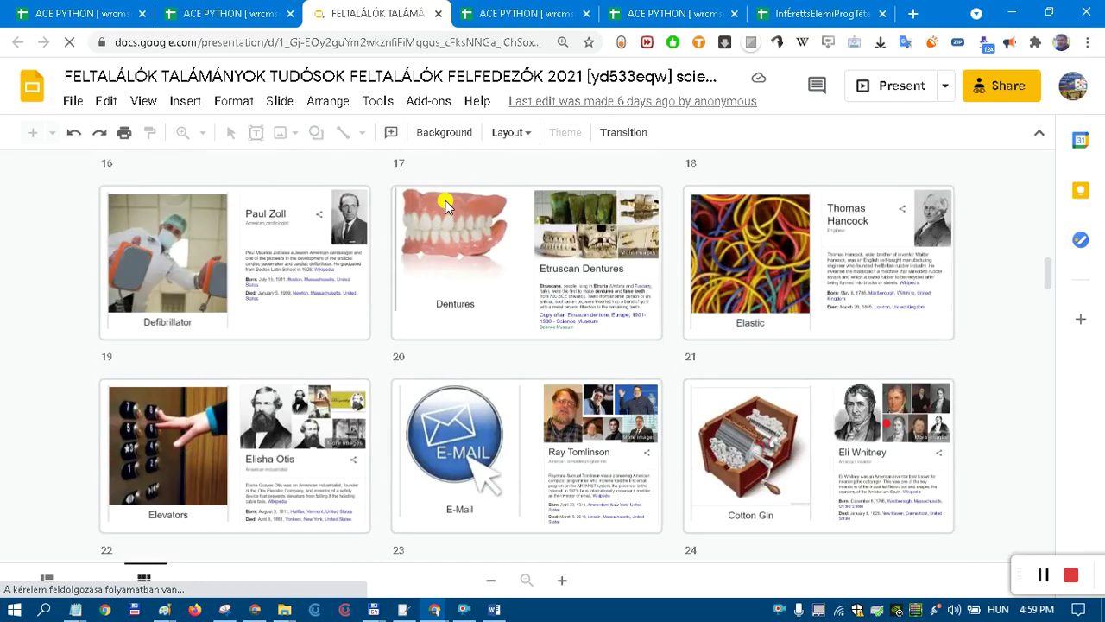
{"action": "scroll", "coordinate": [445, 202], "scroll_direction": "down", "scroll_amount": 5}
{"action": "scroll", "coordinate": [445, 202], "scroll_direction": "down", "scroll_amount": 4}
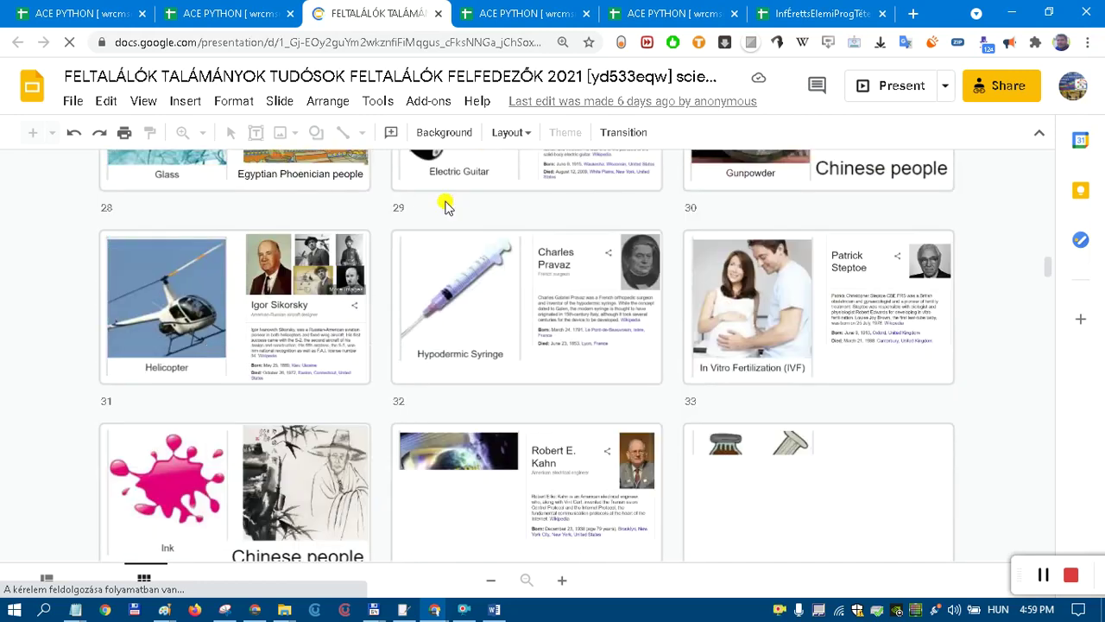
{"action": "scroll", "coordinate": [444, 202], "scroll_direction": "down", "scroll_amount": 8}
{"action": "scroll", "coordinate": [445, 207], "scroll_direction": "down", "scroll_amount": 3}
{"action": "scroll", "coordinate": [444, 207], "scroll_direction": "down", "scroll_amount": 10}
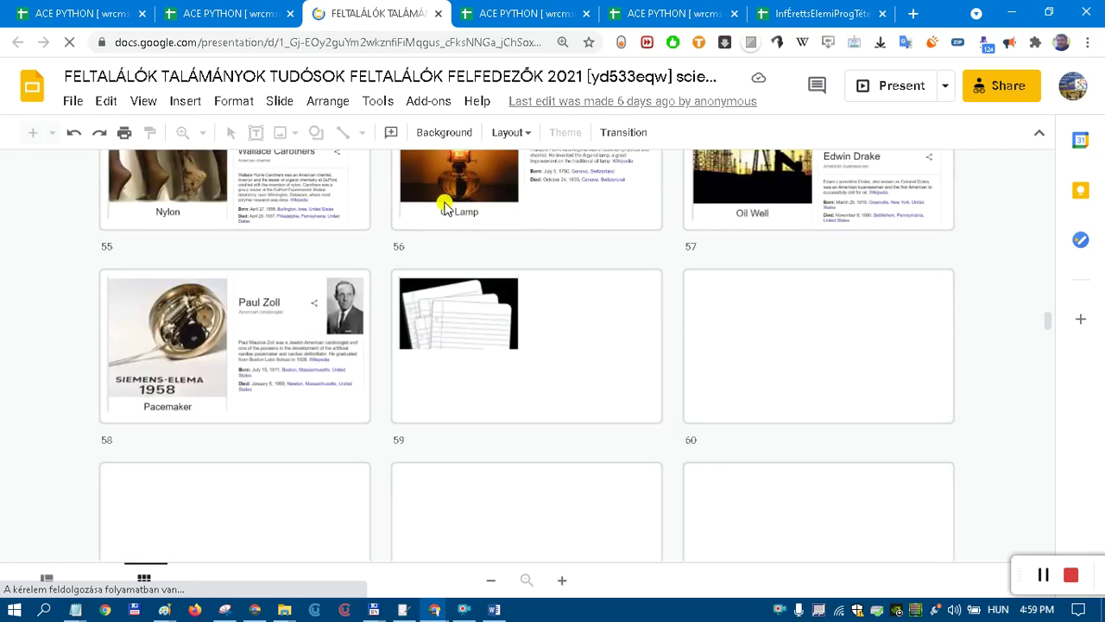
Browse the 138+ inventor slide thumbnails and zoom the browser to 80%.
{"action": "scroll", "coordinate": [445, 205], "scroll_direction": "down", "scroll_amount": 12}
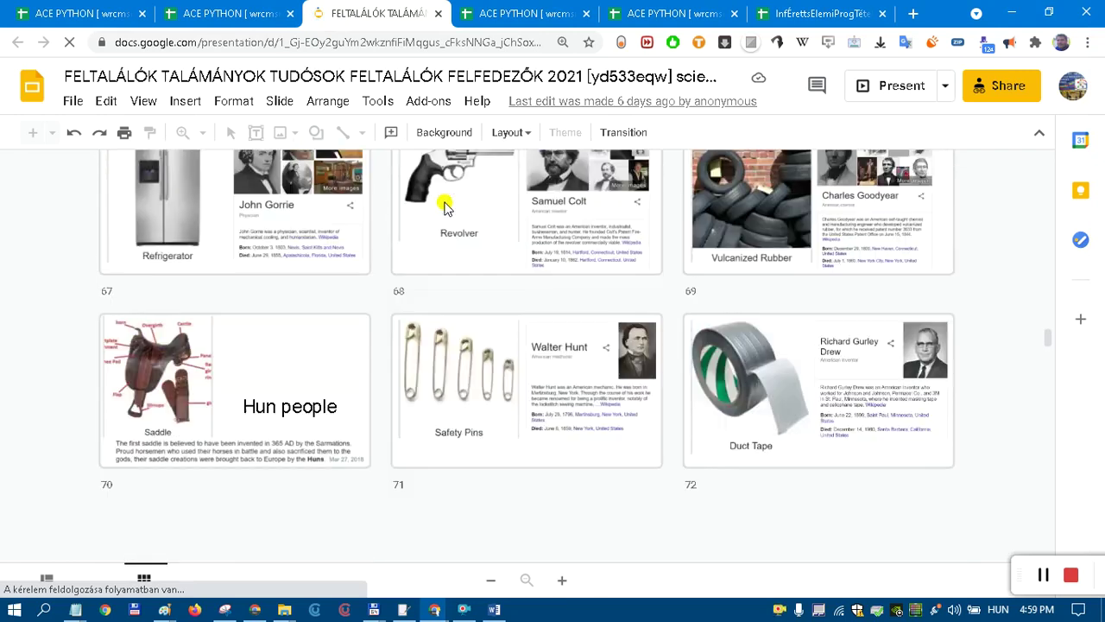
{"action": "scroll", "coordinate": [444, 205], "scroll_direction": "down", "scroll_amount": 5}
{"action": "scroll", "coordinate": [444, 206], "scroll_direction": "down", "scroll_amount": 3}
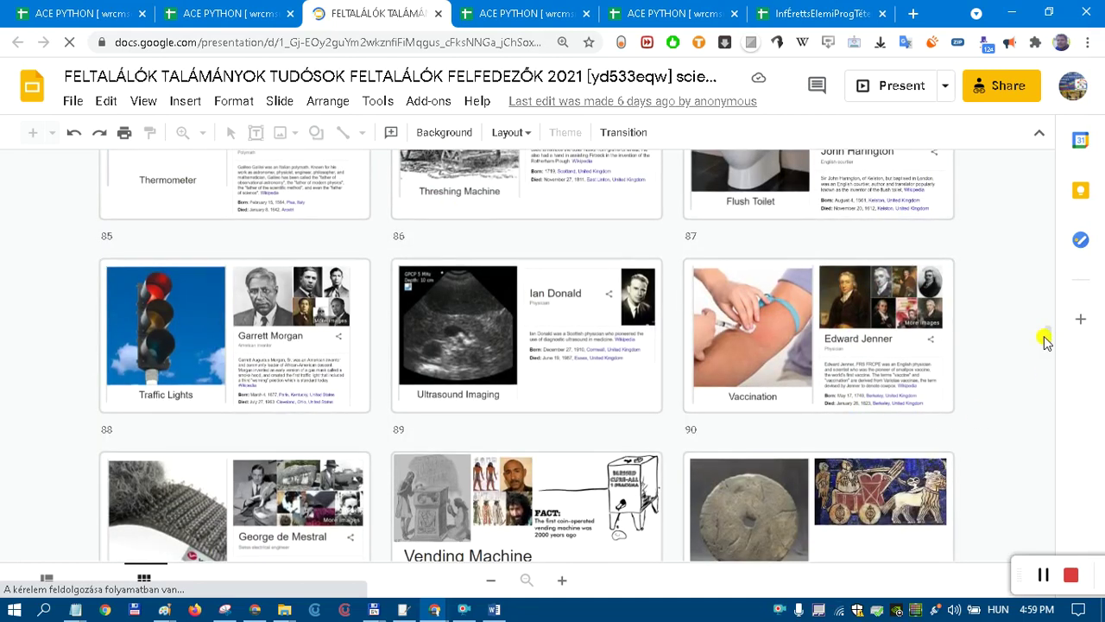
{"action": "scroll", "coordinate": [1048, 323], "scroll_direction": "down", "scroll_amount": 1}
{"action": "scroll", "coordinate": [1048, 322], "scroll_direction": "down", "scroll_amount": 10}
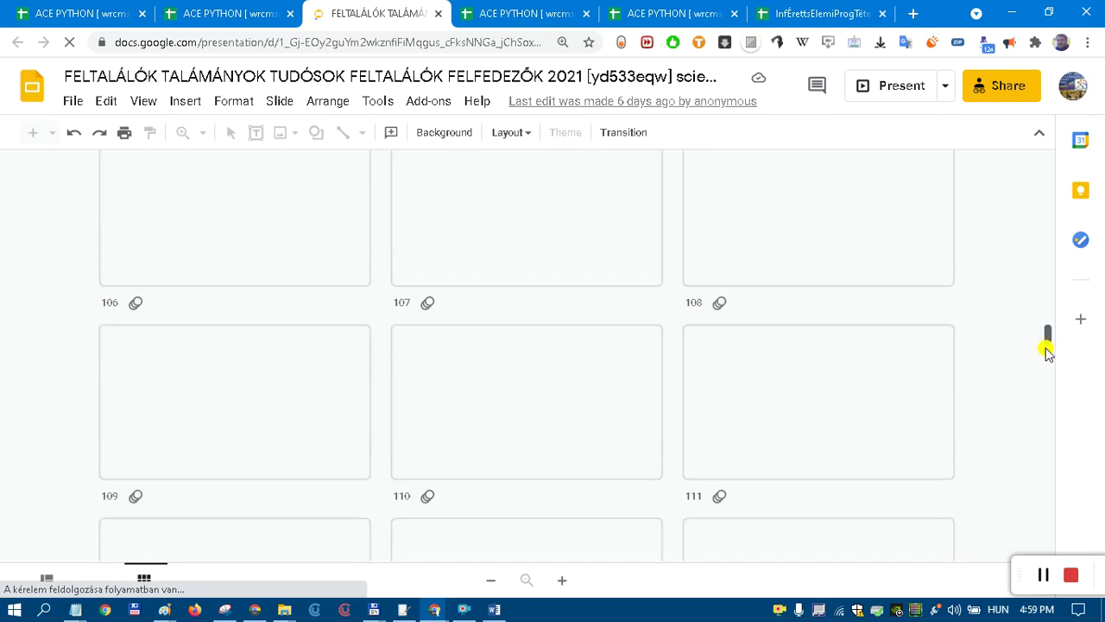
{"action": "scroll", "coordinate": [1046, 345], "scroll_direction": "up", "scroll_amount": 6}
{"action": "scroll", "coordinate": [1045, 311], "scroll_direction": "down", "scroll_amount": 2}
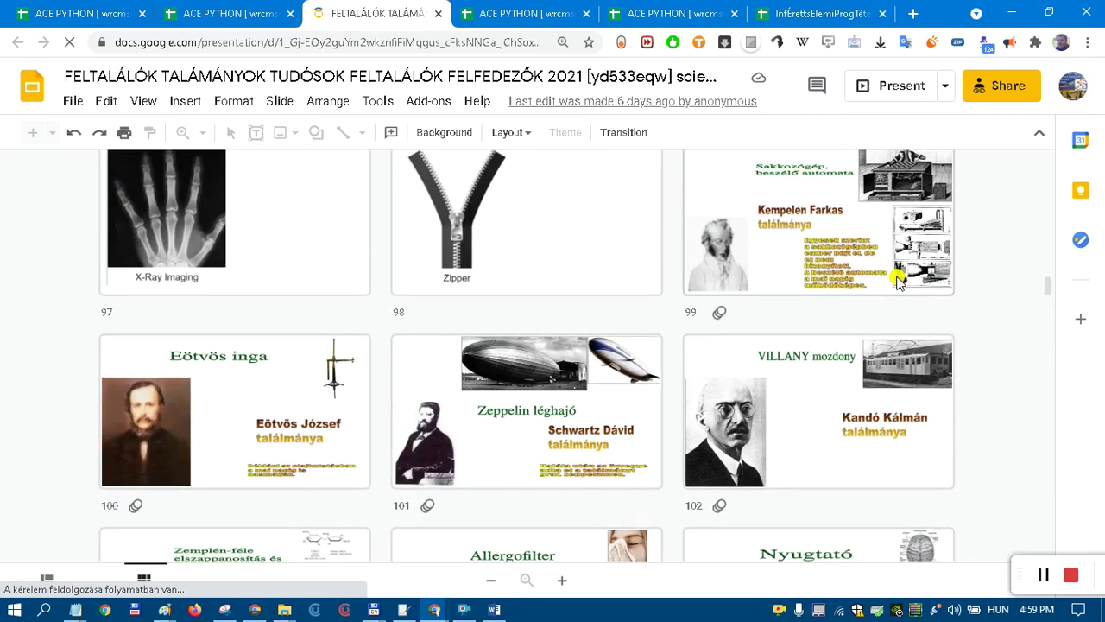
{"action": "scroll", "coordinate": [897, 281], "scroll_direction": "down", "scroll_amount": 5}
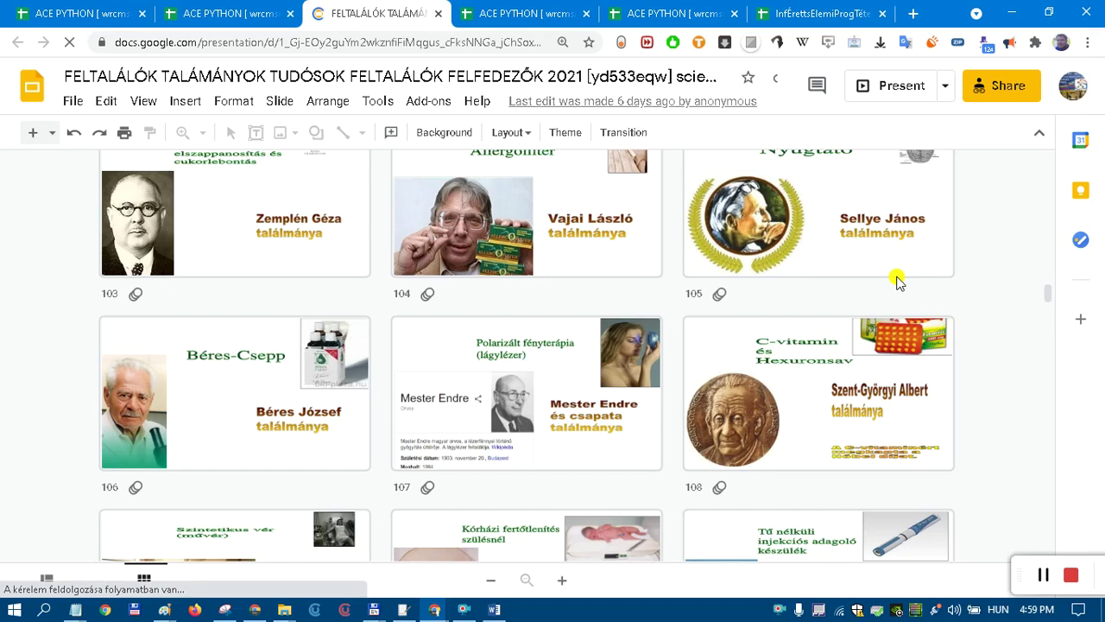
{"action": "scroll", "coordinate": [898, 282], "scroll_direction": "down", "scroll_amount": 5}
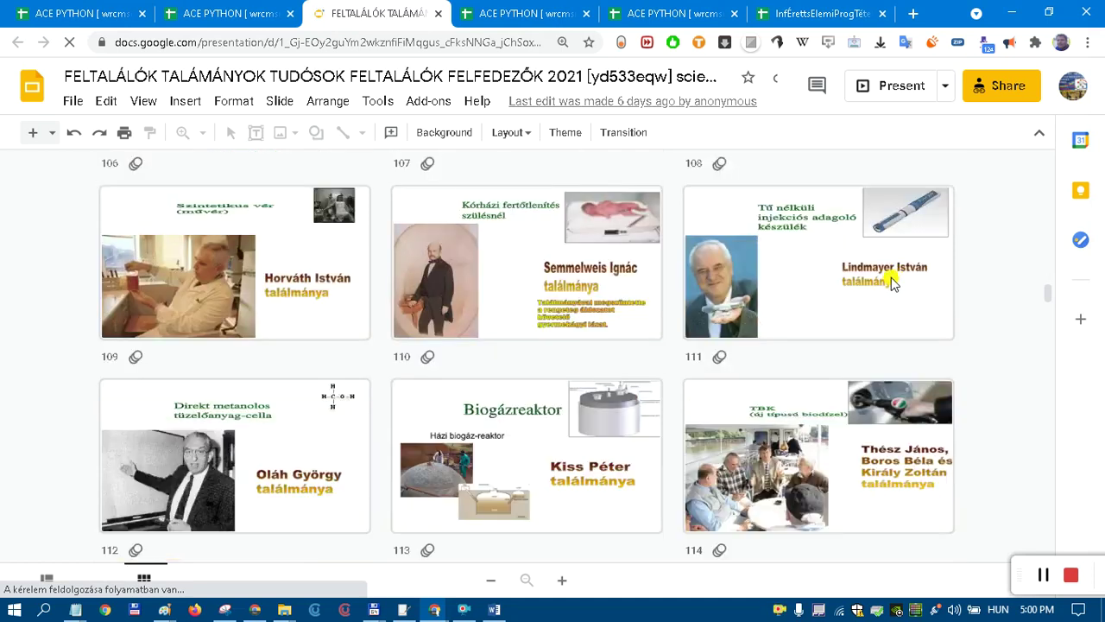
{"action": "scroll", "coordinate": [890, 279], "scroll_direction": "down", "scroll_amount": 5}
{"action": "scroll", "coordinate": [857, 304], "scroll_direction": "down", "scroll_amount": 5}
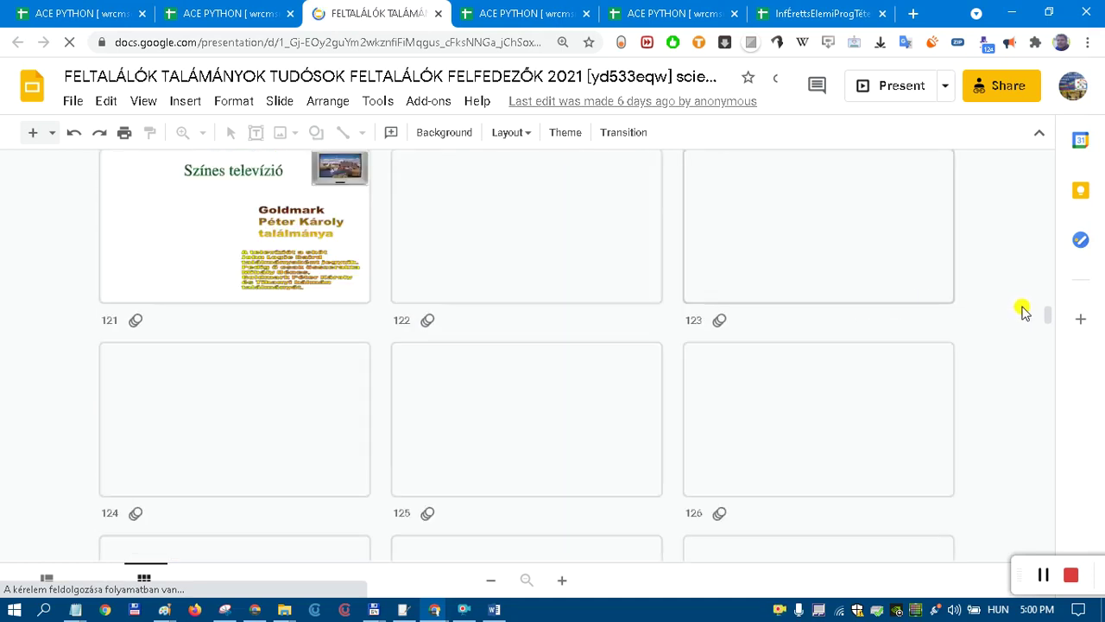
{"action": "left_click_drag", "start_coordinate": [1048, 316], "coordinate": [1051, 335]}
{"action": "scroll", "coordinate": [1004, 368], "scroll_direction": "down", "scroll_amount": 7}
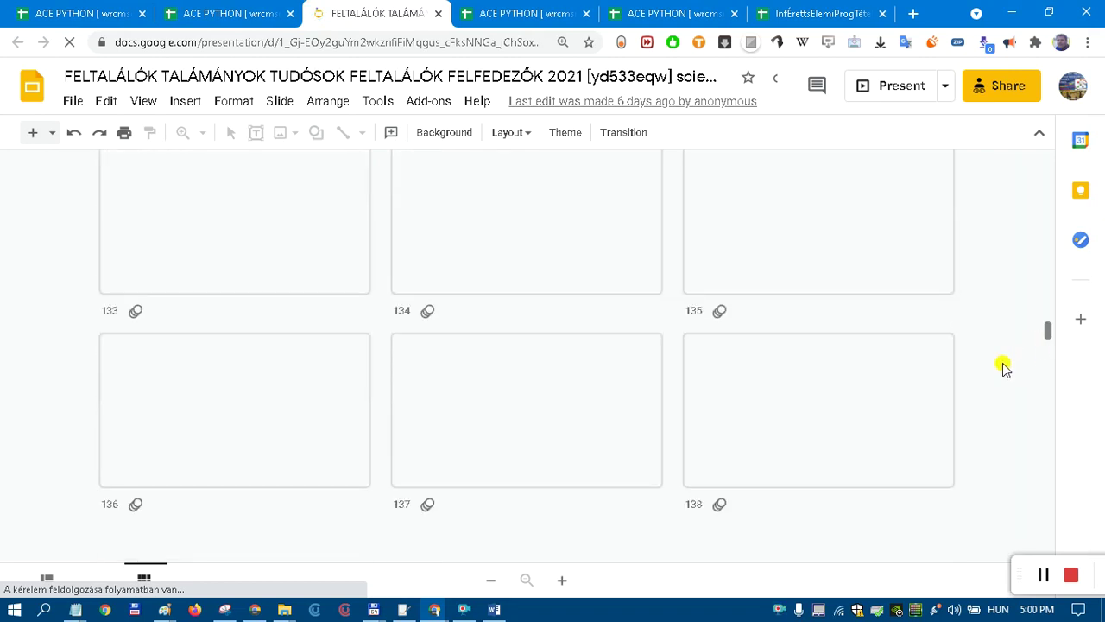
{"action": "key", "text": "ctrl"}
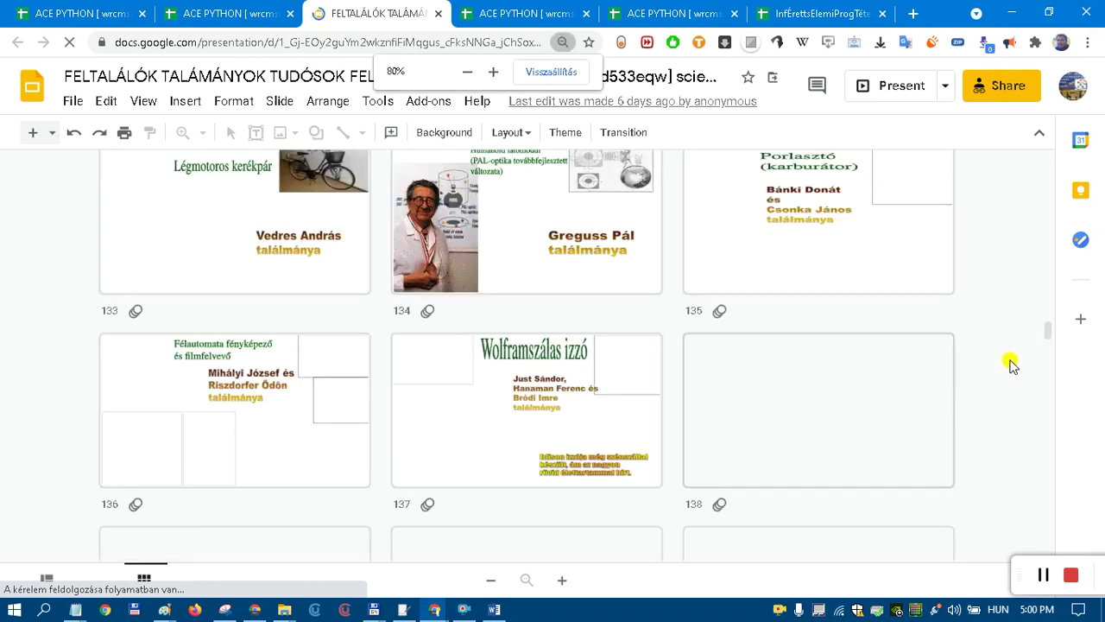
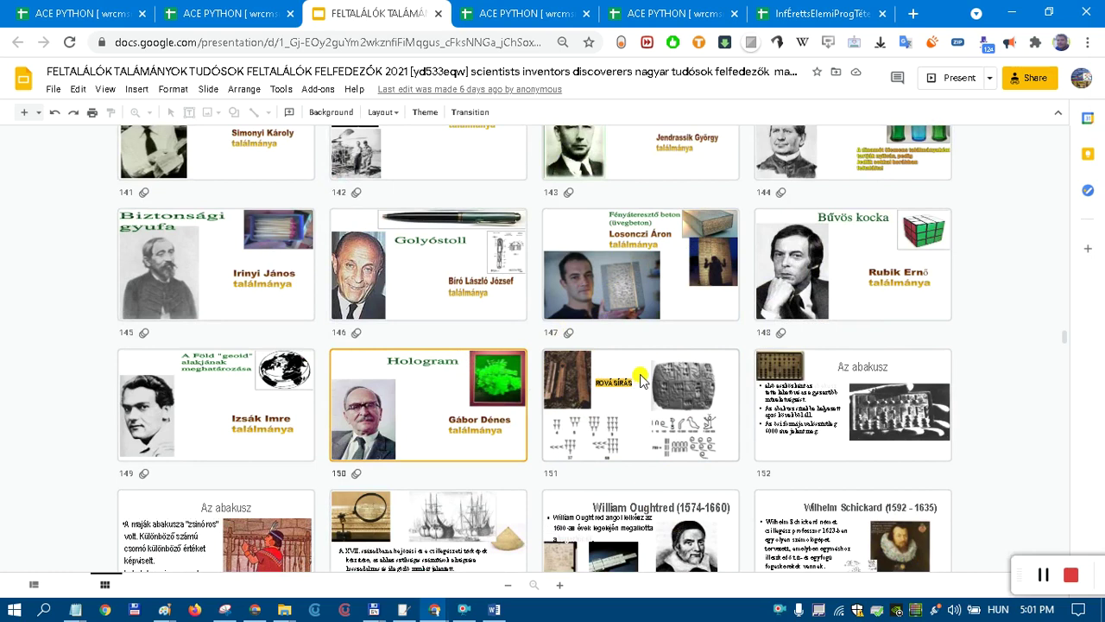
Browse the slide grid from the rovásírás slide 151 down to the abacus slide 170.
{"action": "left_click", "coordinate": [641, 381]}
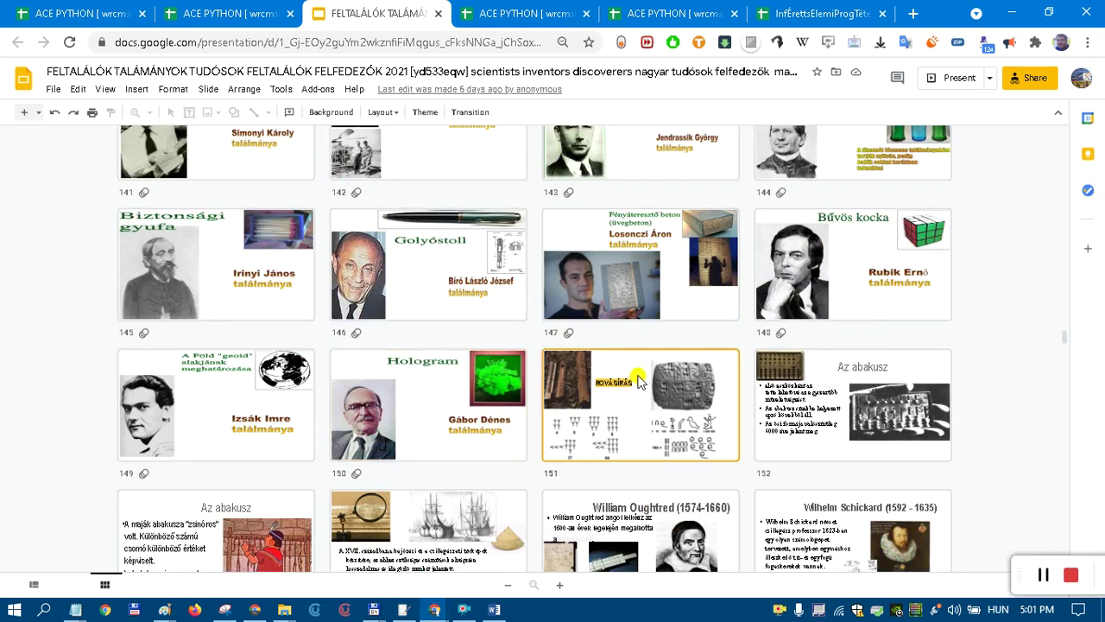
{"action": "scroll", "coordinate": [642, 382], "scroll_direction": "down", "scroll_amount": 6}
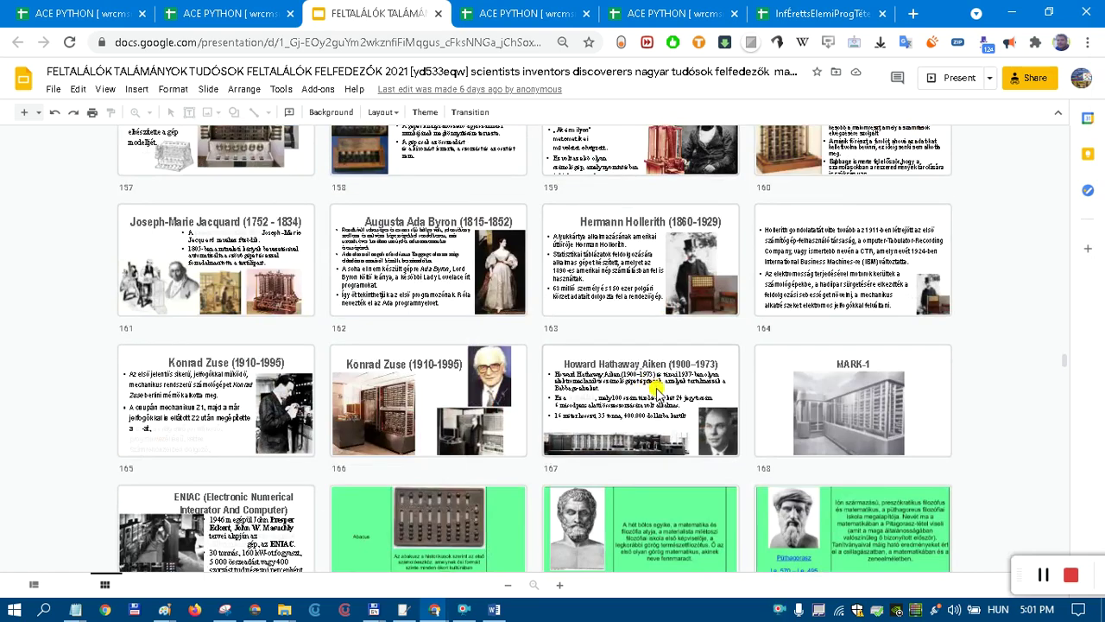
{"action": "scroll", "coordinate": [639, 397], "scroll_direction": "down", "scroll_amount": 1}
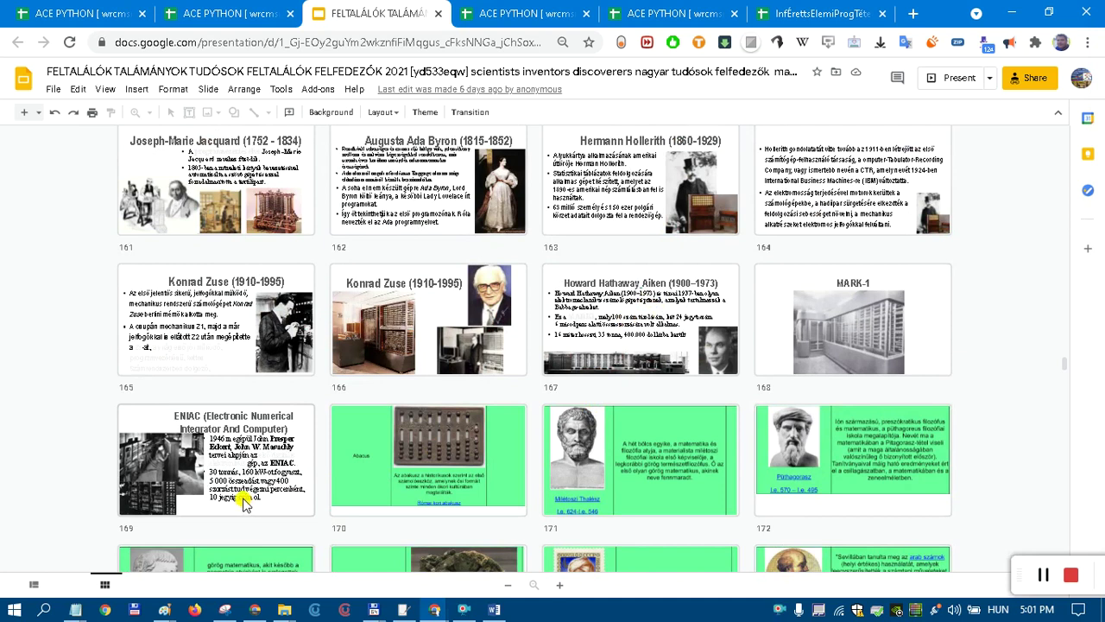
{"action": "left_click", "coordinate": [430, 479]}
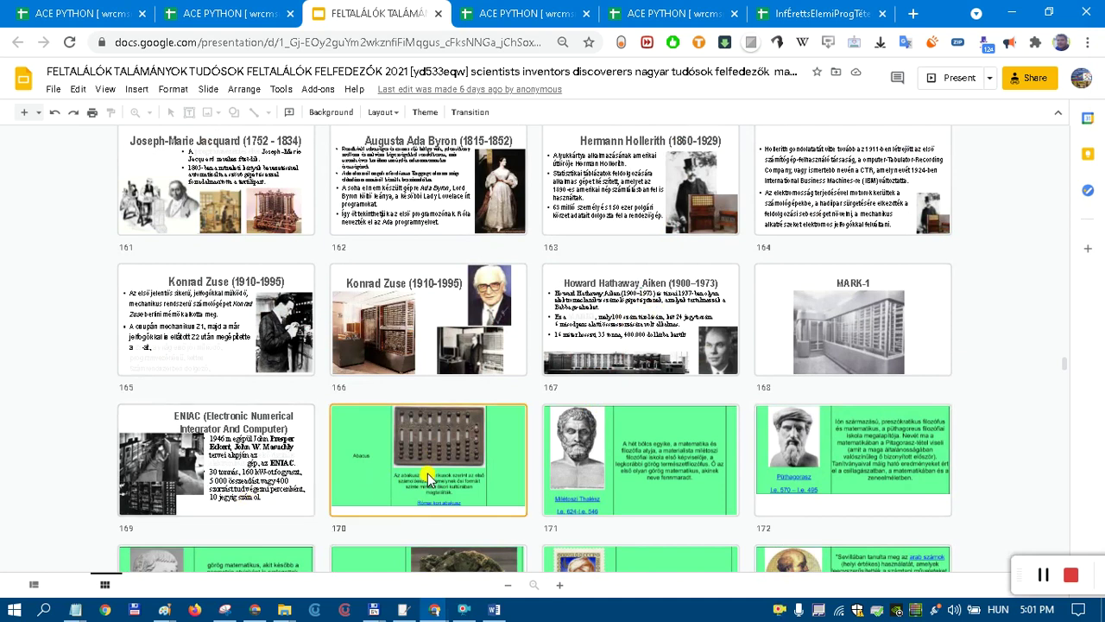
Scroll further down the grid and select slide 235, Linus Torvalds / Linux.
{"action": "scroll", "coordinate": [429, 479], "scroll_direction": "down", "scroll_amount": 4}
{"action": "scroll", "coordinate": [429, 480], "scroll_direction": "down", "scroll_amount": 8}
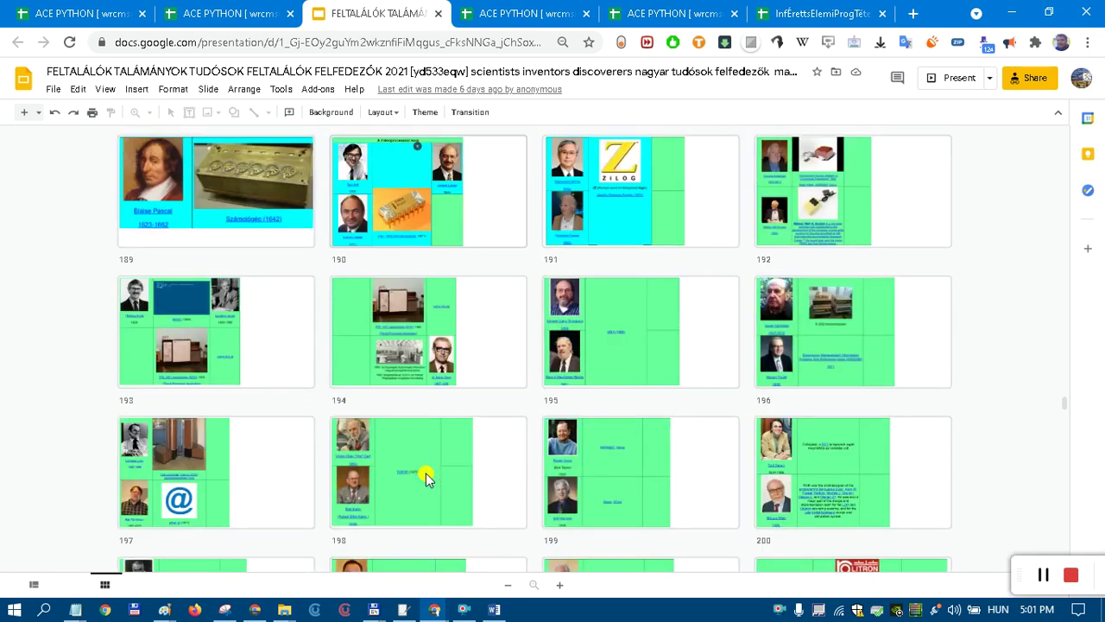
{"action": "scroll", "coordinate": [426, 473], "scroll_direction": "down", "scroll_amount": 9}
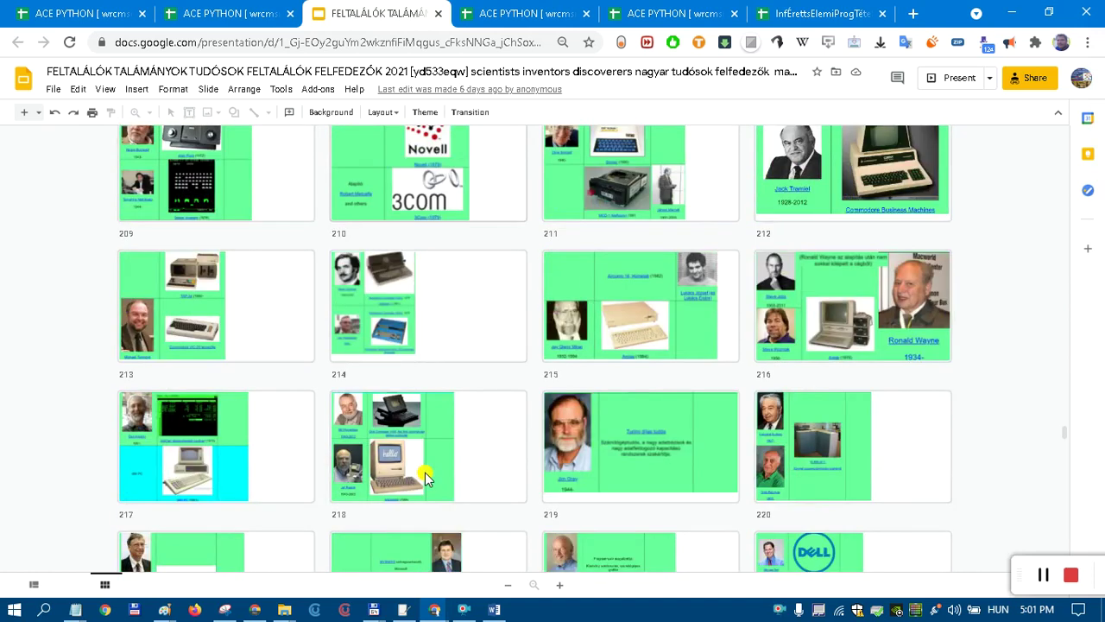
{"action": "scroll", "coordinate": [425, 472], "scroll_direction": "down", "scroll_amount": 3}
{"action": "scroll", "coordinate": [425, 472], "scroll_direction": "down", "scroll_amount": 3}
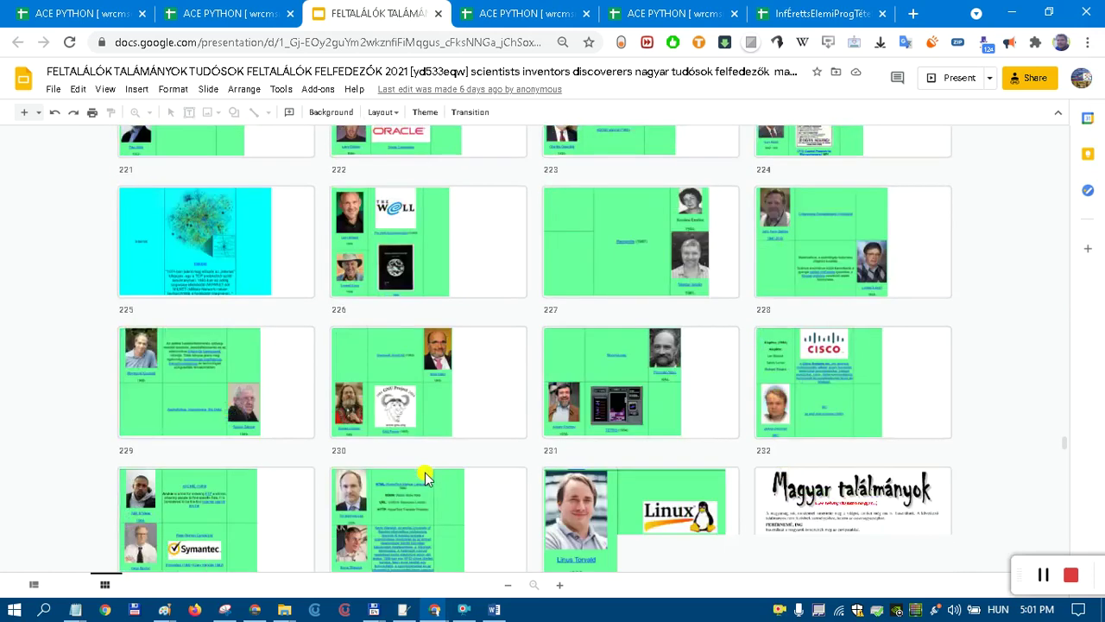
{"action": "scroll", "coordinate": [424, 472], "scroll_direction": "down", "scroll_amount": 3}
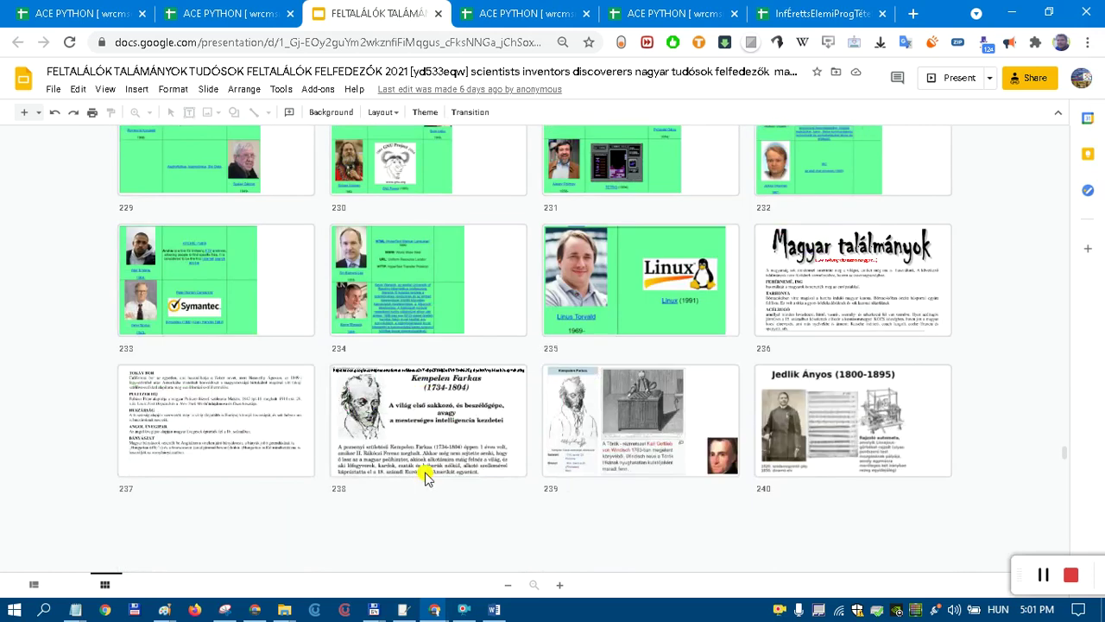
{"action": "left_click", "coordinate": [638, 313]}
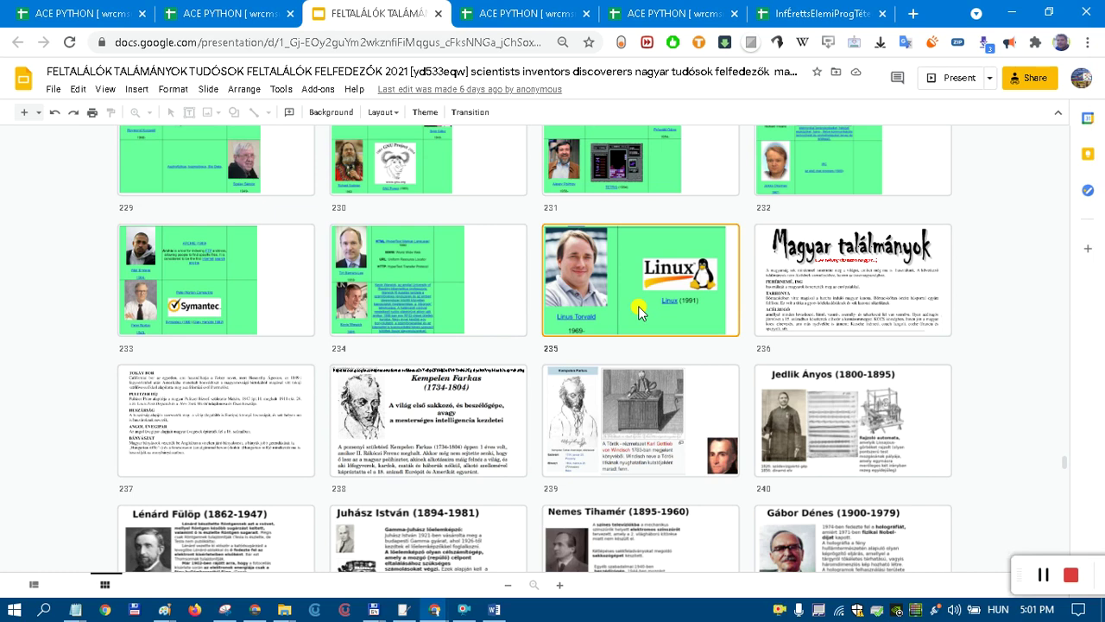
In the ACE PYTHON spreadsheet, look through the Tudós kártya sheets and settle on Tudós kártya-timeline.
{"action": "left_click", "coordinate": [251, 24]}
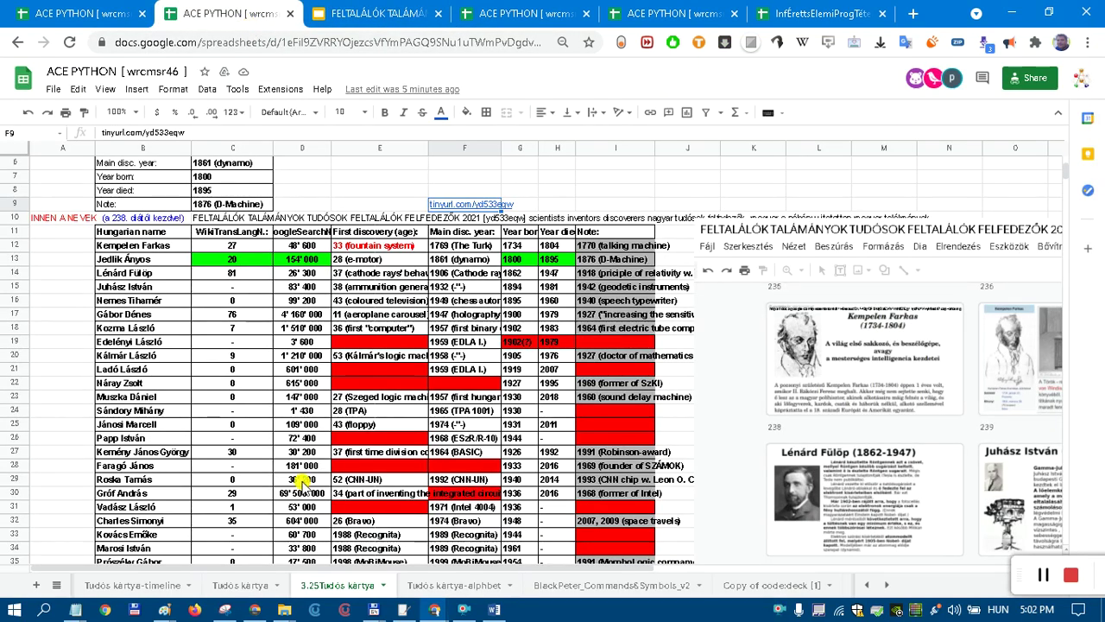
{"action": "scroll", "coordinate": [183, 461], "scroll_direction": "down", "scroll_amount": 3}
{"action": "scroll", "coordinate": [183, 461], "scroll_direction": "down", "scroll_amount": 10}
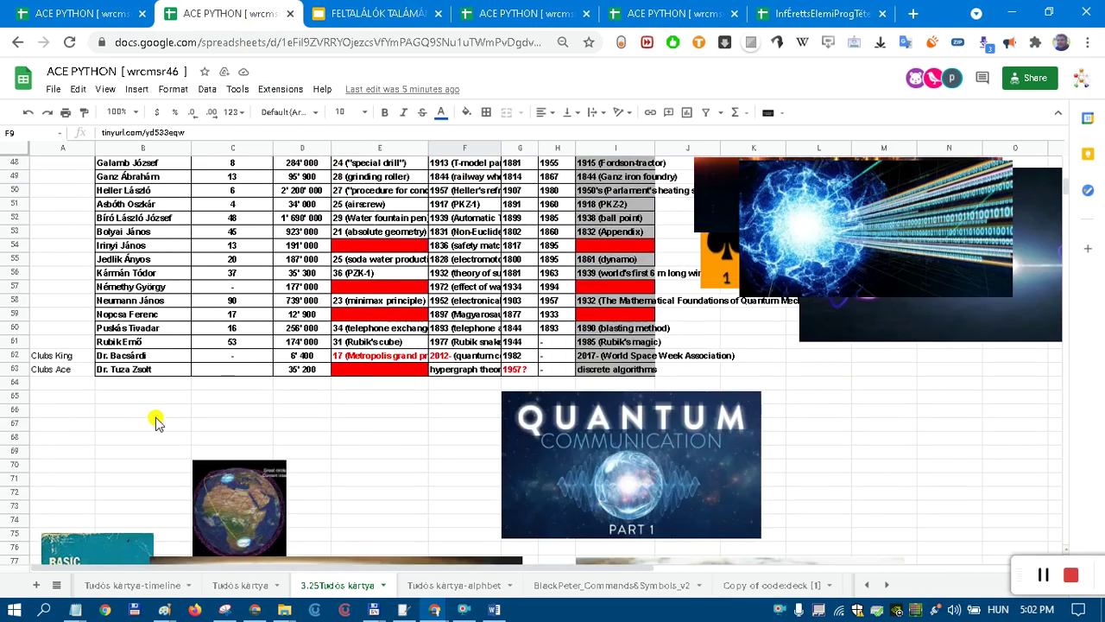
{"action": "left_click", "coordinate": [246, 590]}
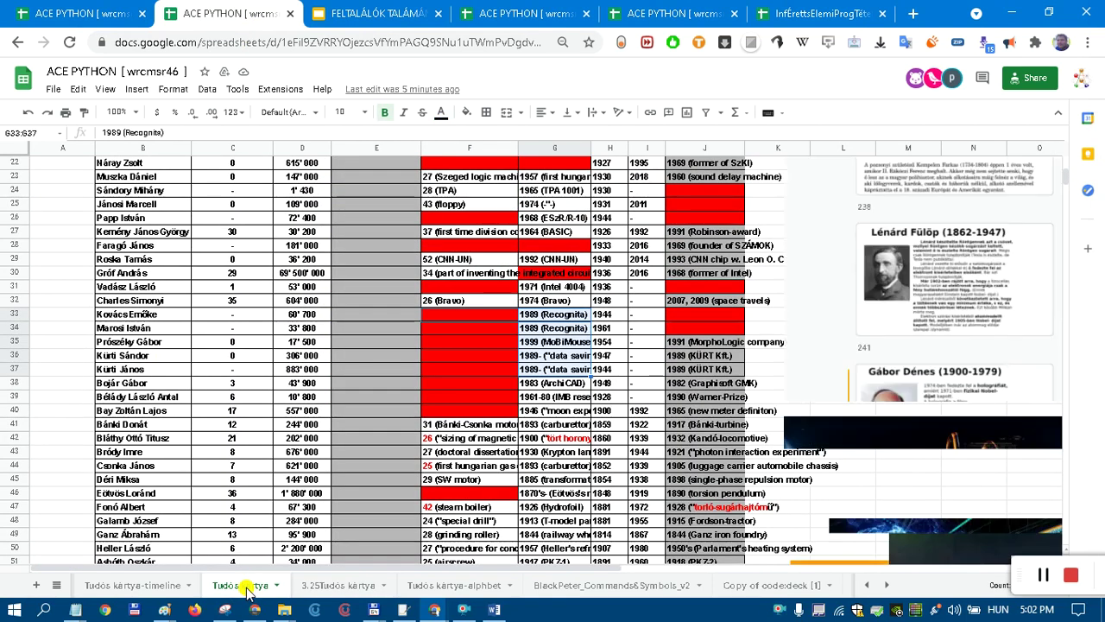
{"action": "scroll", "coordinate": [167, 443], "scroll_direction": "down", "scroll_amount": 10}
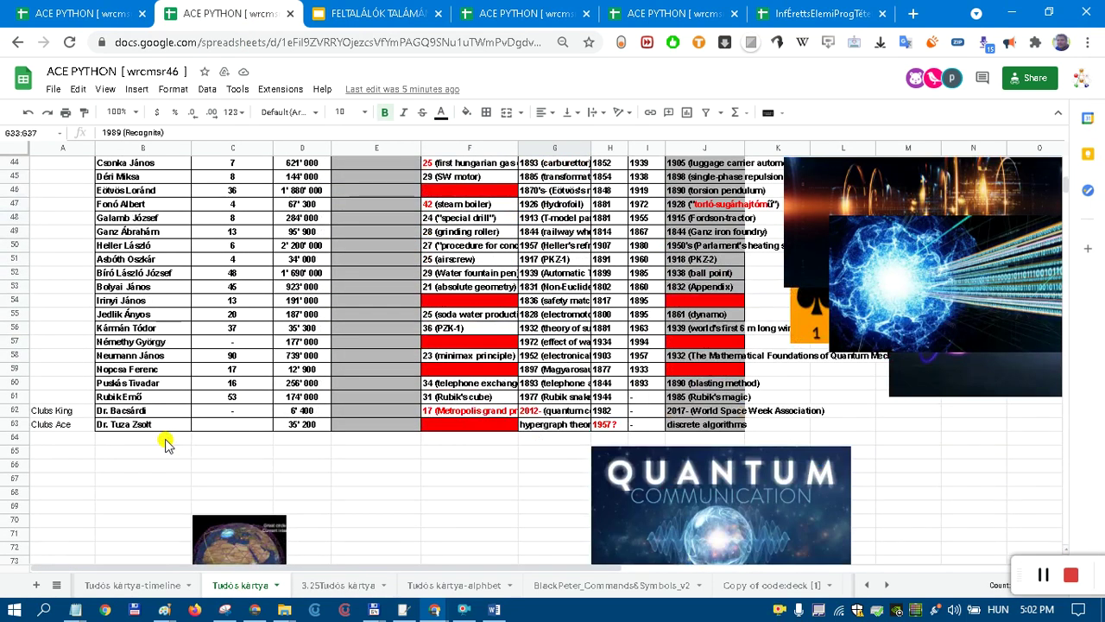
{"action": "left_click", "coordinate": [435, 587]}
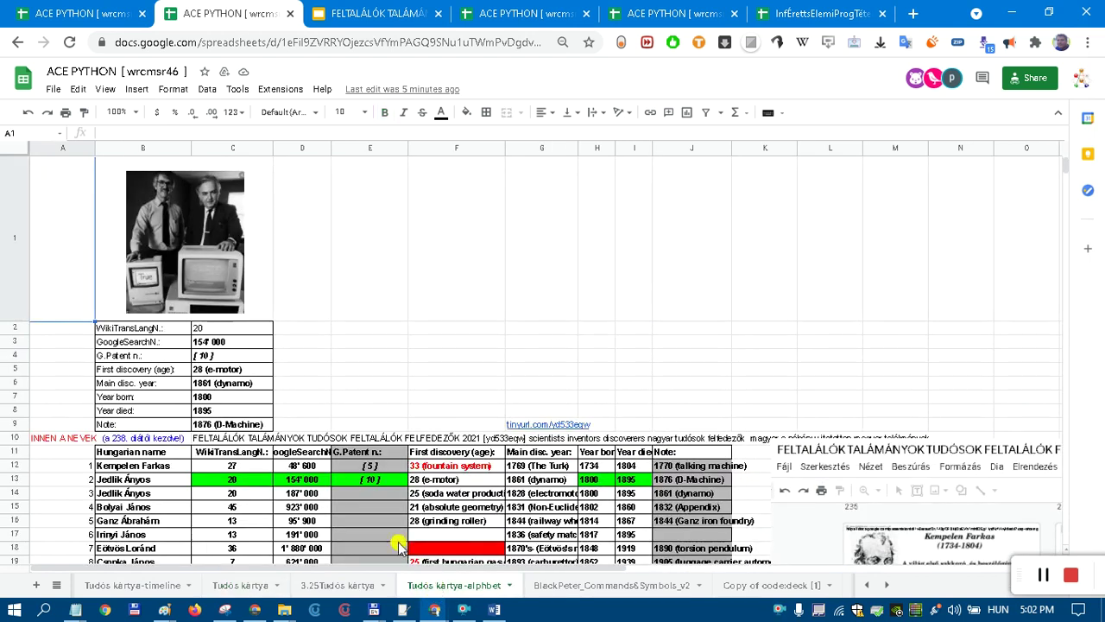
{"action": "scroll", "coordinate": [304, 449], "scroll_direction": "down", "scroll_amount": 8}
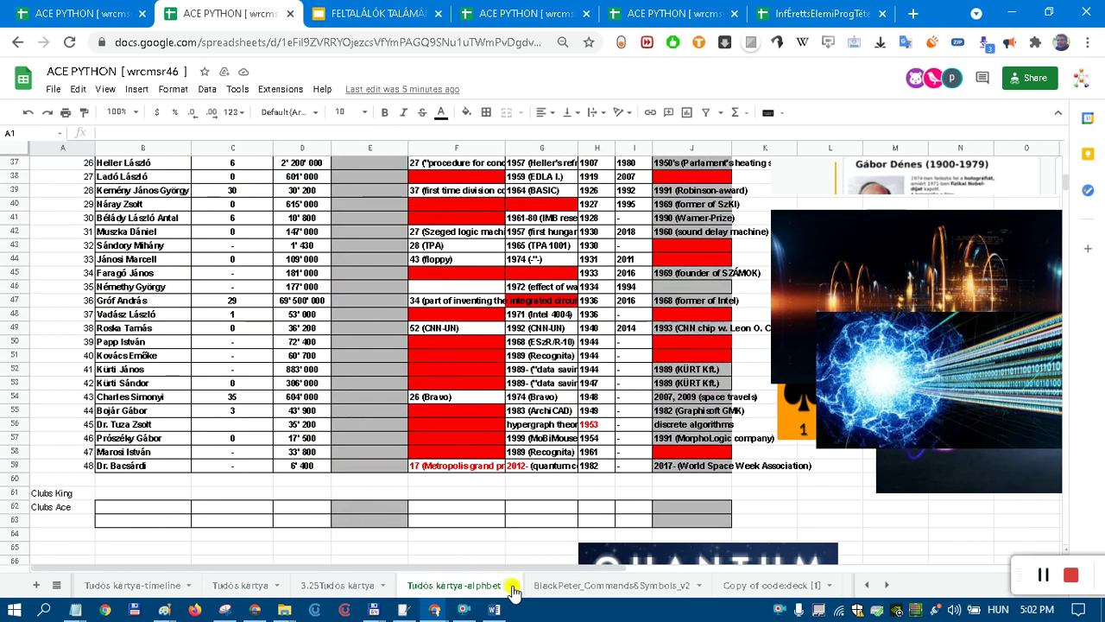
{"action": "left_click", "coordinate": [345, 585]}
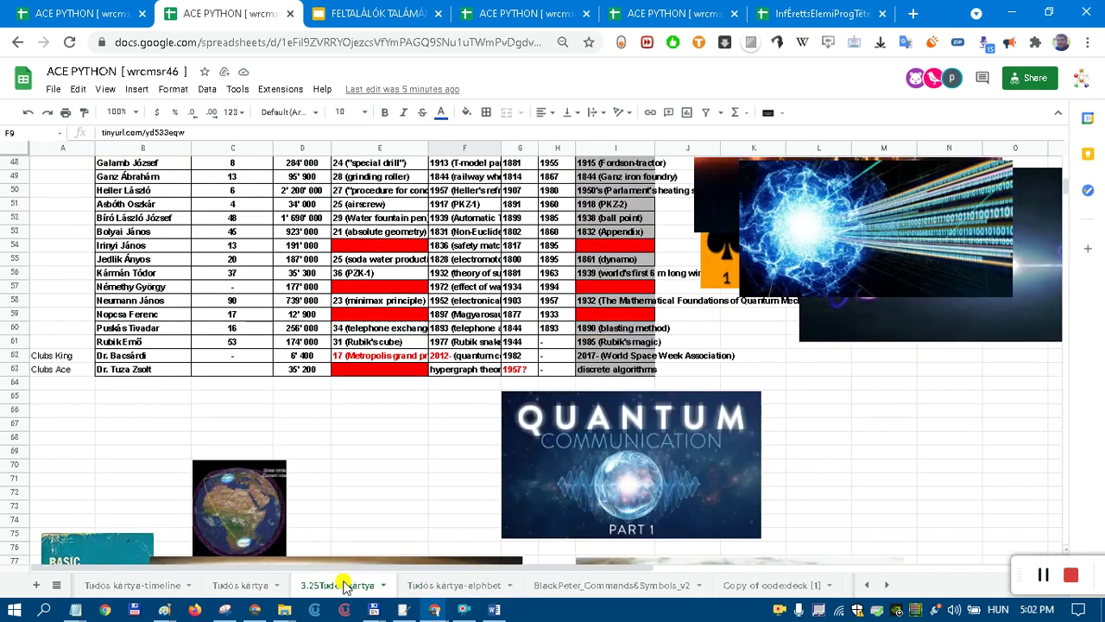
{"action": "left_click", "coordinate": [148, 587]}
Select the empty column B cells below row 55, ending on cell B57.
{"action": "scroll", "coordinate": [148, 477], "scroll_direction": "down", "scroll_amount": 7}
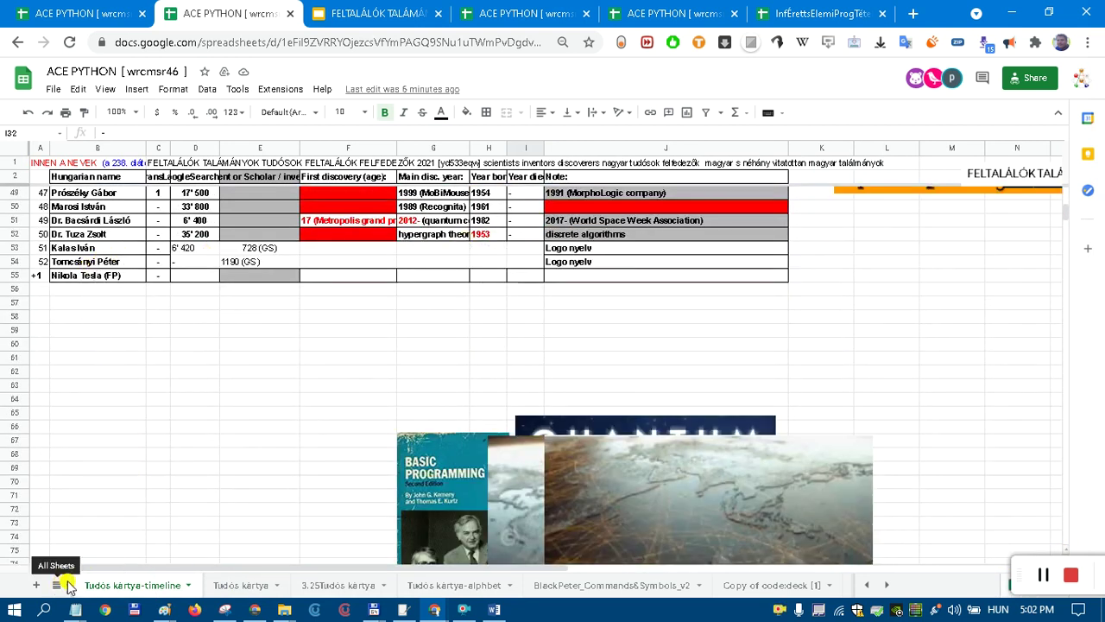
{"action": "left_click", "coordinate": [867, 584]}
{"action": "left_click", "coordinate": [866, 585]}
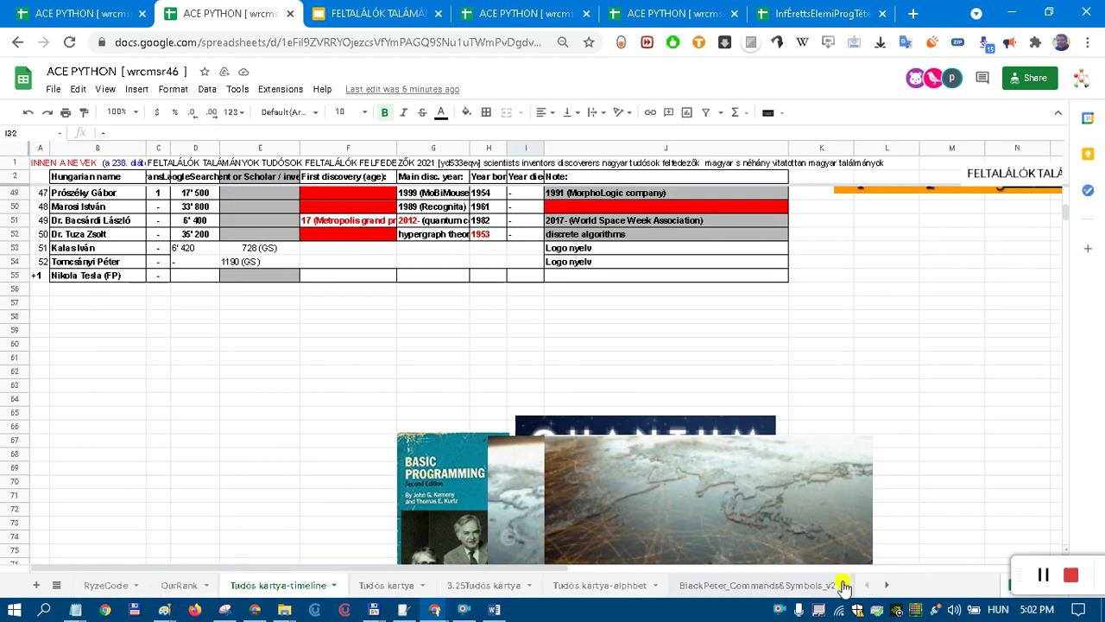
{"action": "left_click_drag", "start_coordinate": [72, 289], "coordinate": [81, 541]}
{"action": "left_click", "coordinate": [77, 305]}
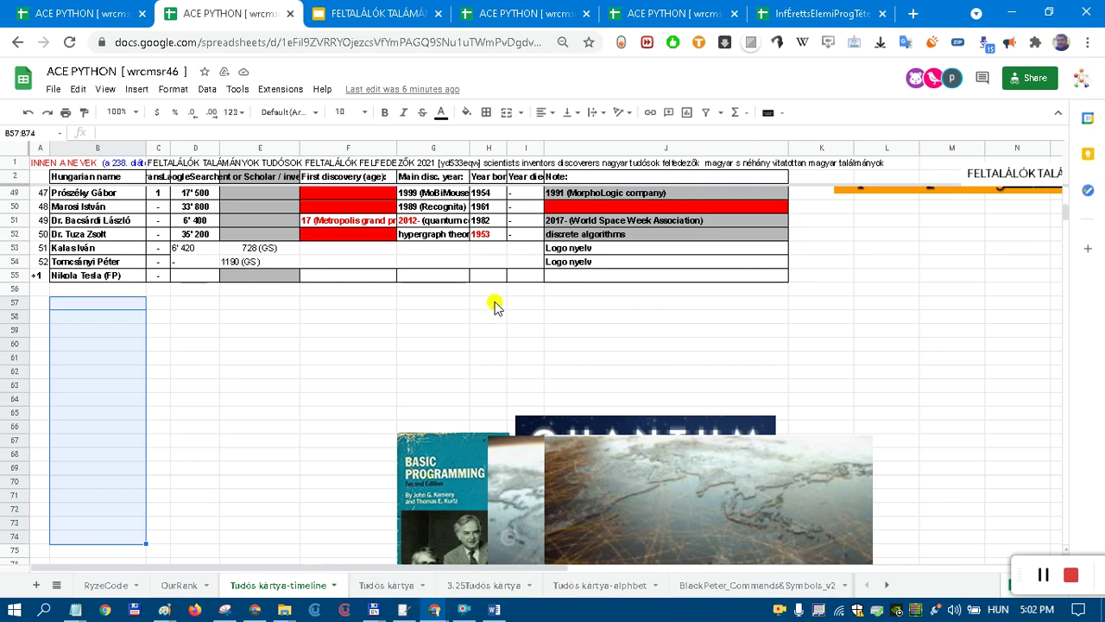
Bring up the FELTALÁLÓK inventors presentation and select slide 223 in its overview.
{"action": "left_click", "coordinate": [370, 14]}
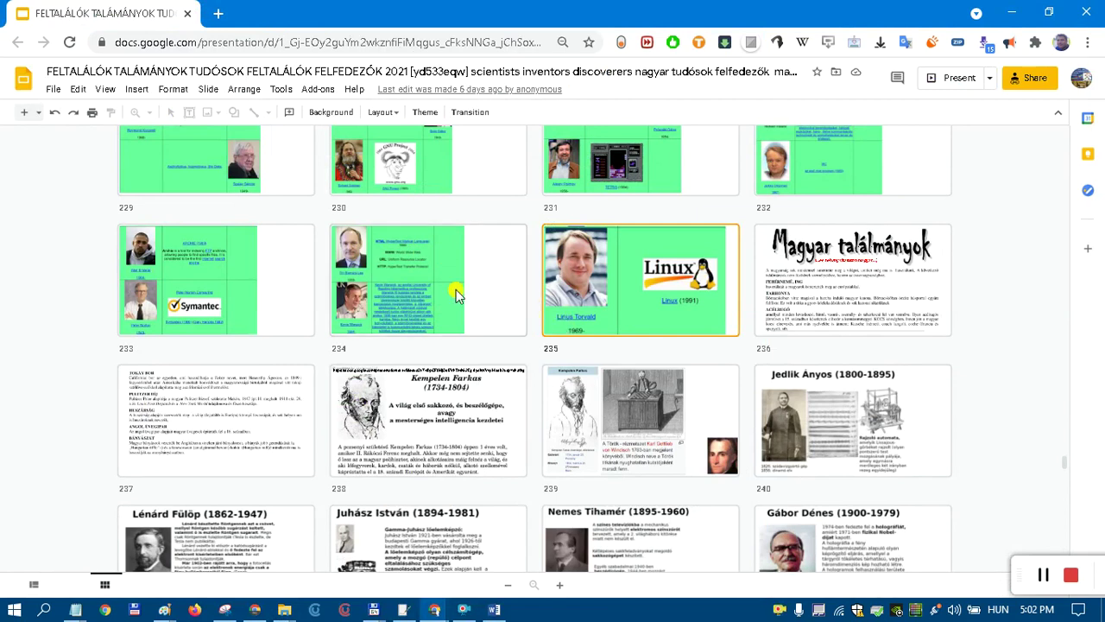
{"action": "scroll", "coordinate": [385, 248], "scroll_direction": "up", "scroll_amount": 5}
{"action": "left_click", "coordinate": [618, 212]}
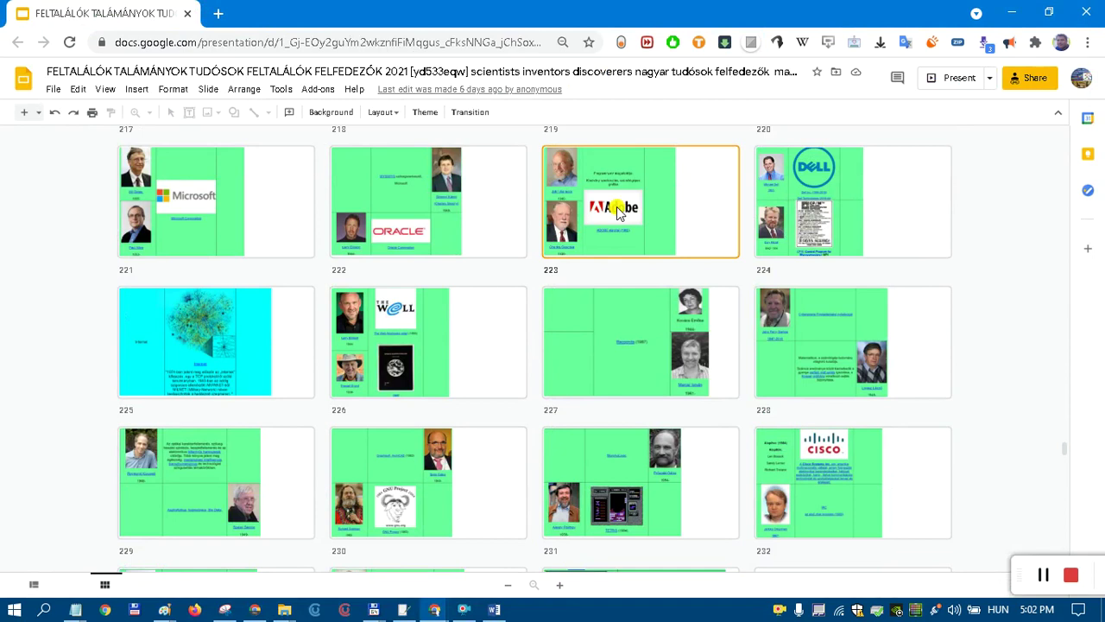
Zoom the slide overview in three times, then return to the spreadsheet window.
{"action": "key", "text": "ctrl+plus"}
{"action": "key", "text": "ctrl+plus"}
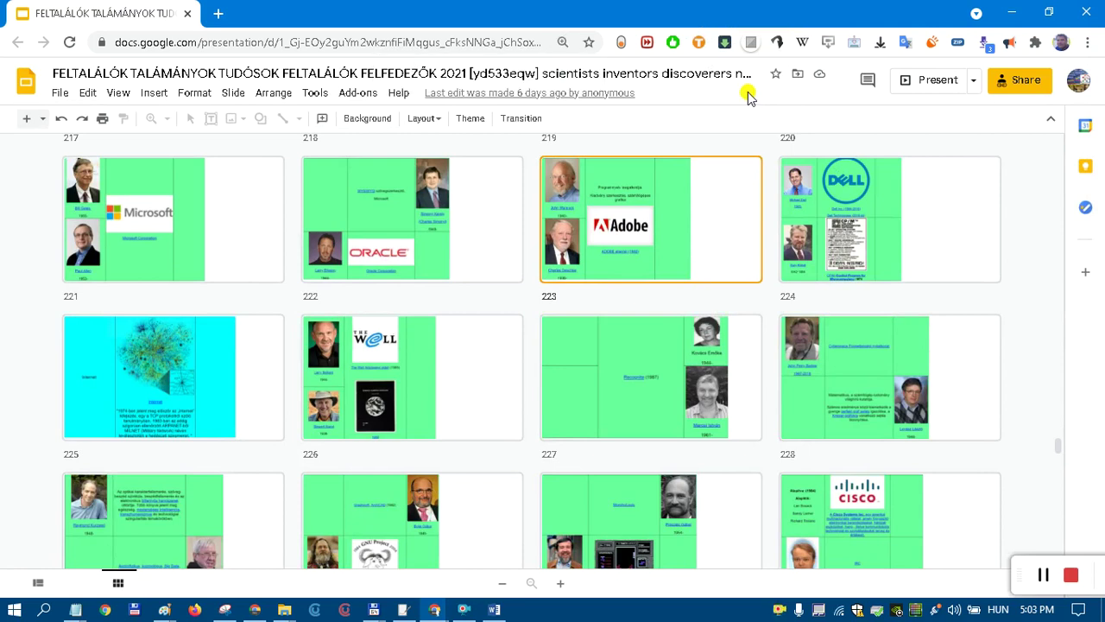
{"action": "key", "text": "ctrl+plus"}
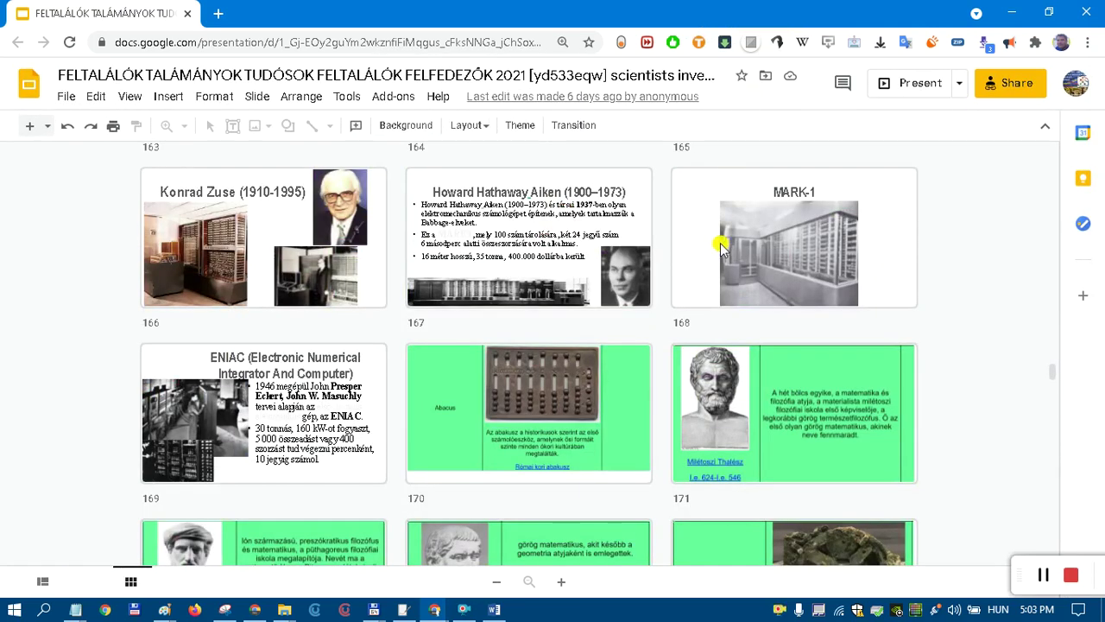
{"action": "scroll", "coordinate": [714, 248], "scroll_direction": "down", "scroll_amount": 2}
{"action": "key", "text": "ctrl+plus"}
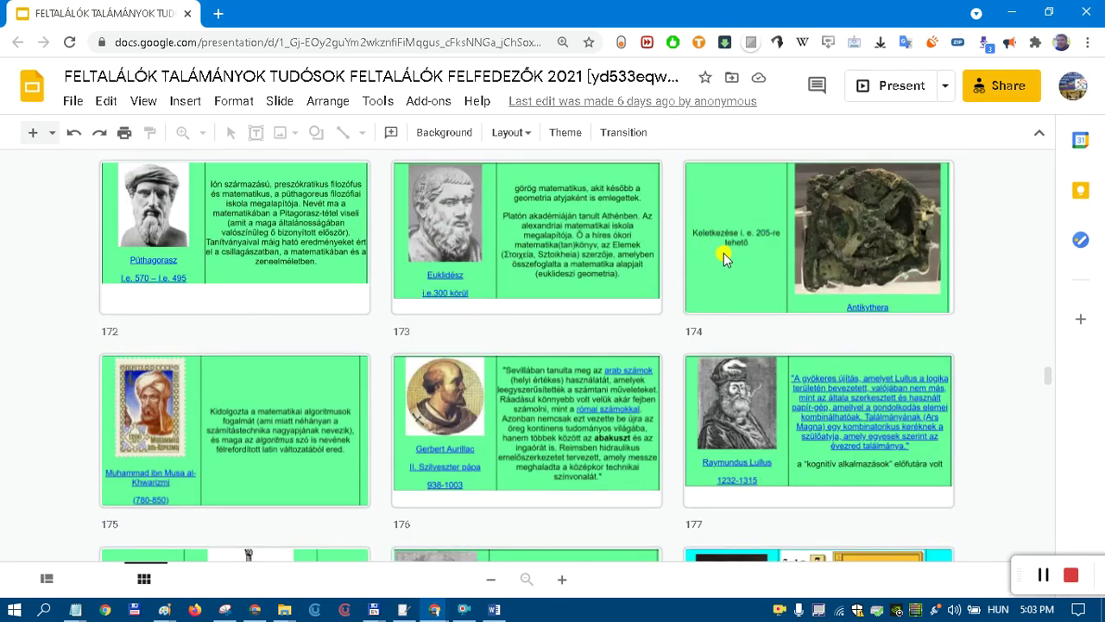
{"action": "key", "text": "alt+Tab"}
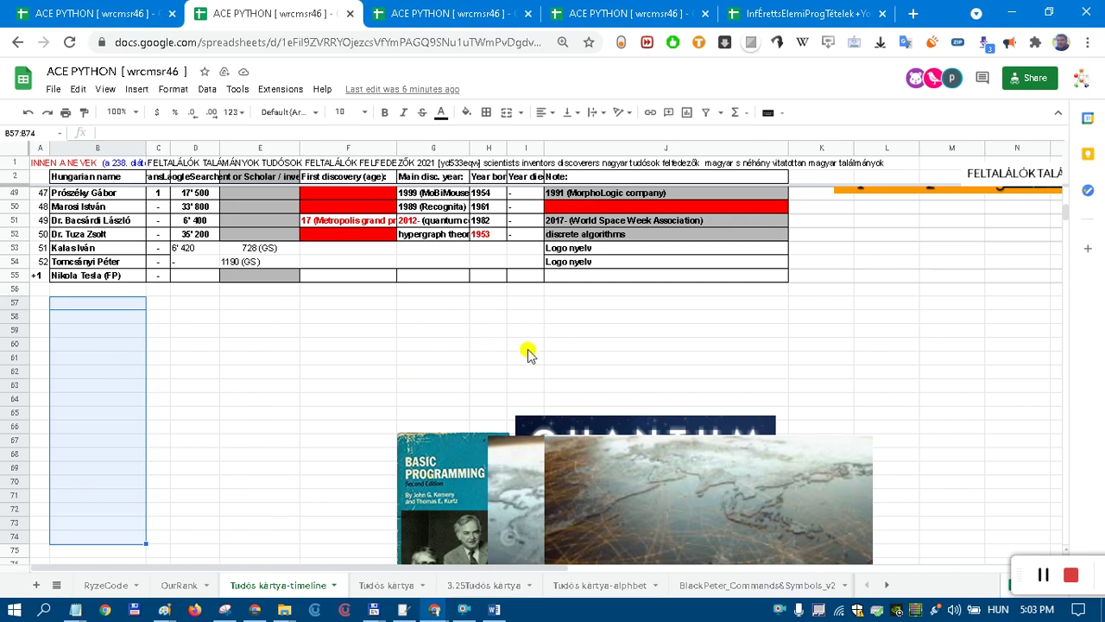
Zoom the Sheets page, then bring the inventors presentation window to the front.
{"action": "scroll", "coordinate": [528, 354], "scroll_direction": "up", "scroll_amount": 6, "text": "ctrl"}
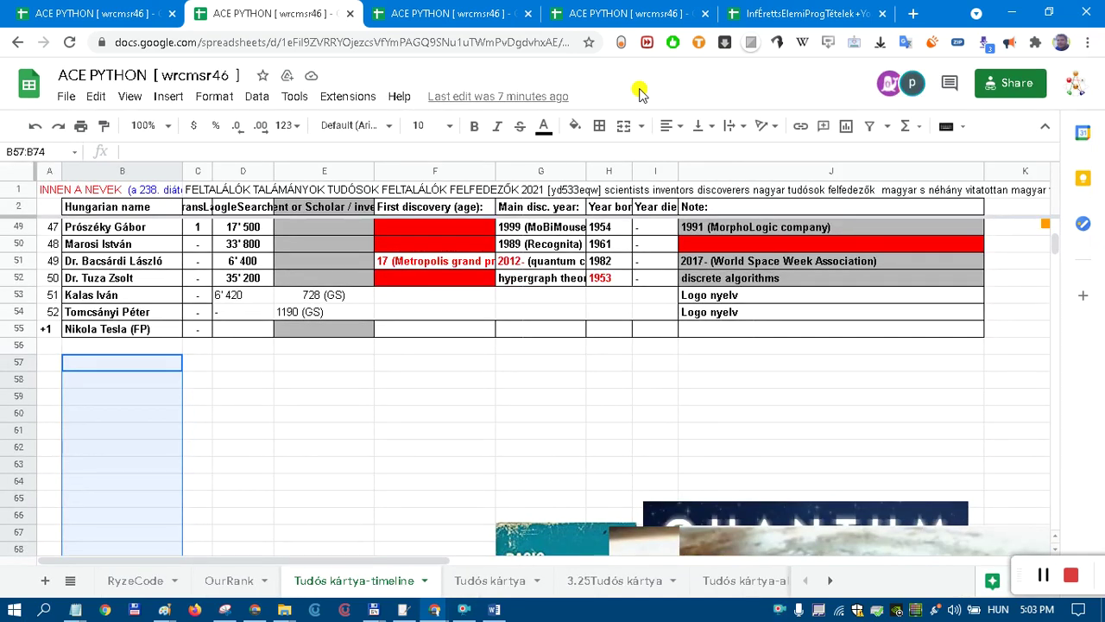
{"action": "key", "text": "alt+Tab"}
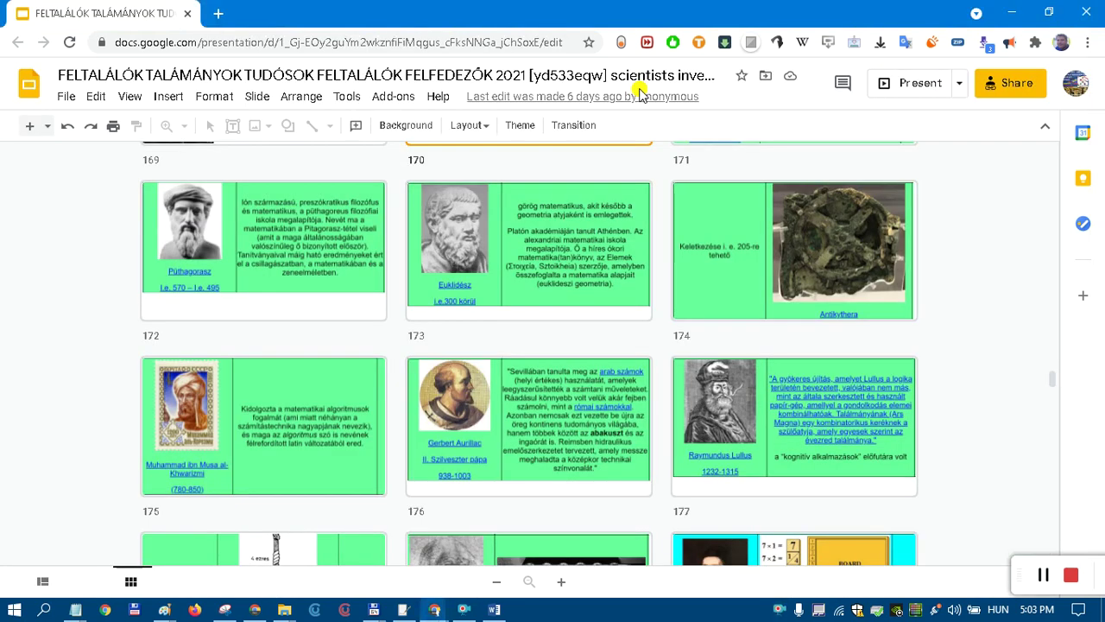
Select and copy the inventors presentation's full title, then return to the ACE PYTHON spreadsheet.
{"action": "scroll", "coordinate": [629, 279], "scroll_direction": "up", "scroll_amount": 5}
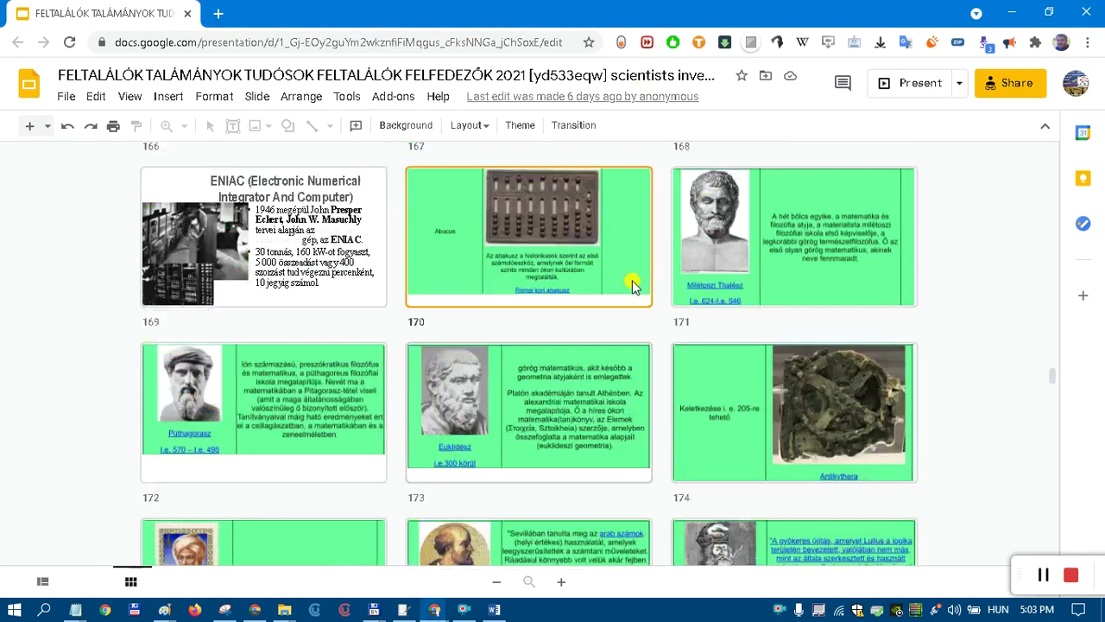
{"action": "scroll", "coordinate": [622, 289], "scroll_direction": "up", "scroll_amount": 7}
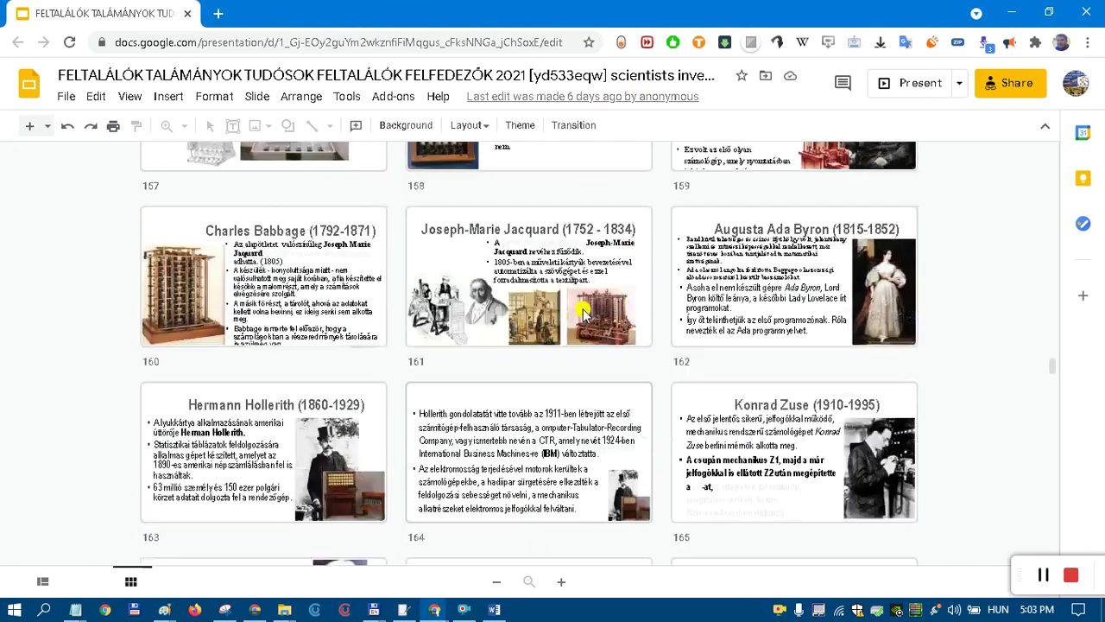
{"action": "scroll", "coordinate": [556, 288], "scroll_direction": "up", "scroll_amount": 3}
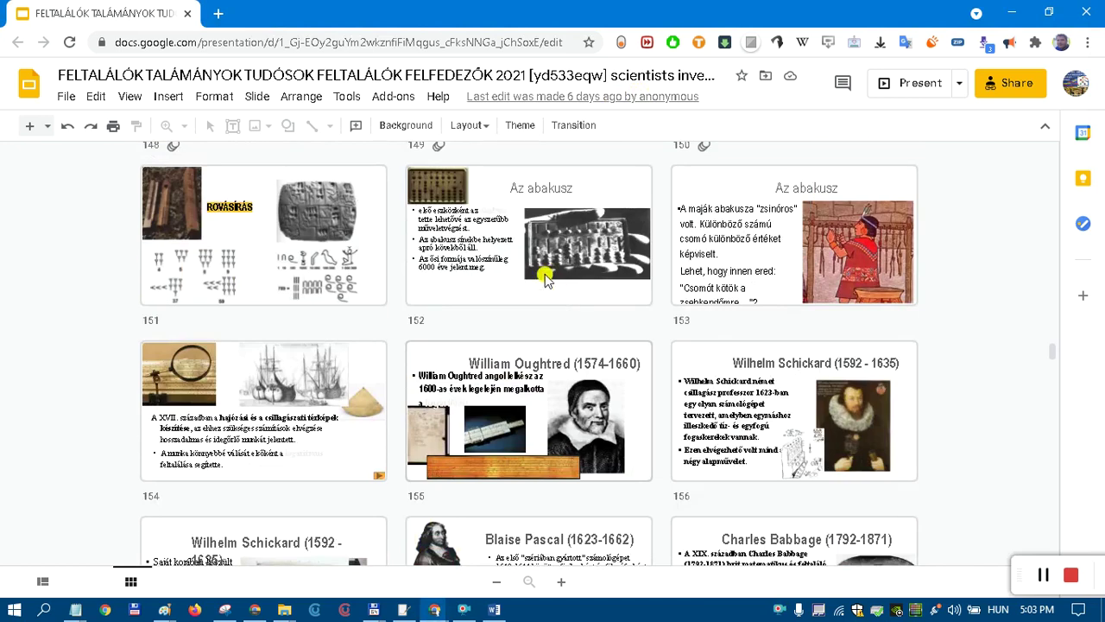
{"action": "left_click", "coordinate": [537, 74]}
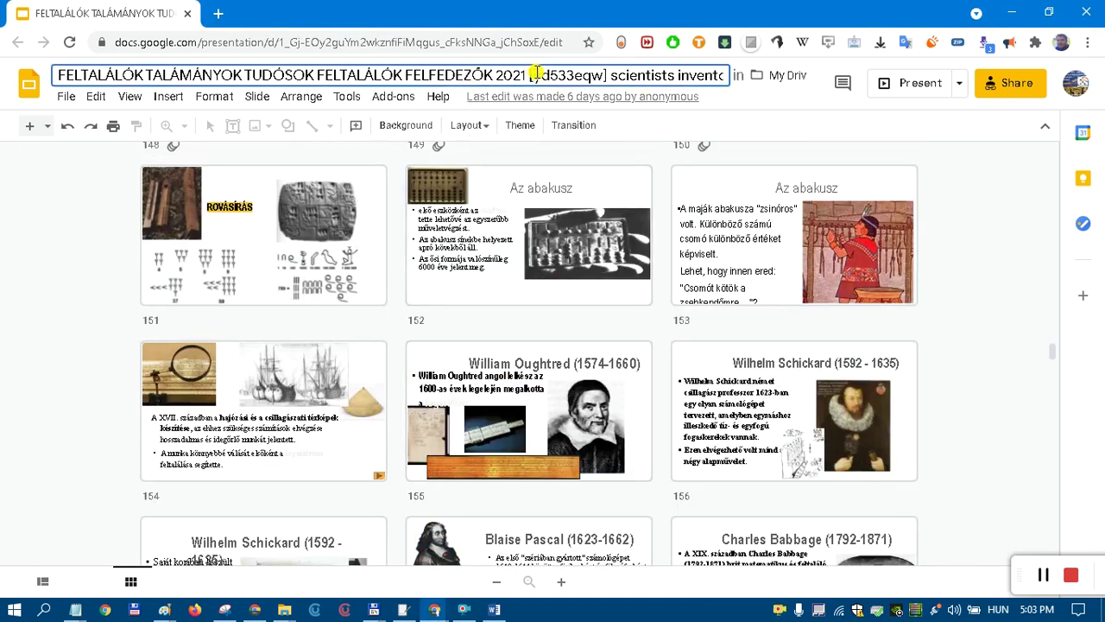
{"action": "key", "text": "ctrl+a"}
{"action": "key", "text": "alt+Tab"}
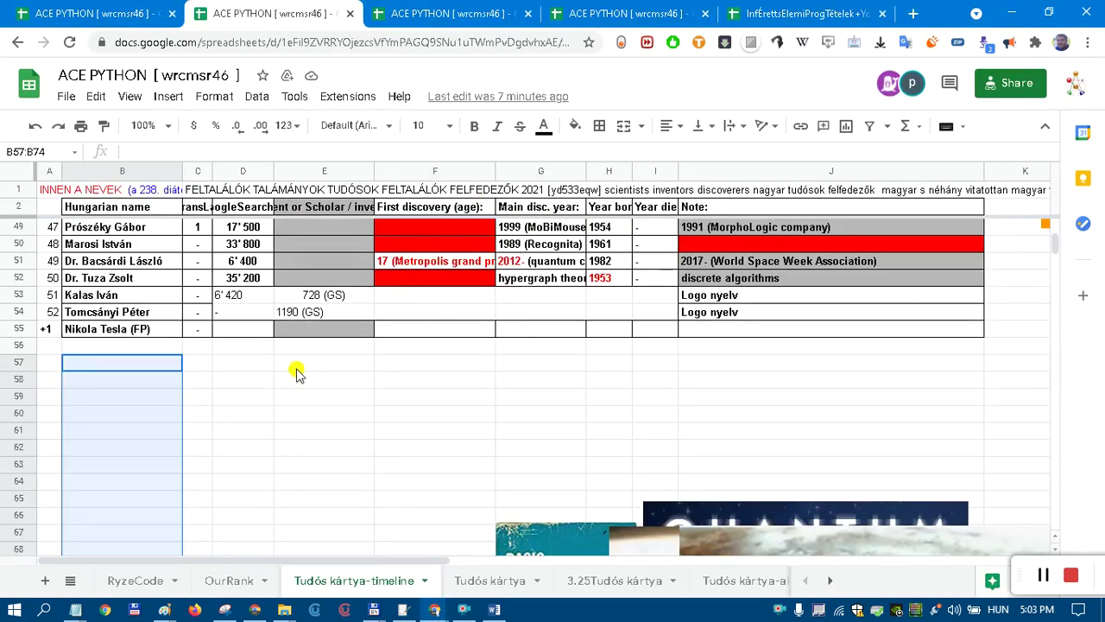
Paste the presentation title into cell A56, then scroll through the inventors deck again.
{"action": "left_click", "coordinate": [48, 345]}
{"action": "type", "text": "FELTALÁLÓK TALÁMÁNYOK TUDÓSOK FELTALÁLÓK FELFEDEZŐK 2021 [yd533eqw] scientists inventors discoverers nagyar tudósok felfedezők  magyar s néhány vitatottan magyar találmányok"}
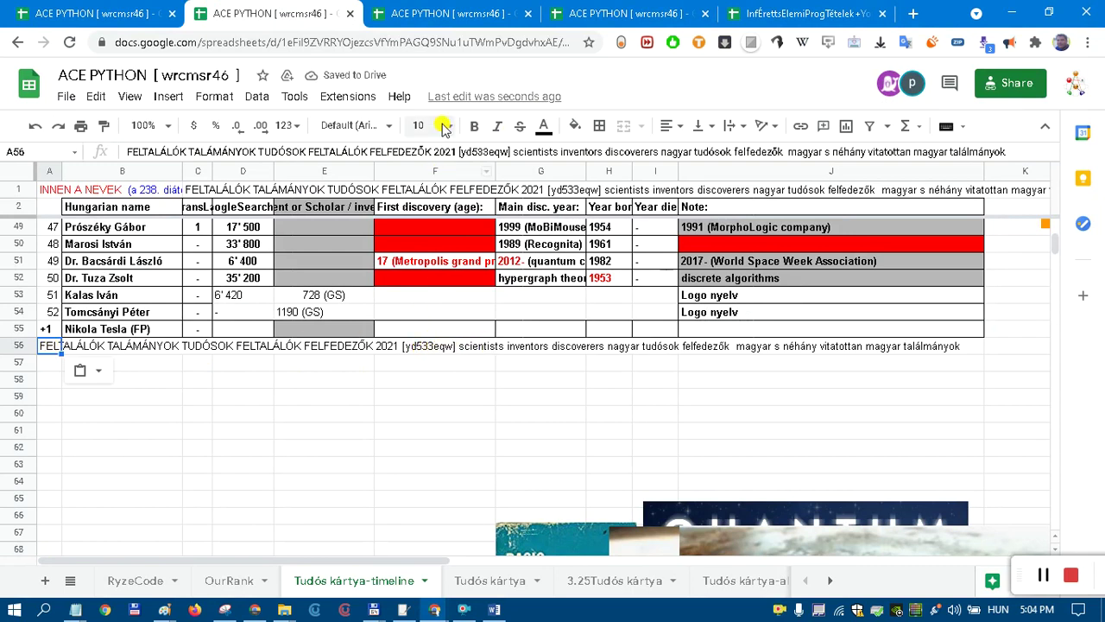
{"action": "key", "text": "alt+Tab"}
{"action": "scroll", "coordinate": [498, 350], "scroll_direction": "up", "scroll_amount": 3}
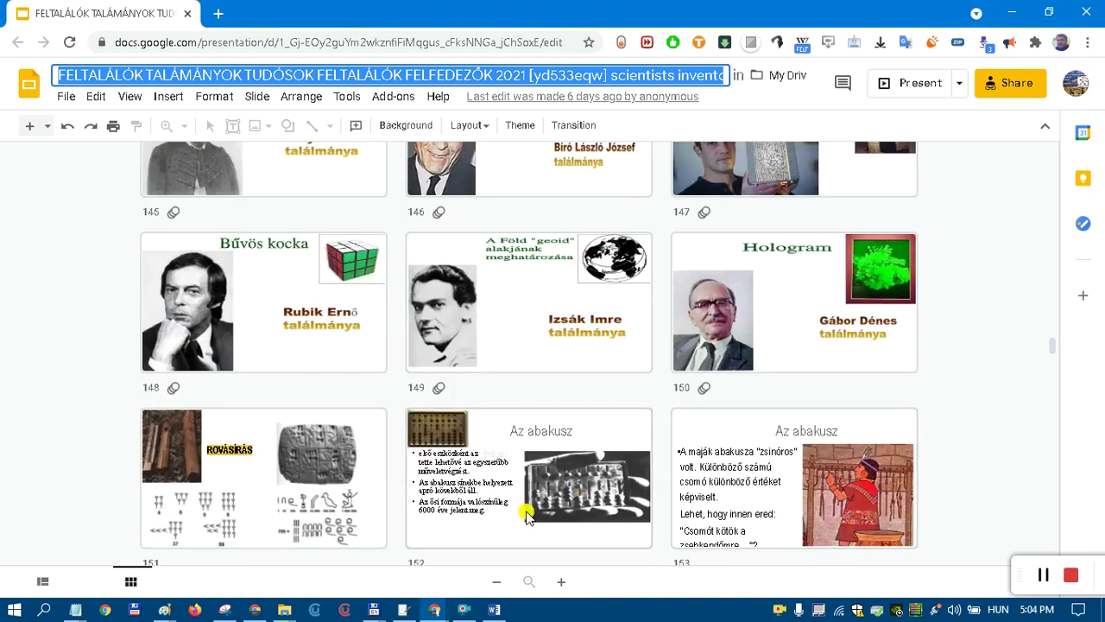
{"action": "scroll", "coordinate": [527, 501], "scroll_direction": "down", "scroll_amount": 3}
{"action": "scroll", "coordinate": [528, 475], "scroll_direction": "up", "scroll_amount": 1}
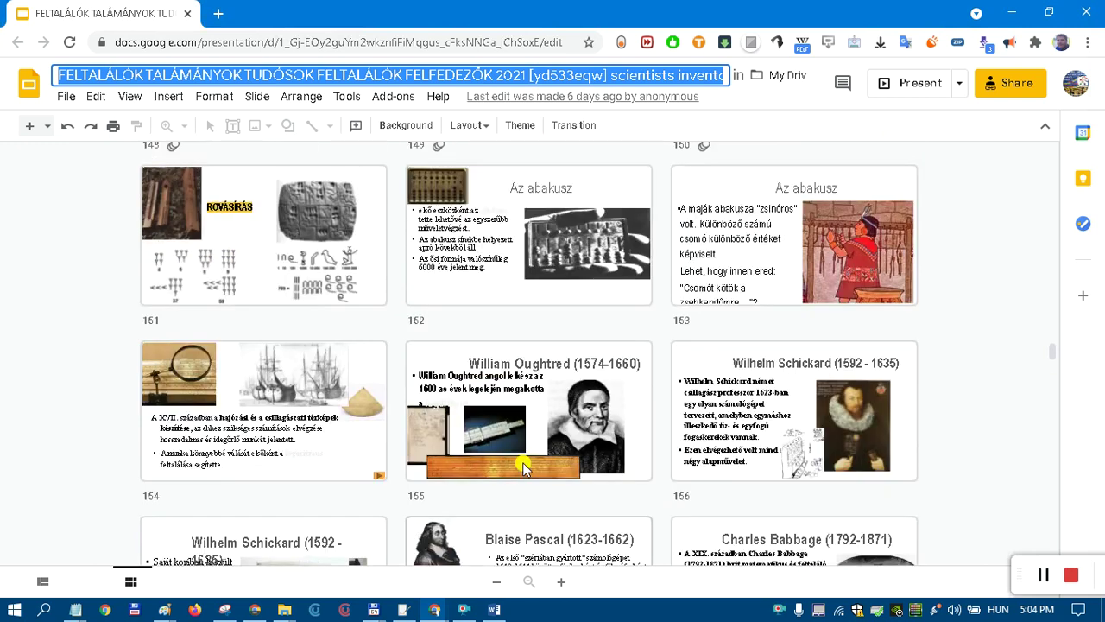